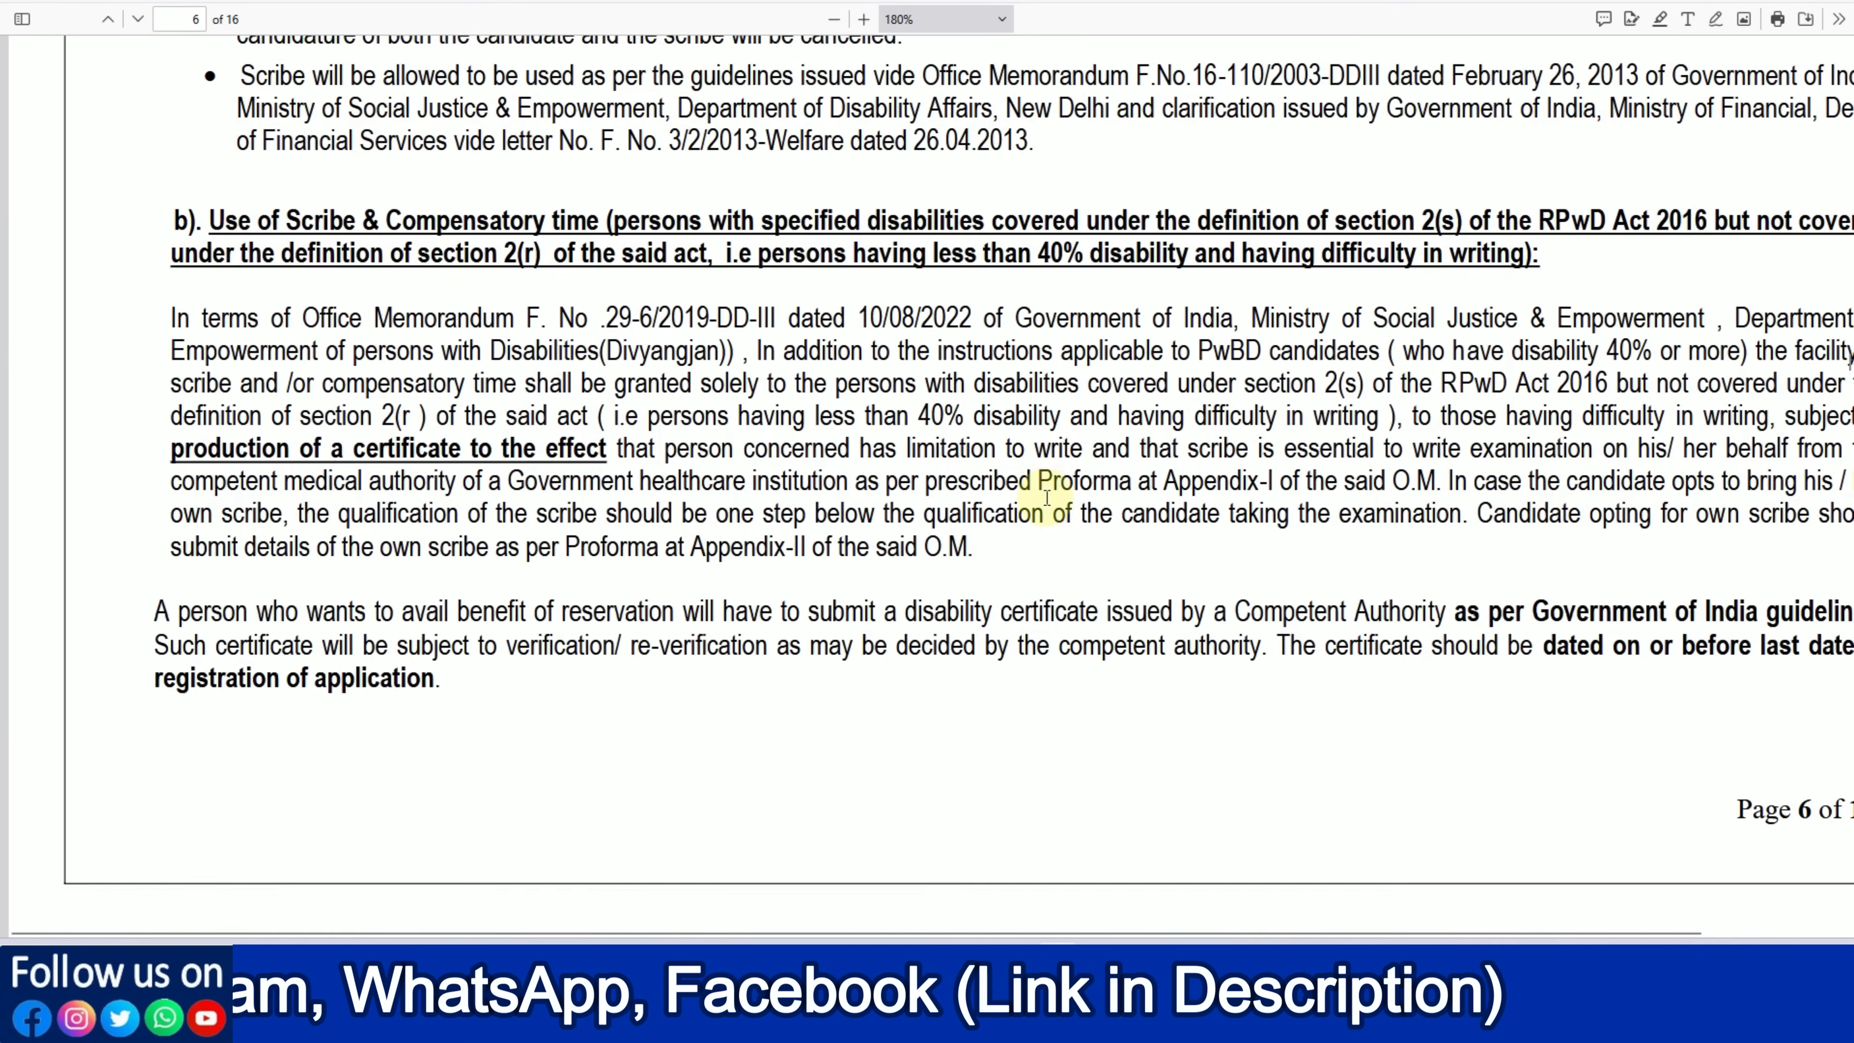
pyautogui.scroll(-2, 1046, 497)
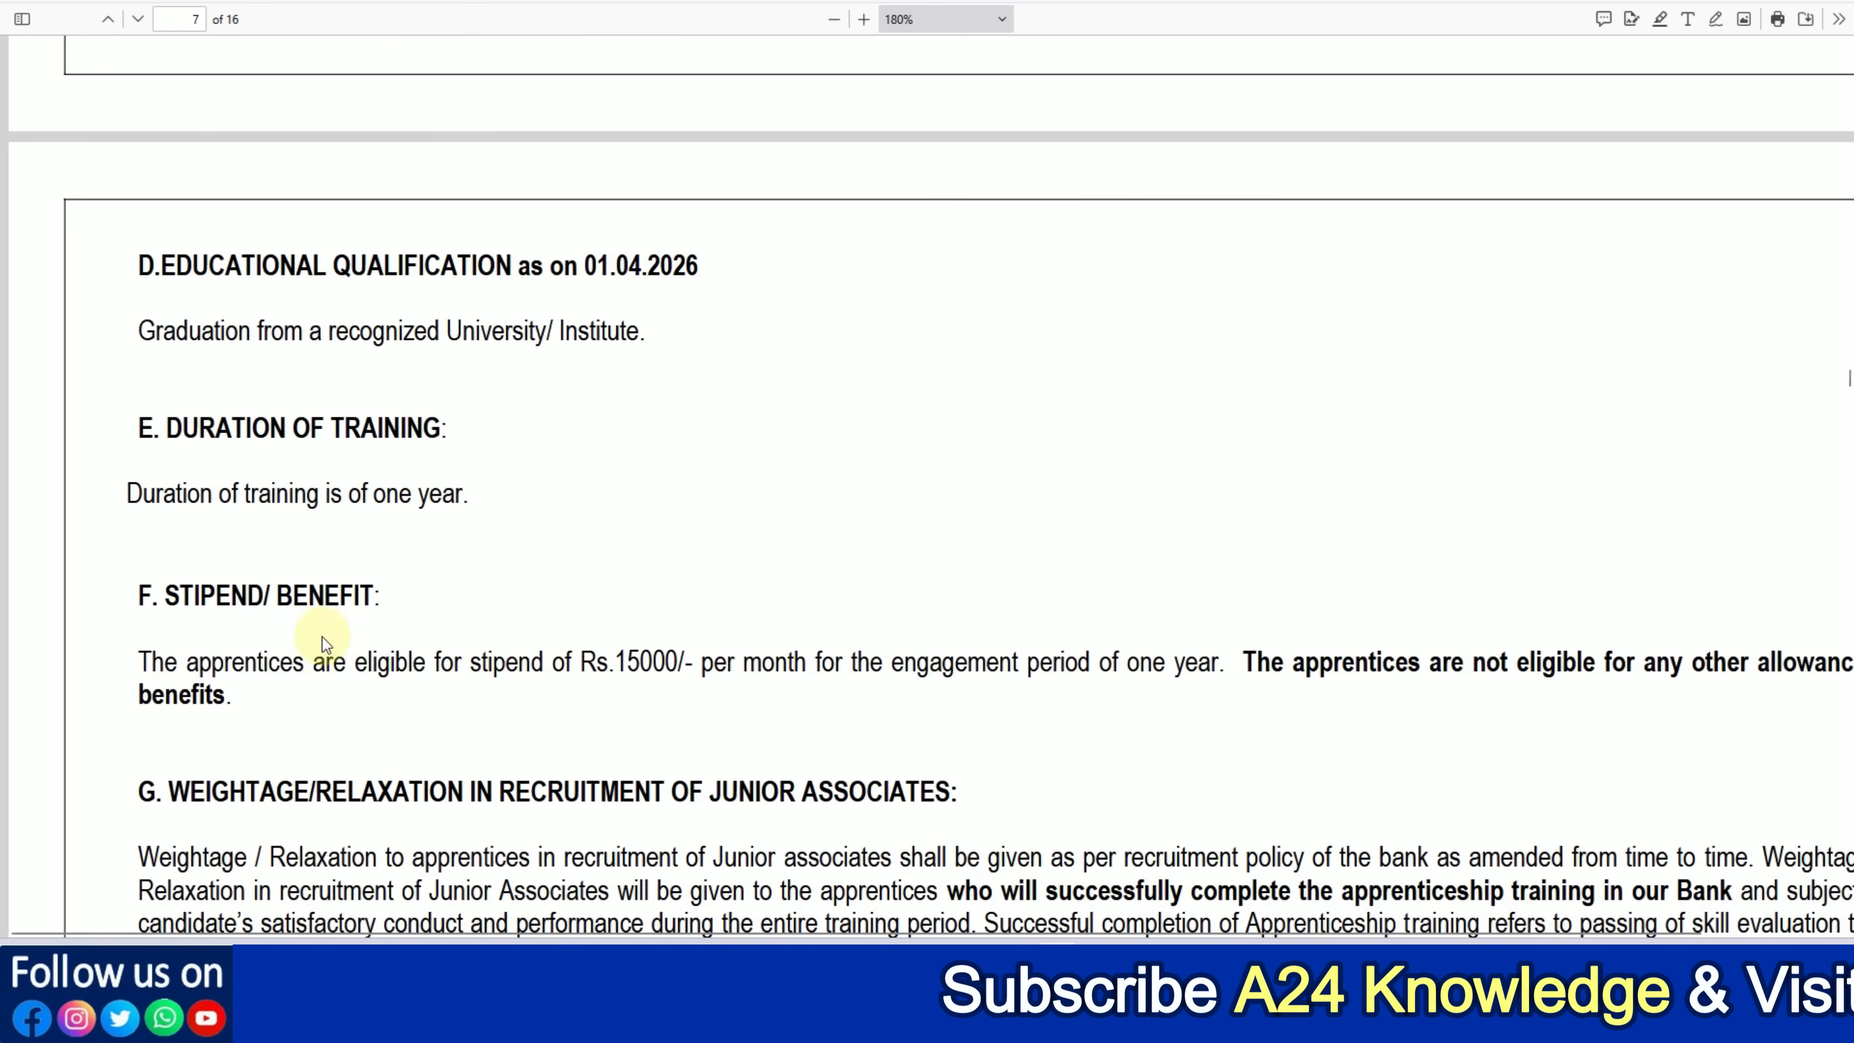
# Scroll the notification PDF through sections D–H and the exam medium table
pyautogui.scroll(-8, 628, 637)
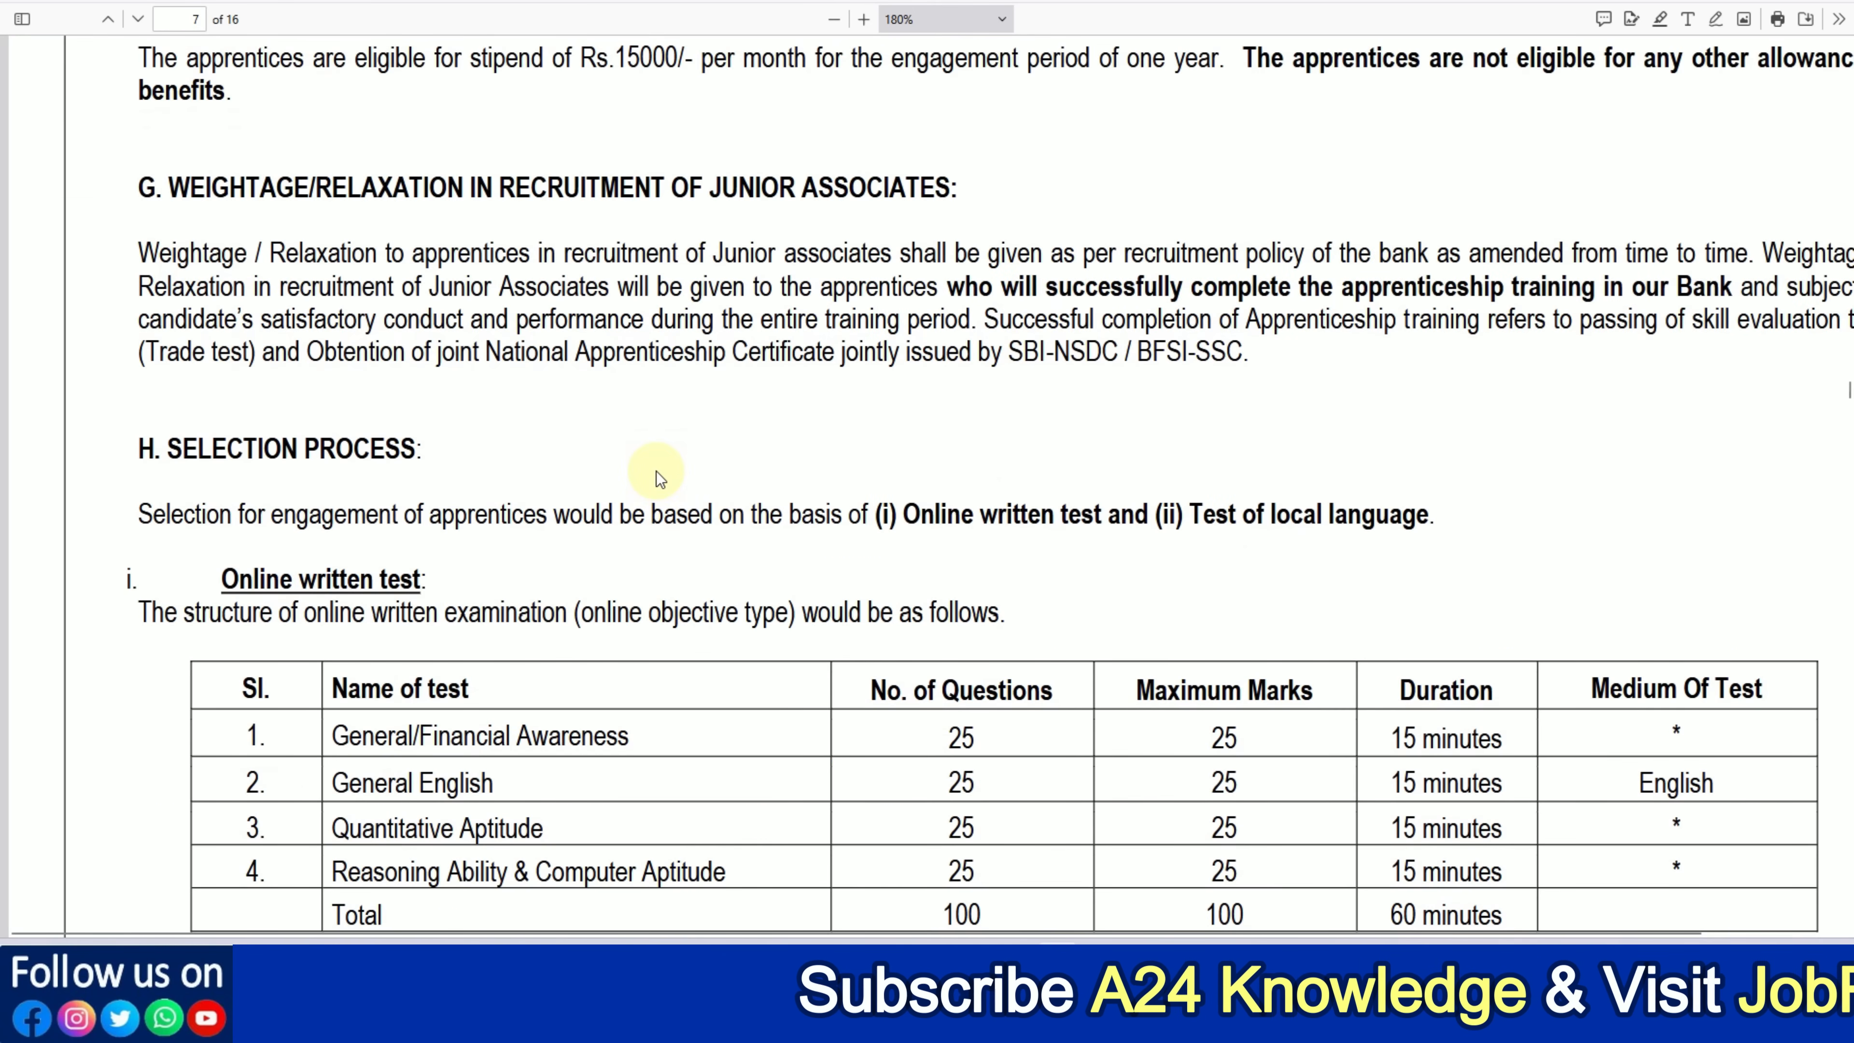
pyautogui.scroll(-2, 656, 471)
pyautogui.scroll(-5, 691, 518)
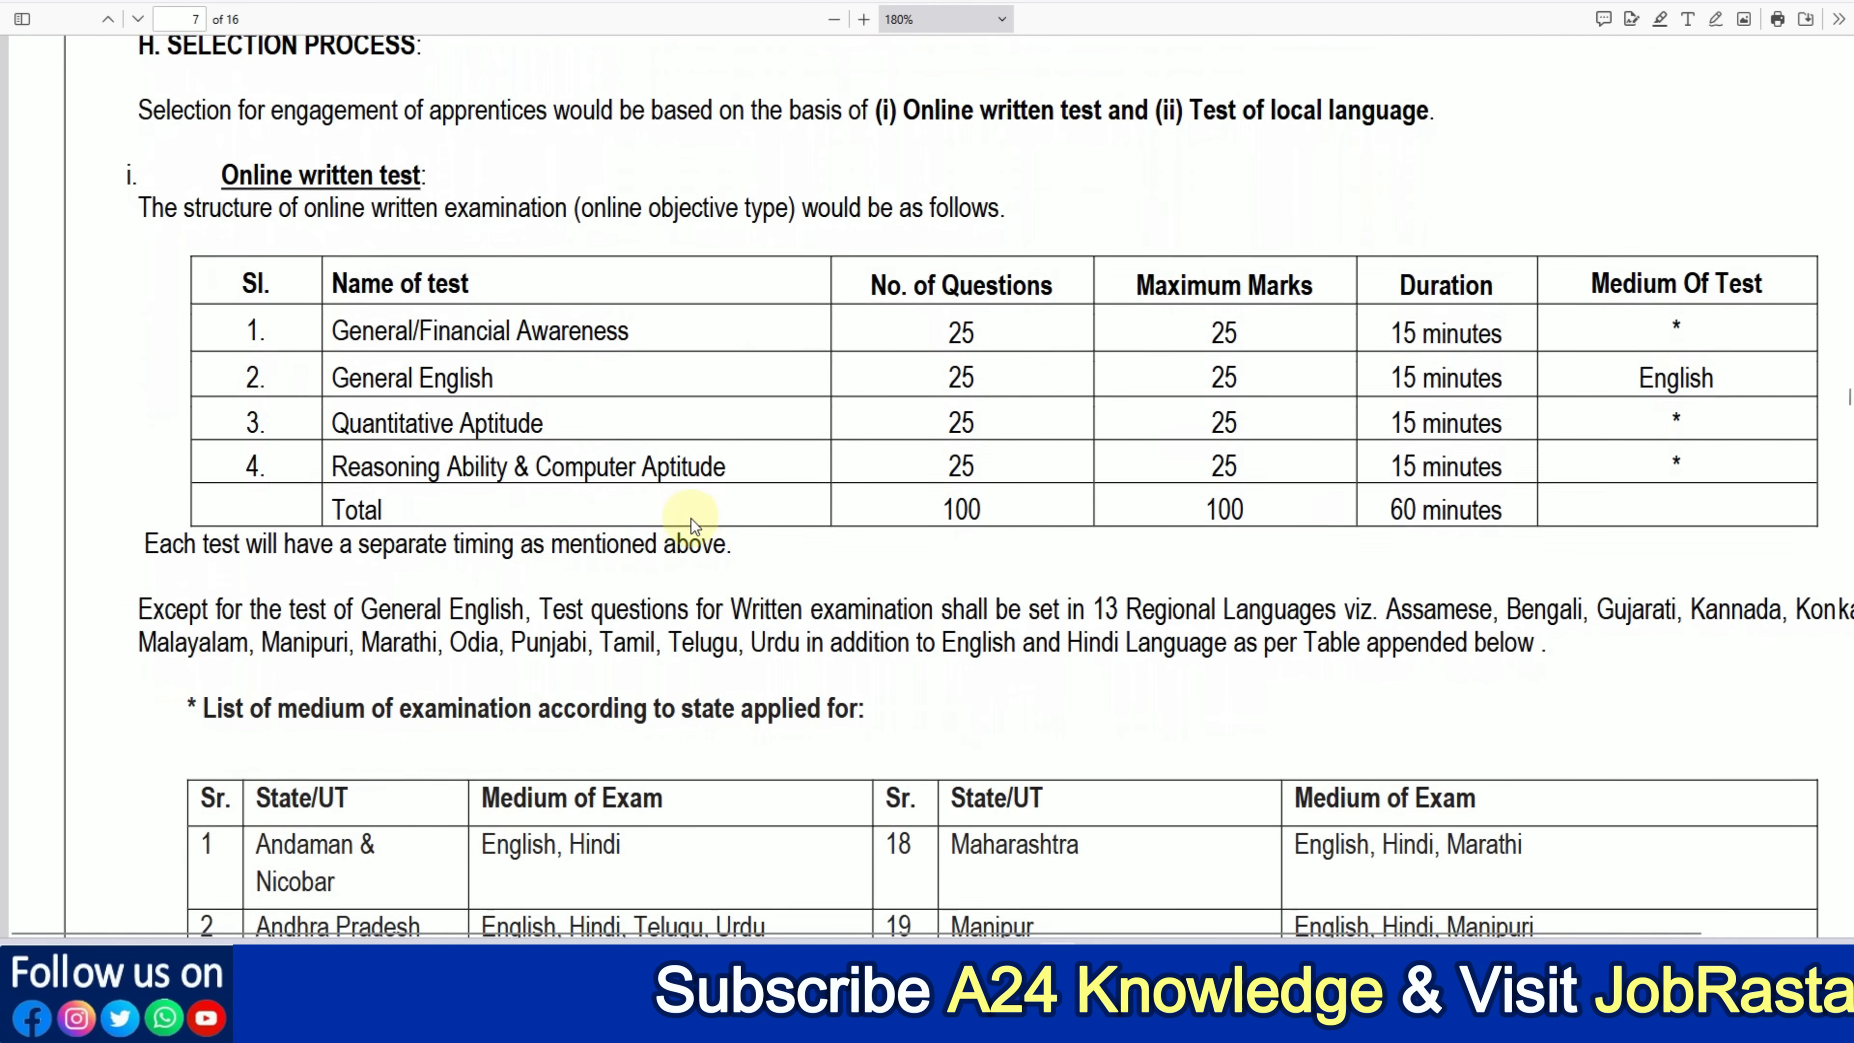
pyautogui.scroll(-1, 691, 518)
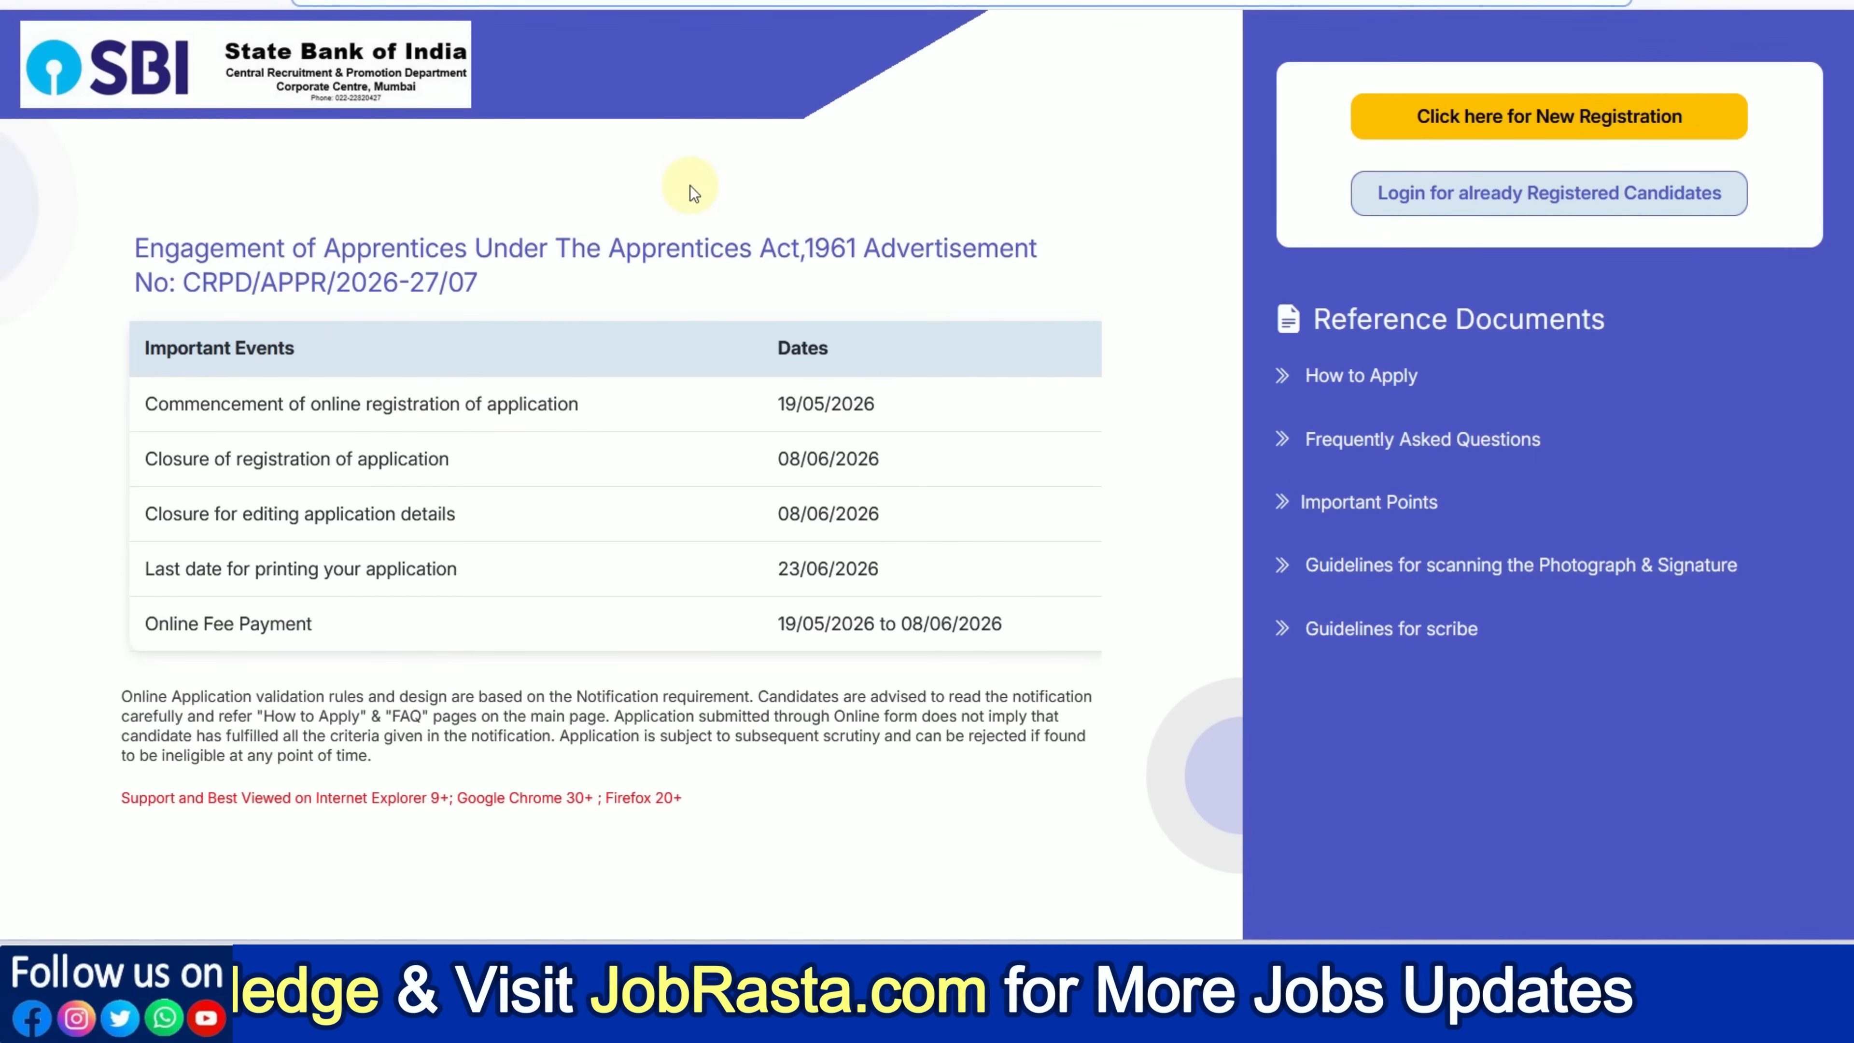
# Start a new SBI Apprentice candidate registration from the home page
pyautogui.click(1474, 131)
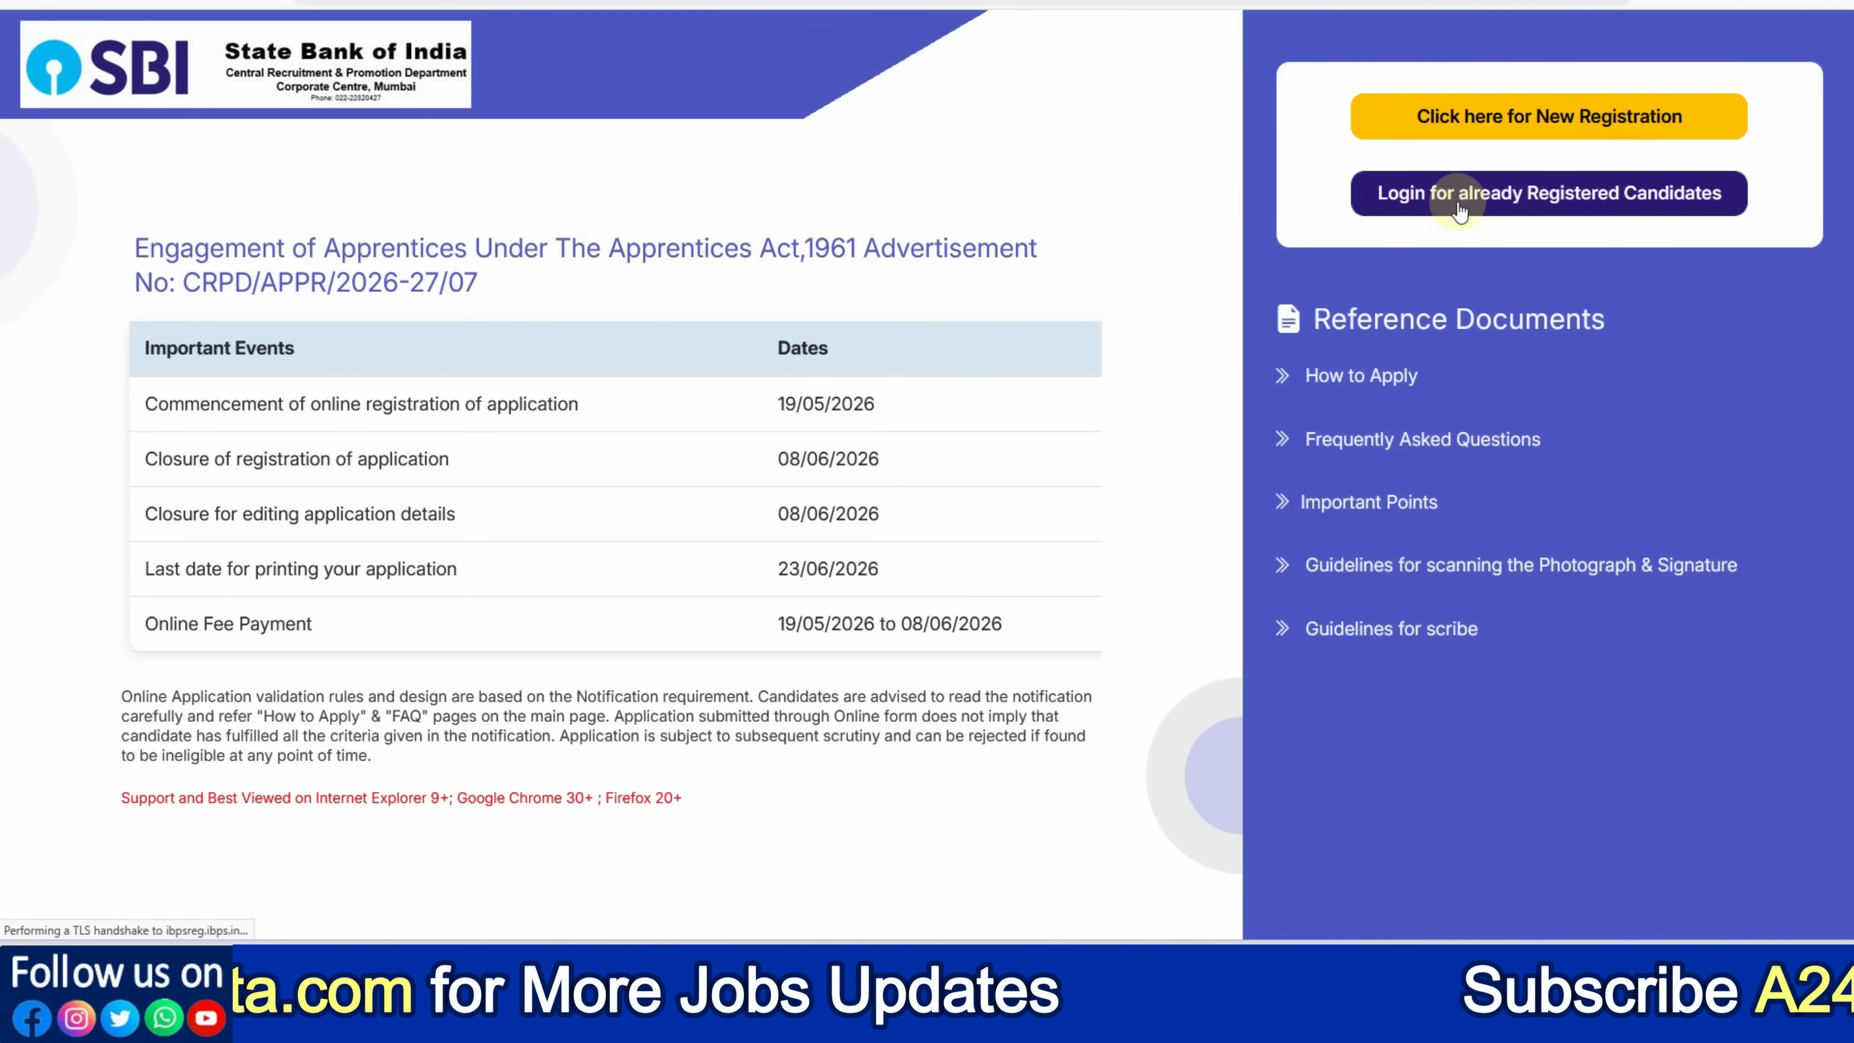
pyautogui.click(1487, 131)
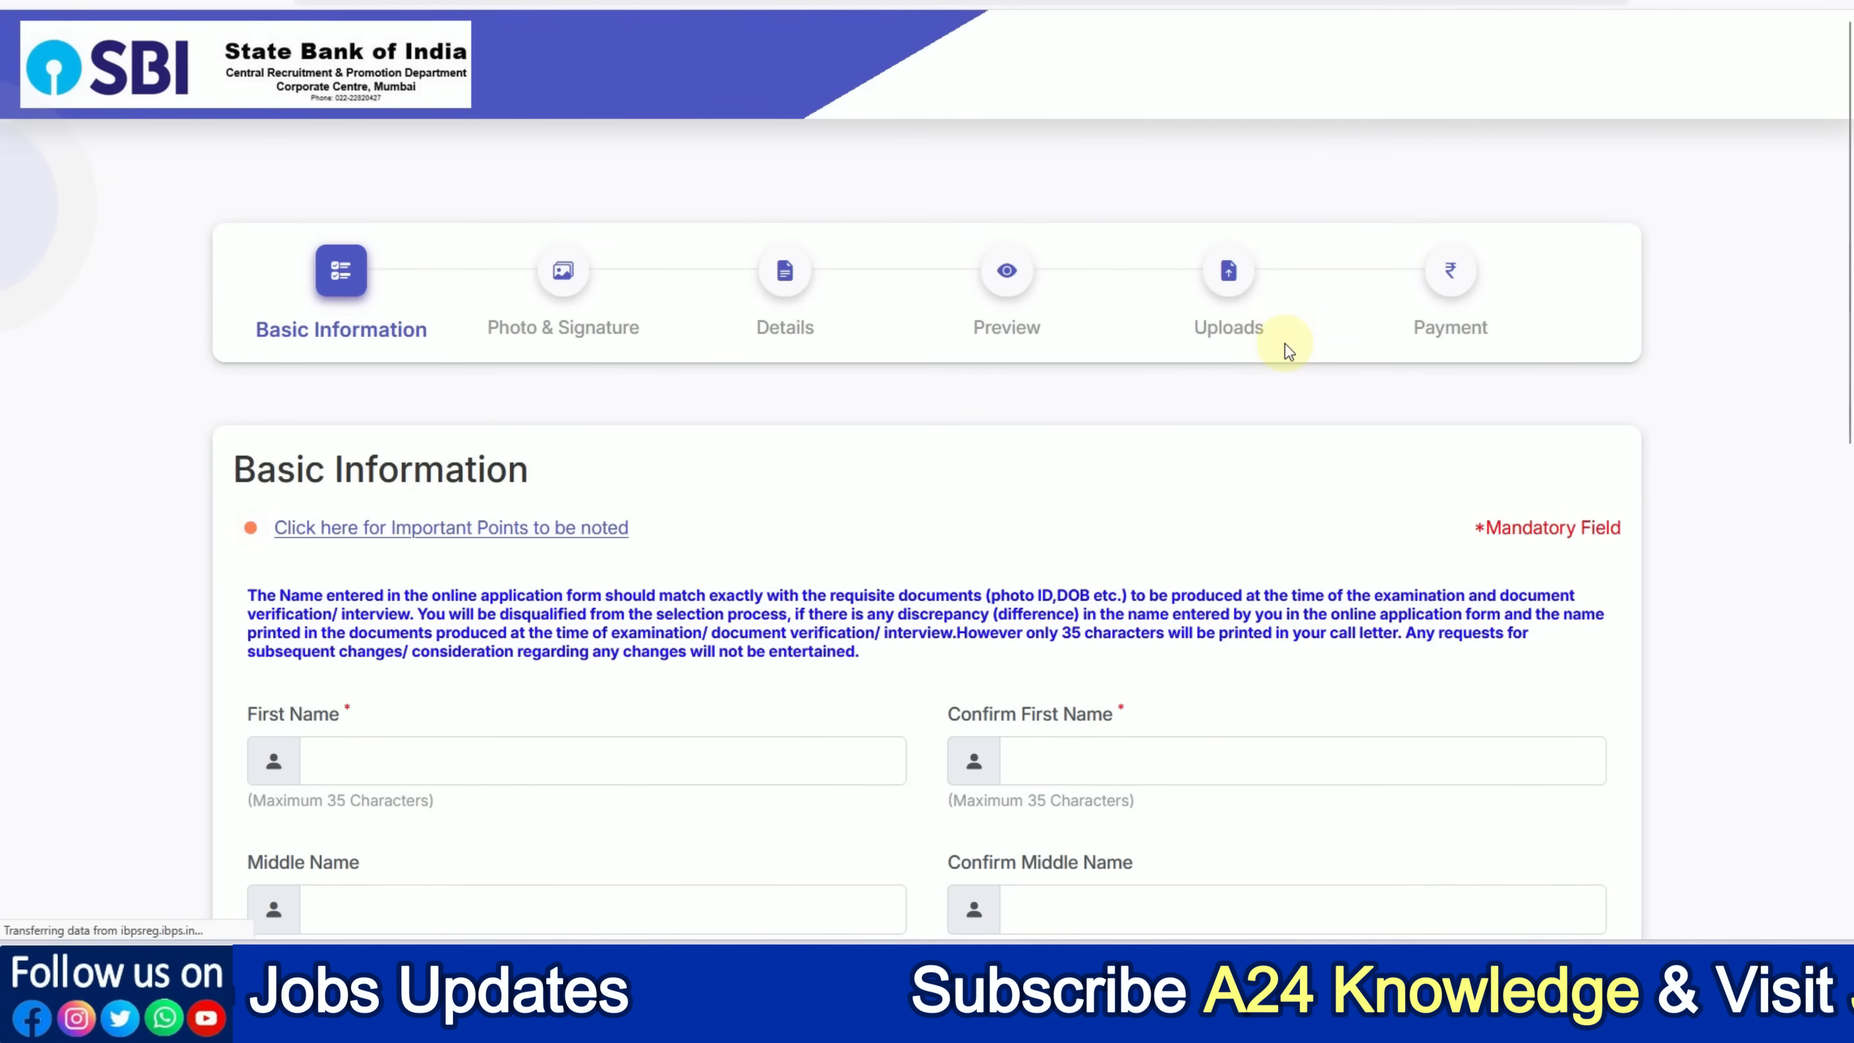
# Enter the candidate's first and last names in both the name and confirm fields
pyautogui.scroll(-4, 1284, 343)
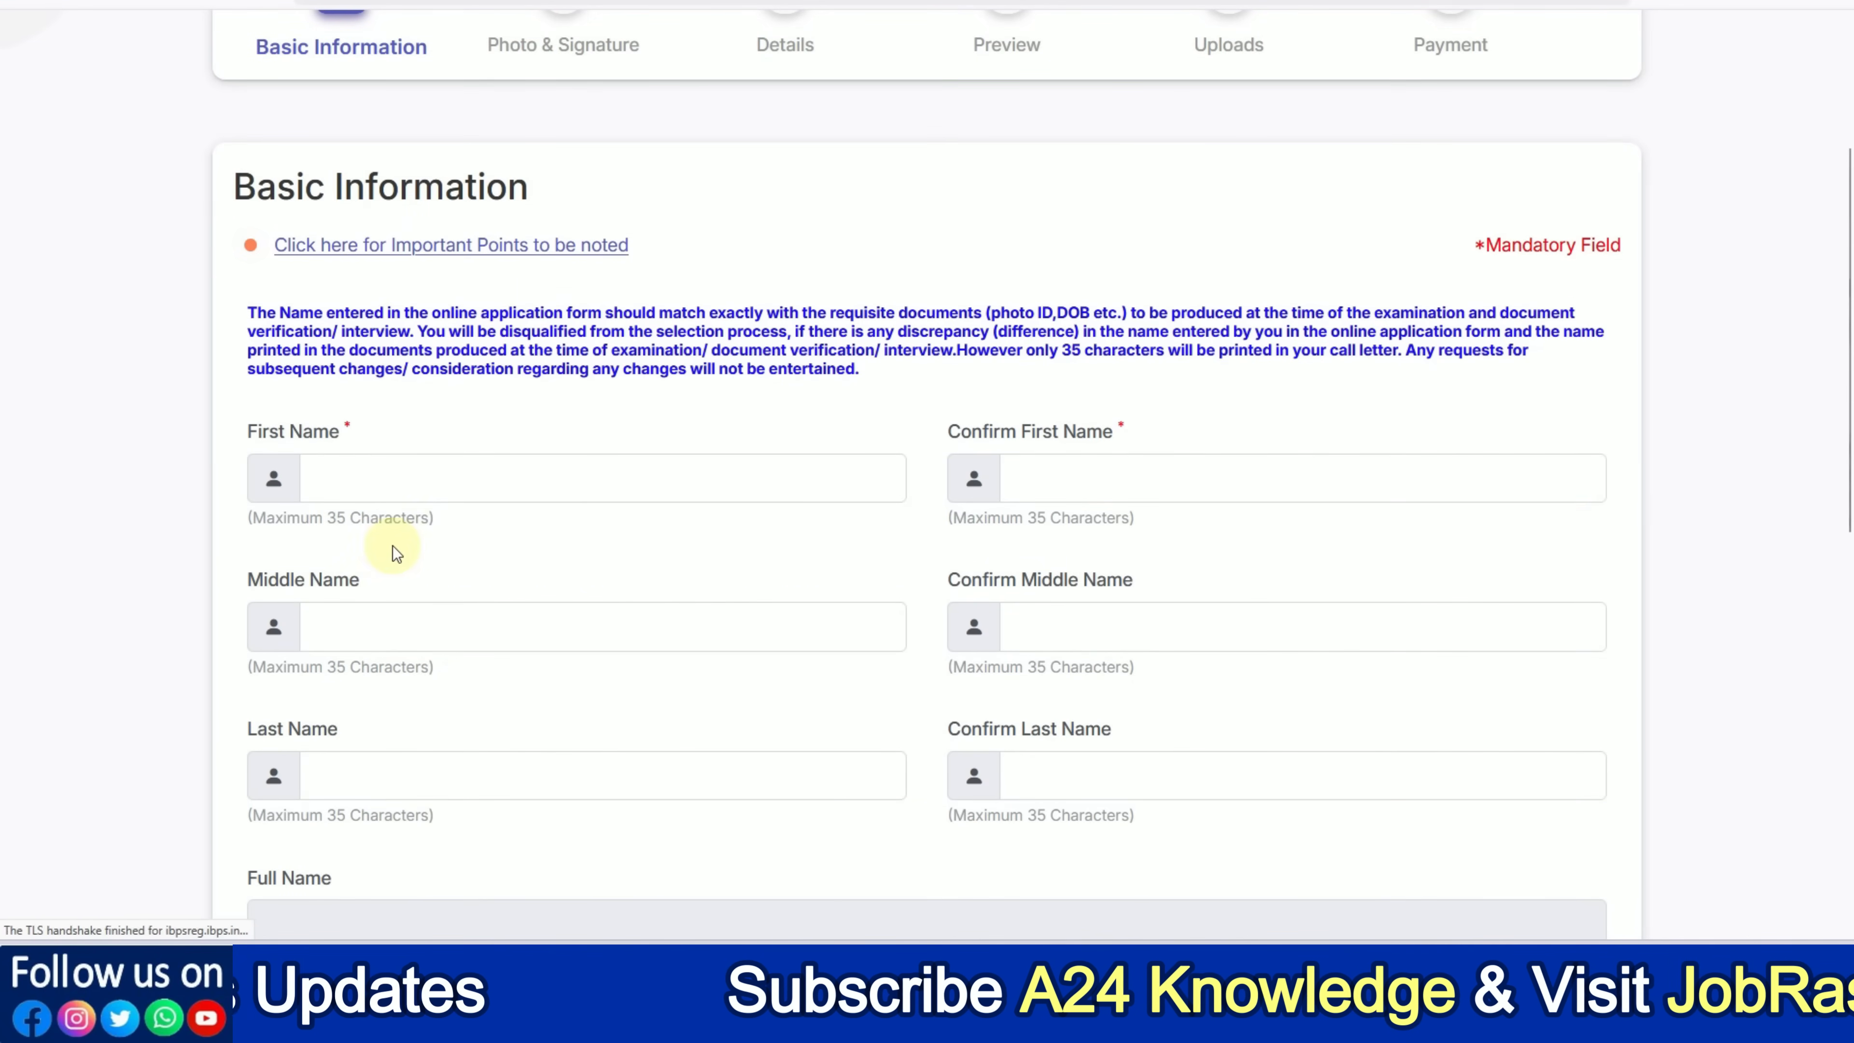
pyautogui.click(360, 479)
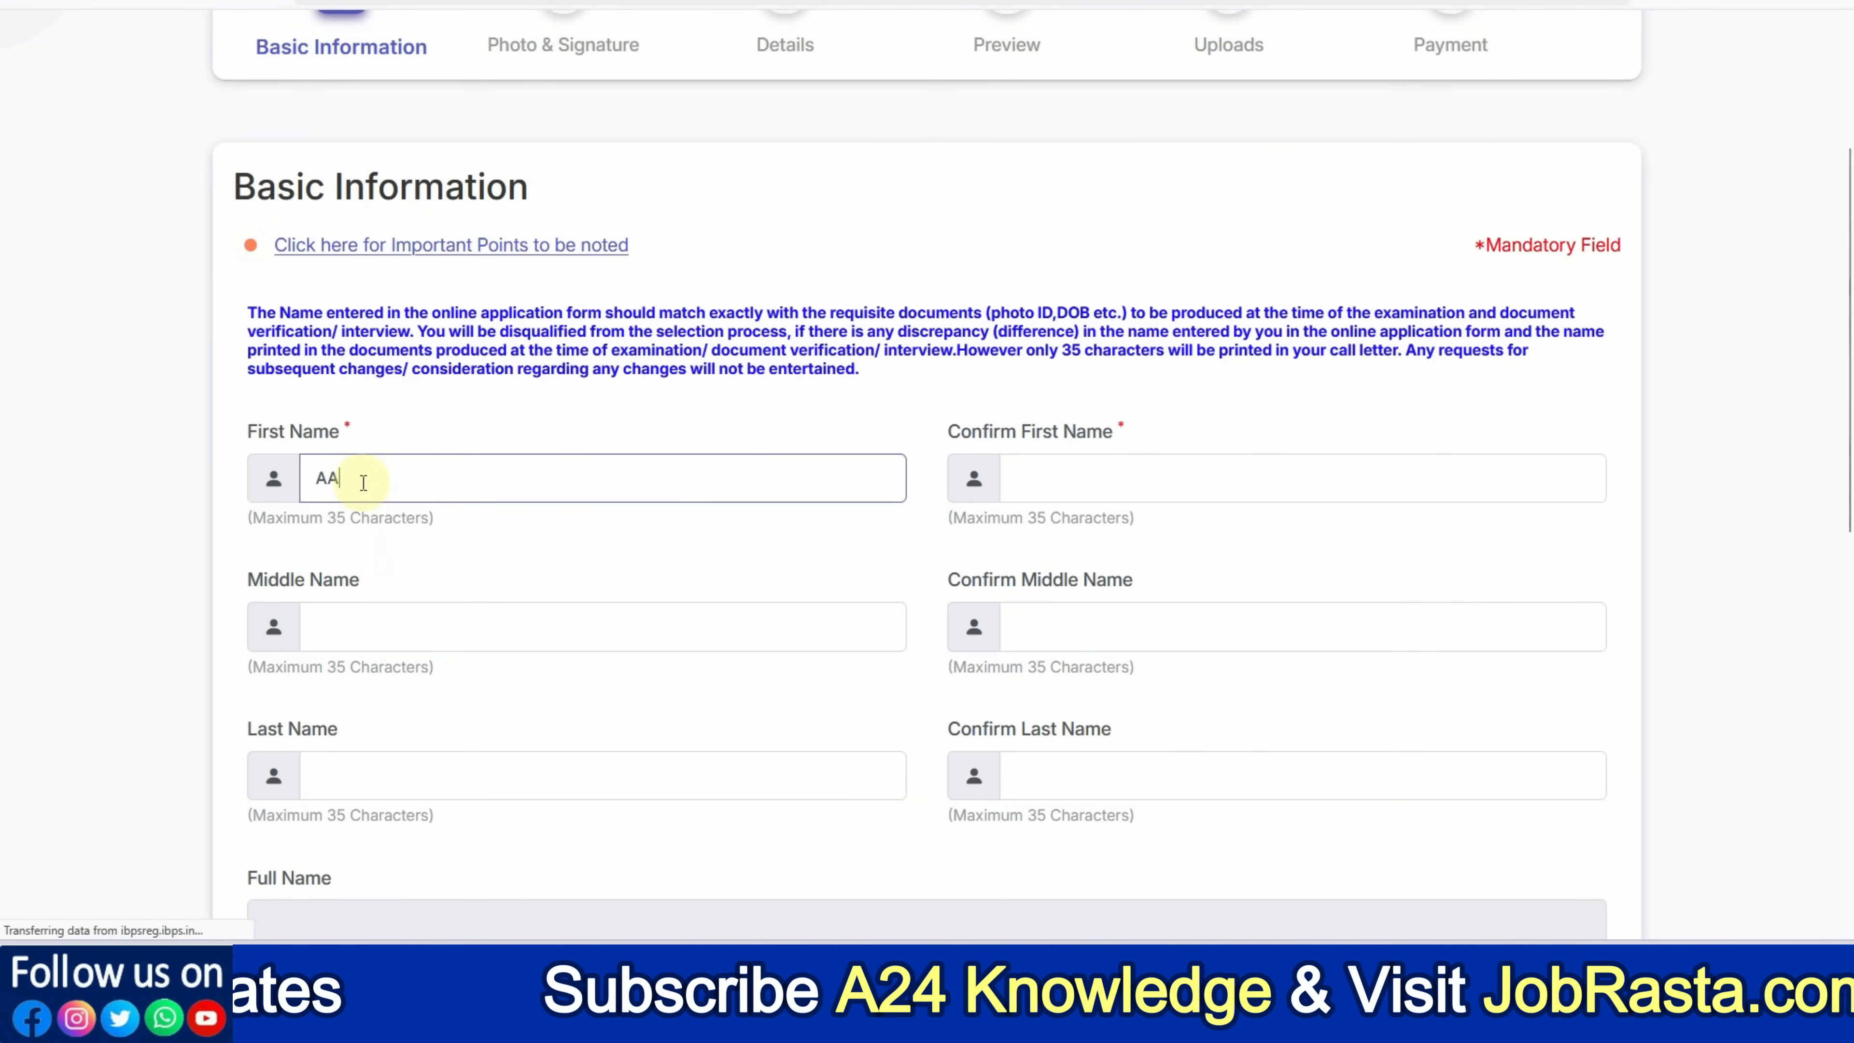
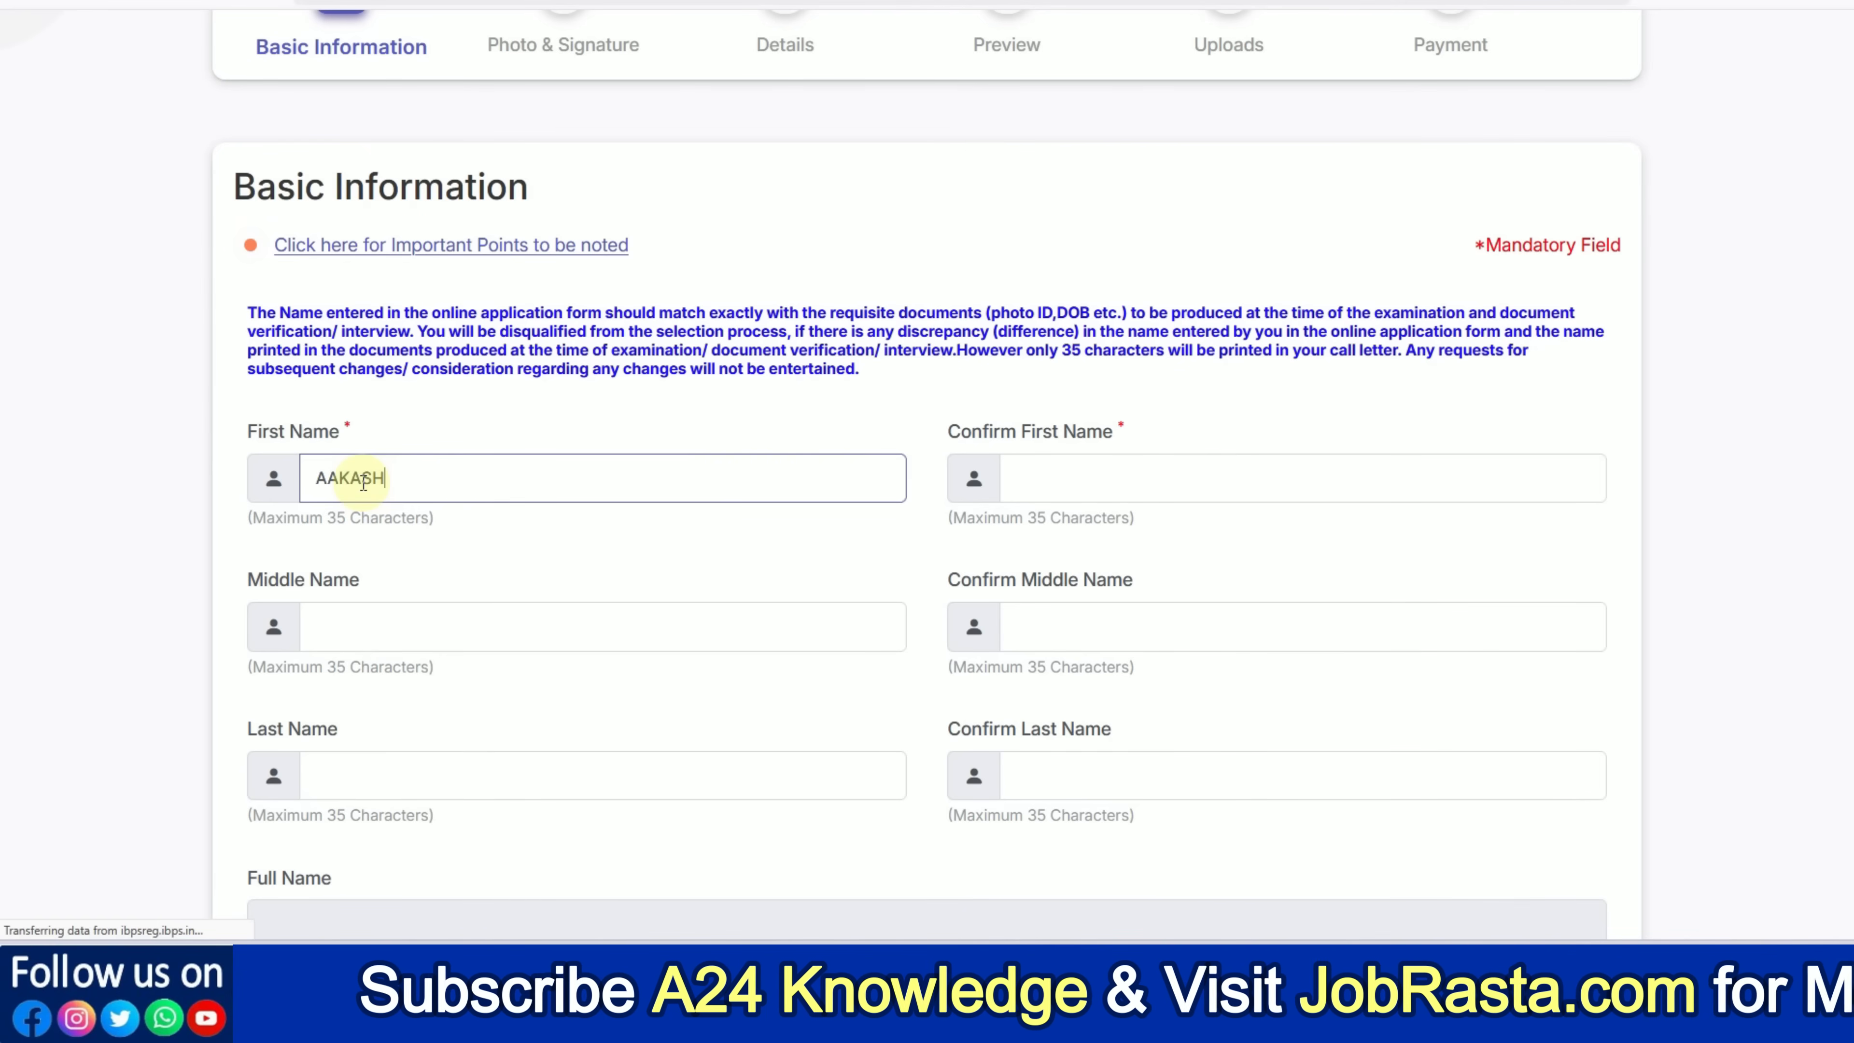
pyautogui.press('Tab')
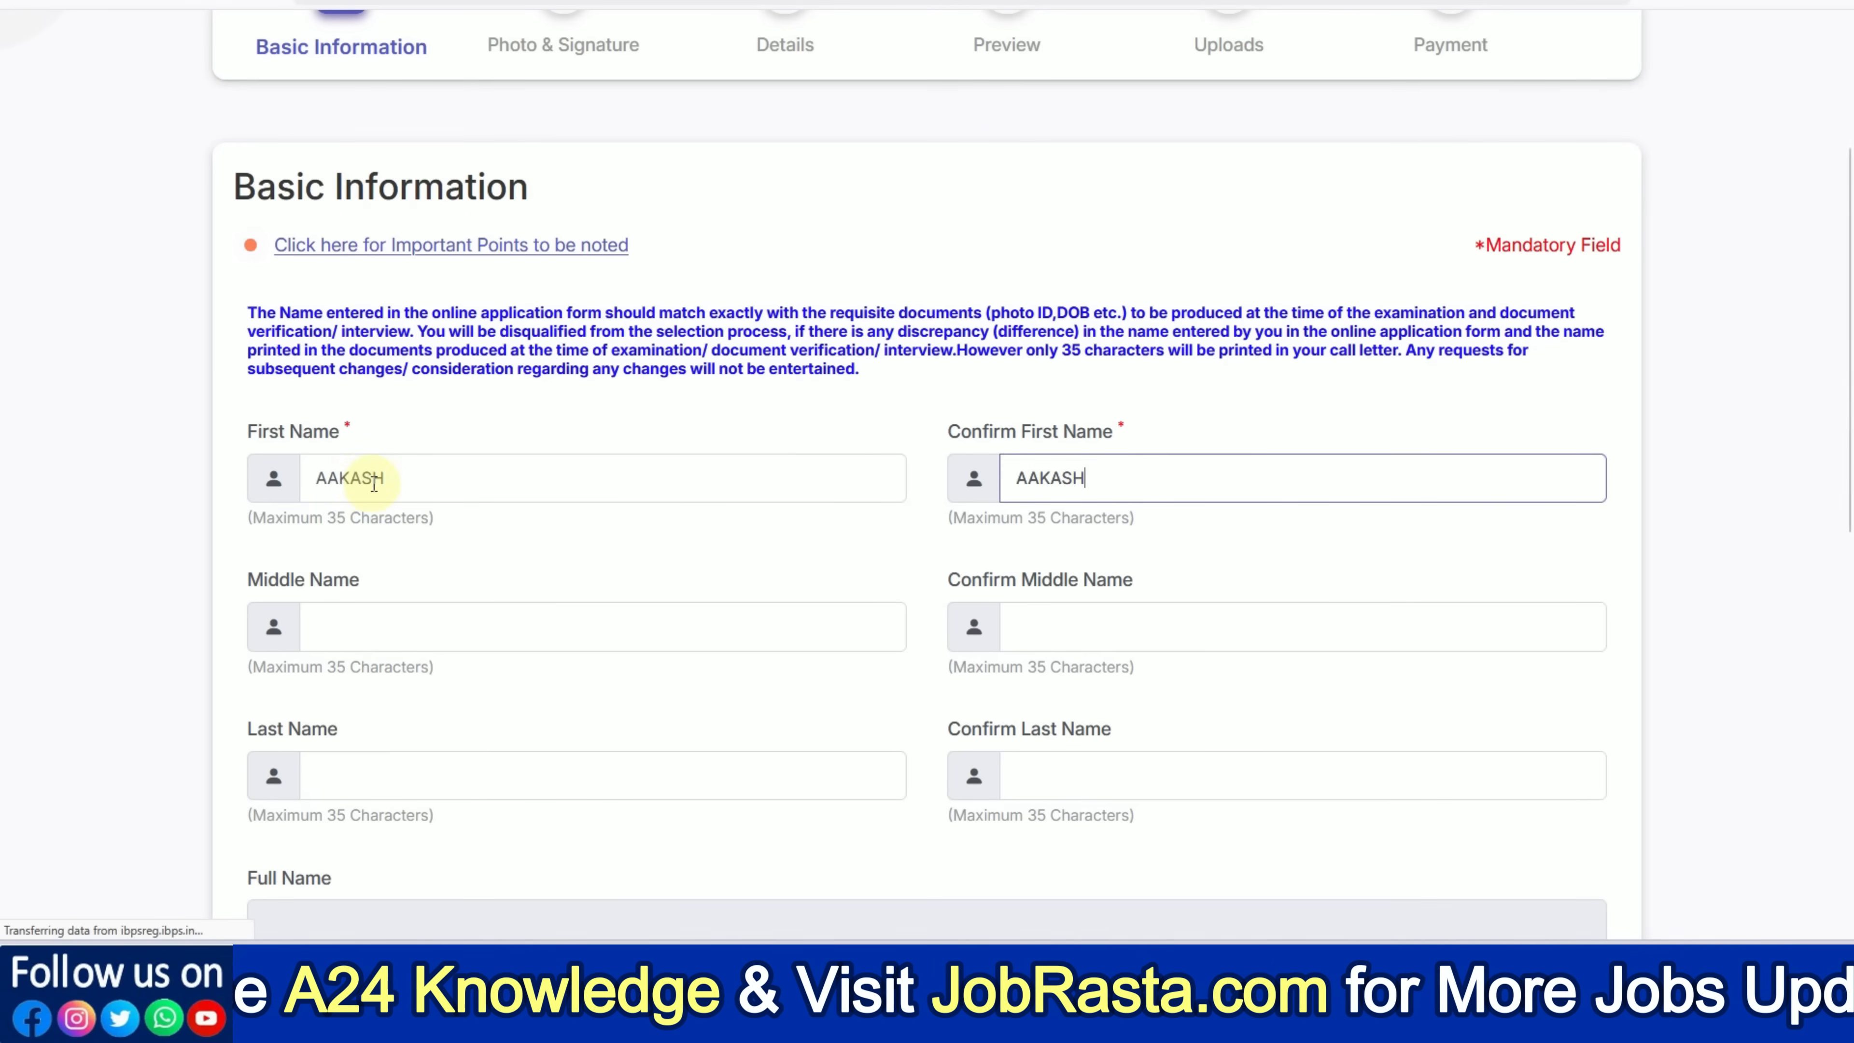
pyautogui.scroll(-2, 379, 502)
pyautogui.click(386, 624)
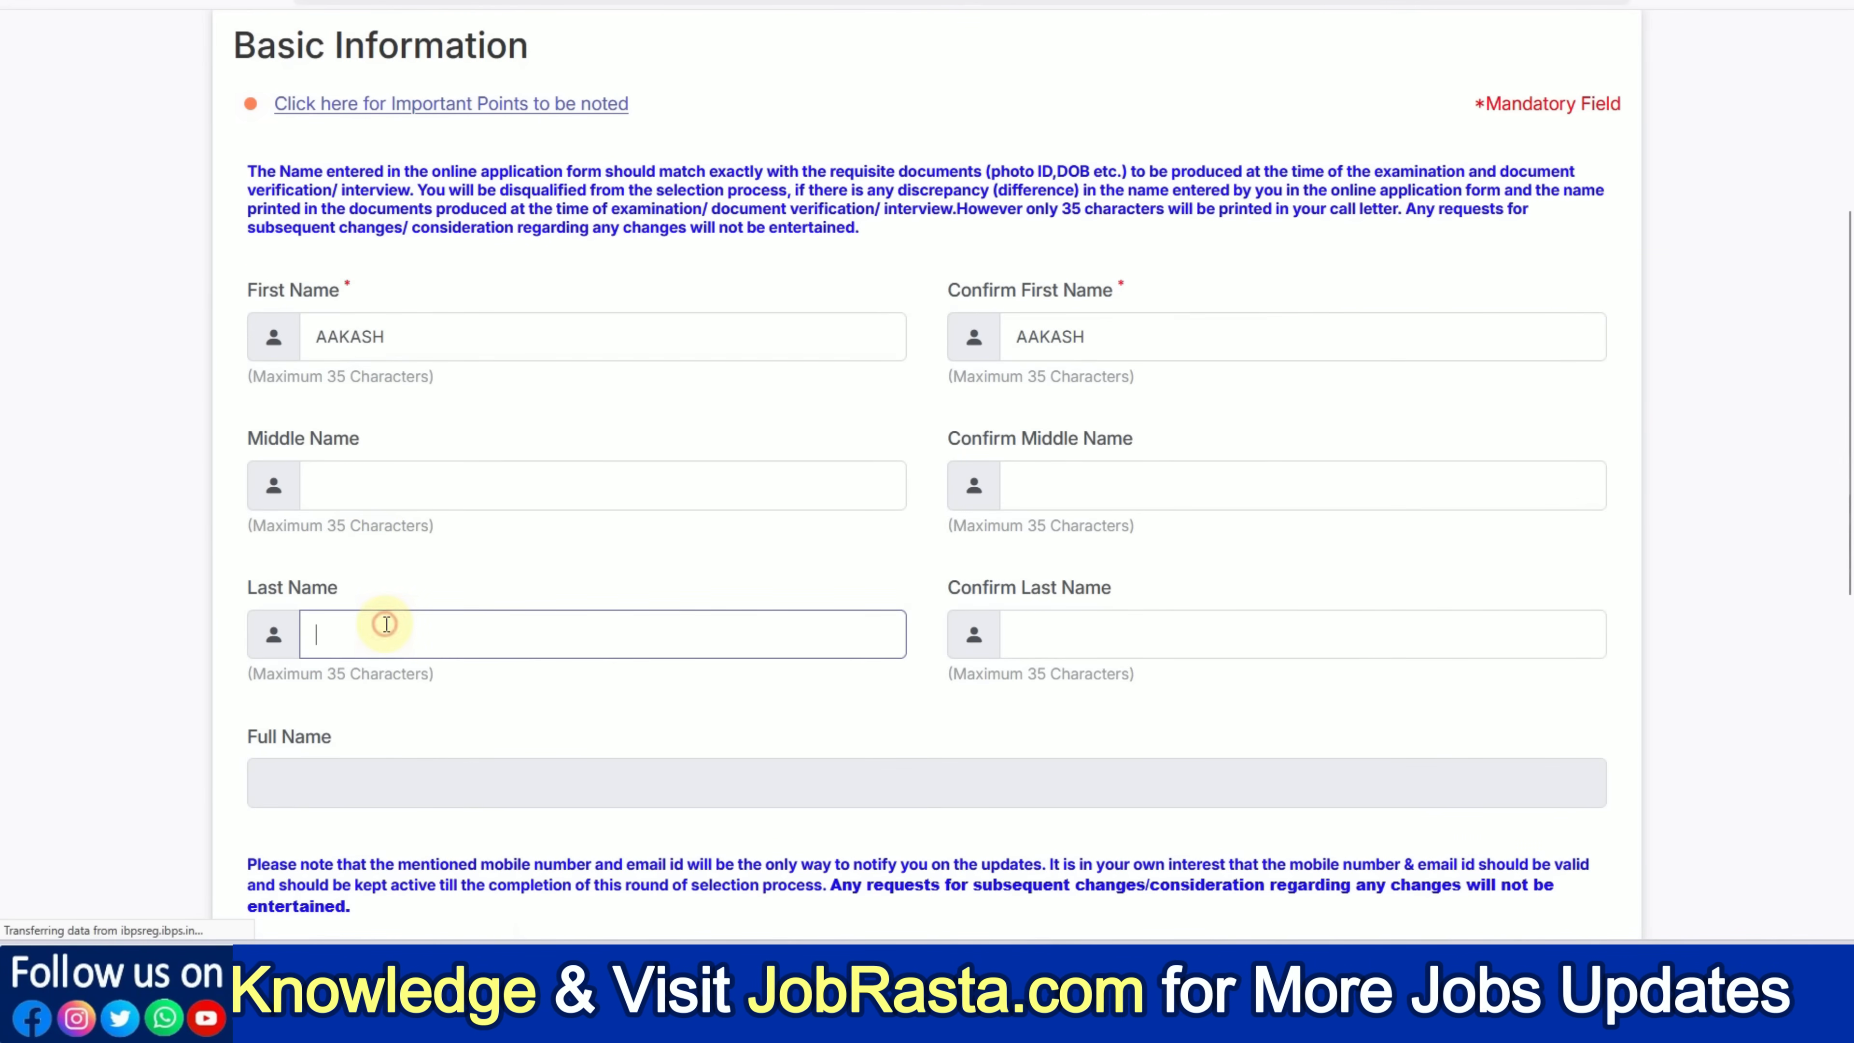
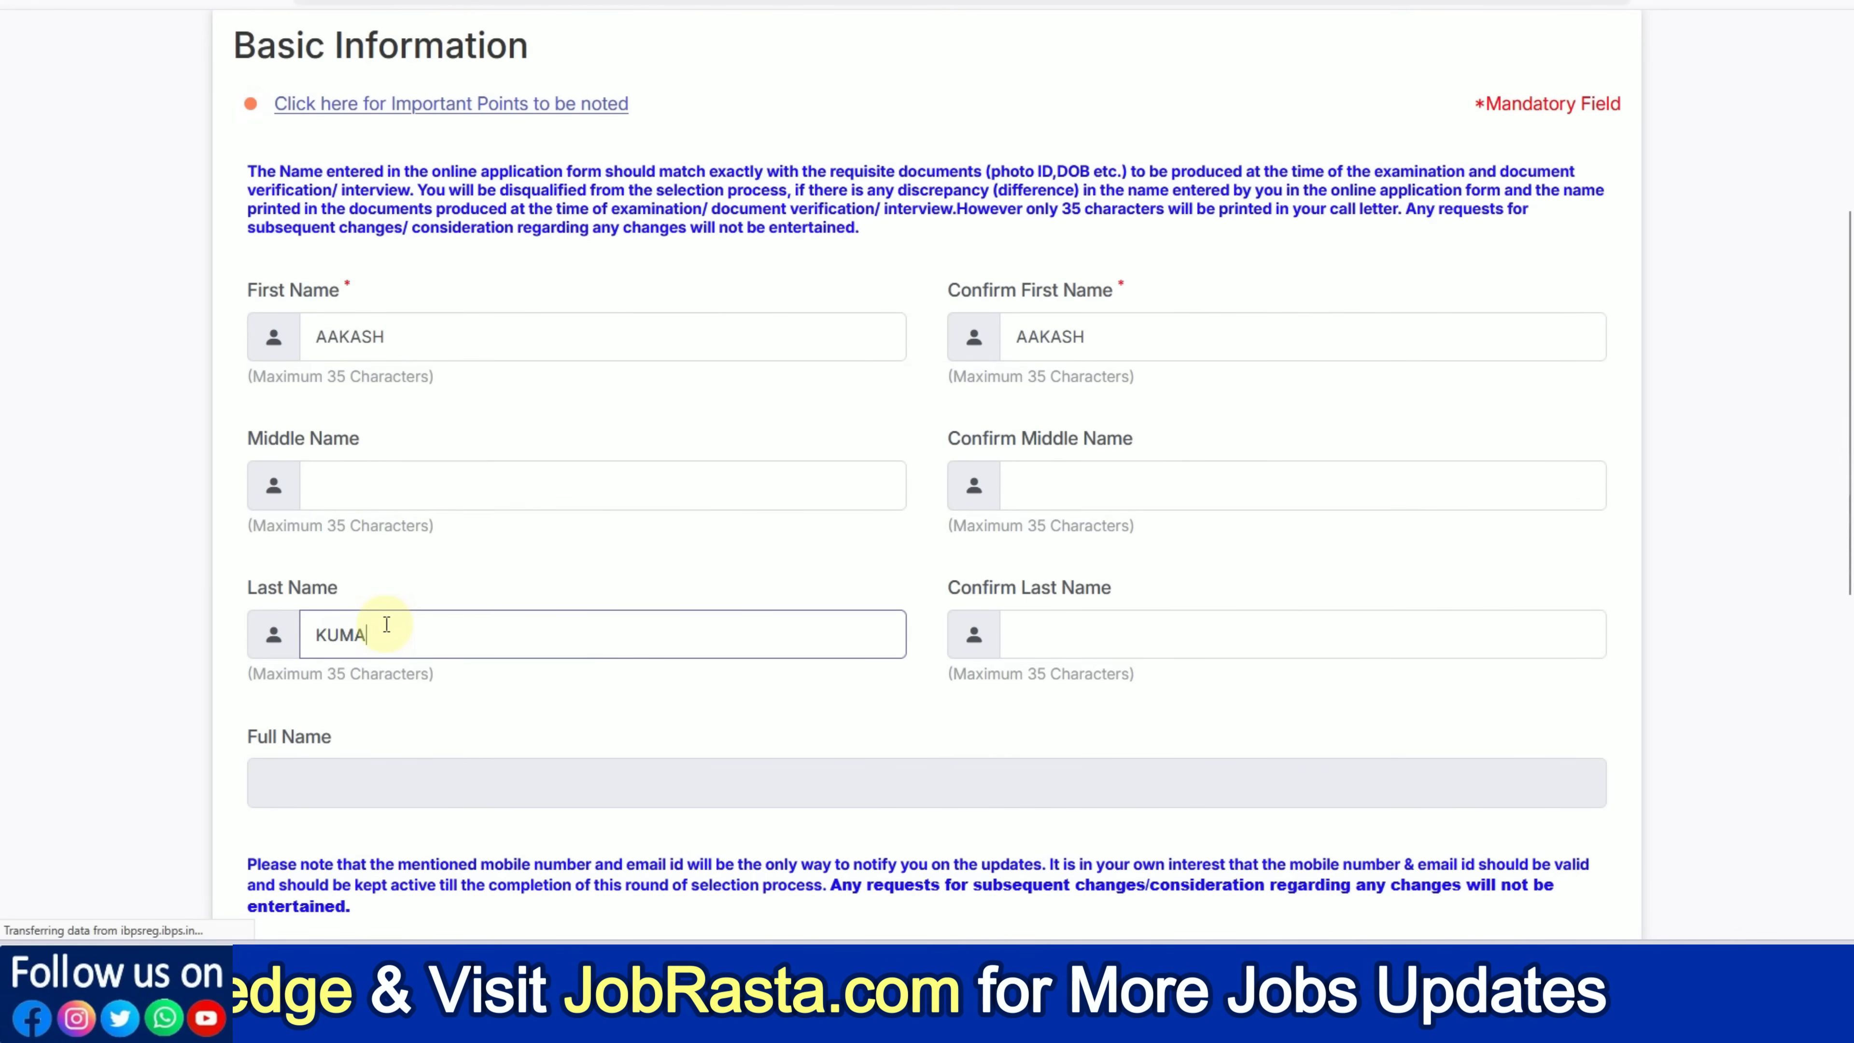
pyautogui.press('Tab')
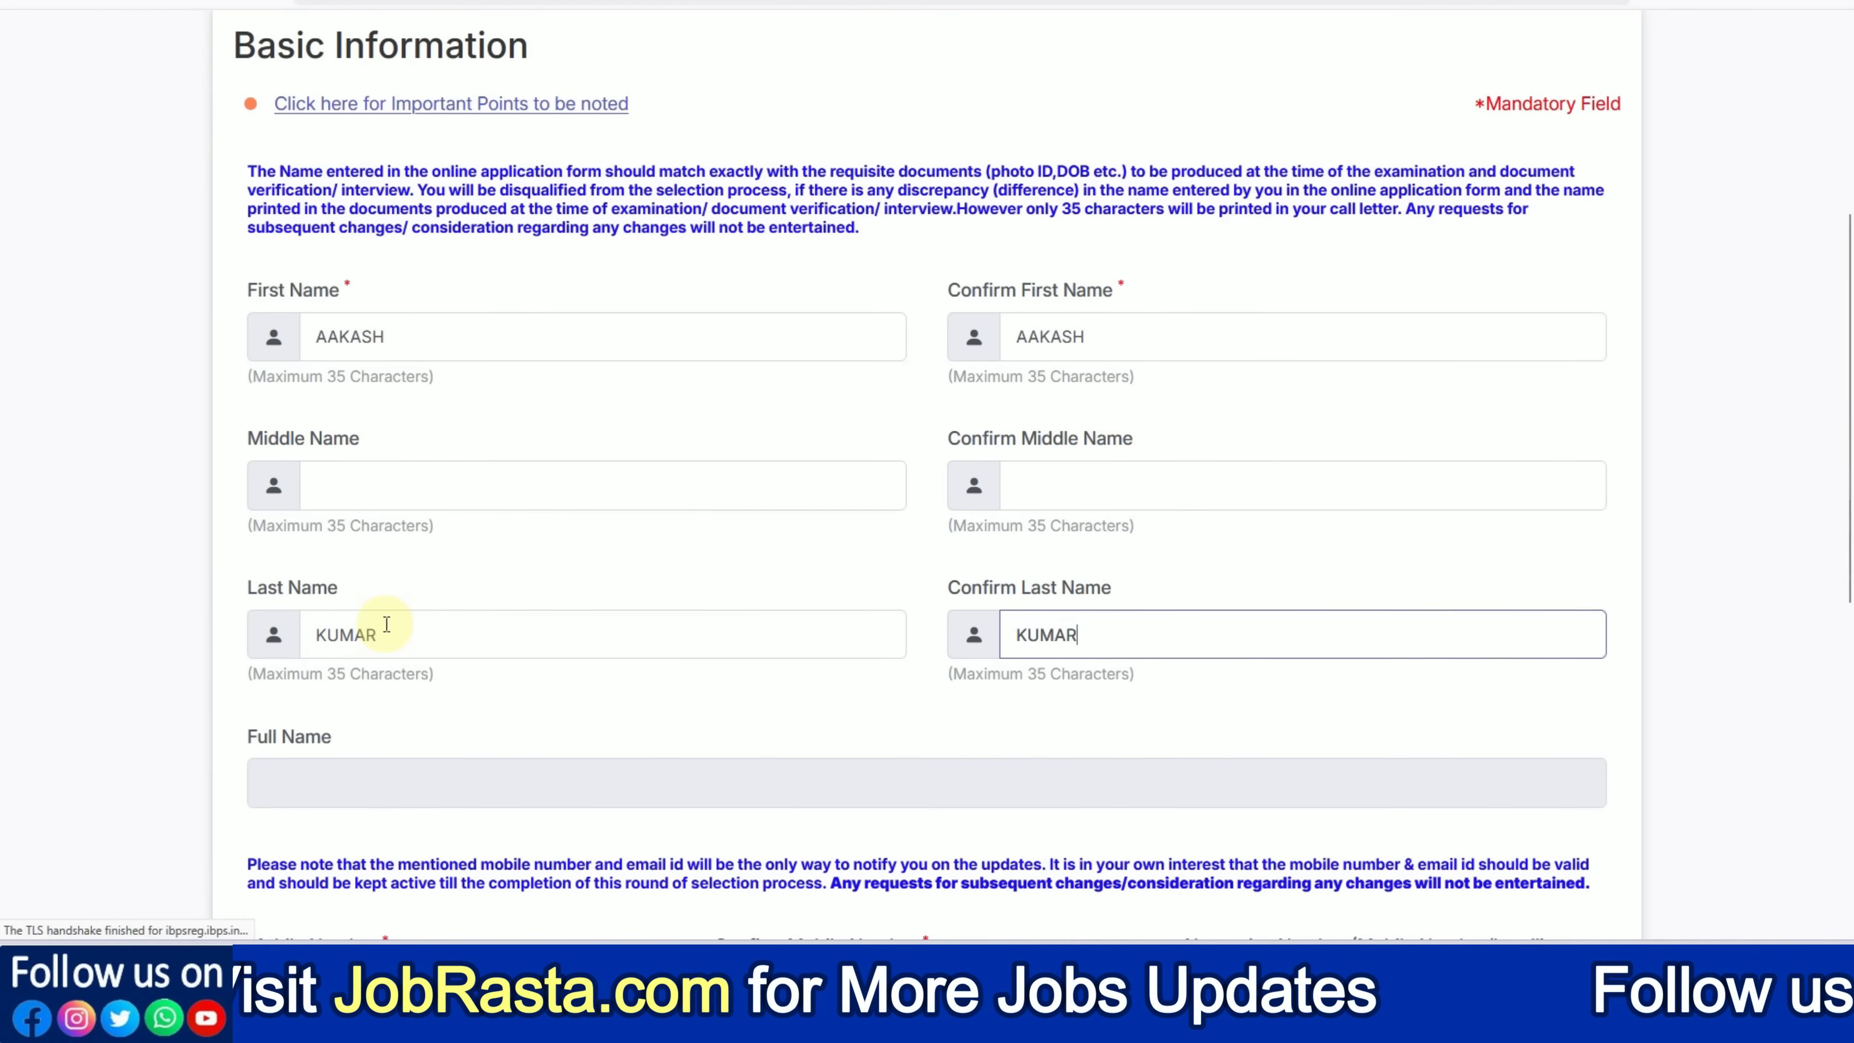
pyautogui.click(647, 729)
# Fill in the mobile number, its confirmation and the email address fields
pyautogui.scroll(-2, 327, 662)
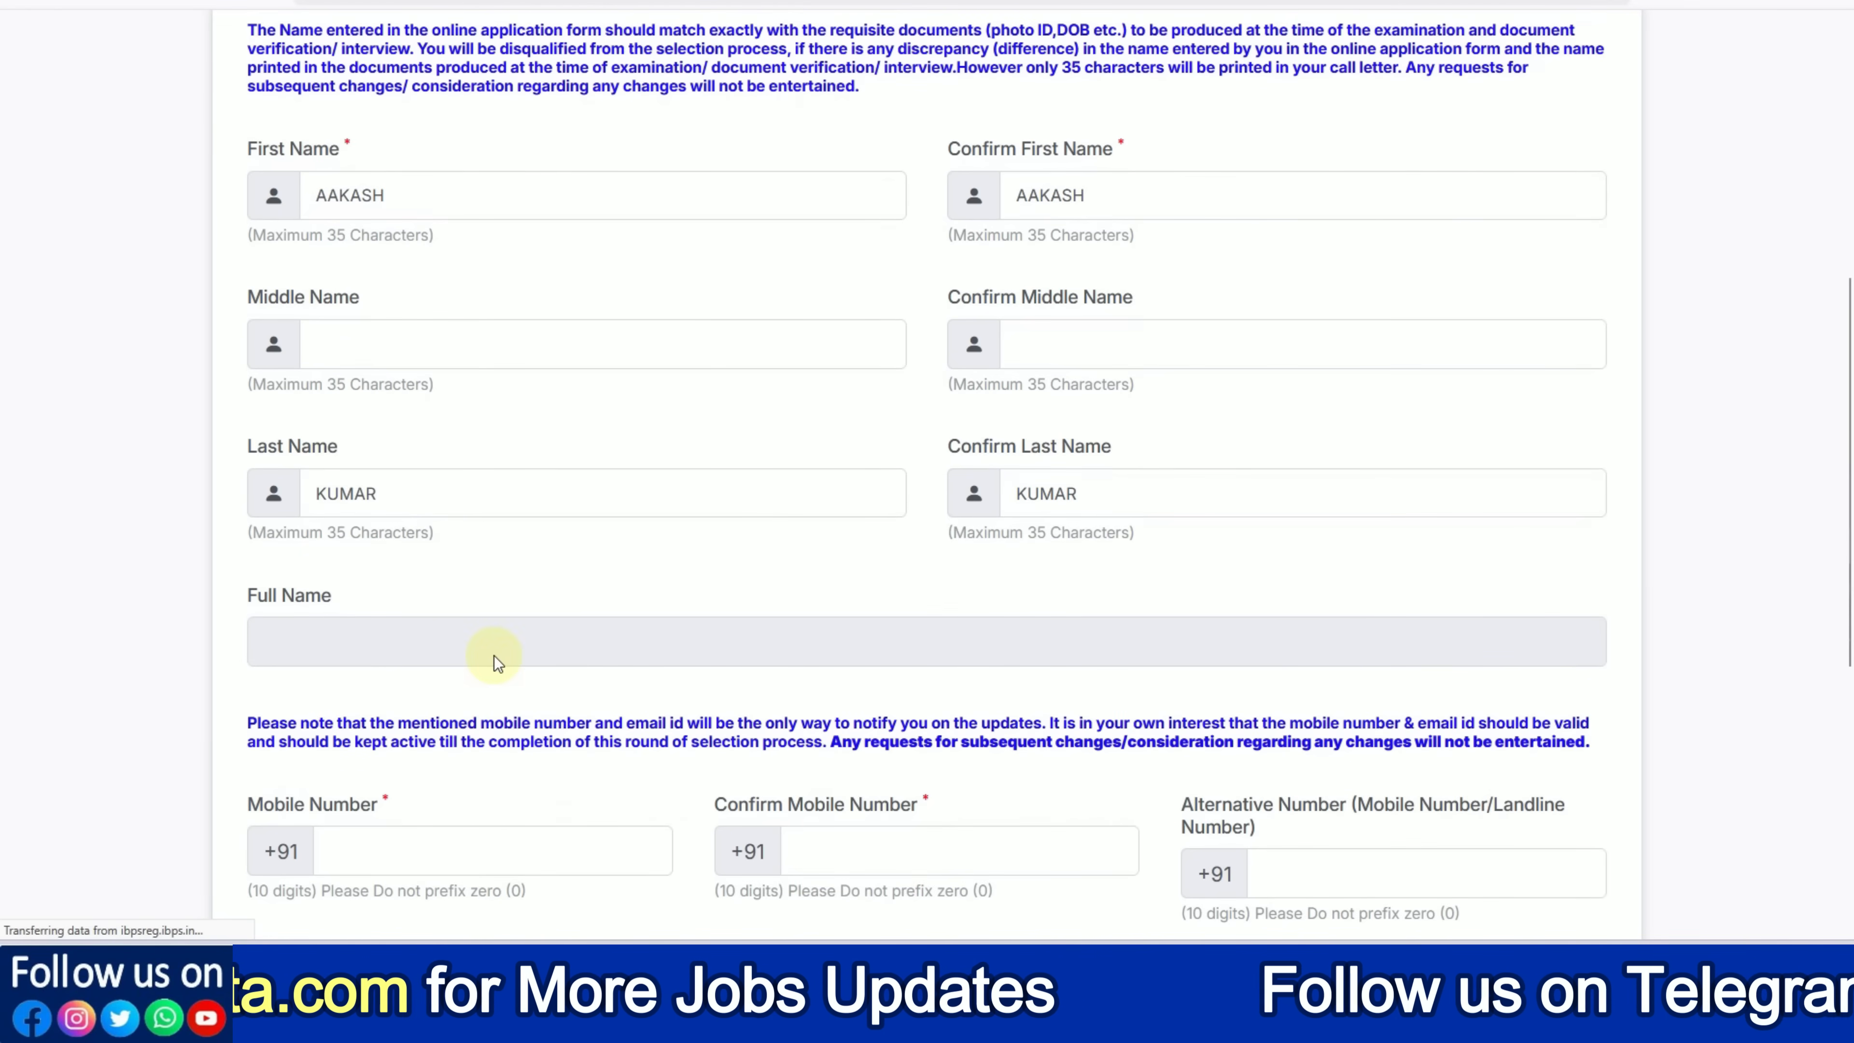
pyautogui.scroll(-6, 494, 655)
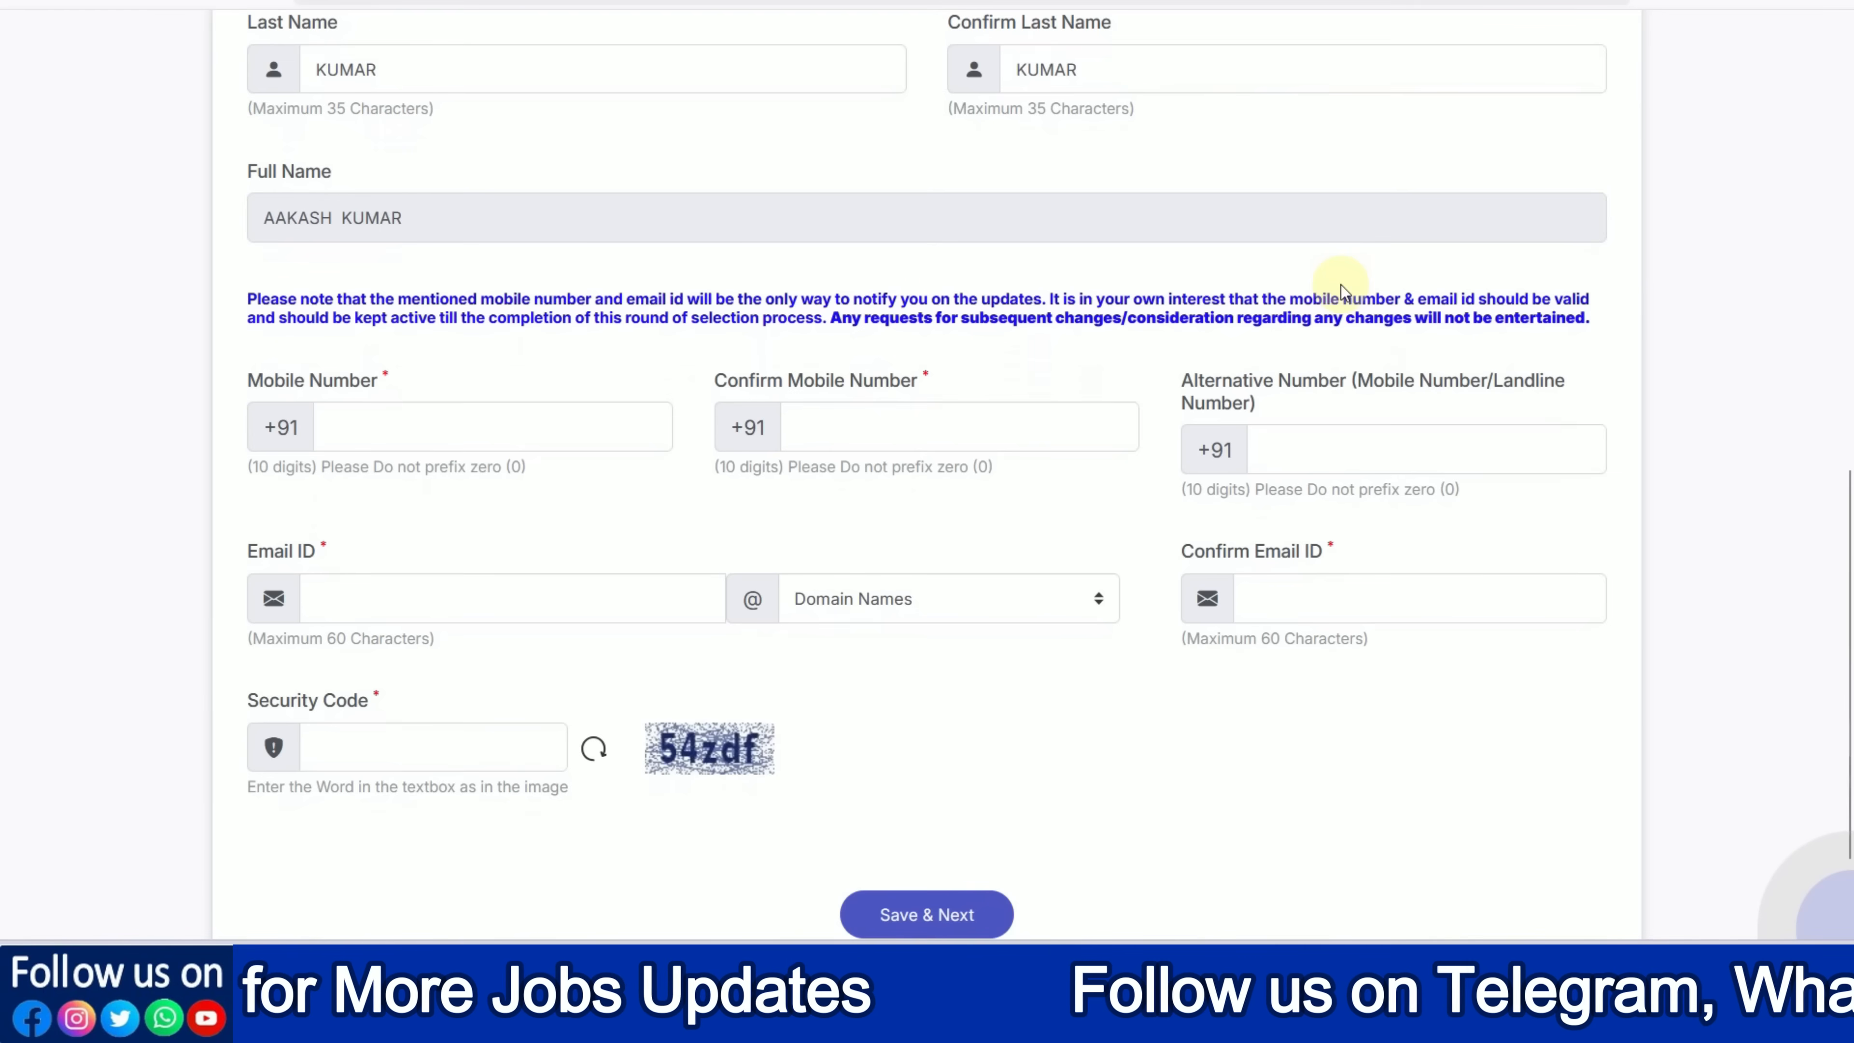
pyautogui.scroll(-2, 1042, 350)
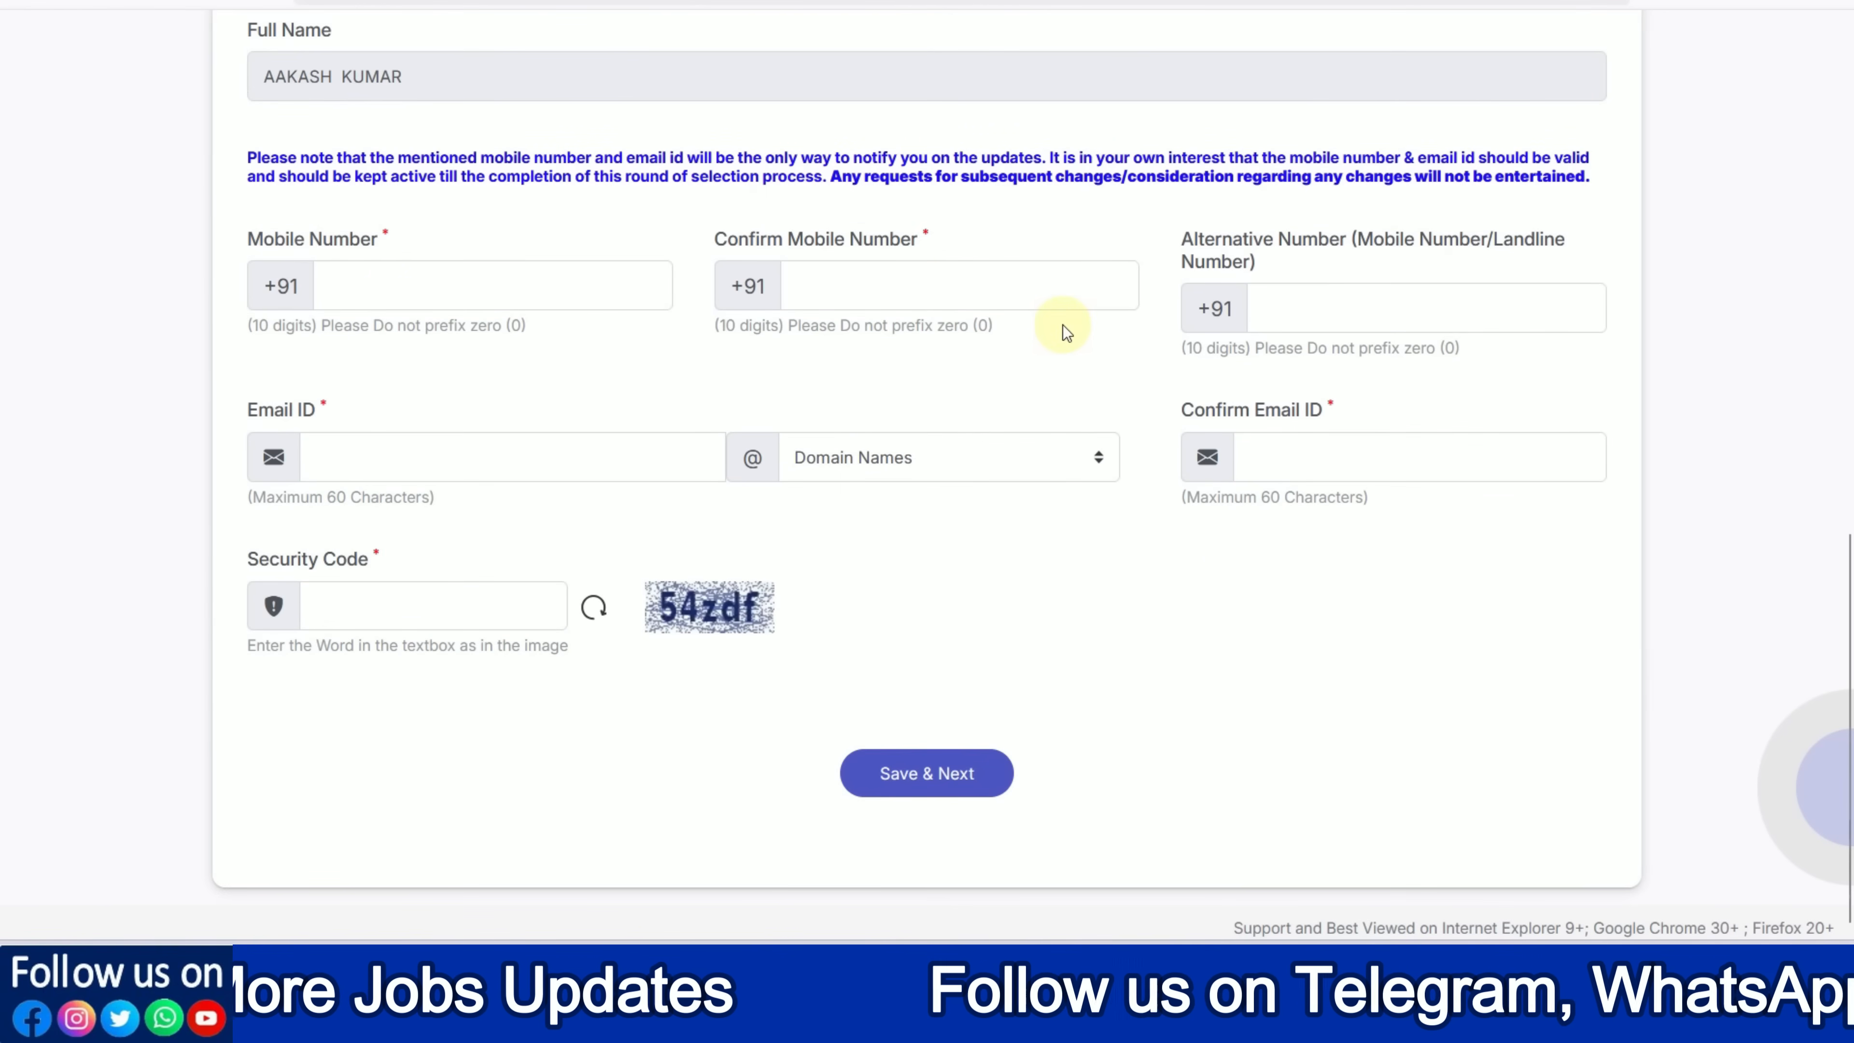
pyautogui.click(386, 284)
pyautogui.click(918, 285)
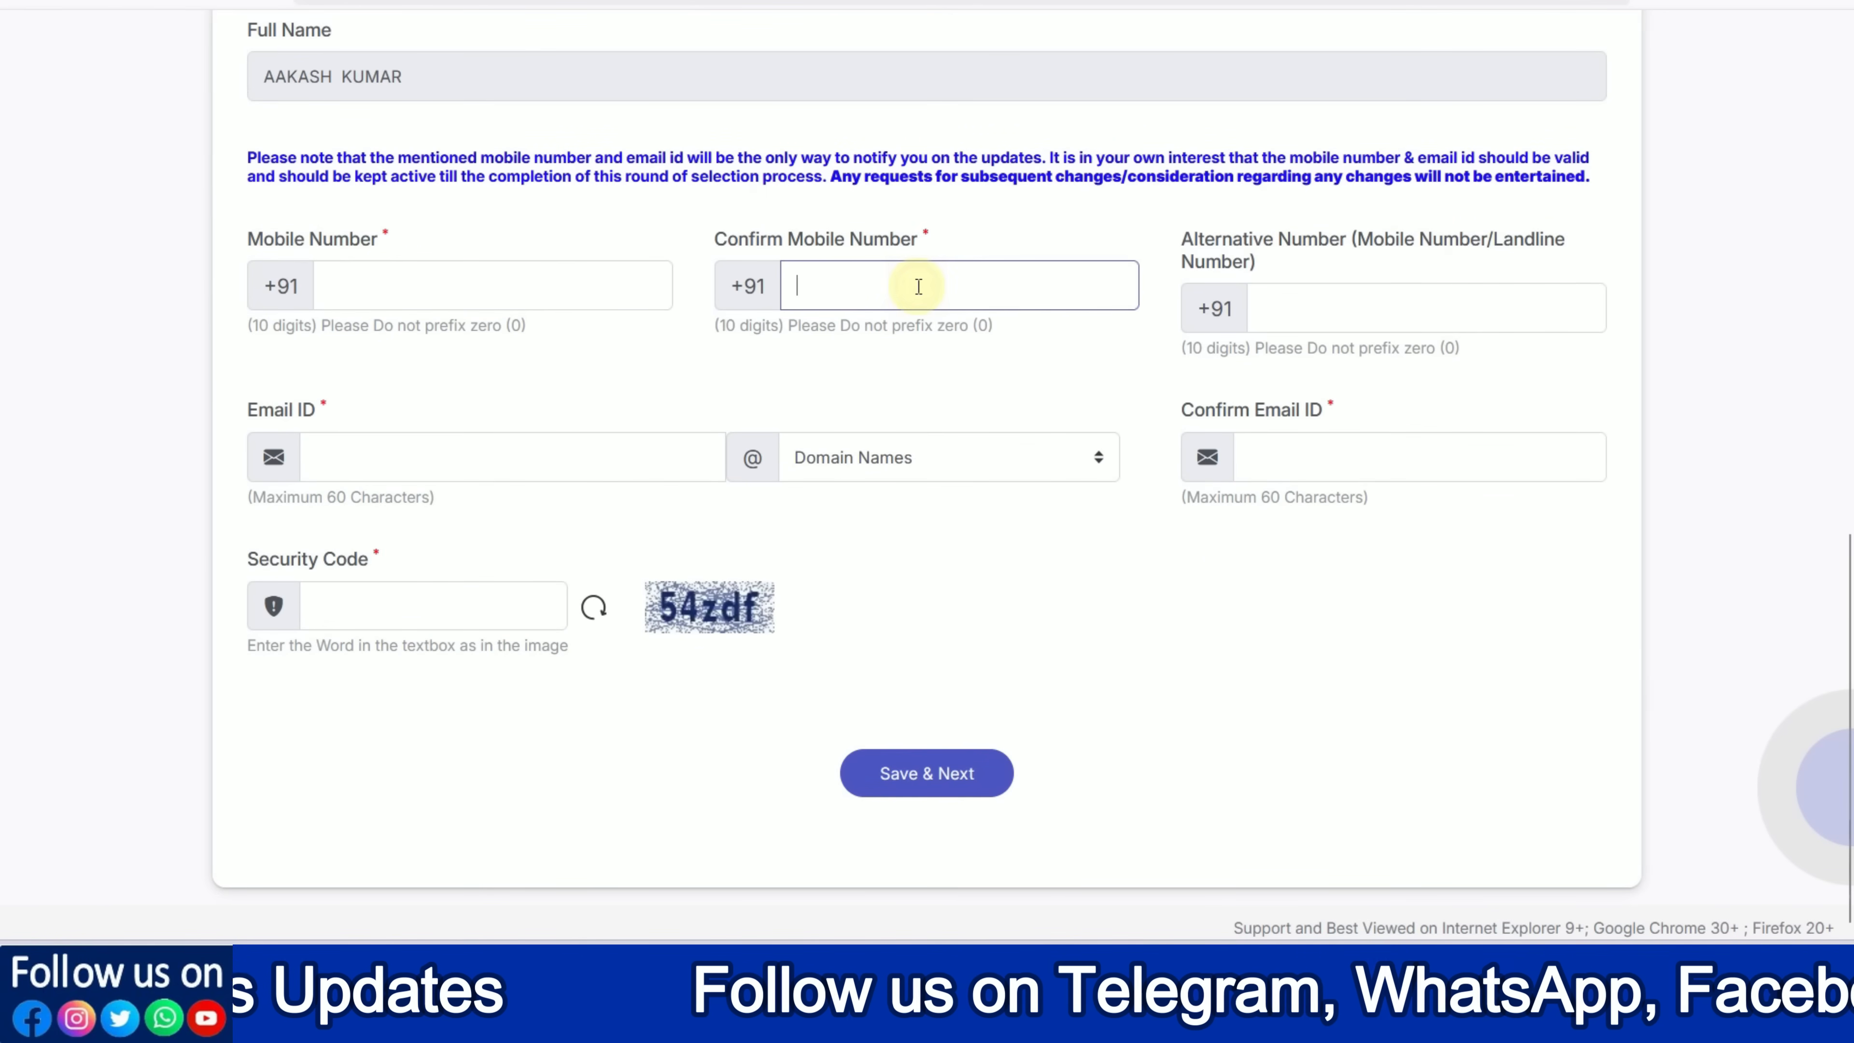
pyautogui.click(422, 451)
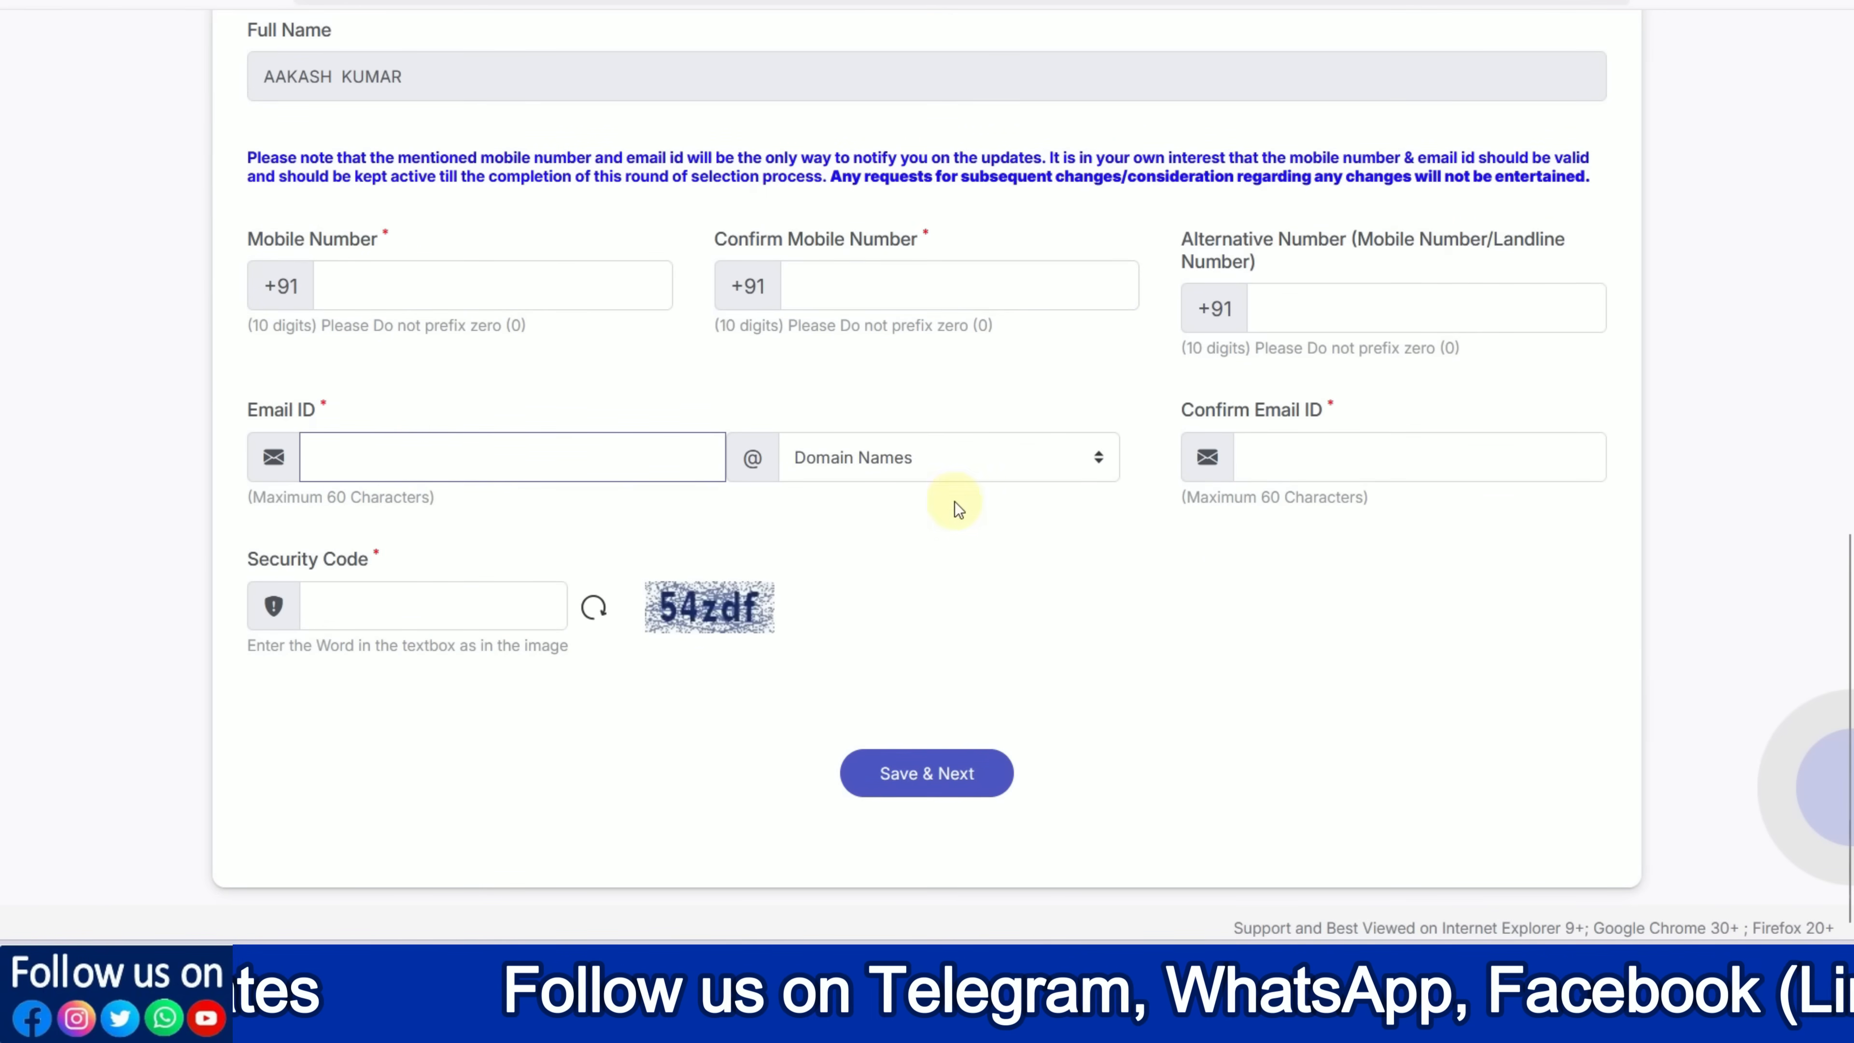
# Choose gmail.com as the email domain for the email and its confirmation
pyautogui.click(890, 471)
pyautogui.click(857, 567)
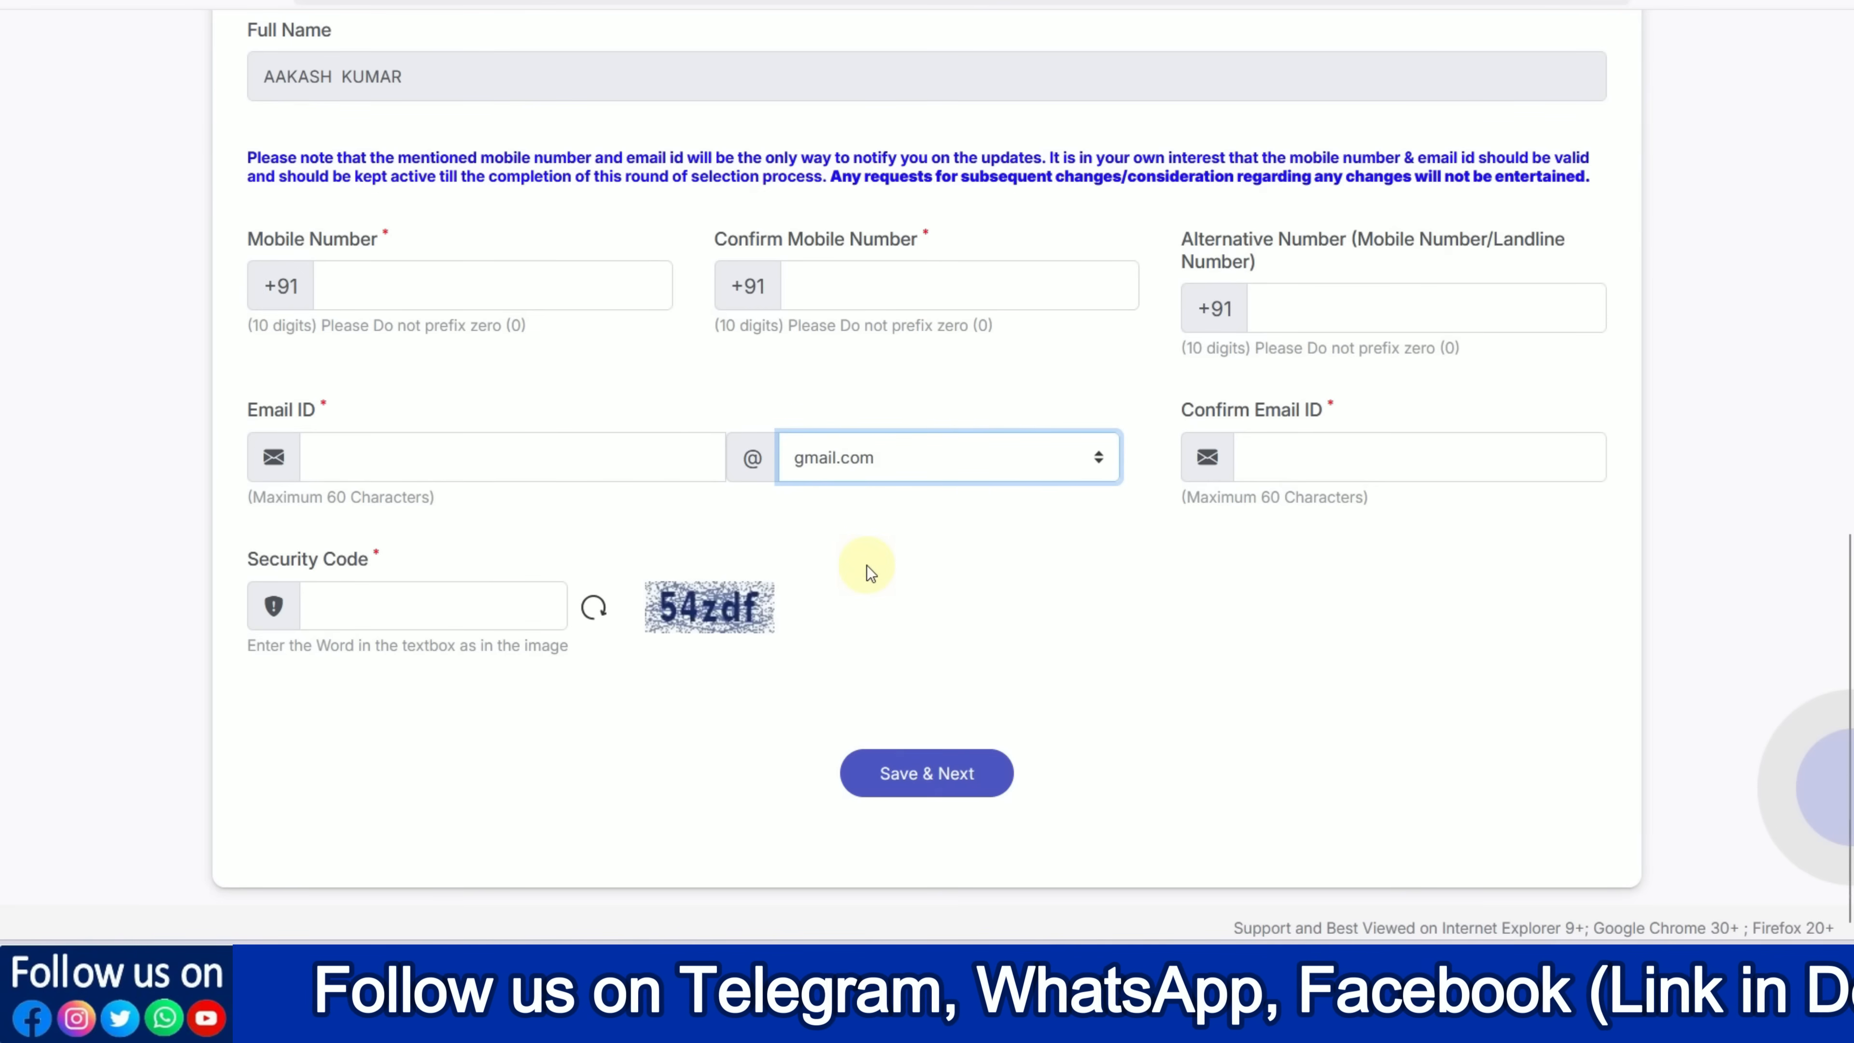
pyautogui.click(1273, 460)
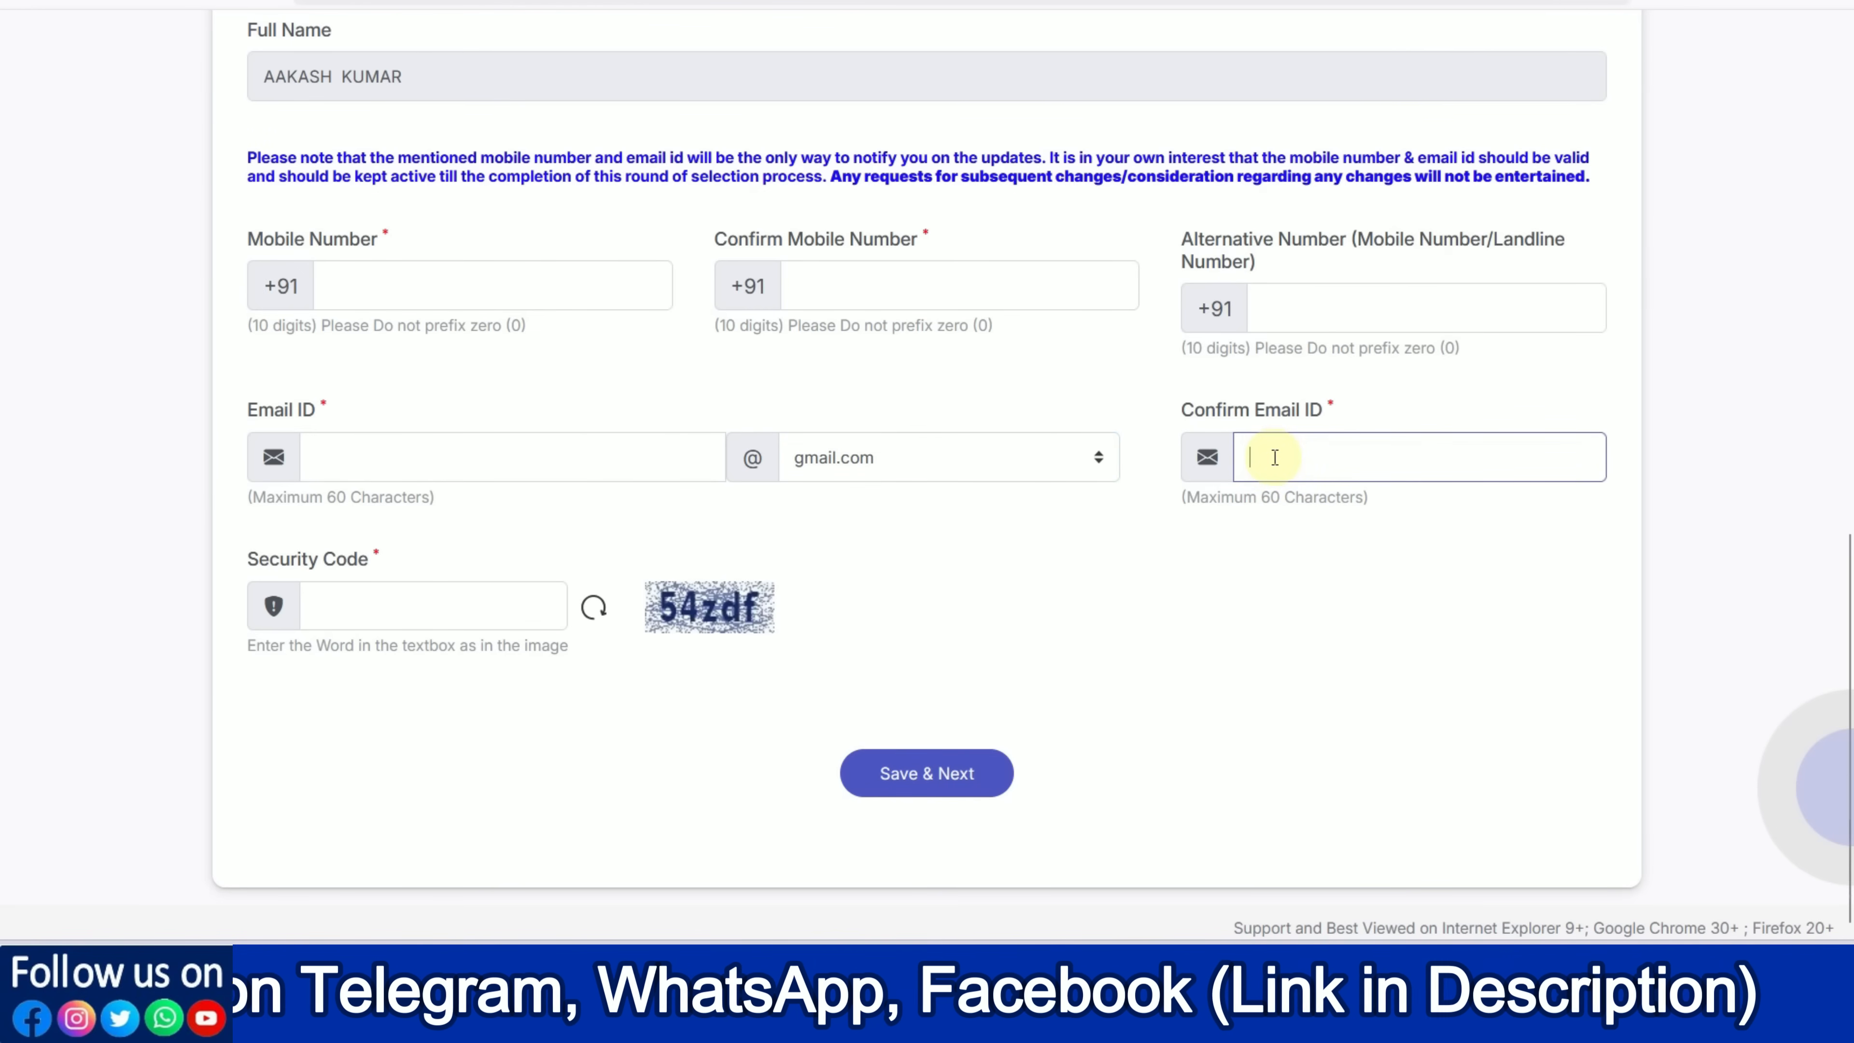
pyautogui.click(956, 460)
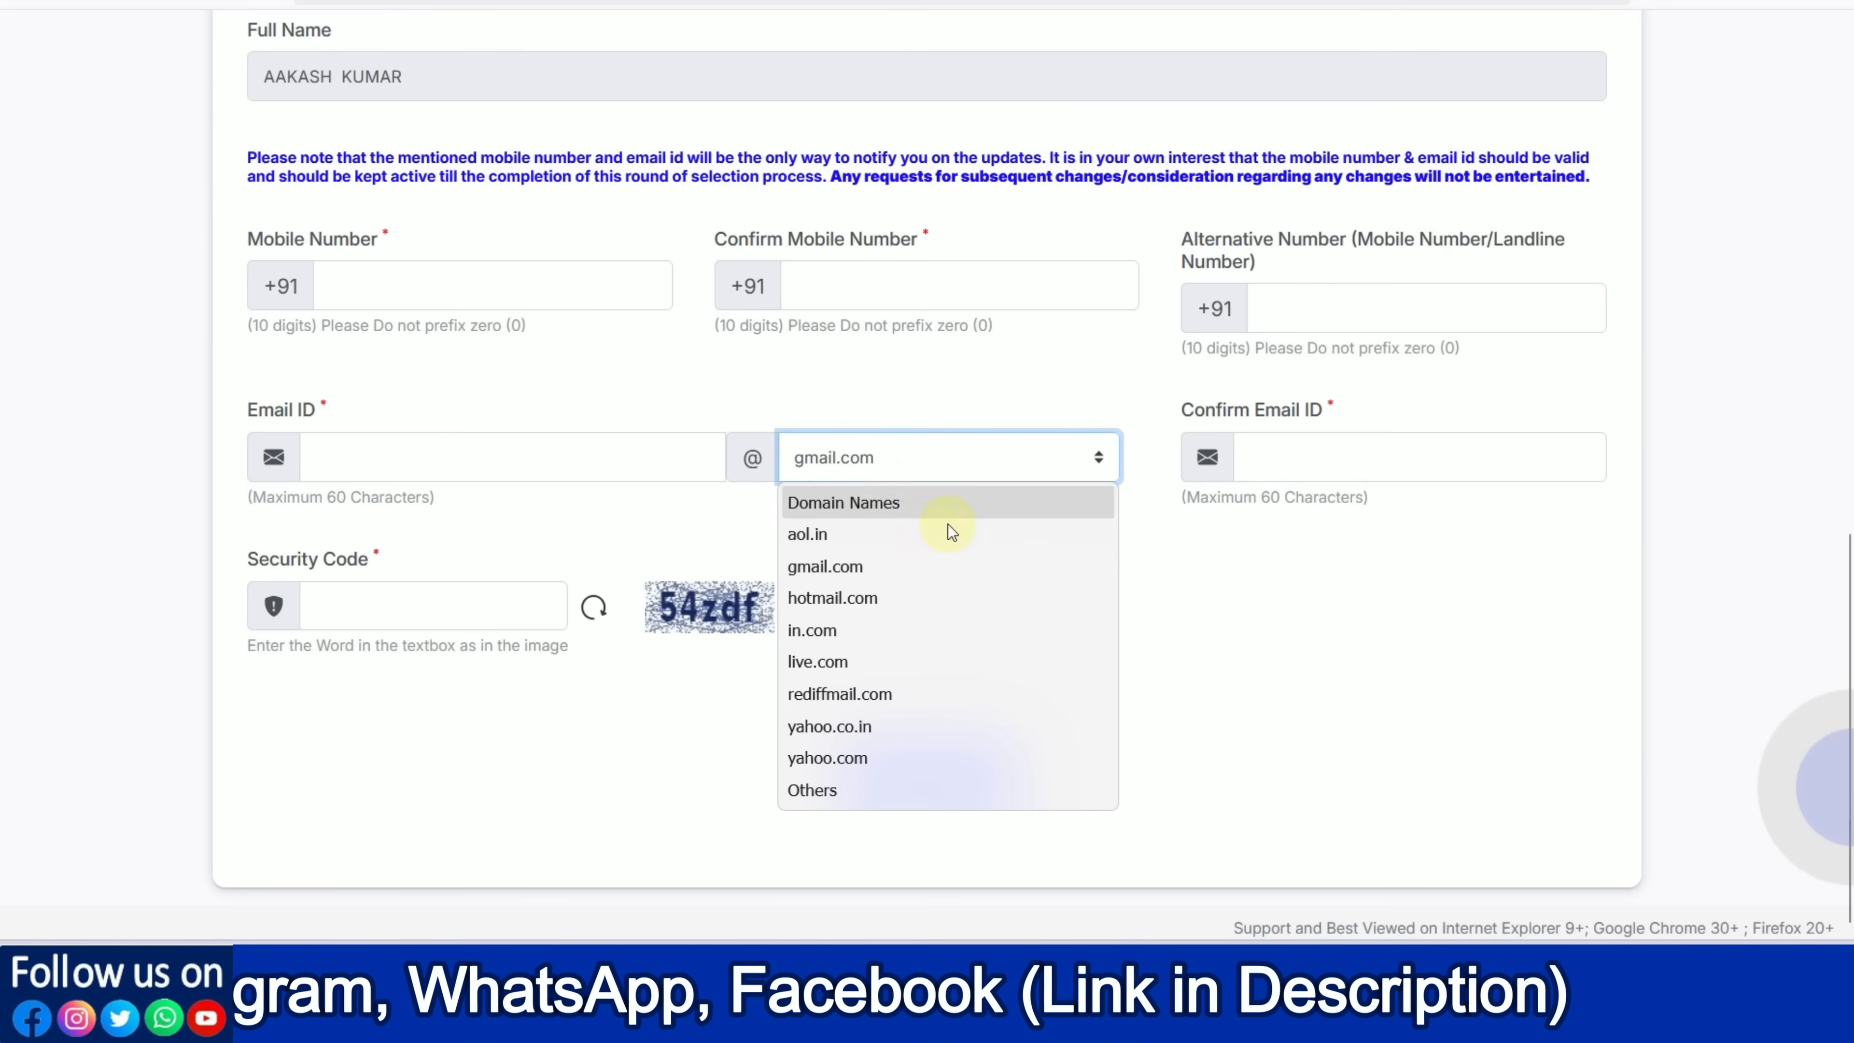
pyautogui.click(1264, 588)
pyautogui.click(1287, 456)
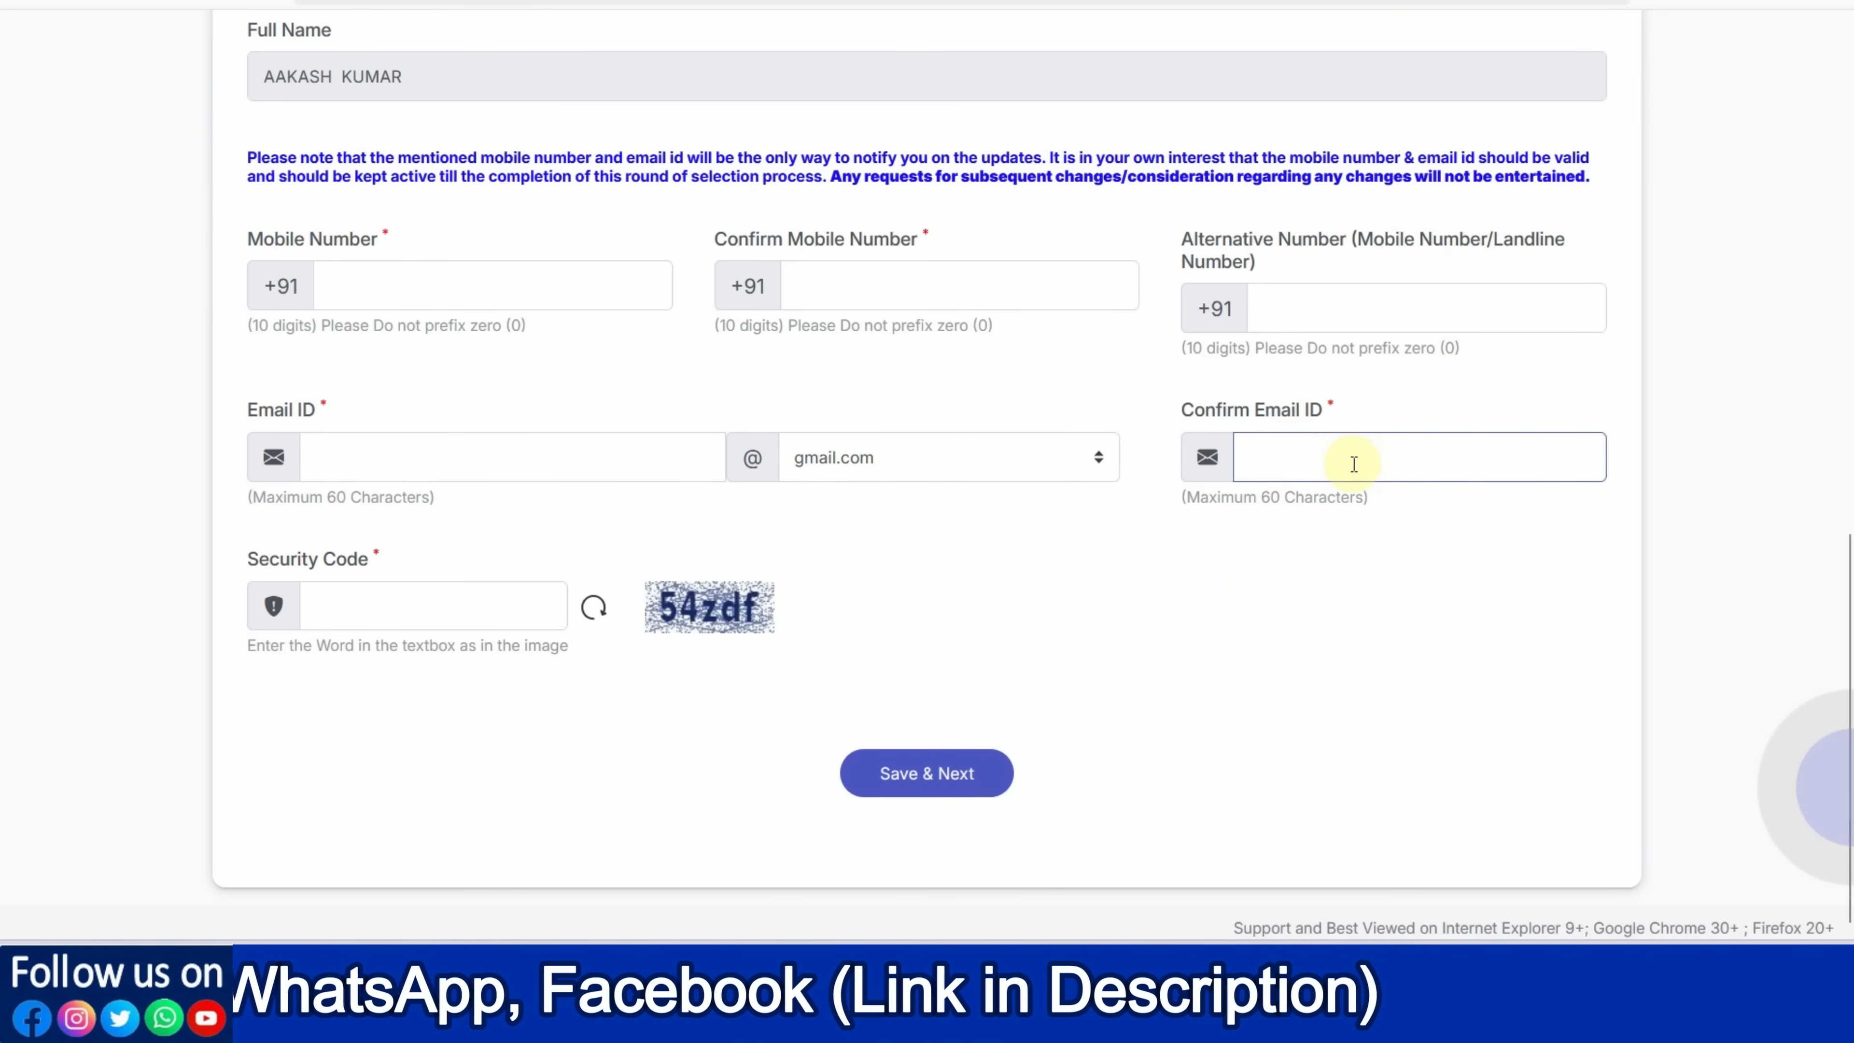
pyautogui.click(442, 605)
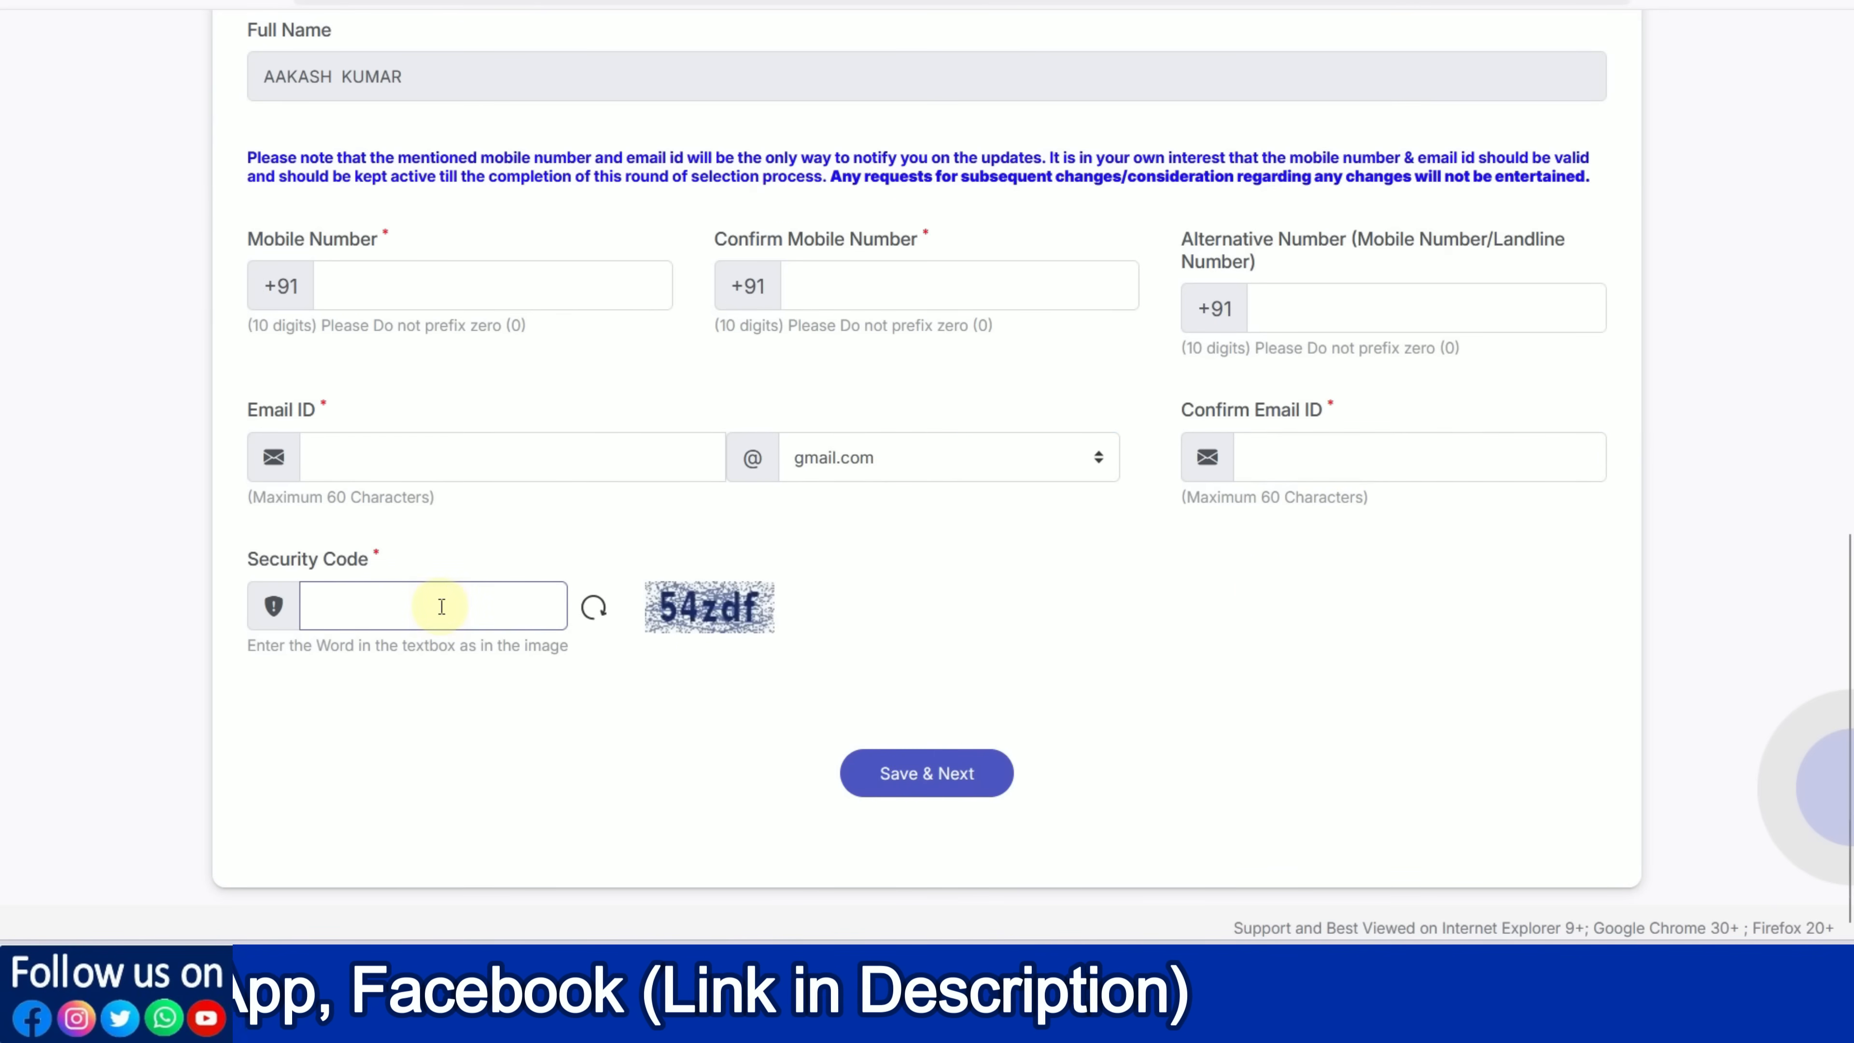
# Save the basic information, enter the displayed security code, and send the email OTP
pyautogui.click(942, 802)
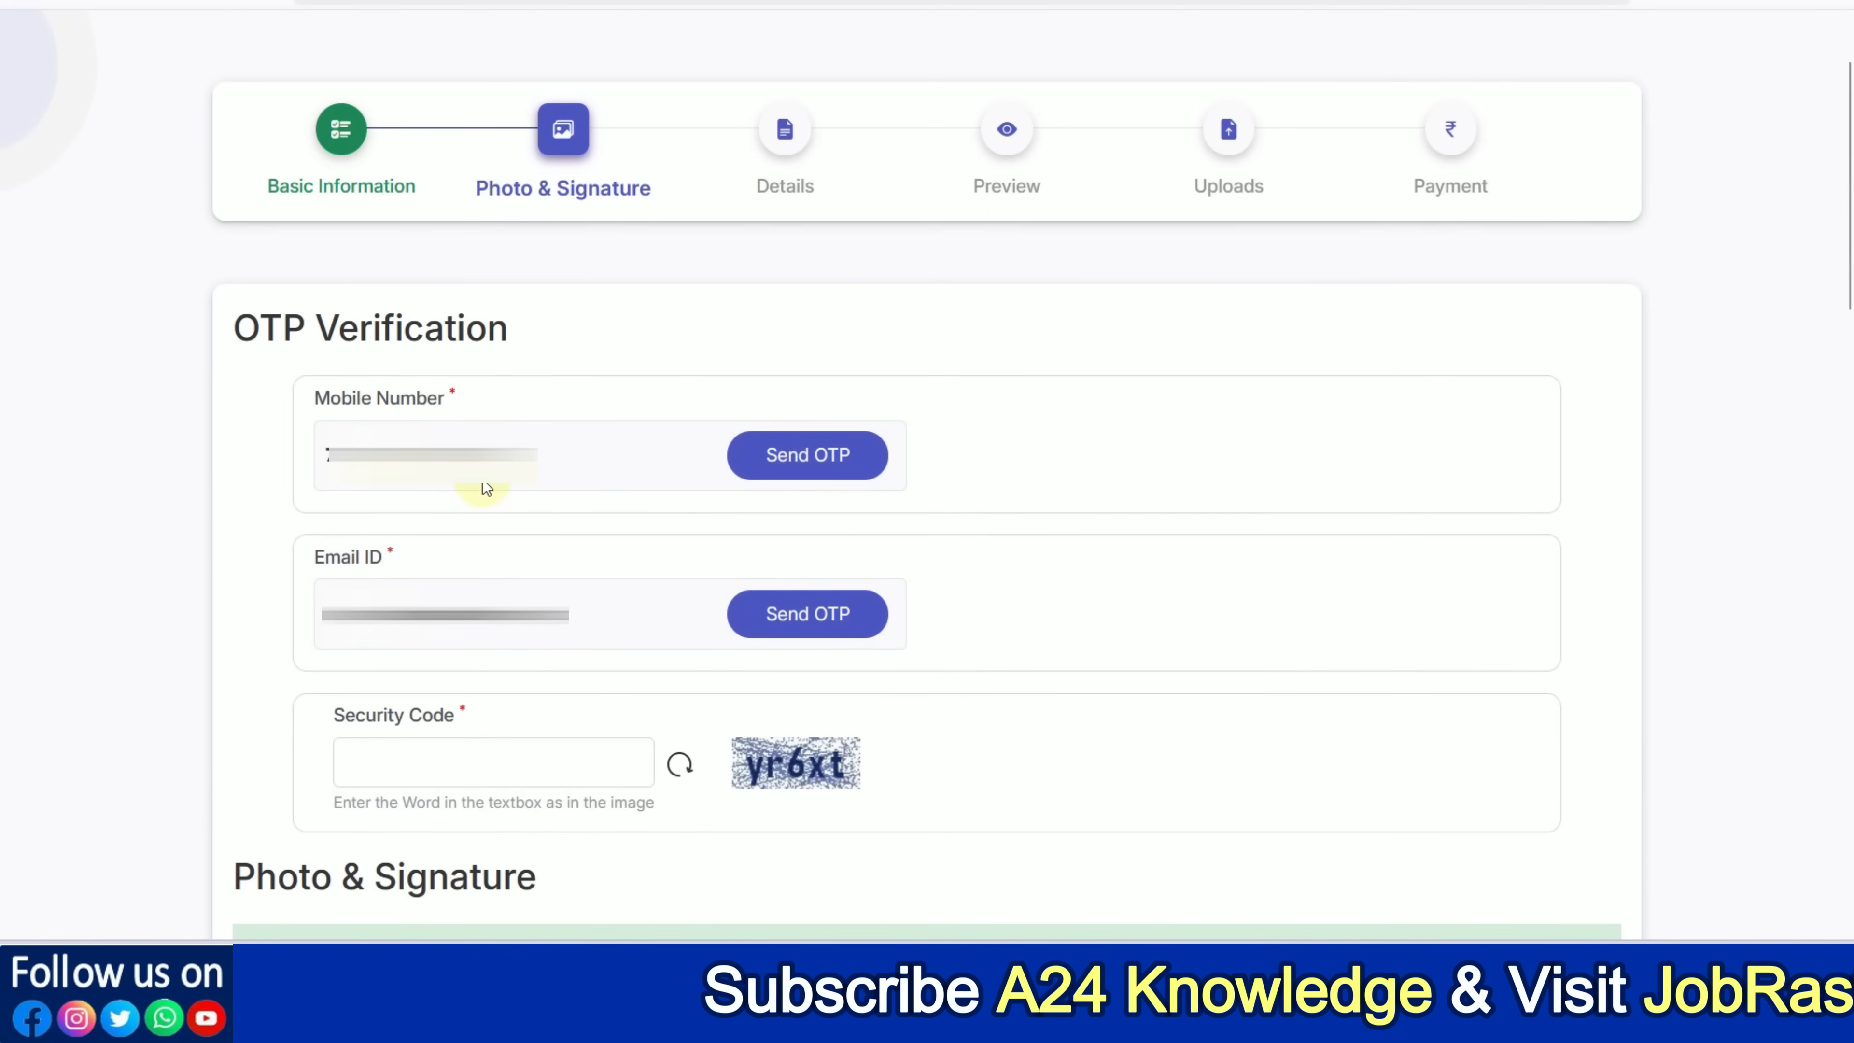
pyautogui.click(481, 756)
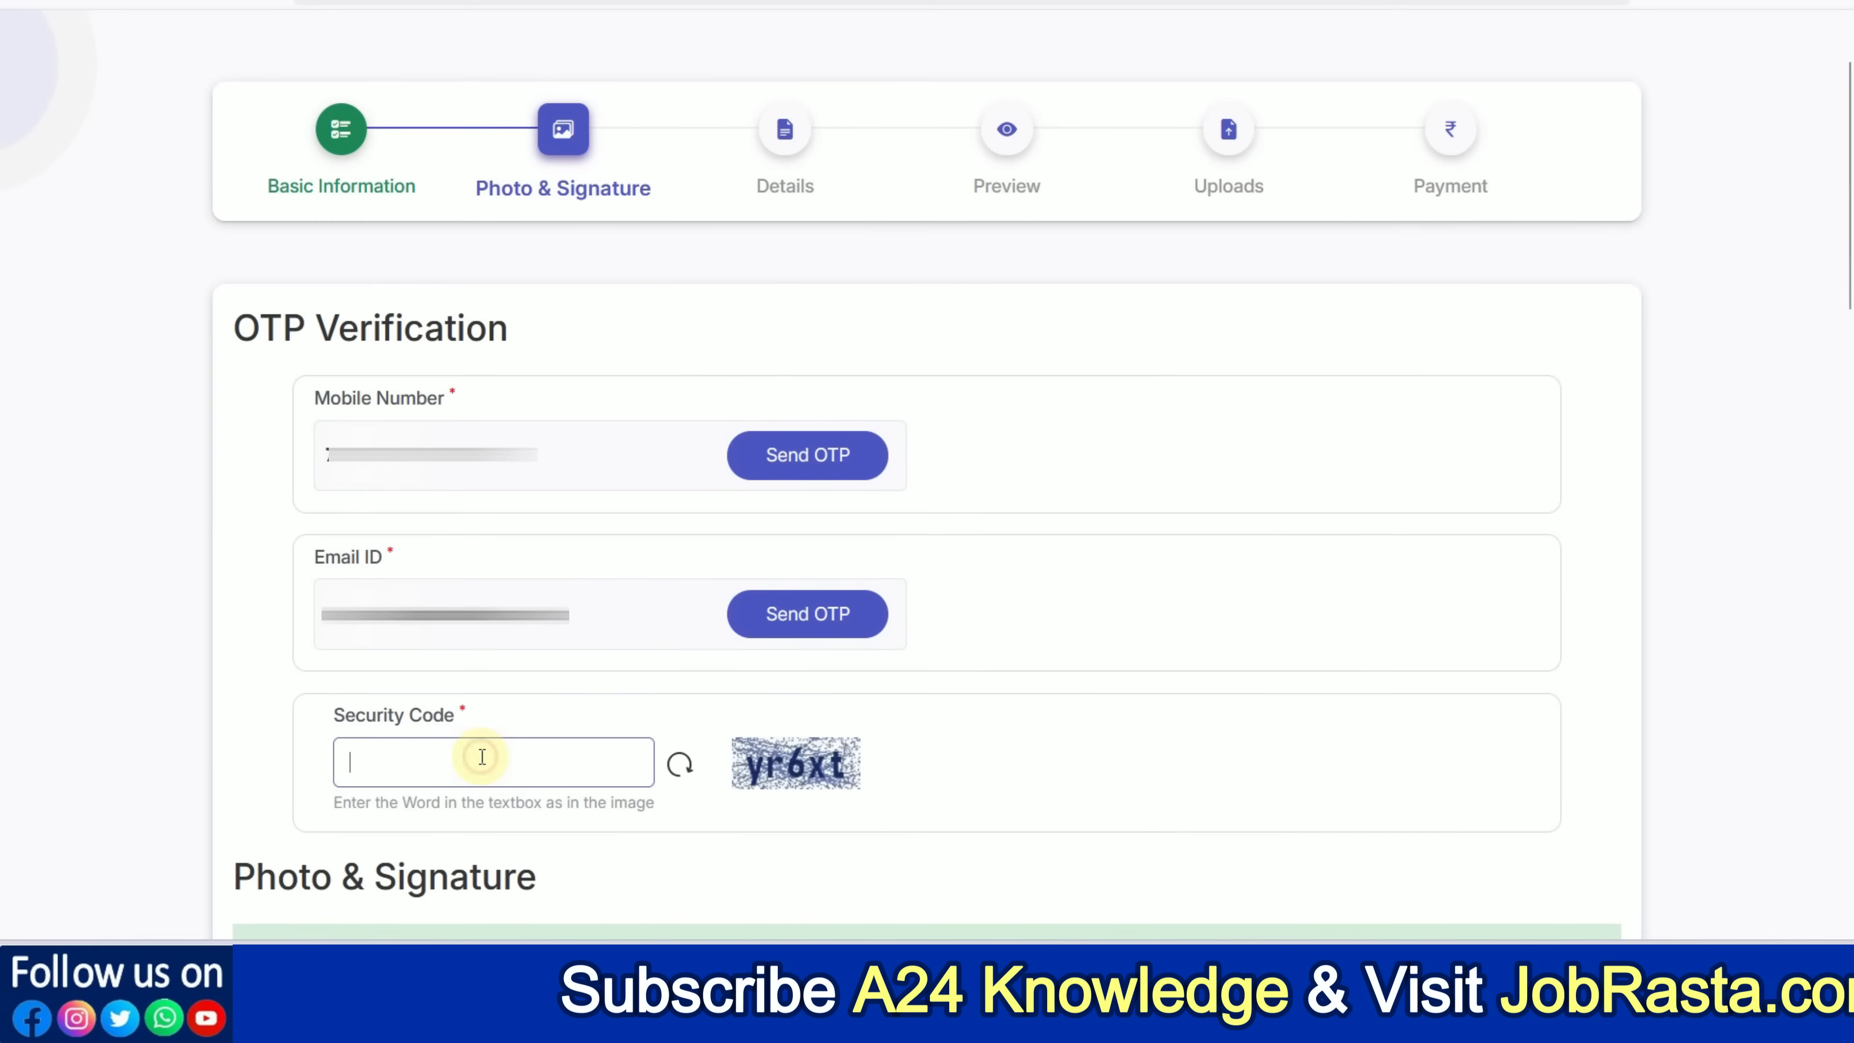
pyautogui.write('yr')
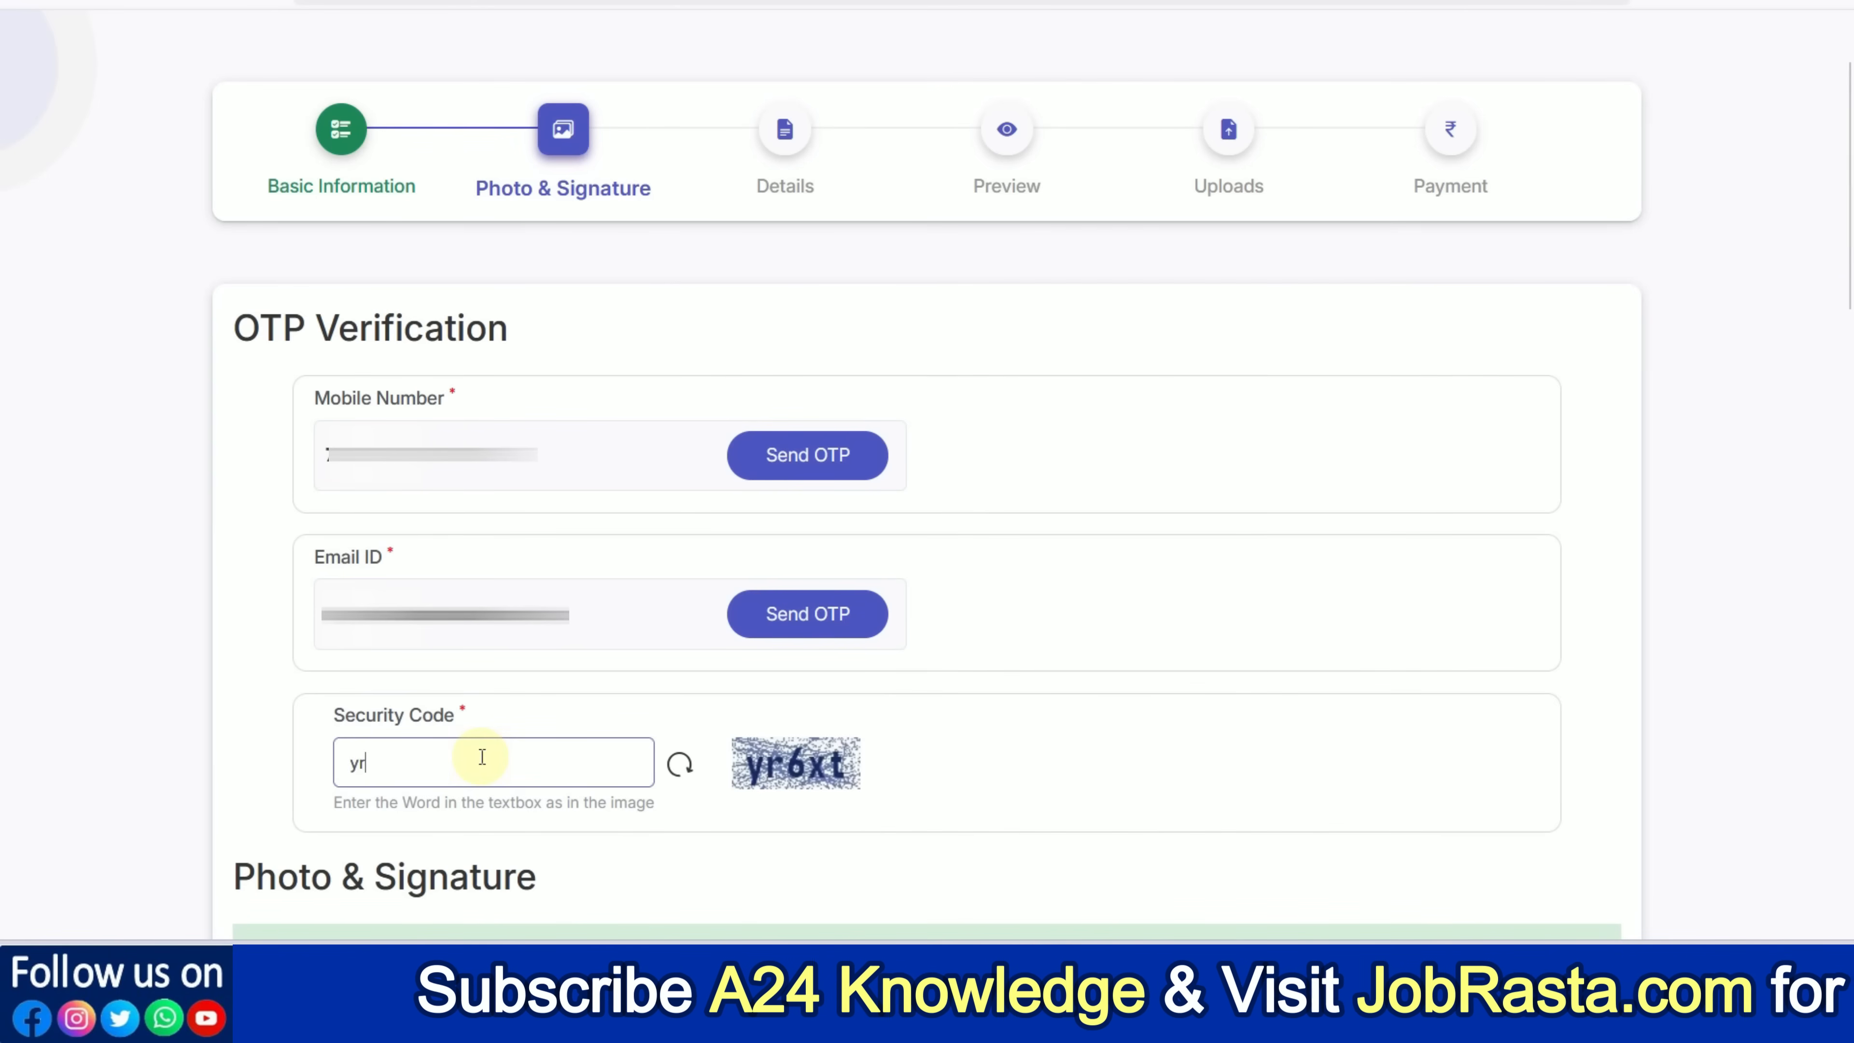
pyautogui.write('6xt')
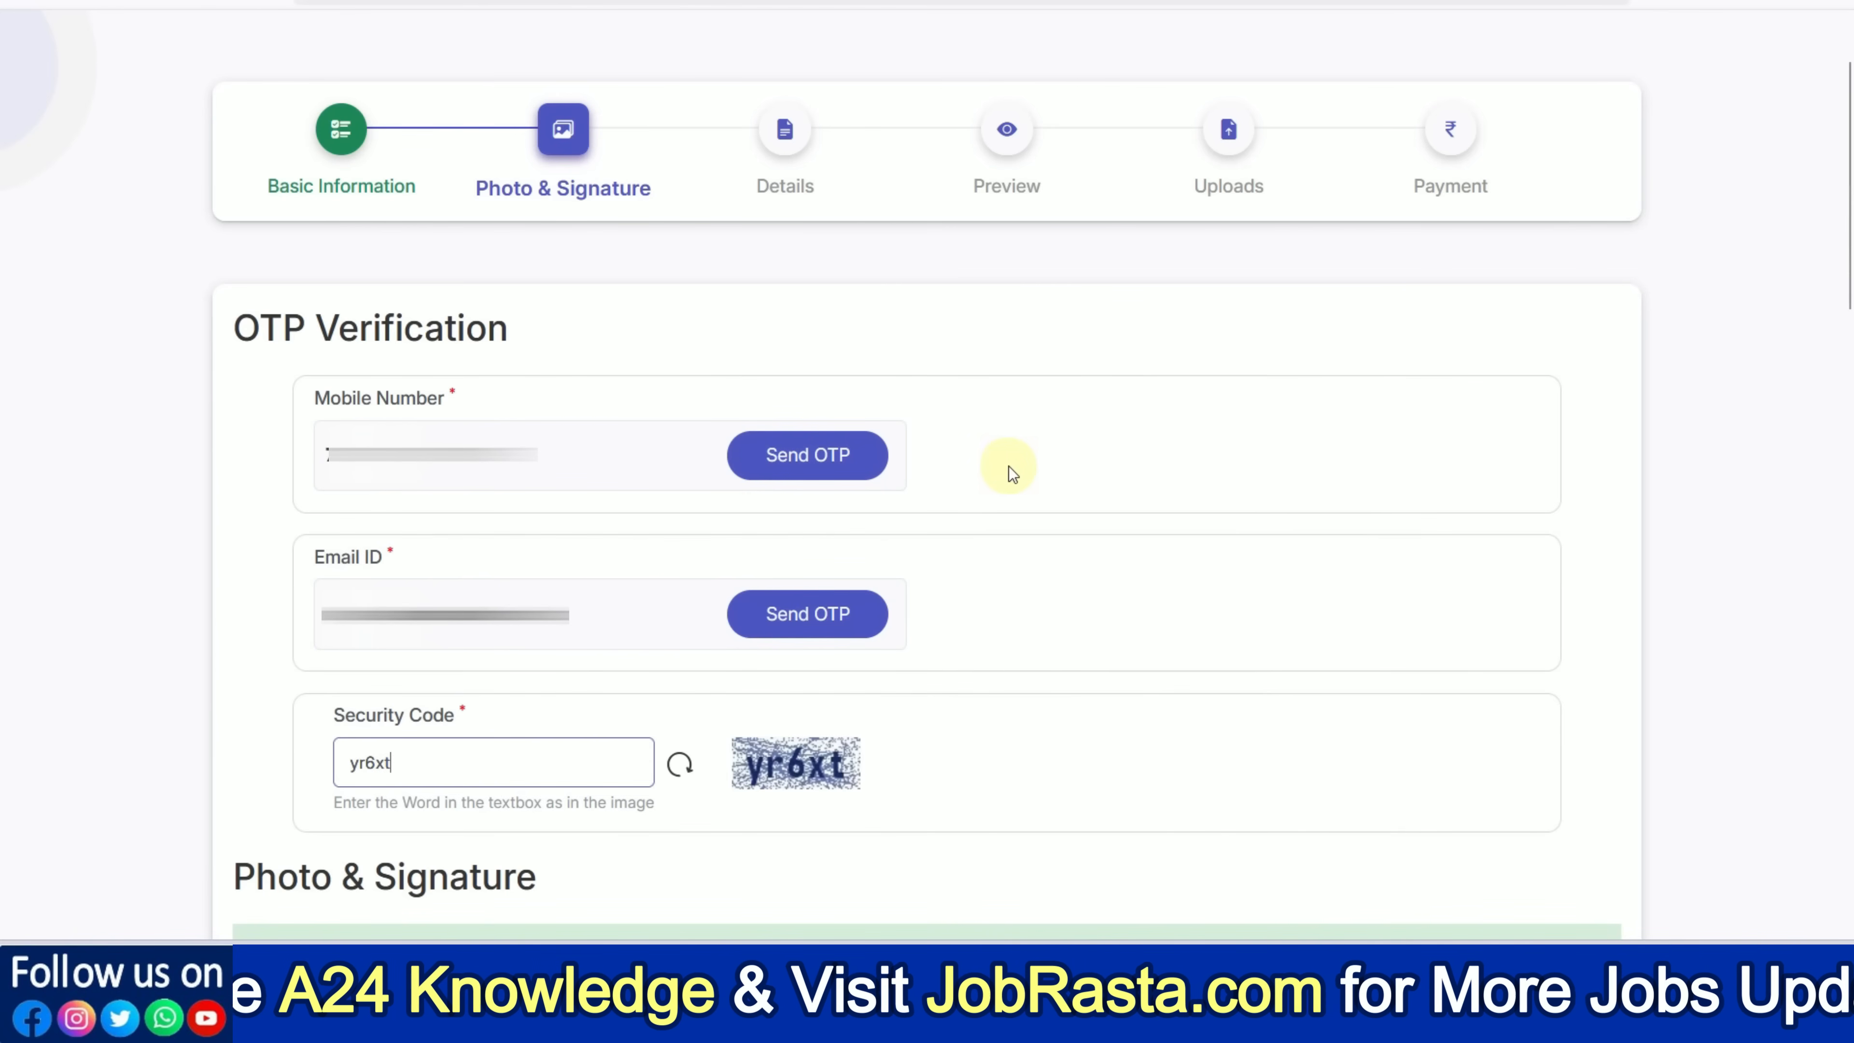
pyautogui.click(775, 634)
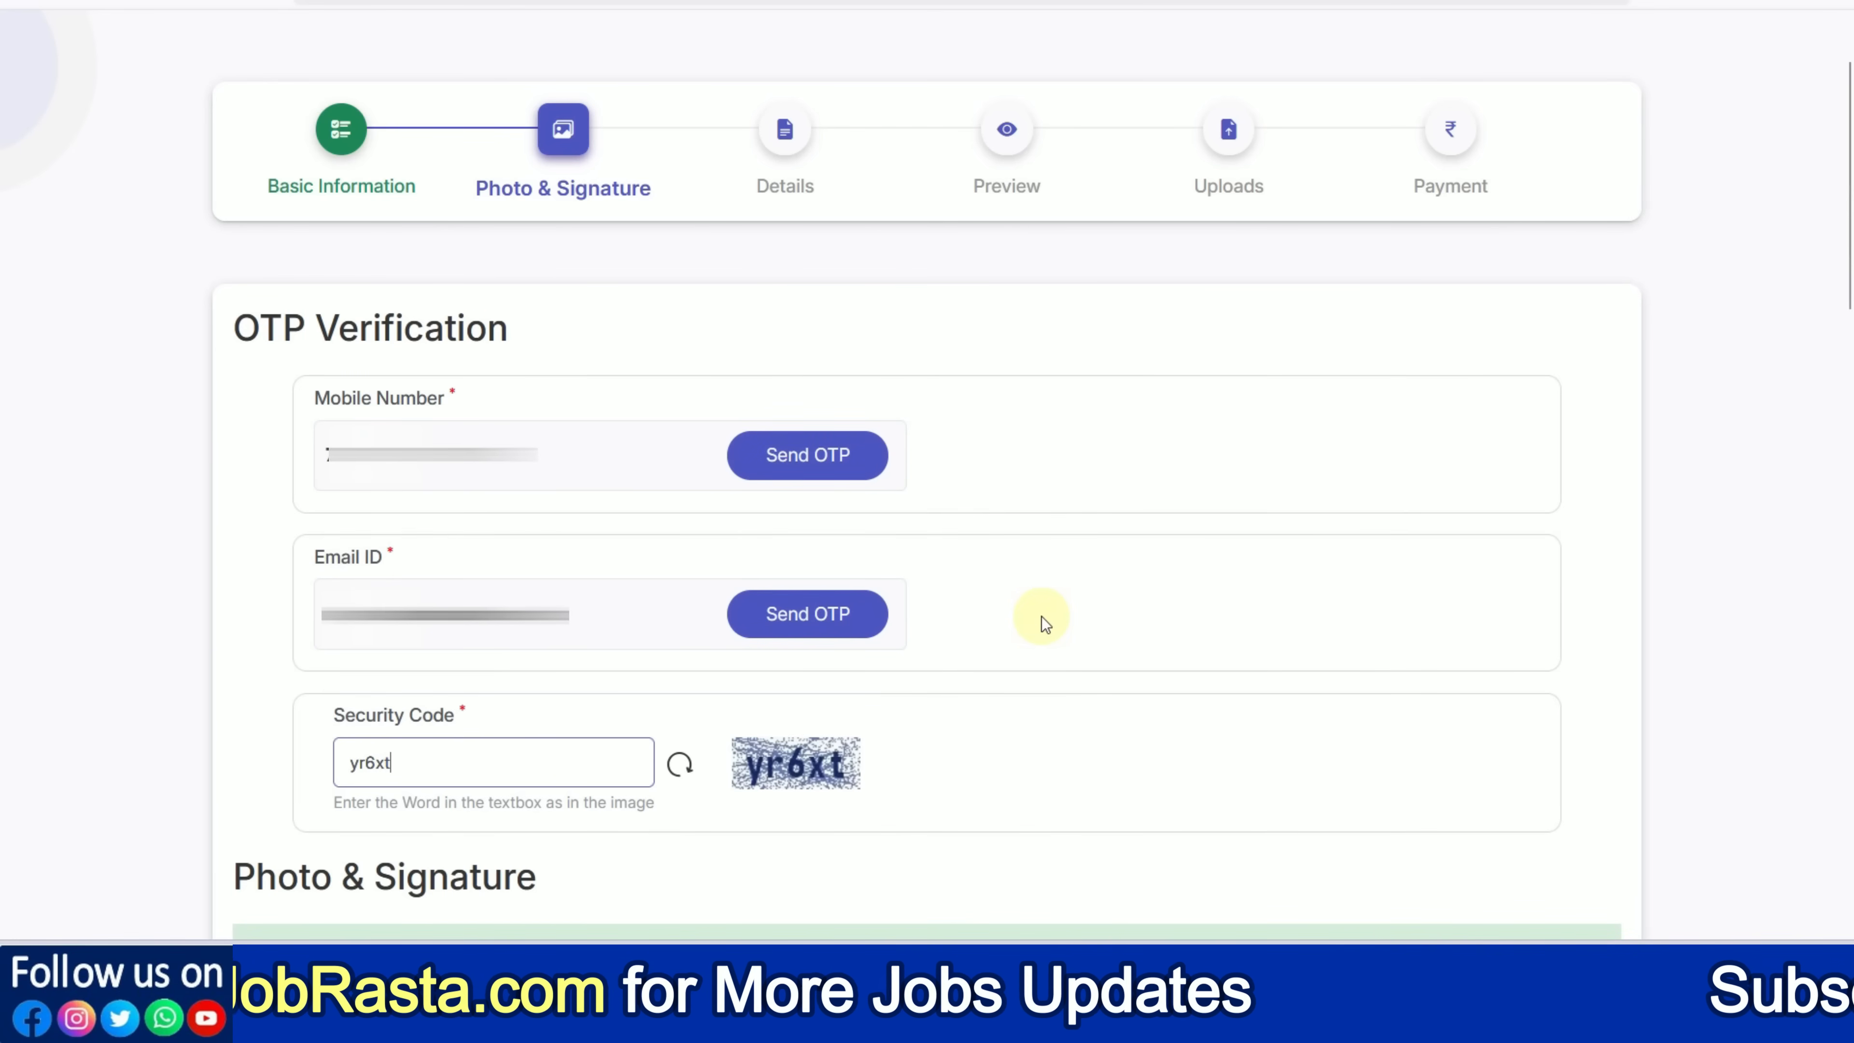
pyautogui.scroll(-10, 1701, 119)
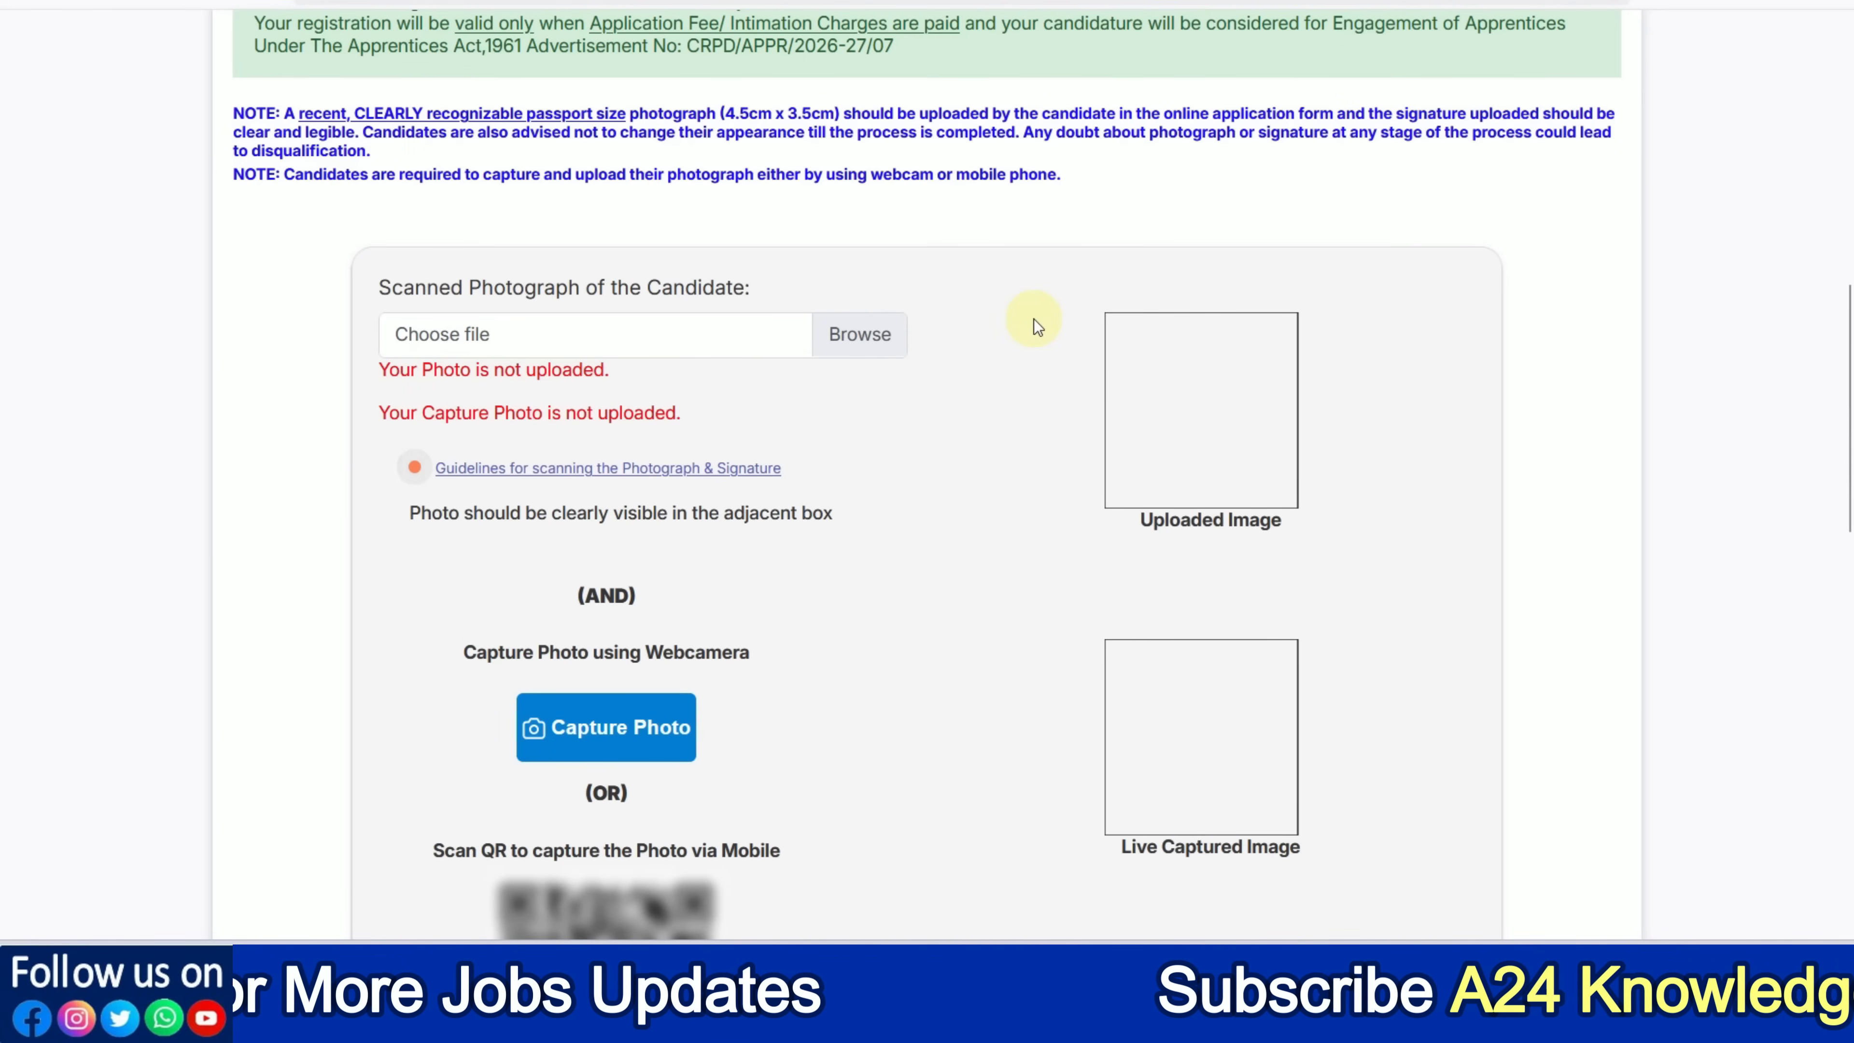
# Upload photo.jpg as the scanned photograph and dismiss the failed webcam capture
pyautogui.scroll(-2, 1036, 325)
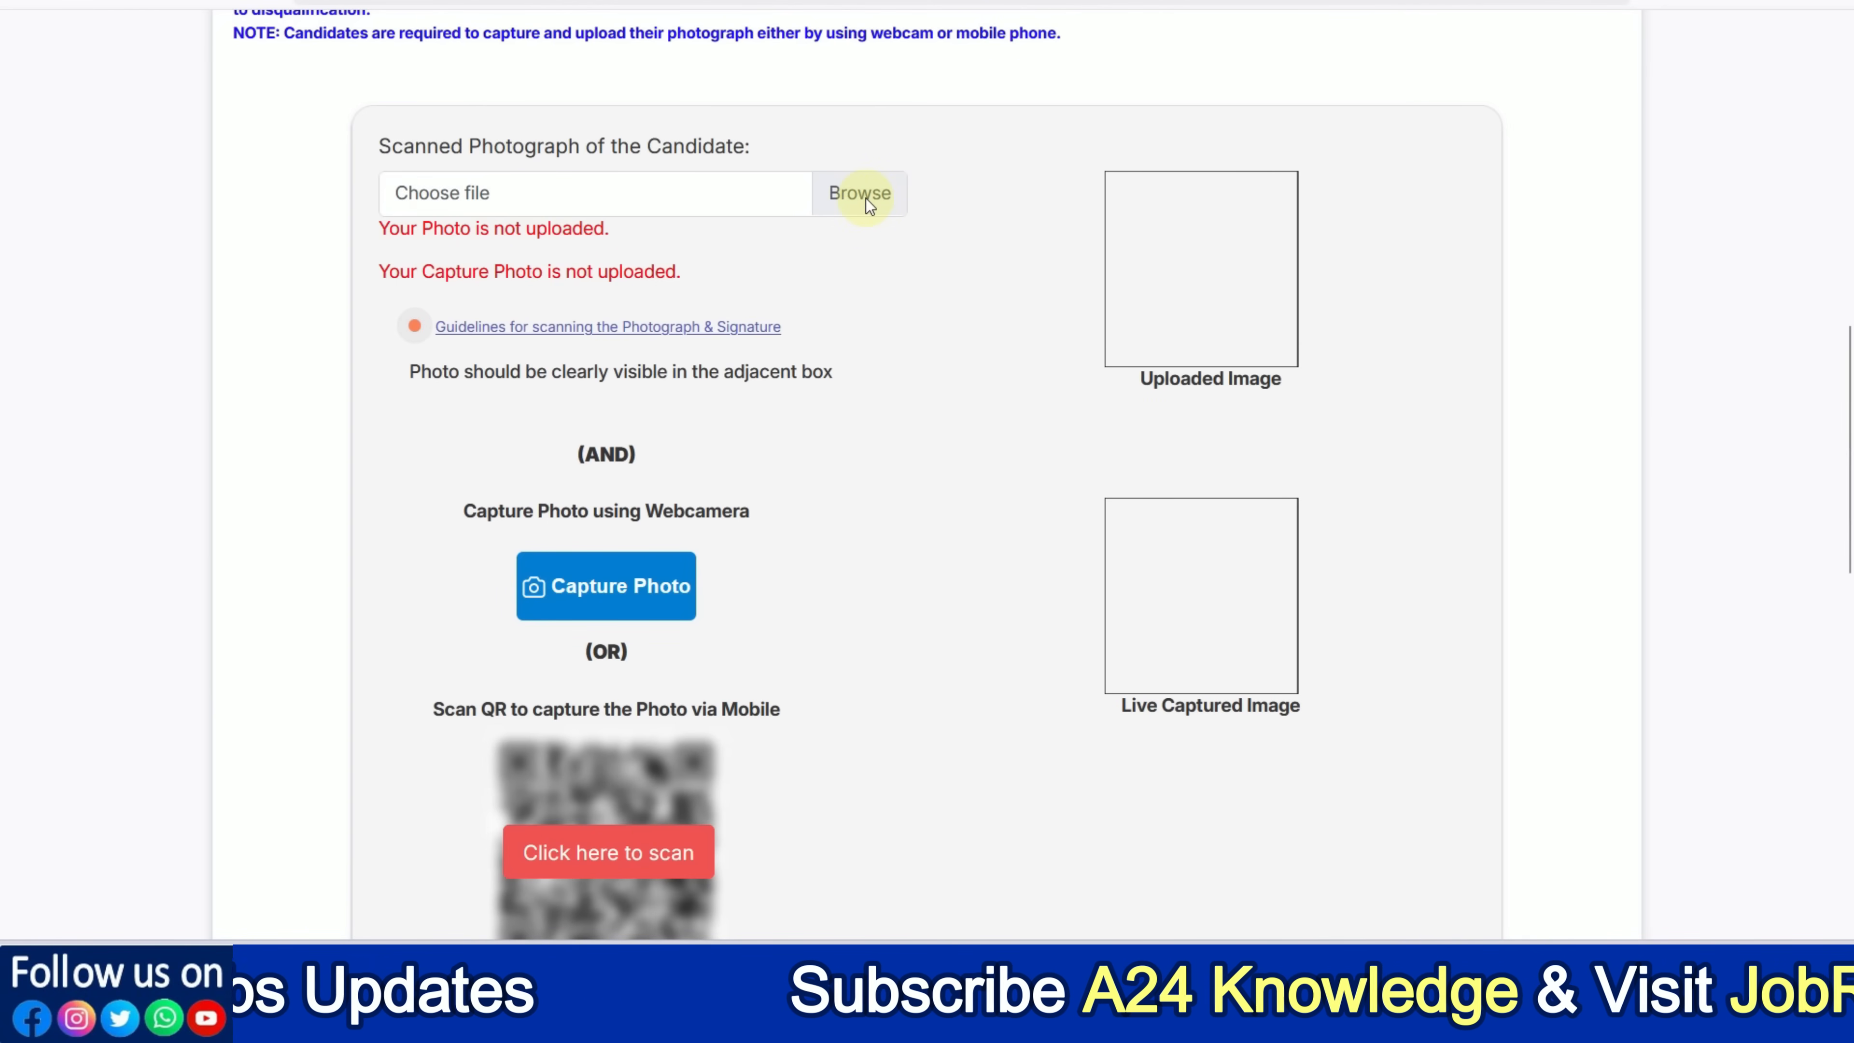
pyautogui.click(753, 329)
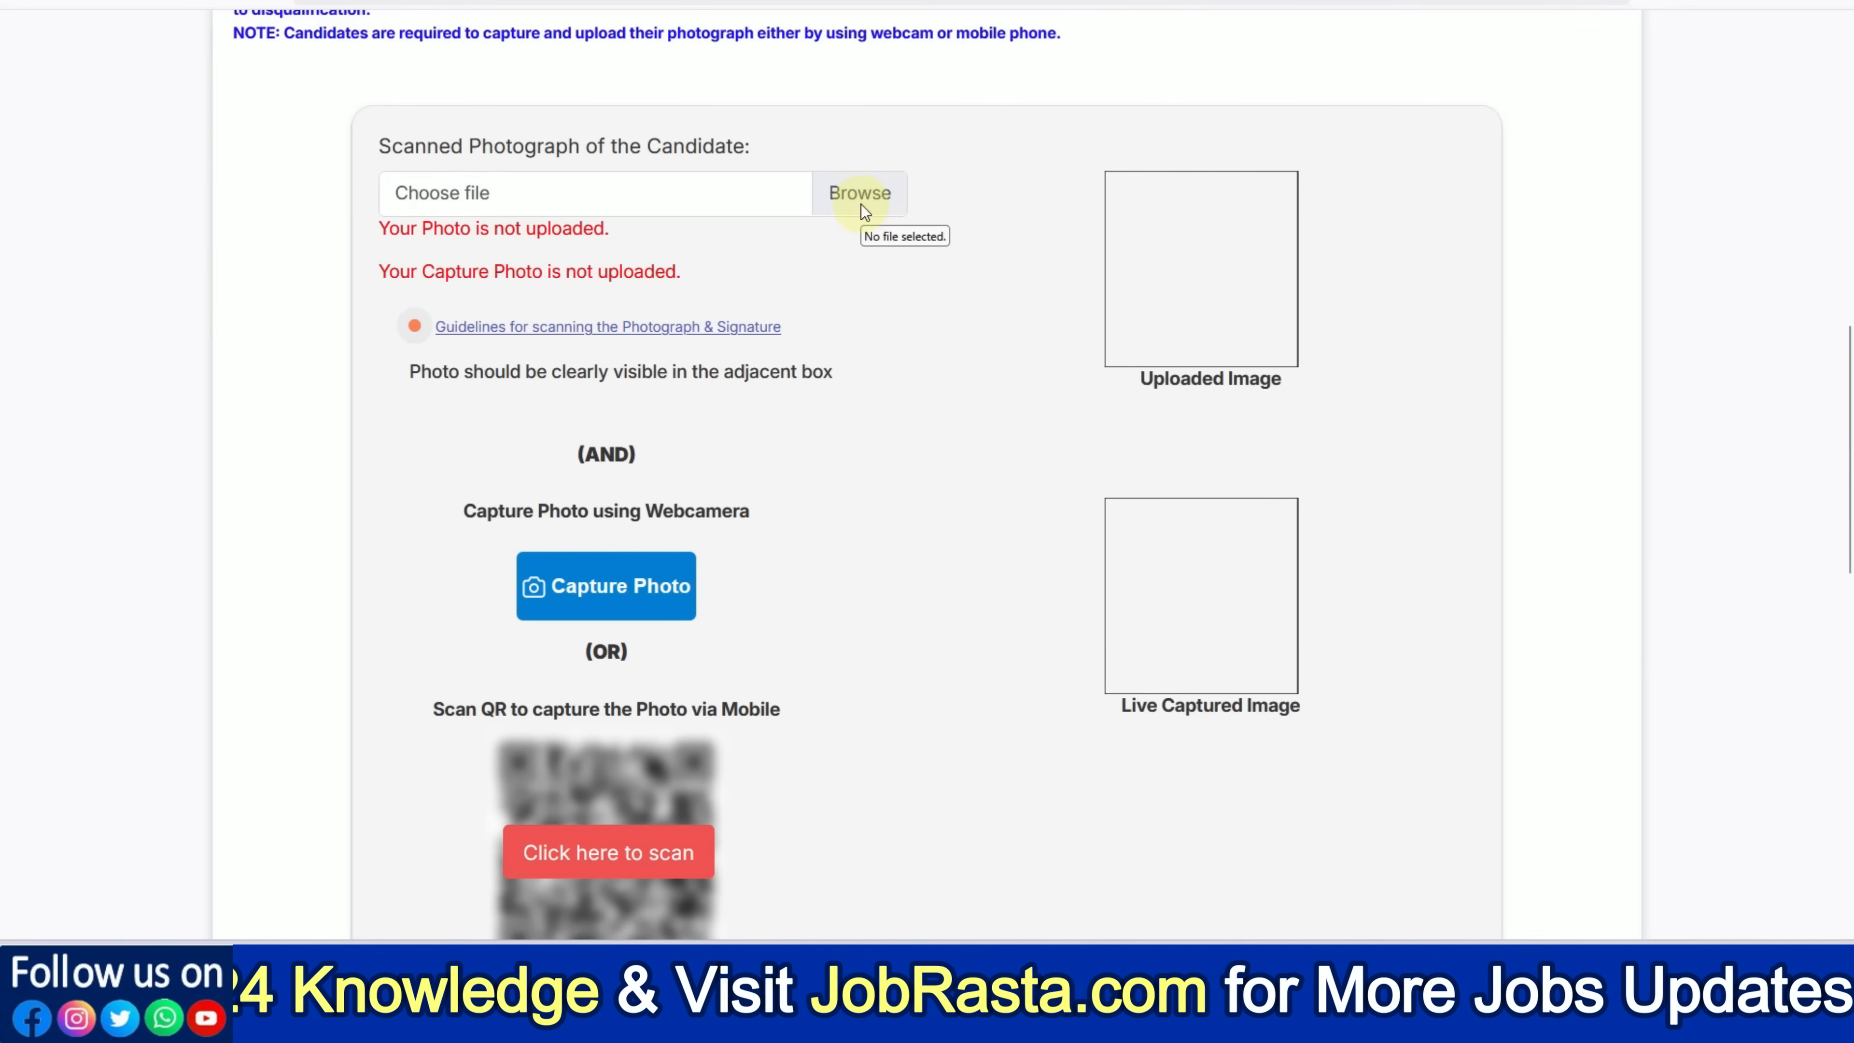
pyautogui.click(860, 204)
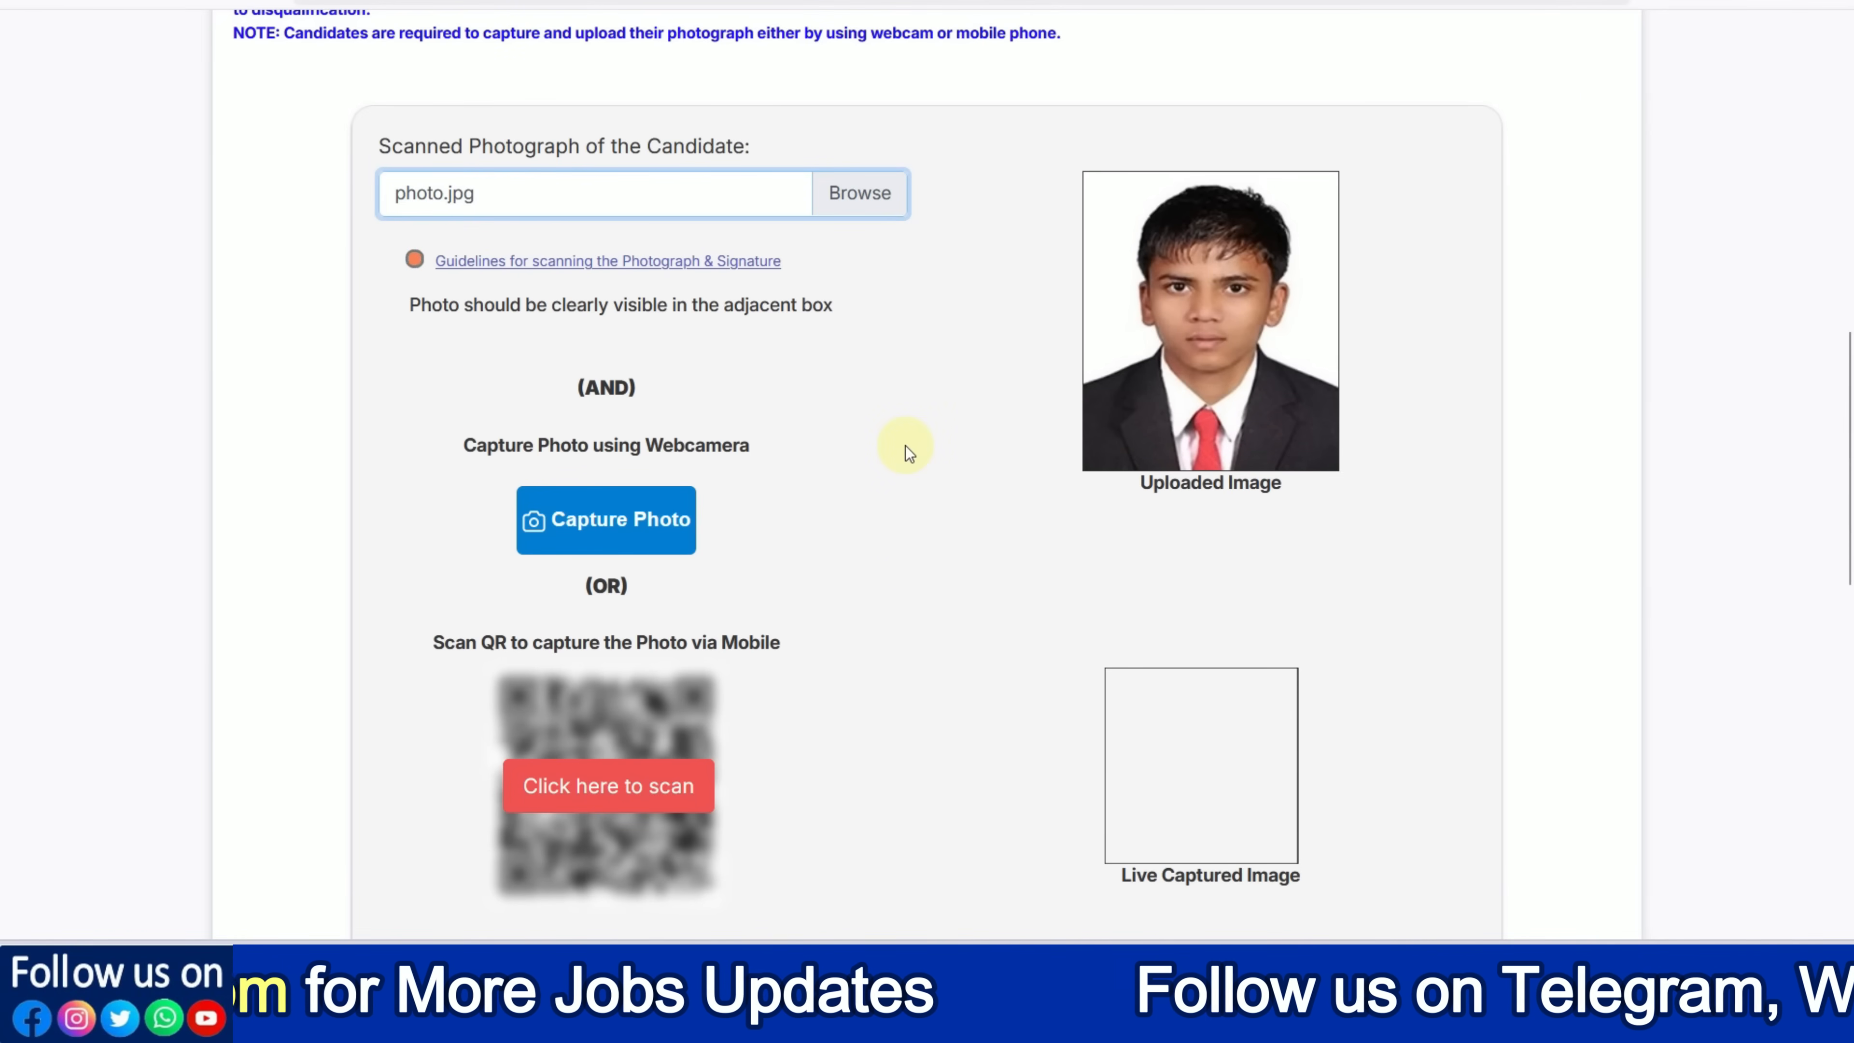
pyautogui.scroll(-3, 908, 452)
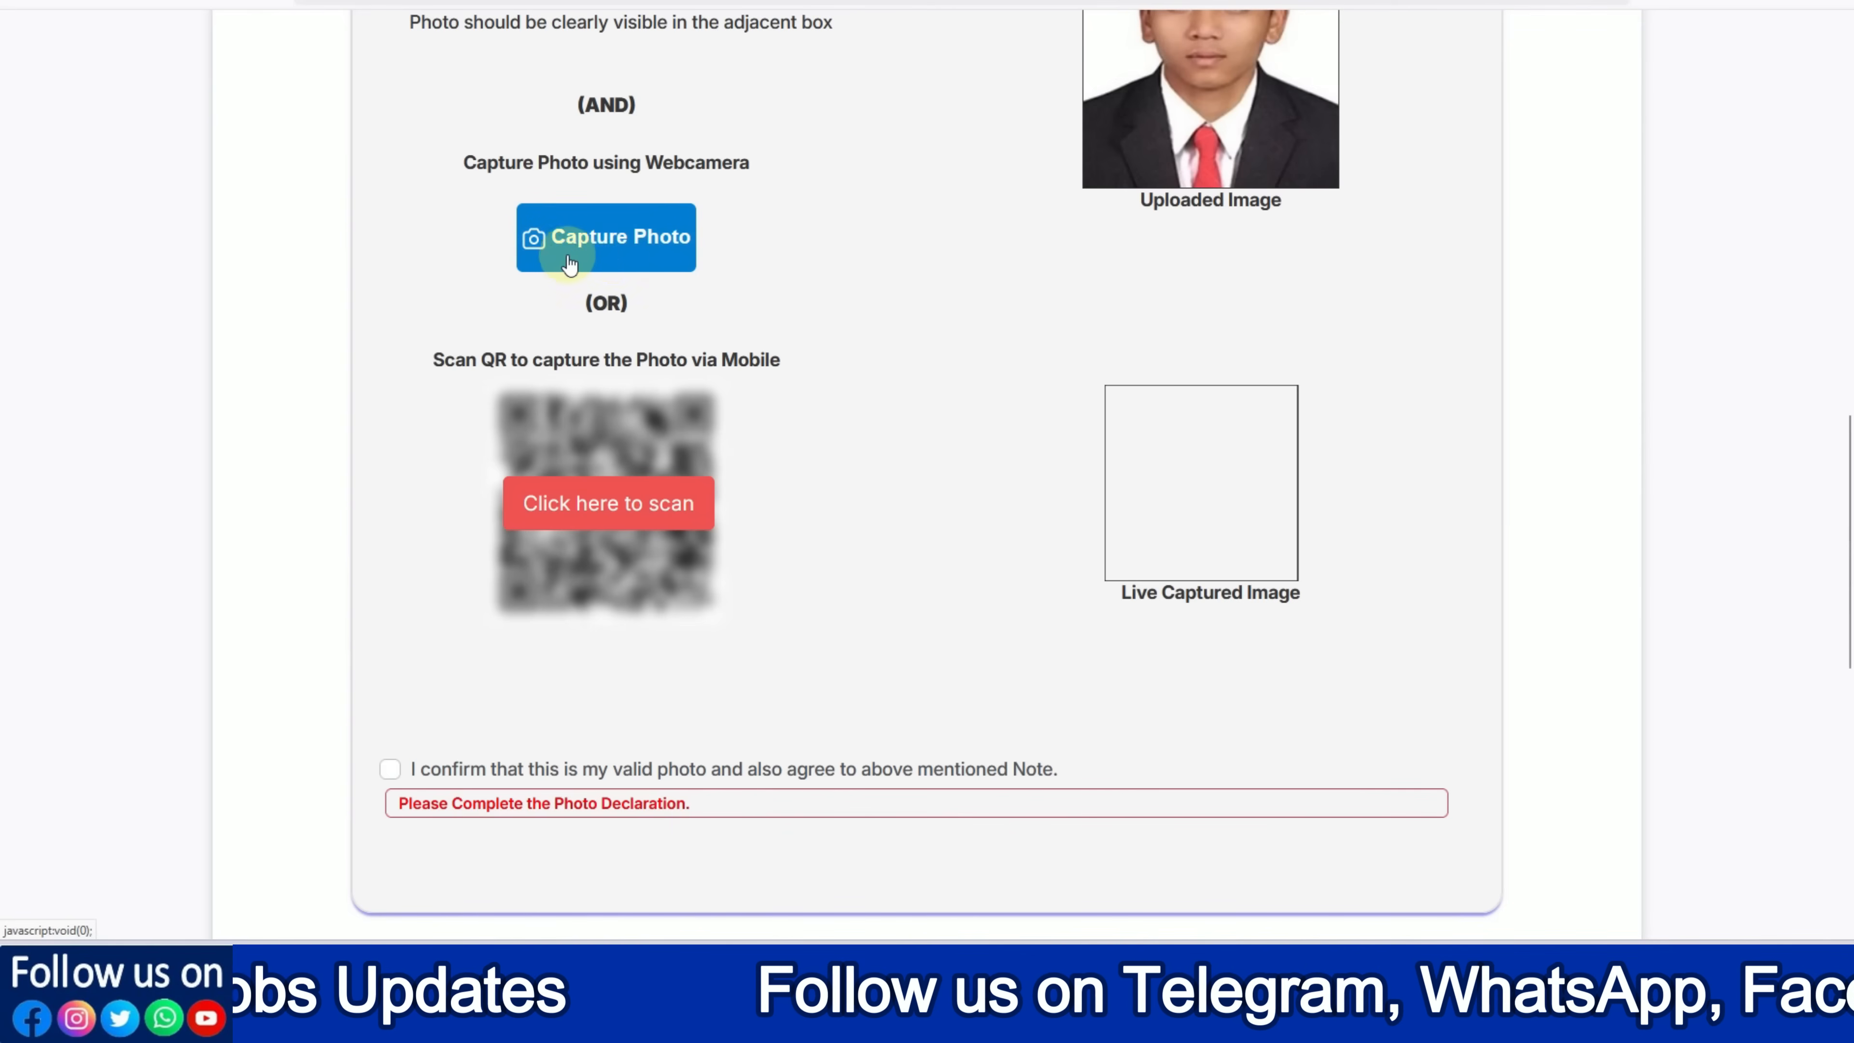
pyautogui.click(605, 256)
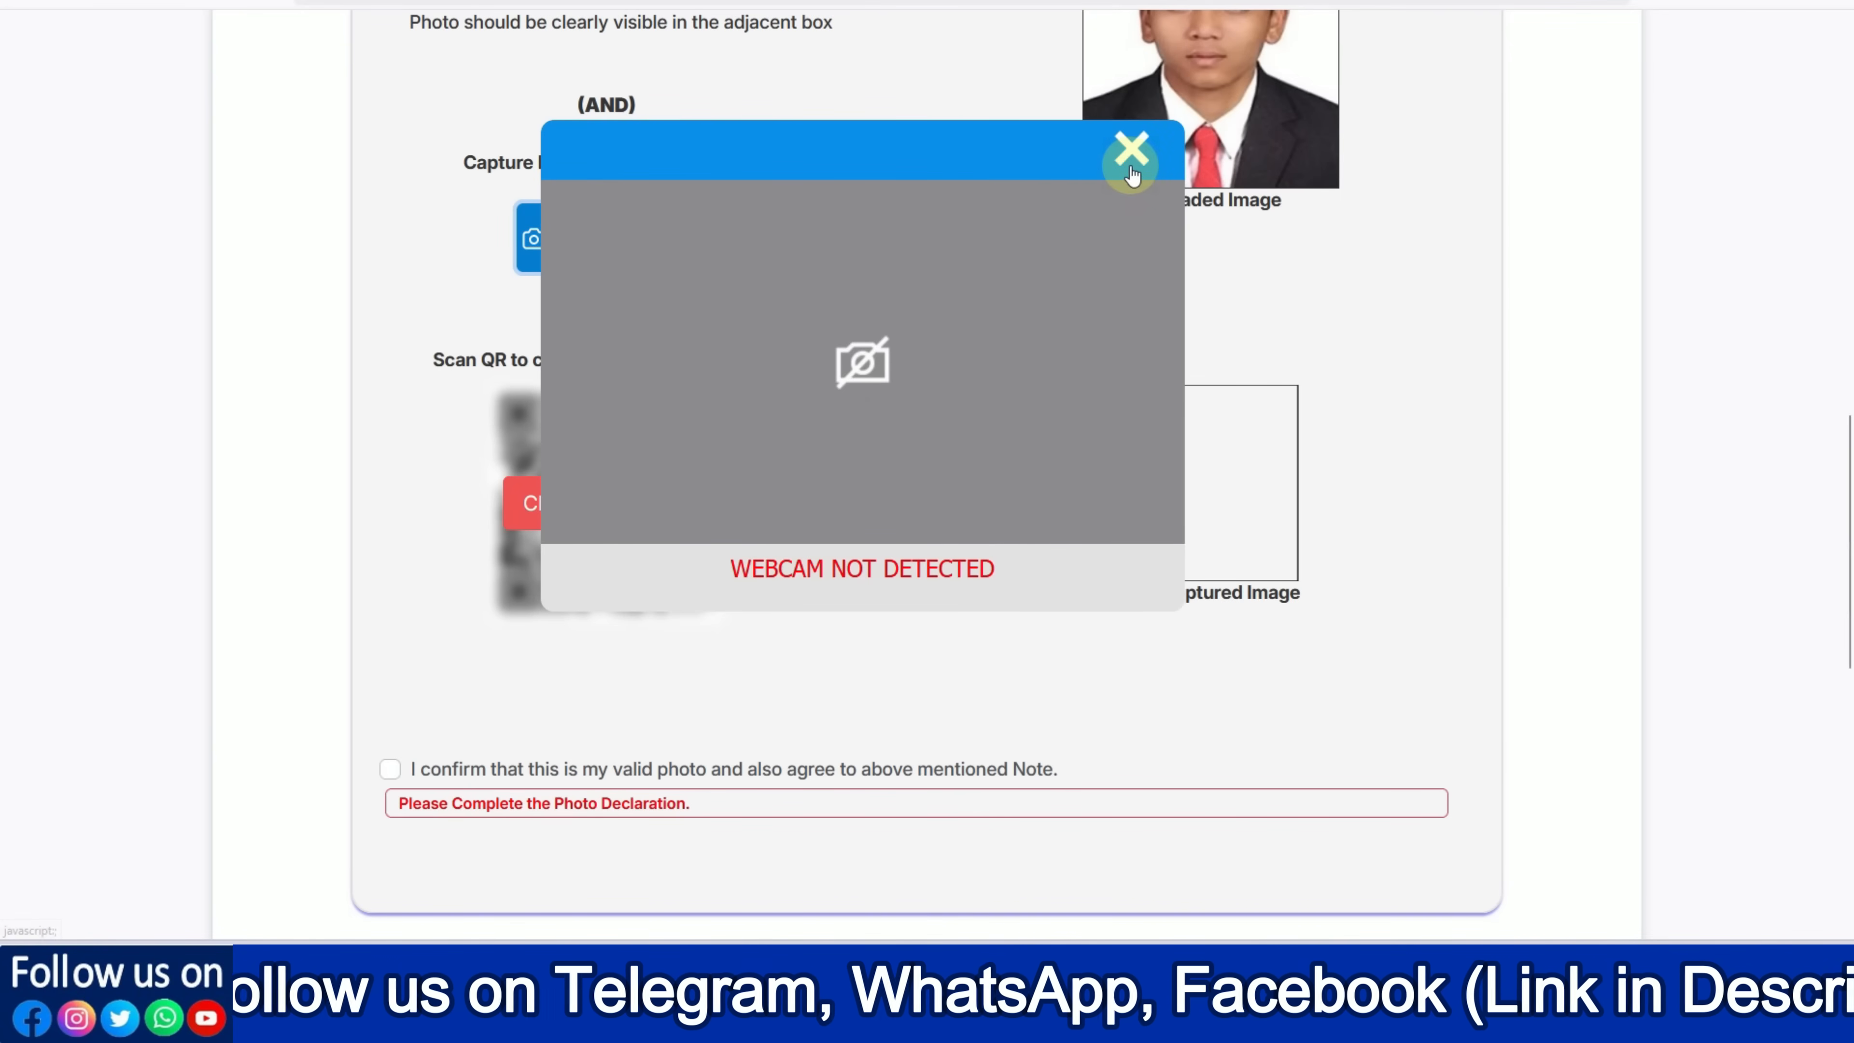
pyautogui.click(1131, 150)
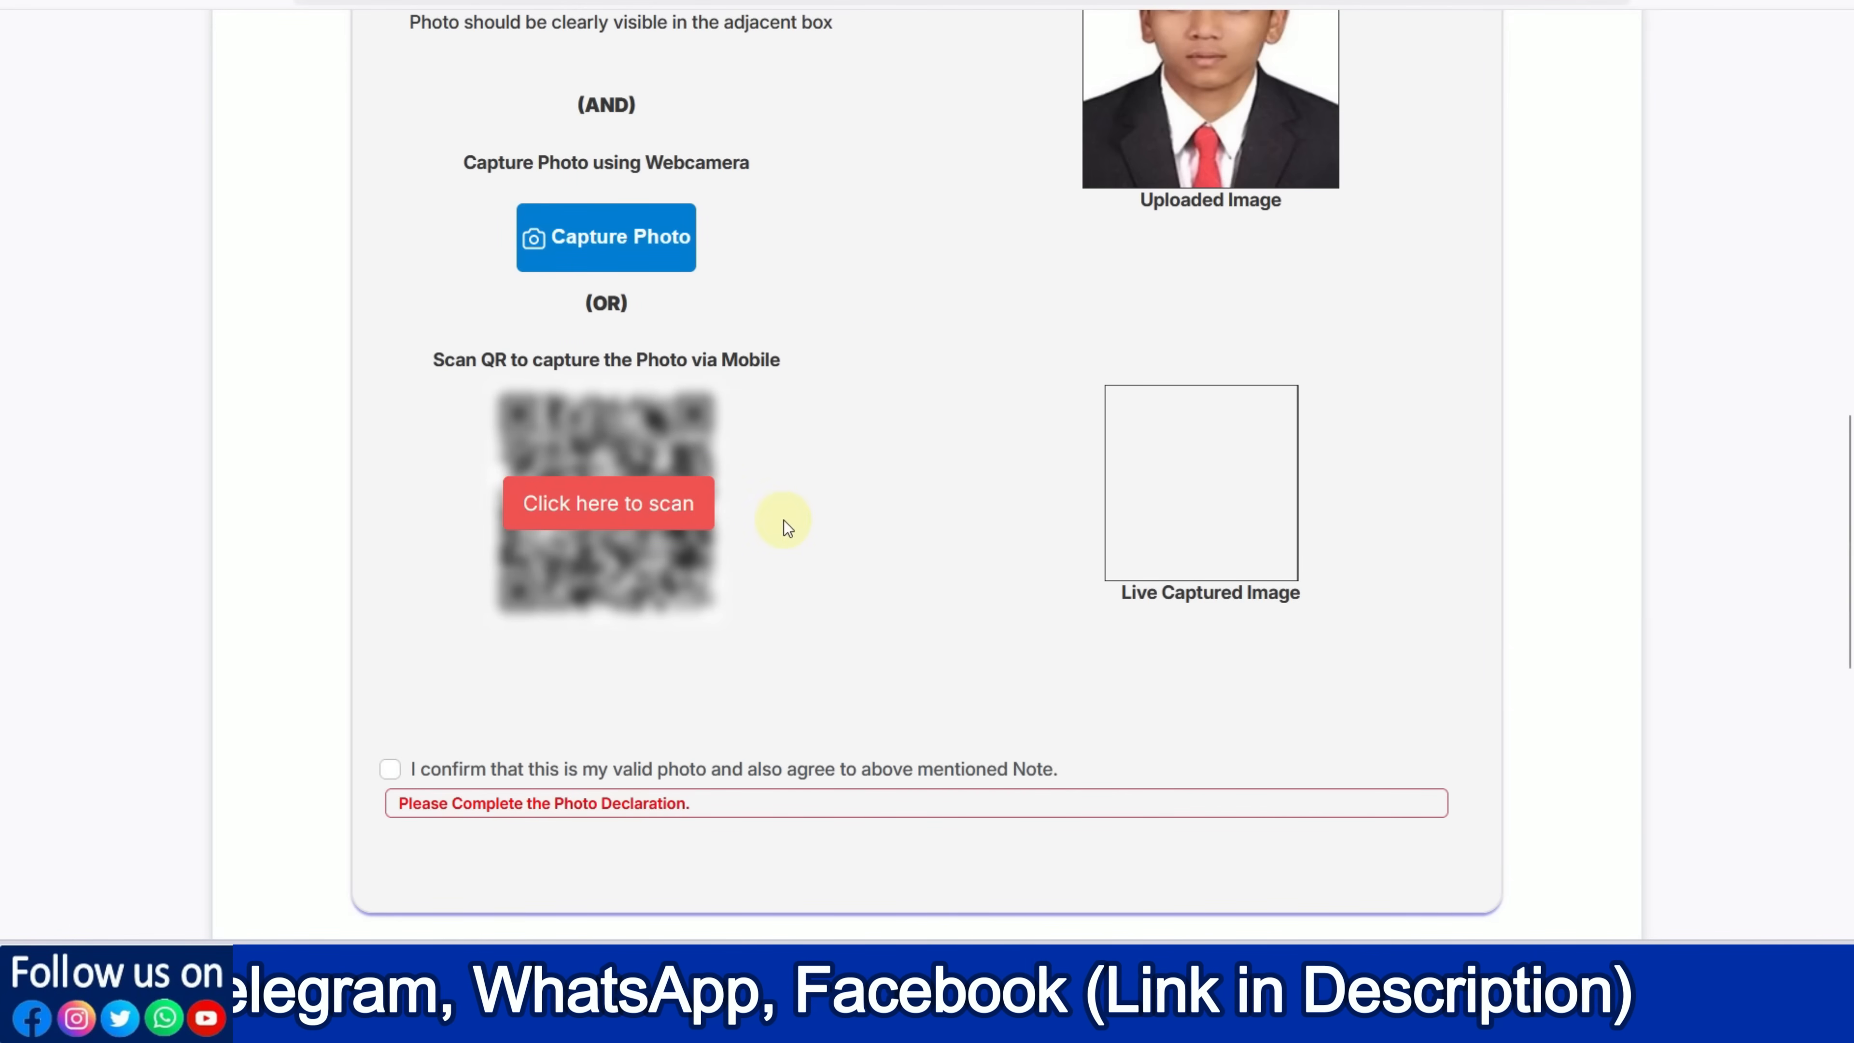
# Reveal the photo-capture QR code and start the phone camera capture
pyautogui.click(606, 516)
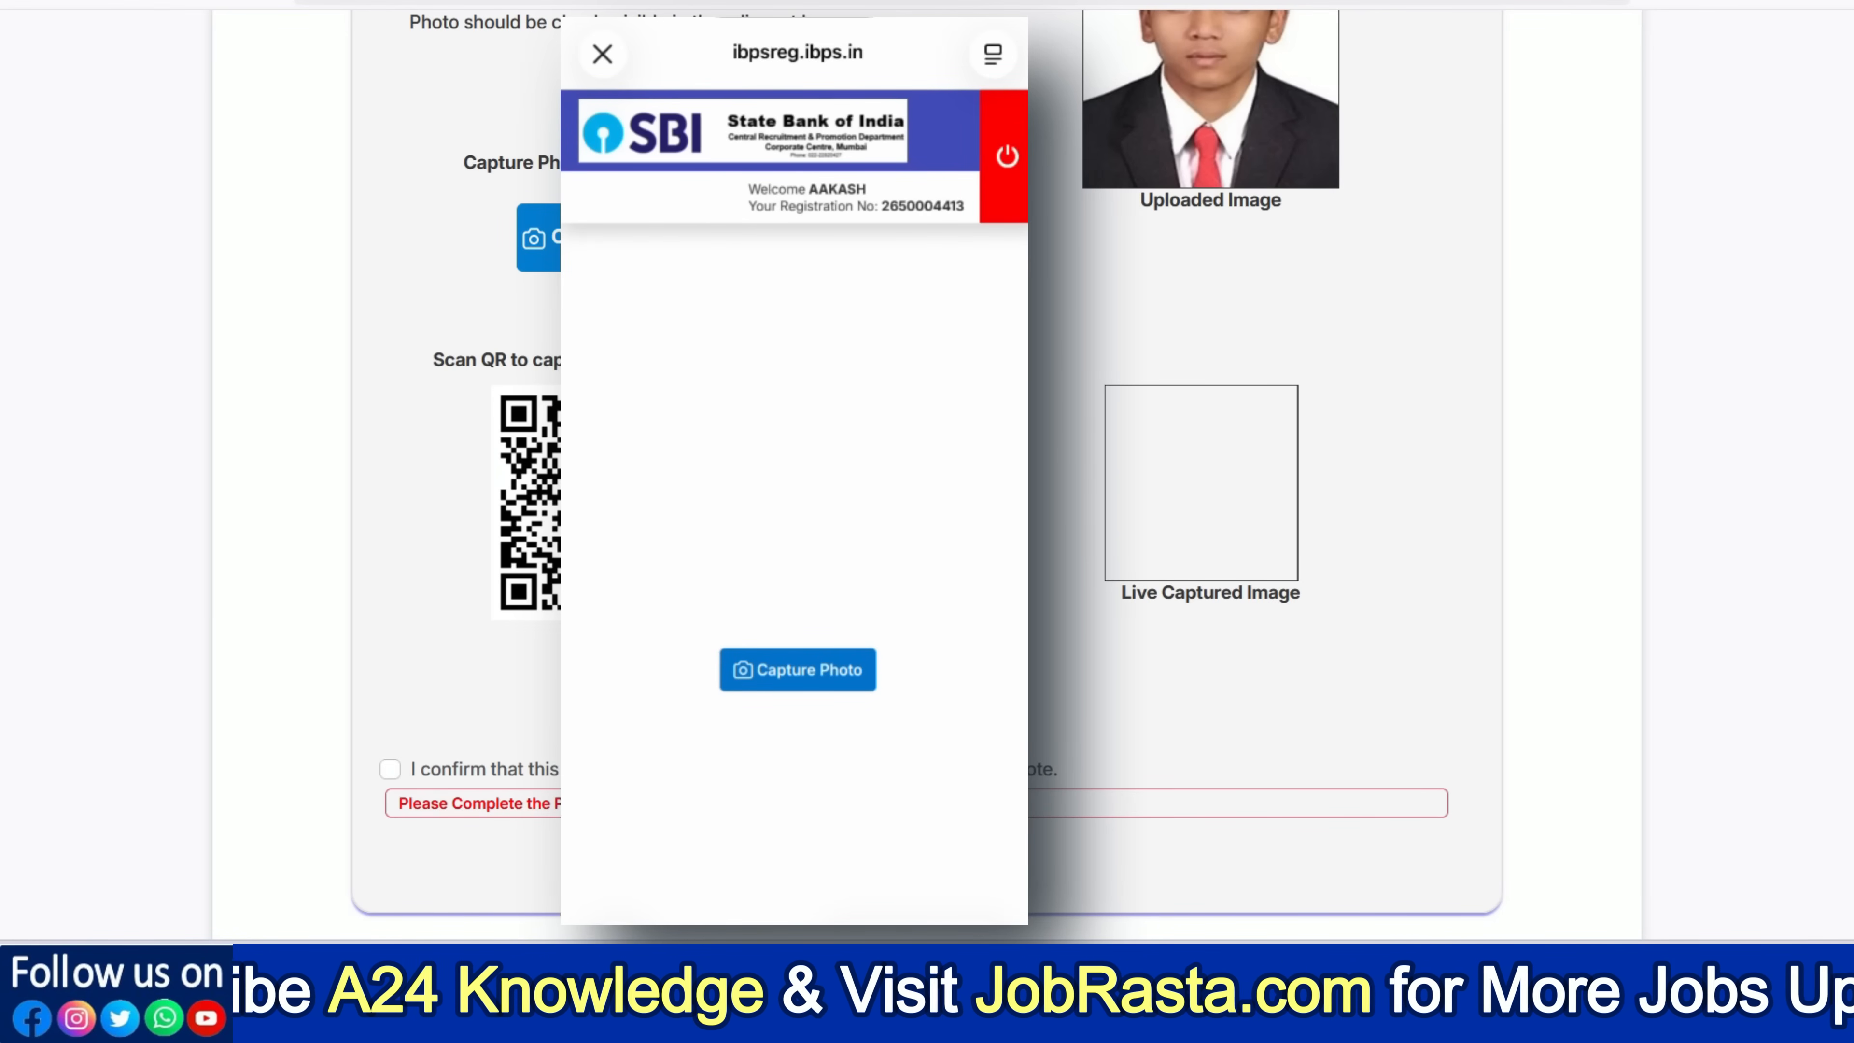
pyautogui.scroll(-1, 794, 438)
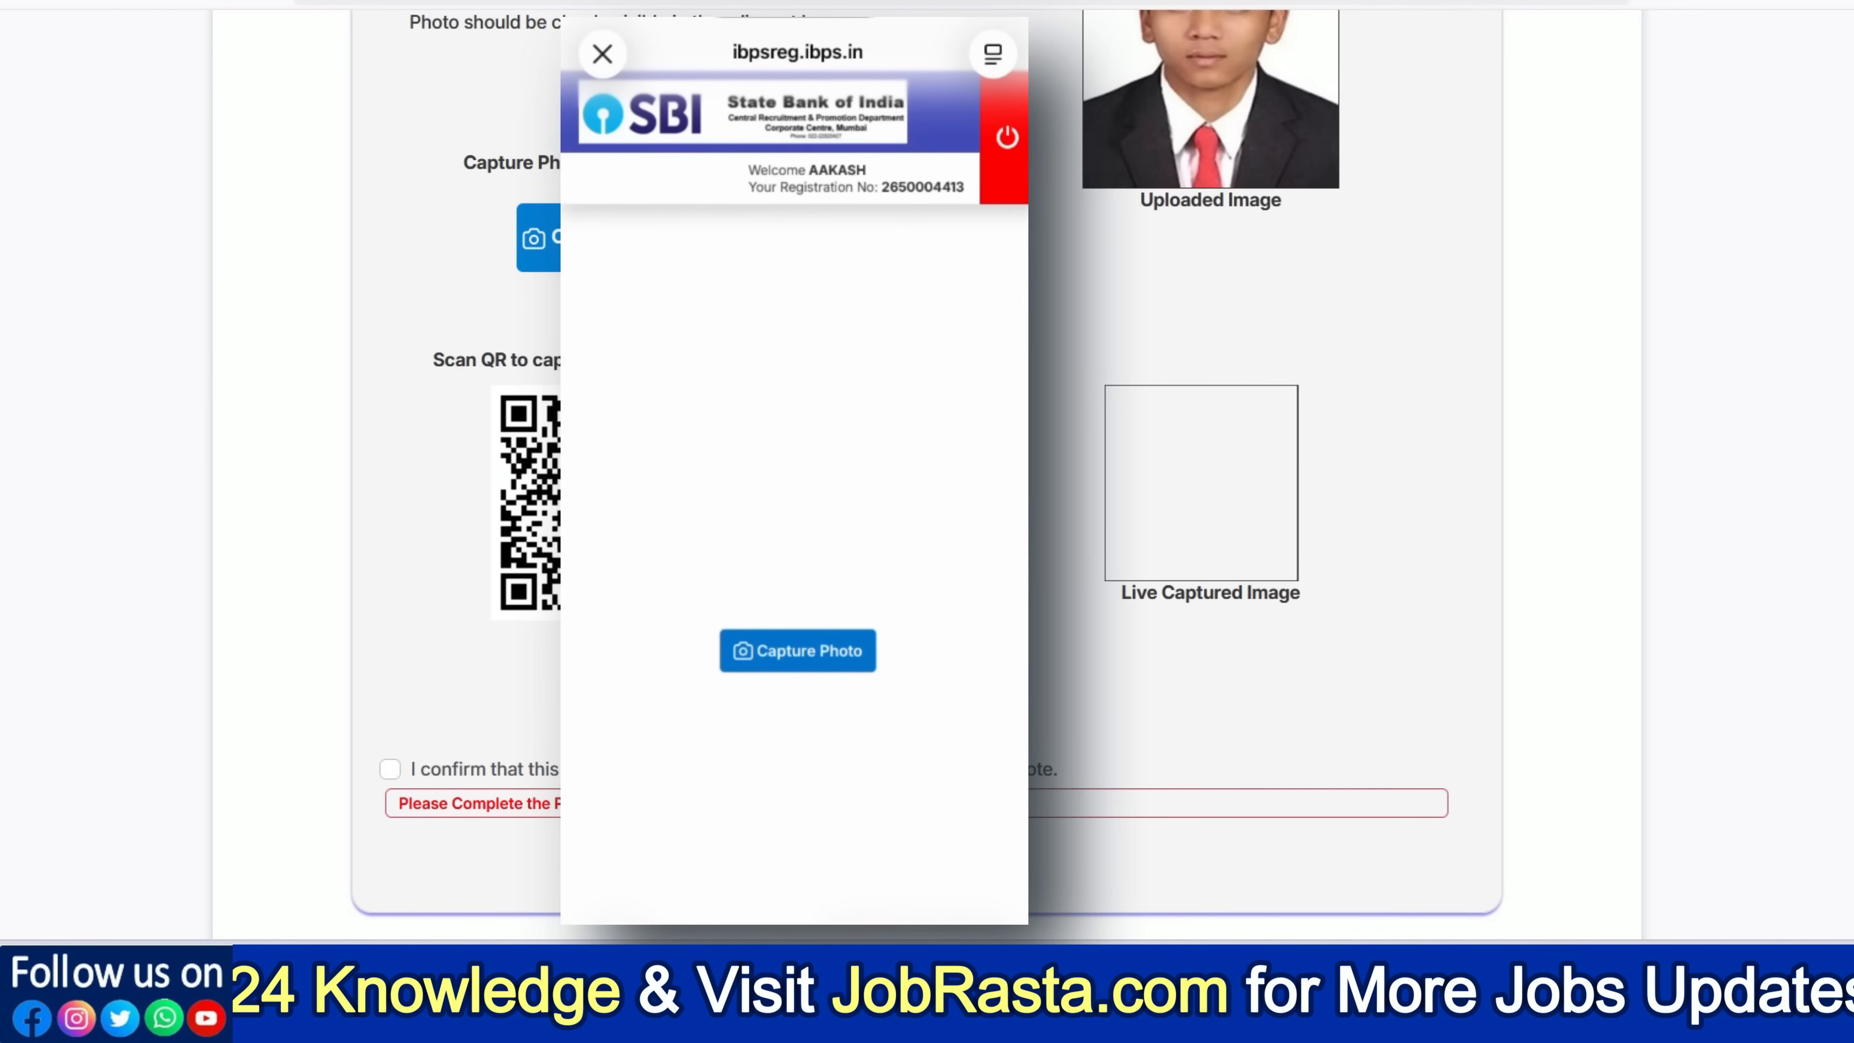
pyautogui.click(797, 650)
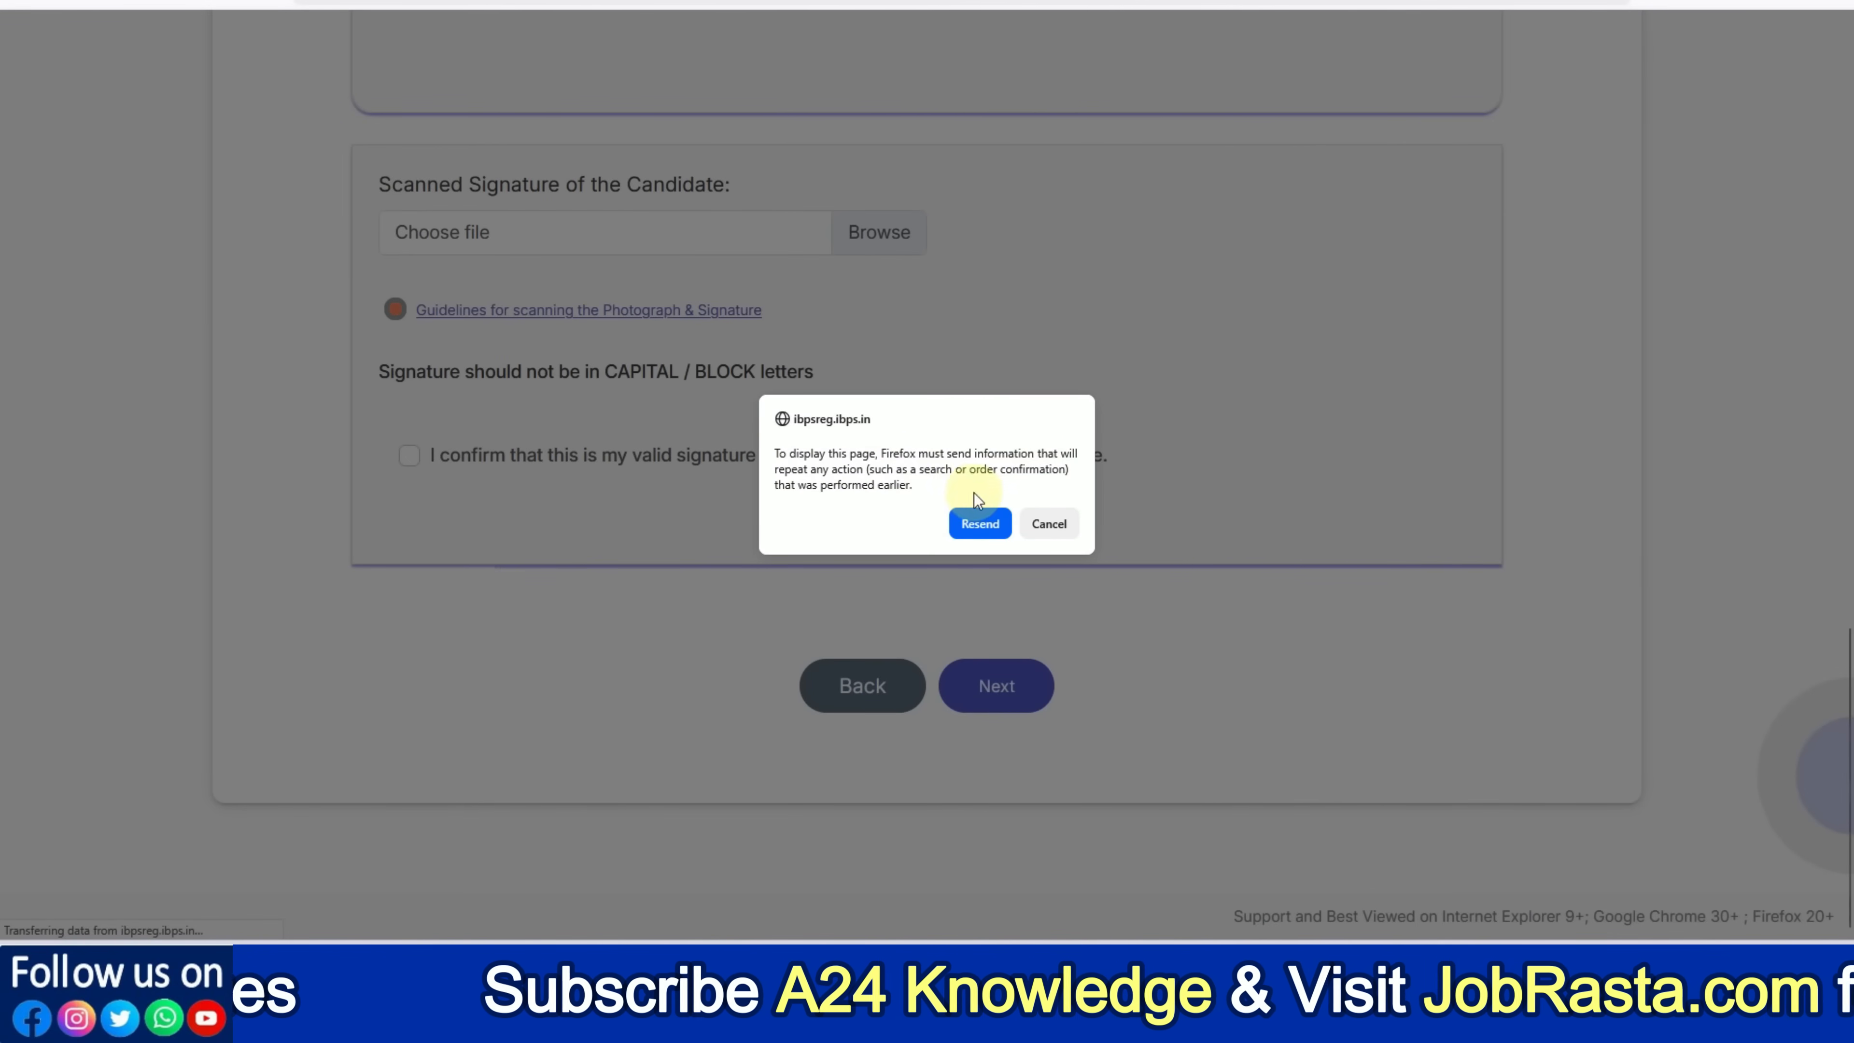
# Resend the form data and tick the valid-photo confirmation checkbox
pyautogui.click(981, 526)
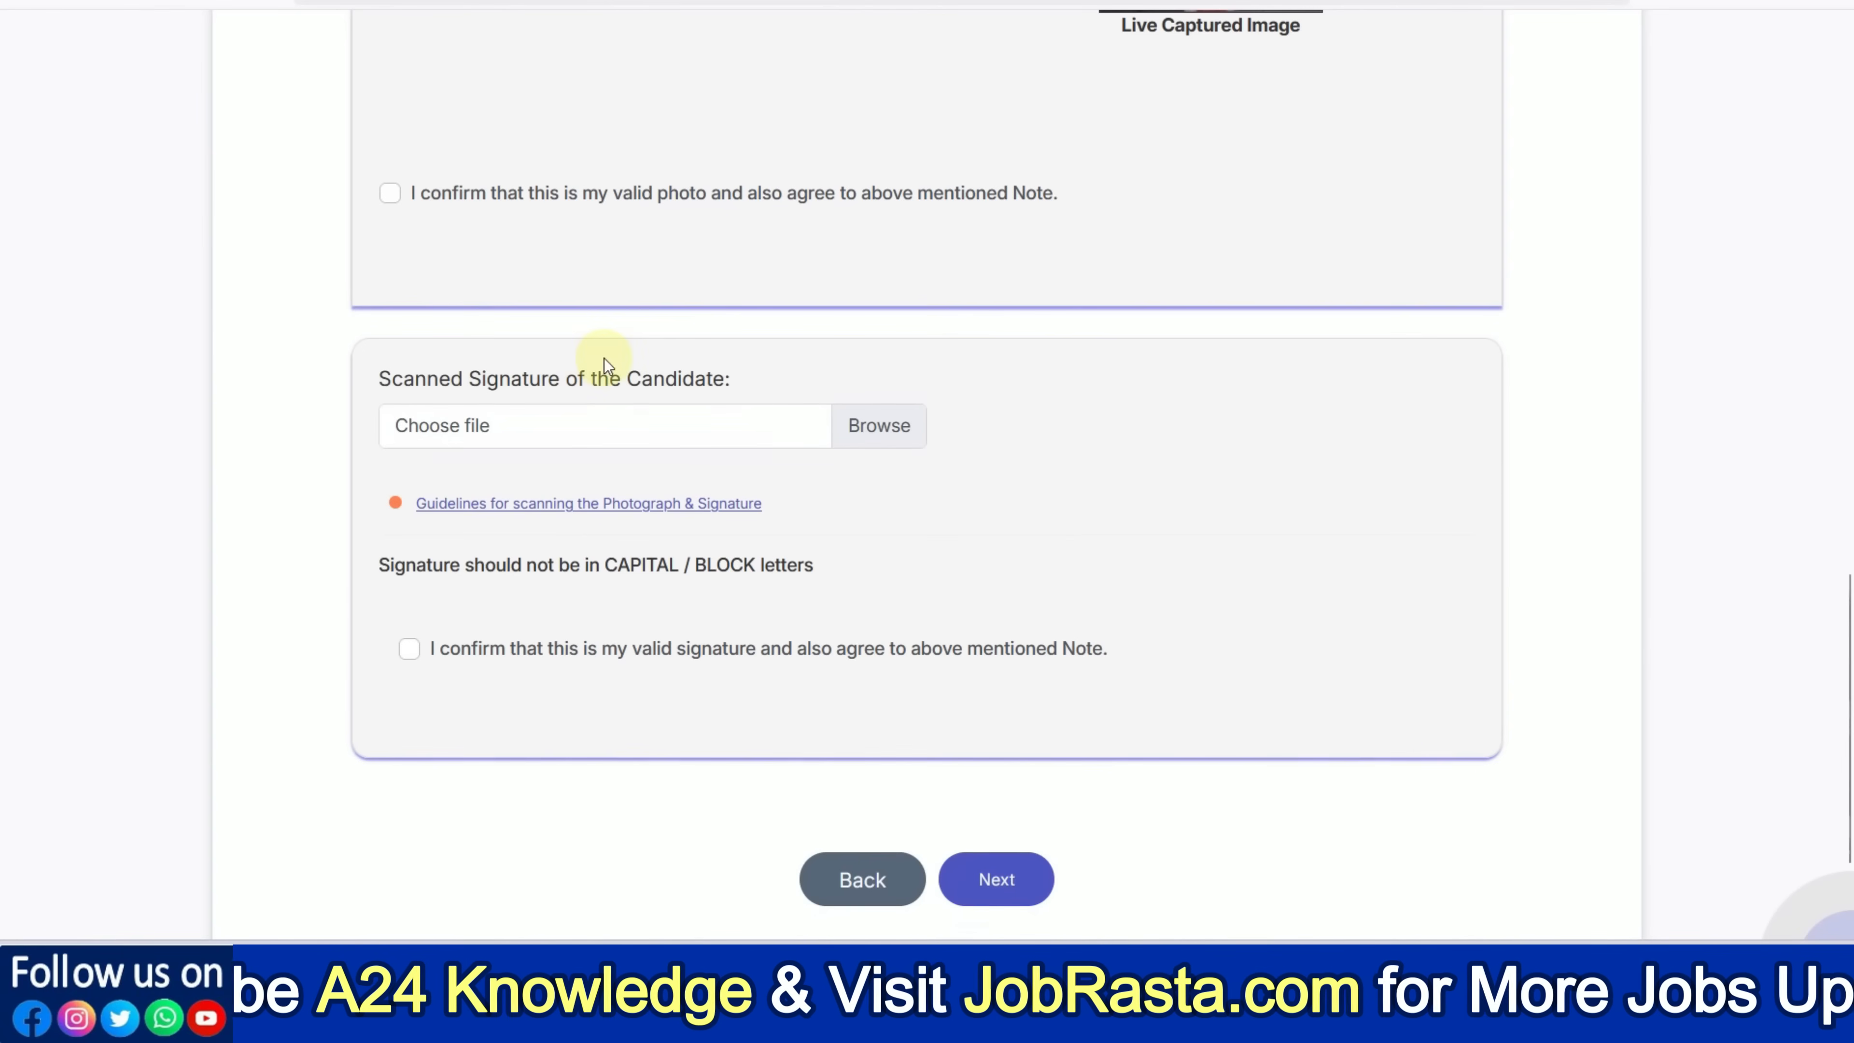
pyautogui.click(389, 196)
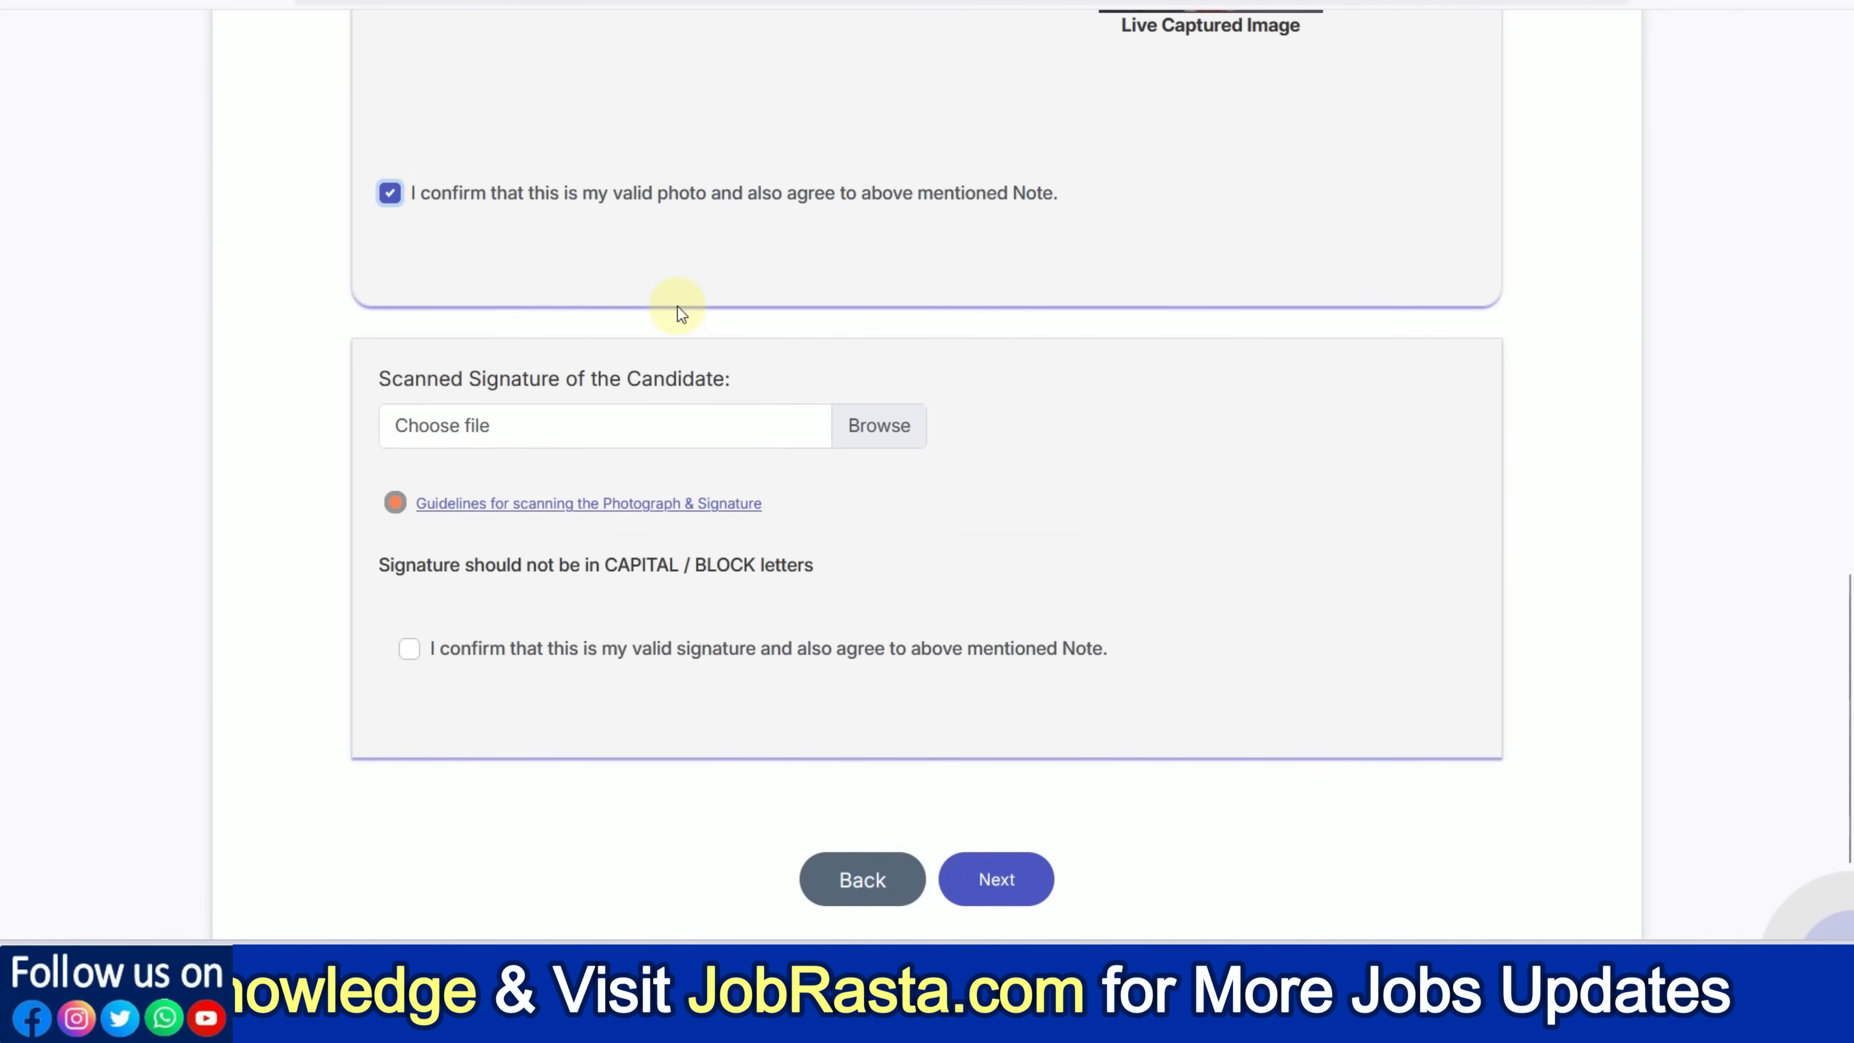
pyautogui.scroll(-2, 675, 308)
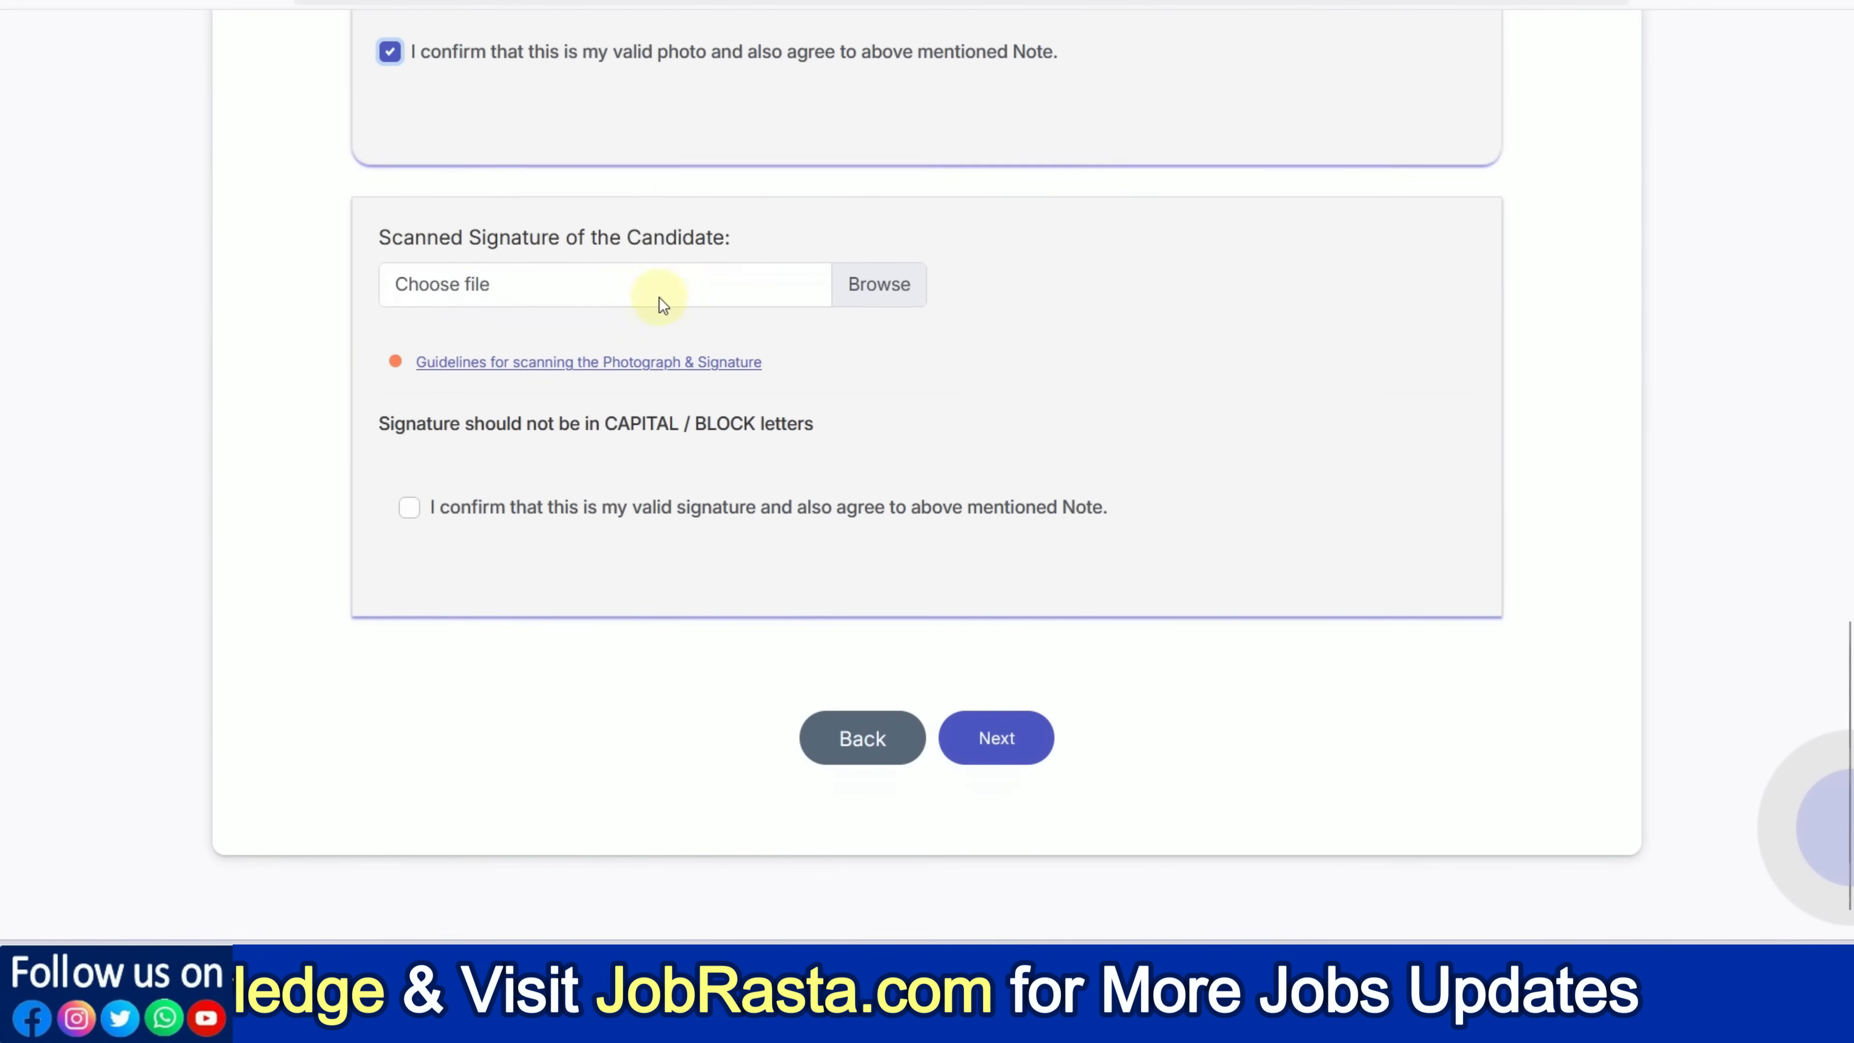
# Upload rajas2.jpg as the signature, confirm its declaration, and proceed to Basic Details
pyautogui.click(884, 296)
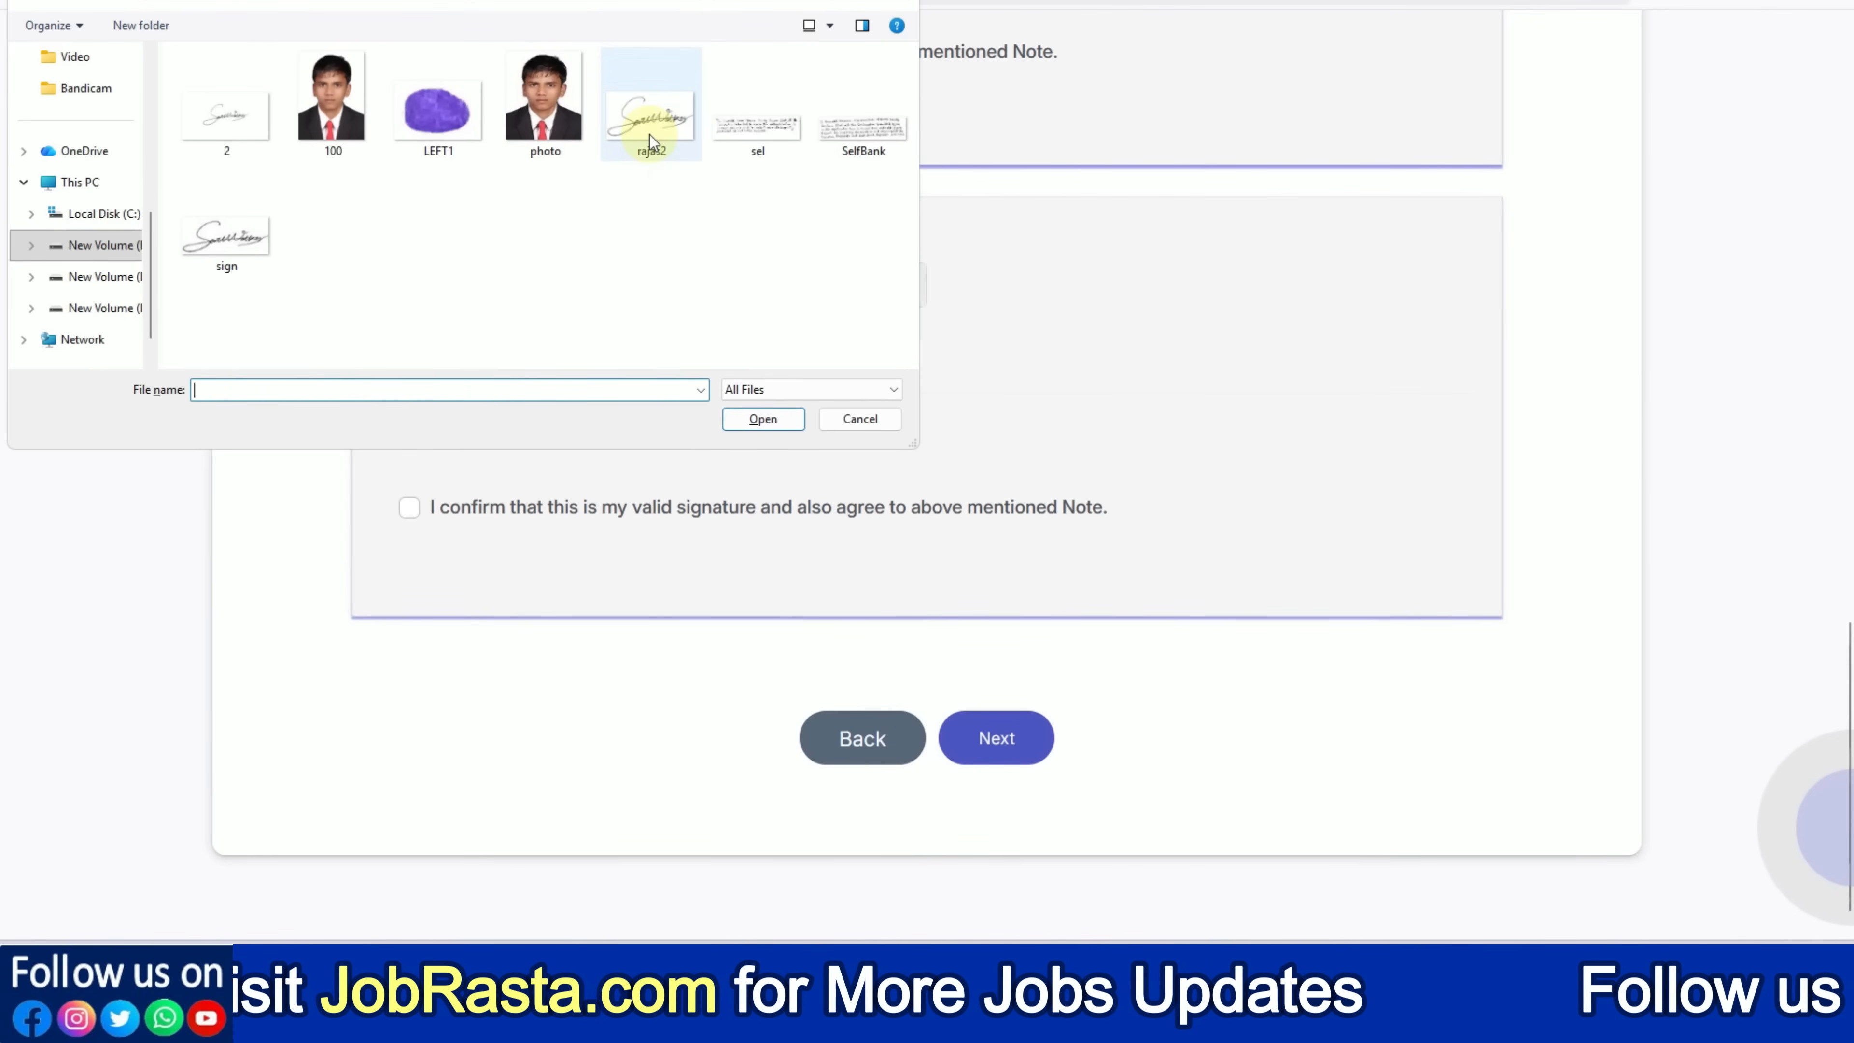
pyautogui.doubleClick(649, 136)
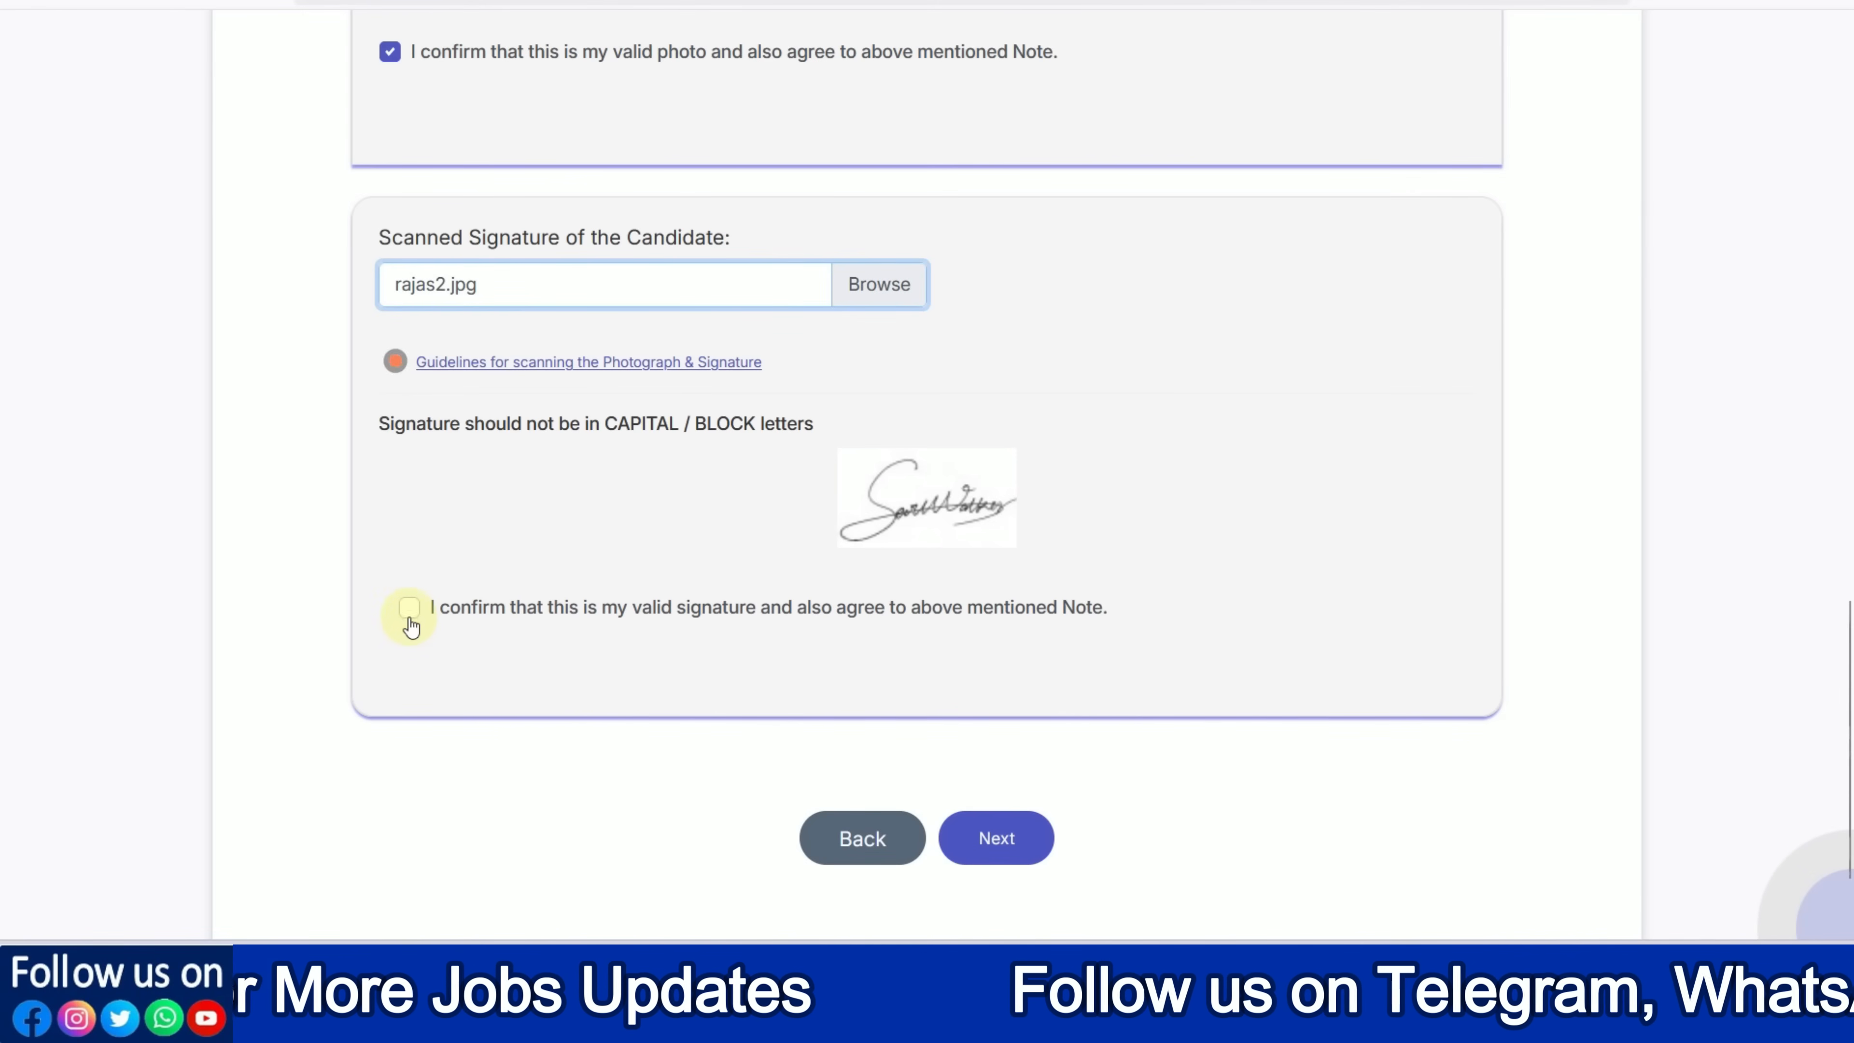
pyautogui.click(409, 612)
pyautogui.click(1015, 846)
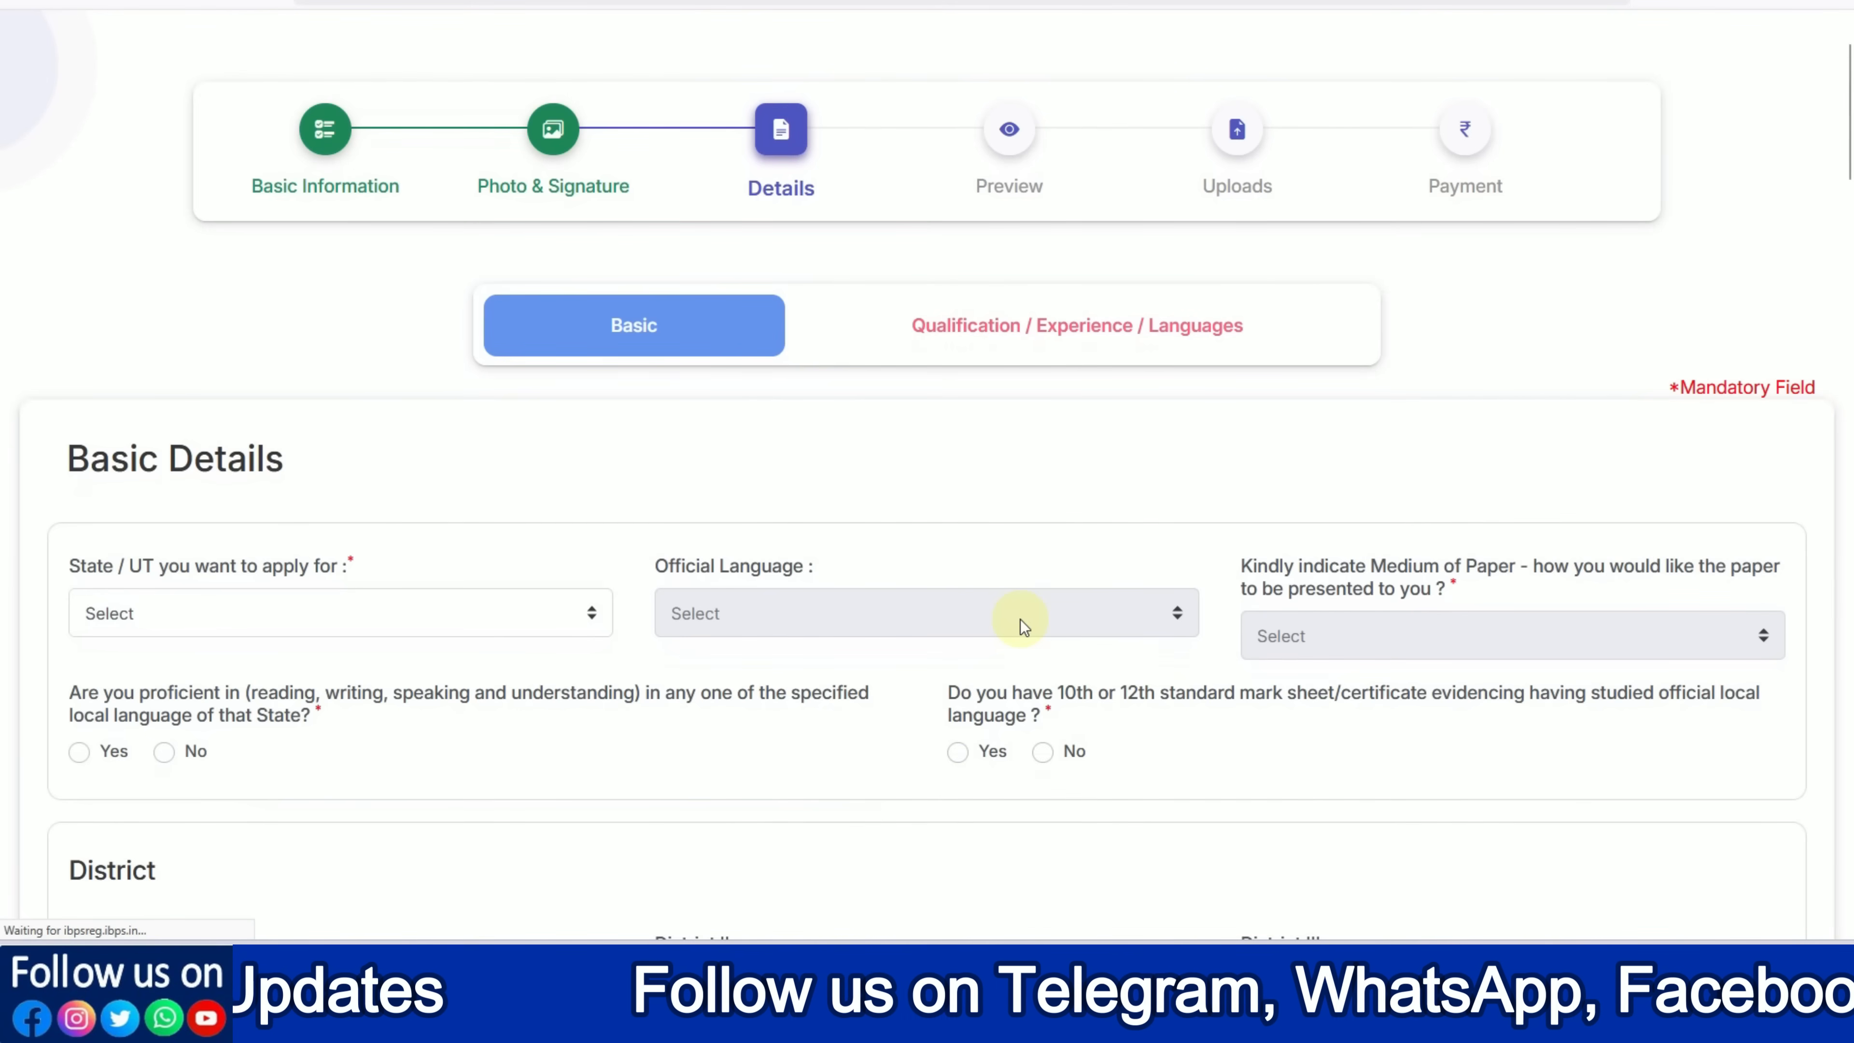
# Set State/UT to Rajasthan, official language Hindi, and paper medium English and Hindi
pyautogui.scroll(-2, 1020, 618)
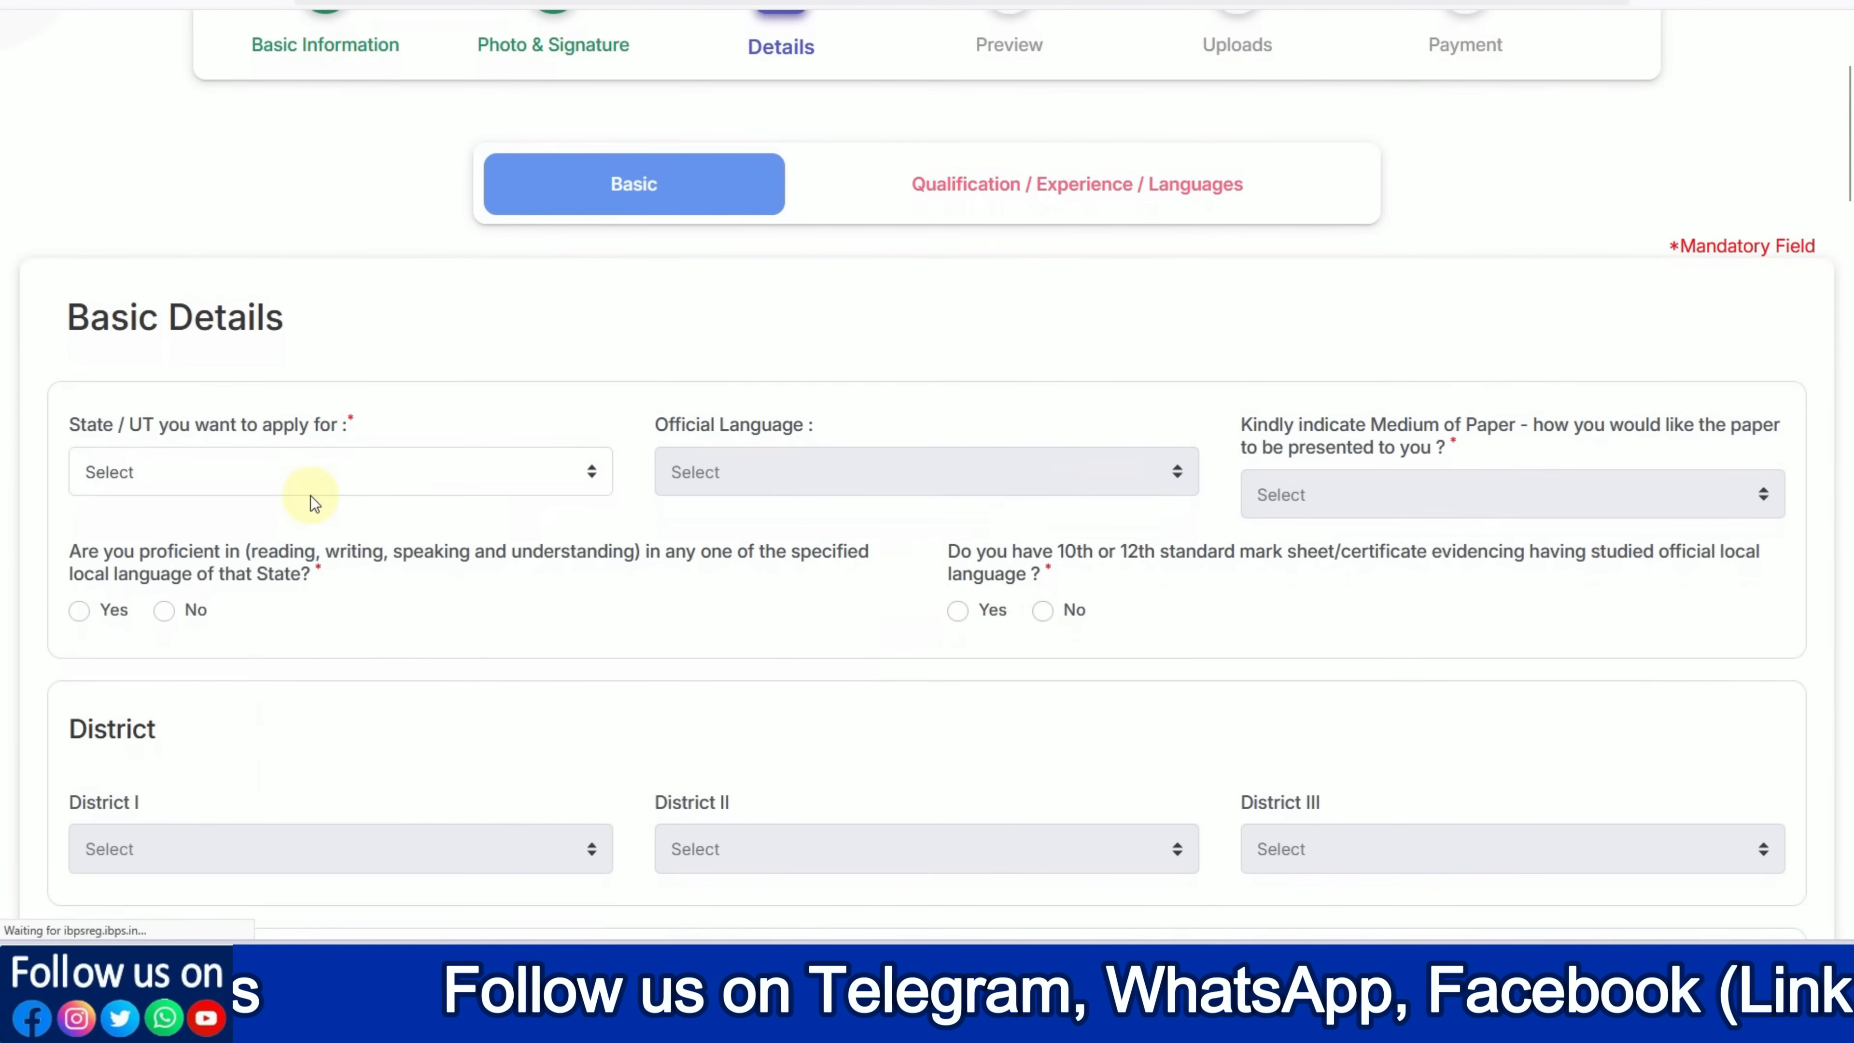
pyautogui.click(311, 494)
pyautogui.scroll(-8, 352, 673)
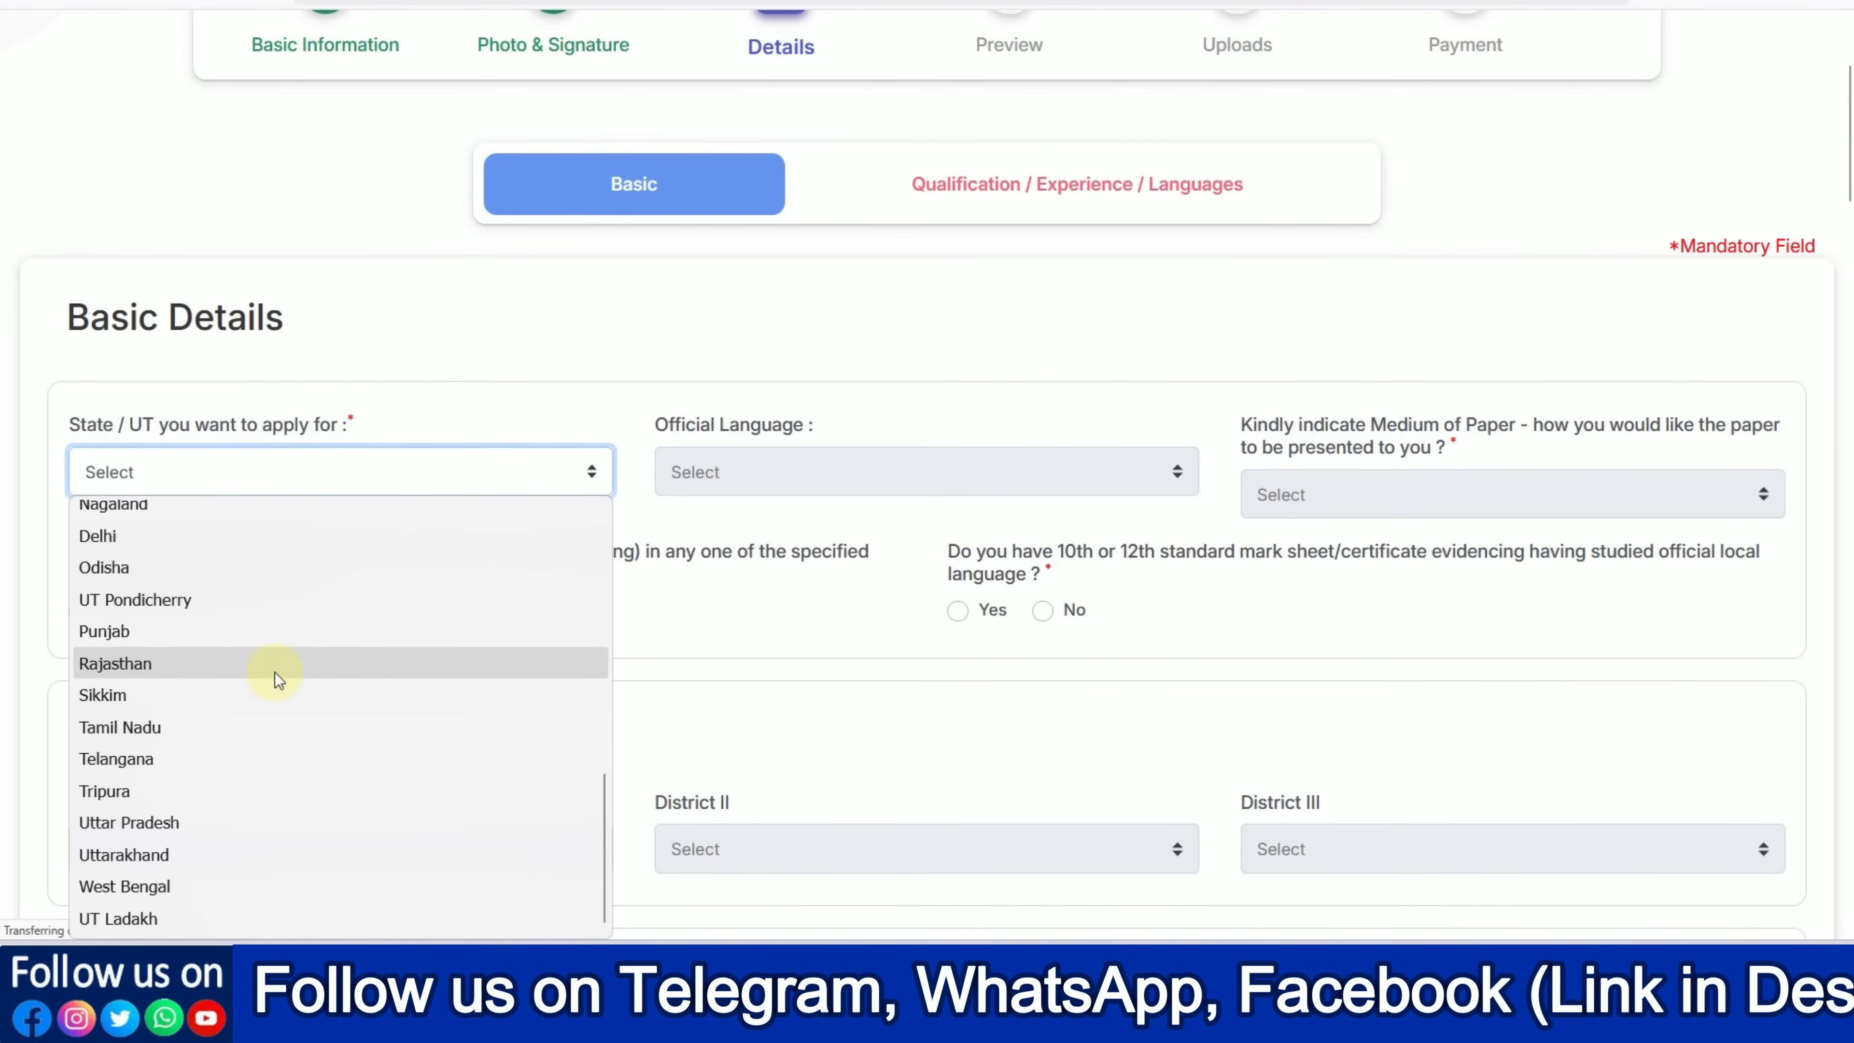
pyautogui.click(275, 672)
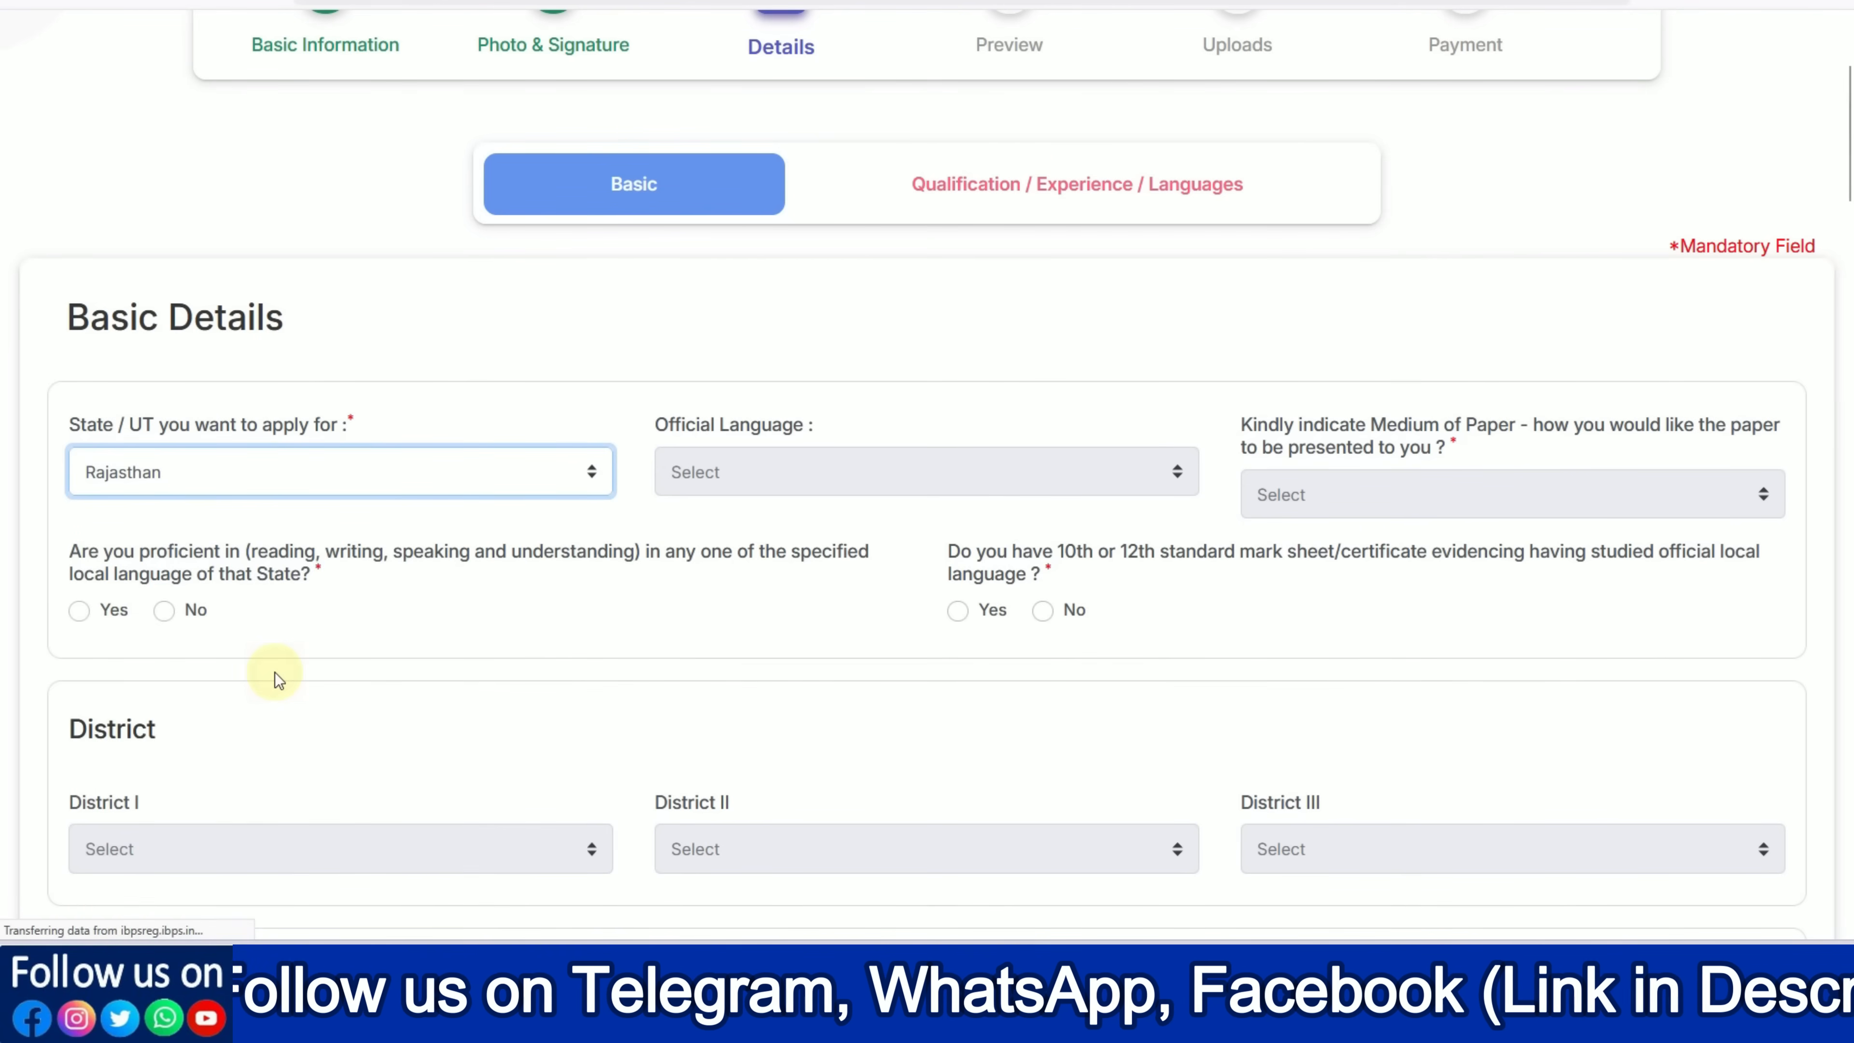
pyautogui.click(647, 510)
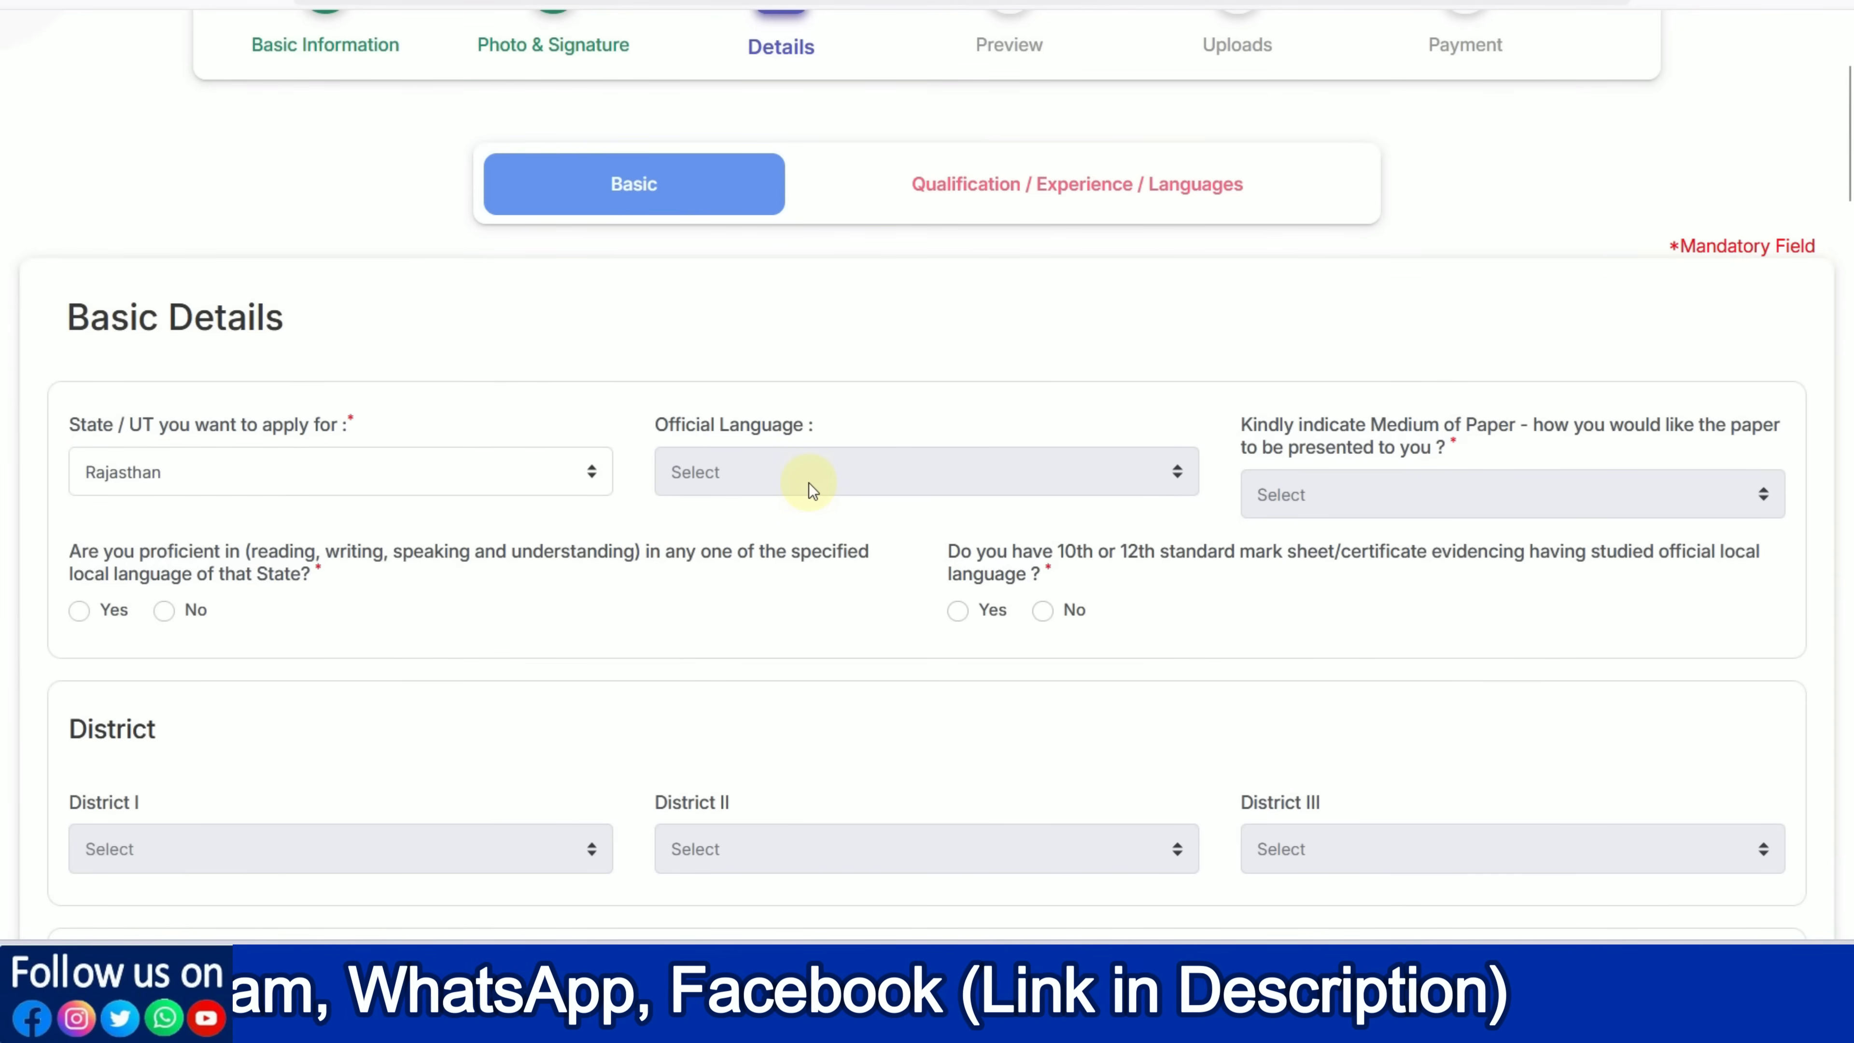
pyautogui.click(808, 483)
pyautogui.click(916, 556)
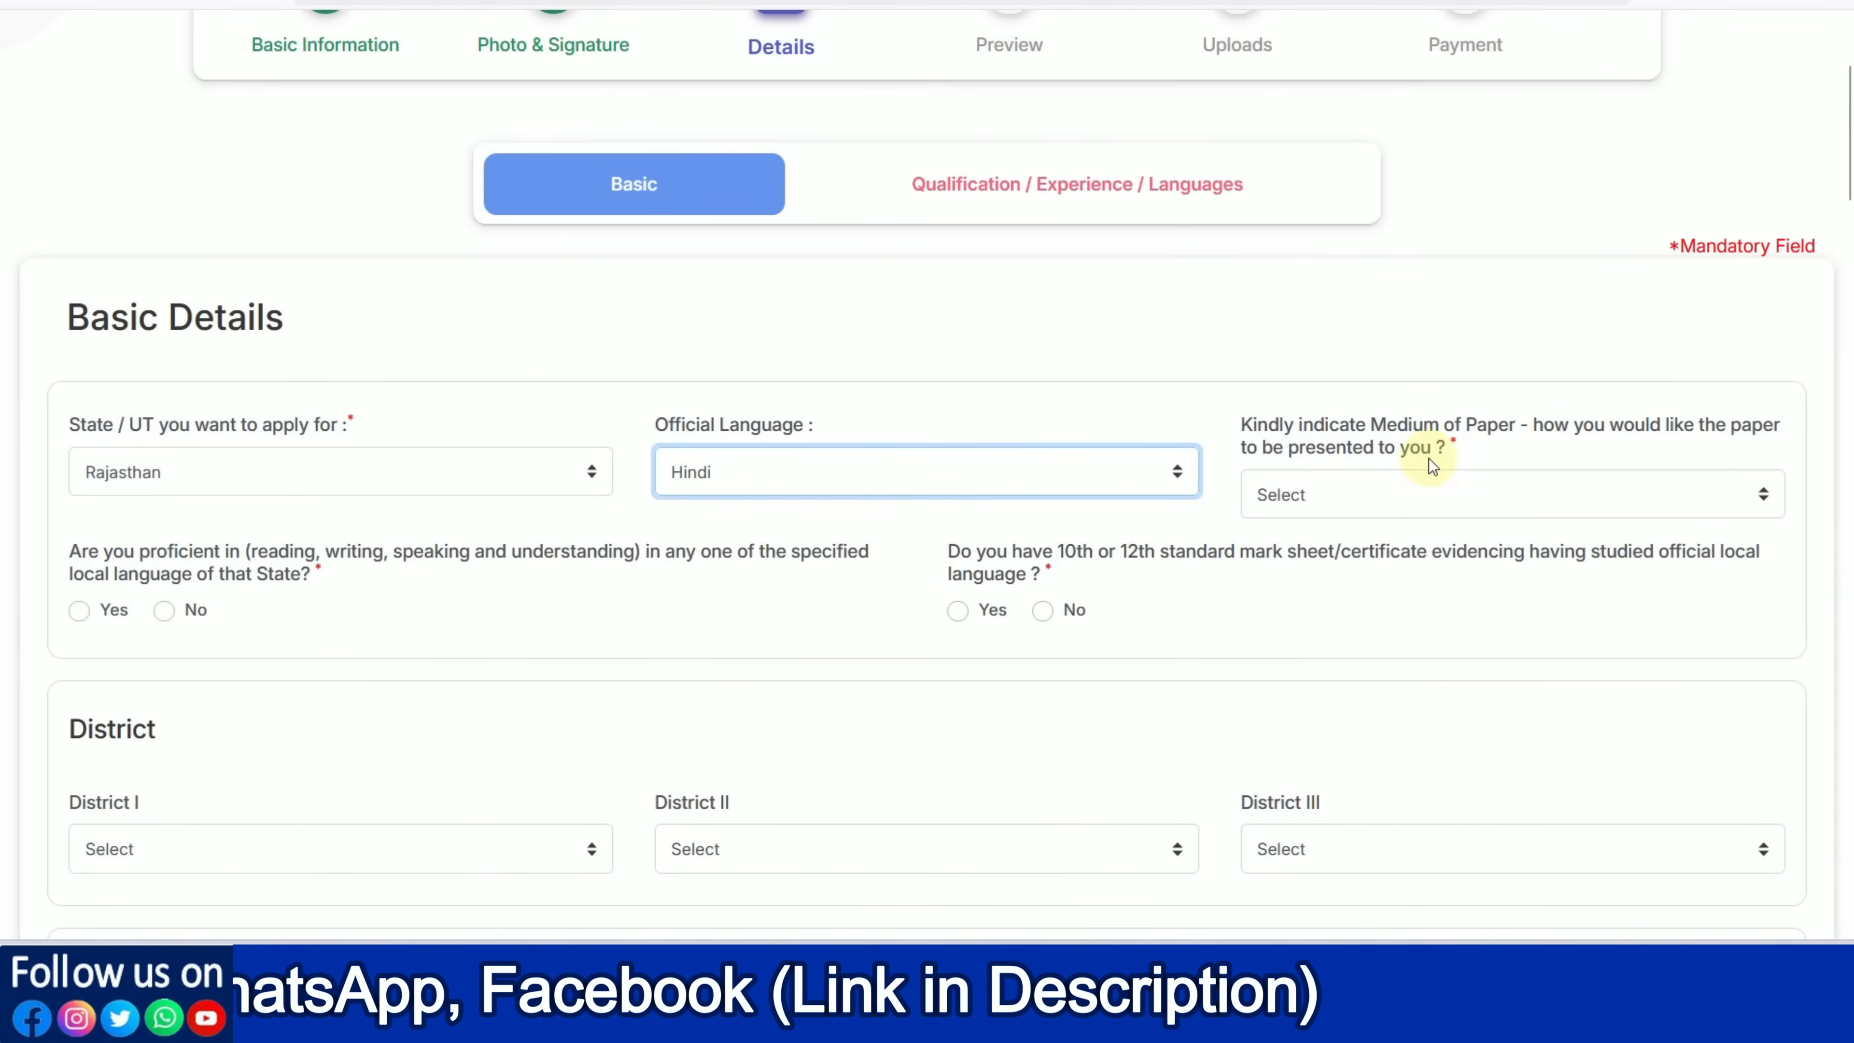
pyautogui.click(1456, 495)
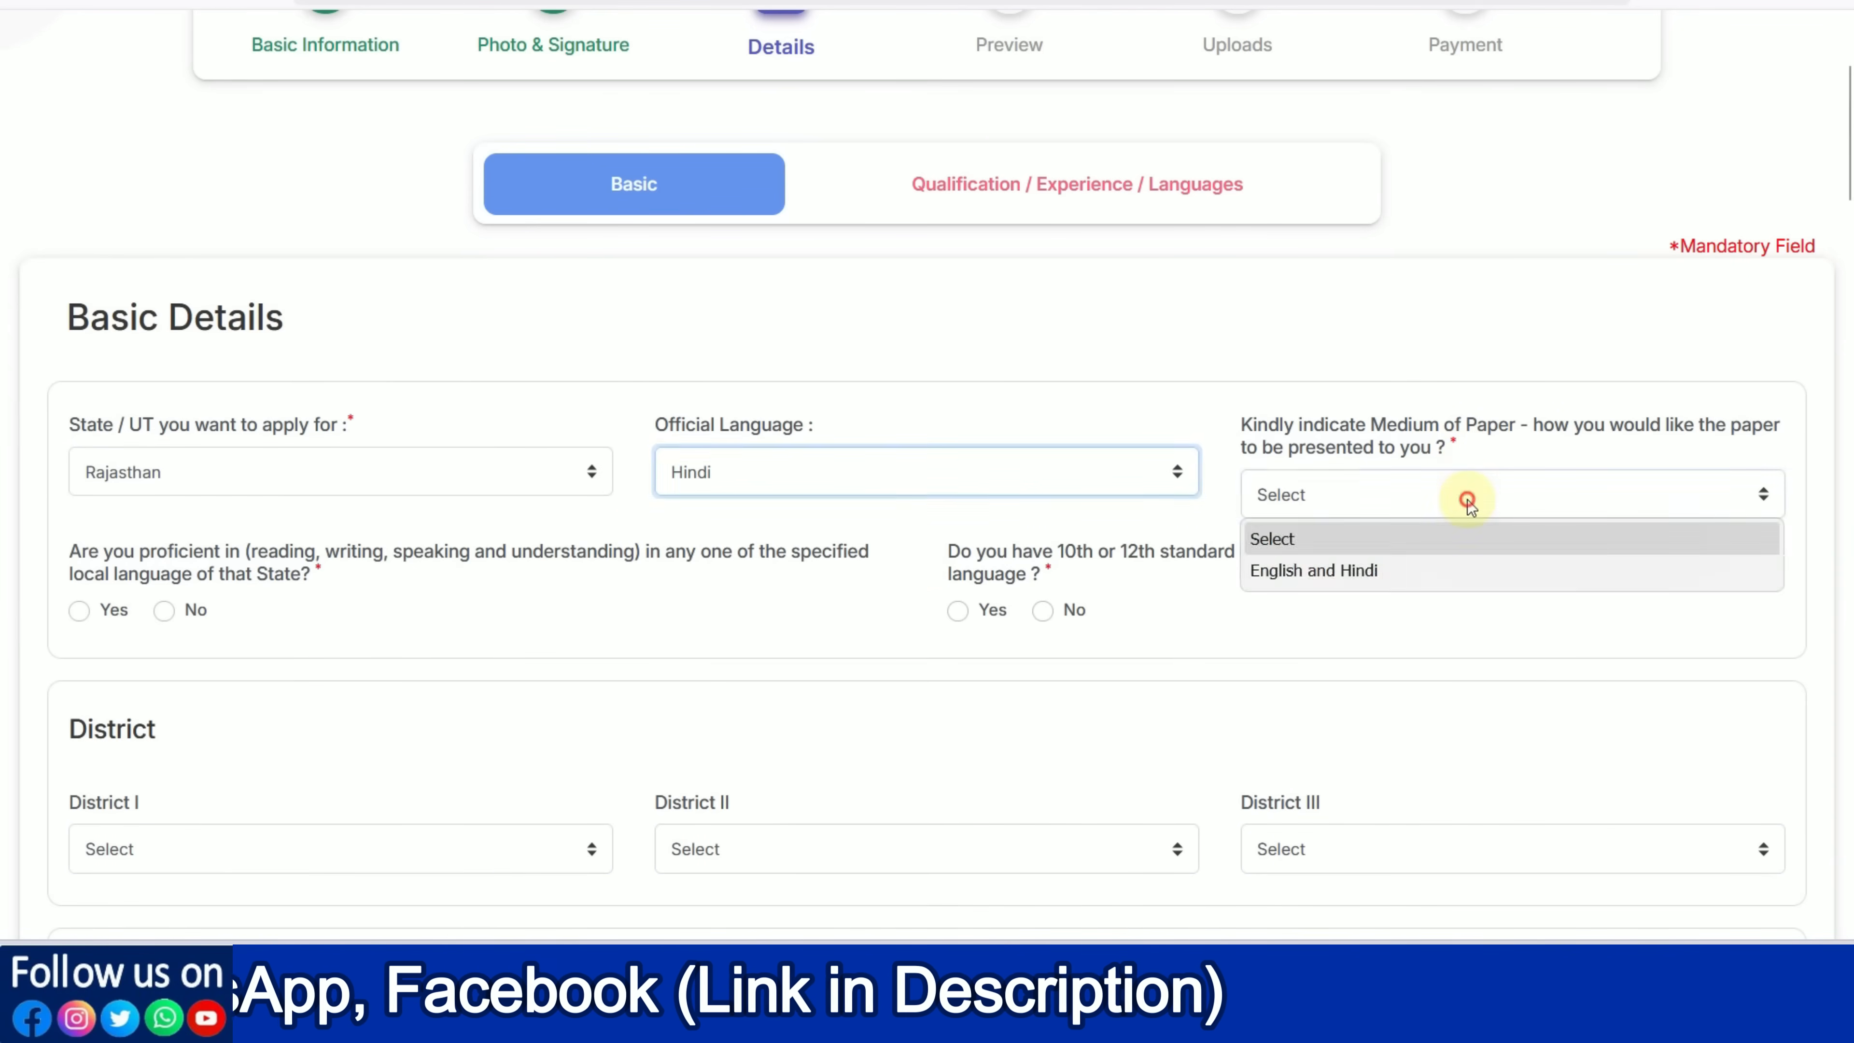
pyautogui.click(1429, 574)
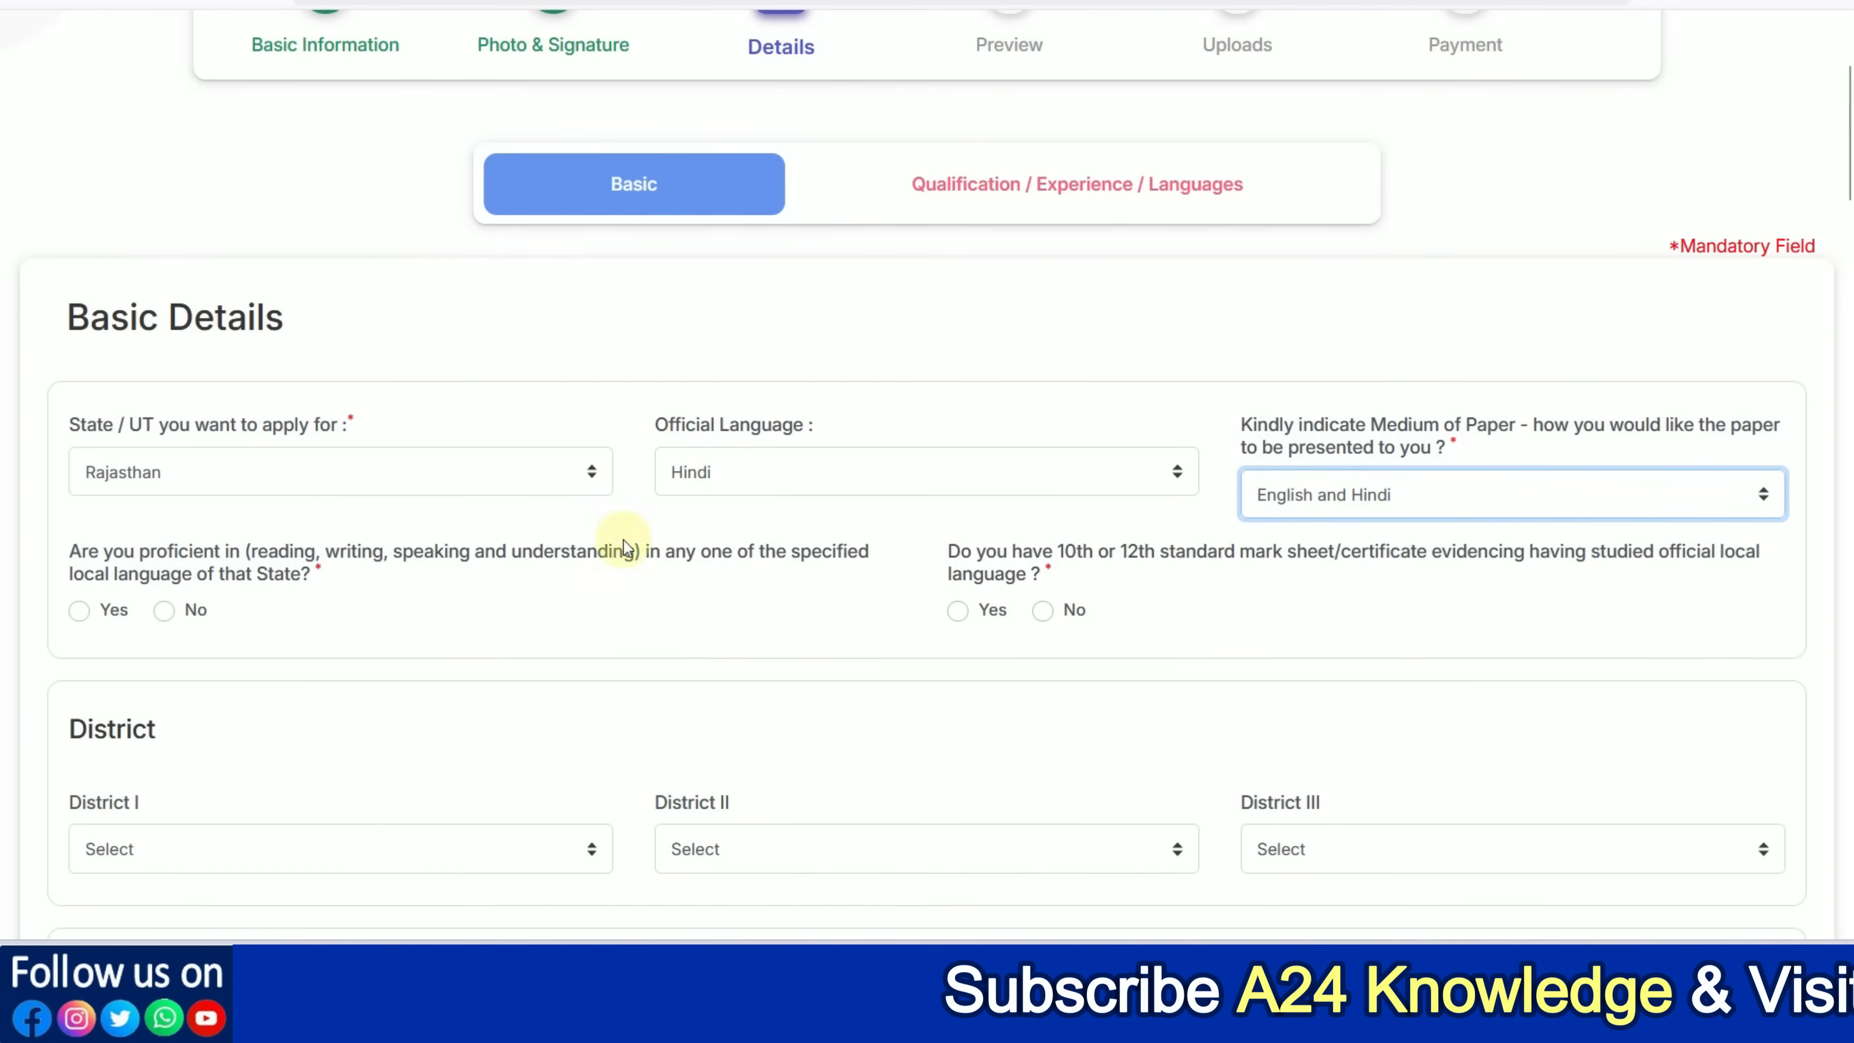
# Answer Yes to the local-language proficiency and 10th/12th mark sheet questions
pyautogui.click(78, 611)
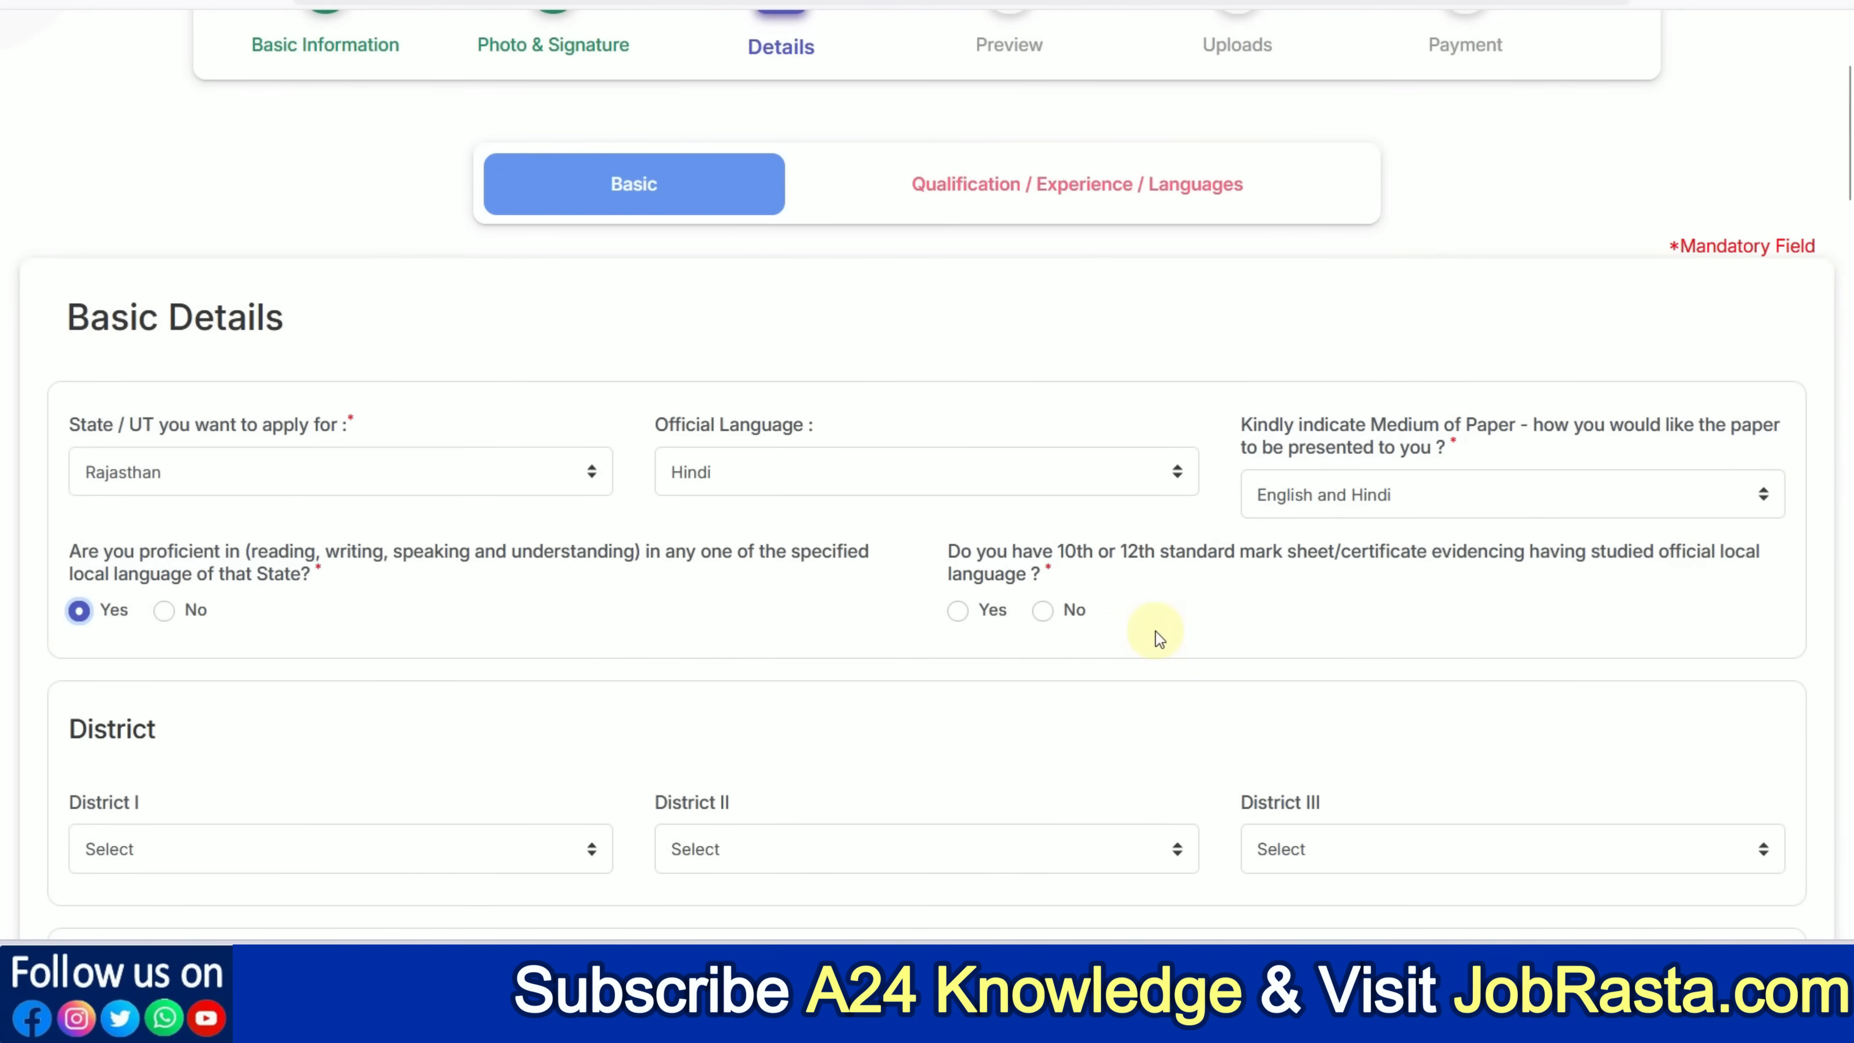
pyautogui.click(961, 617)
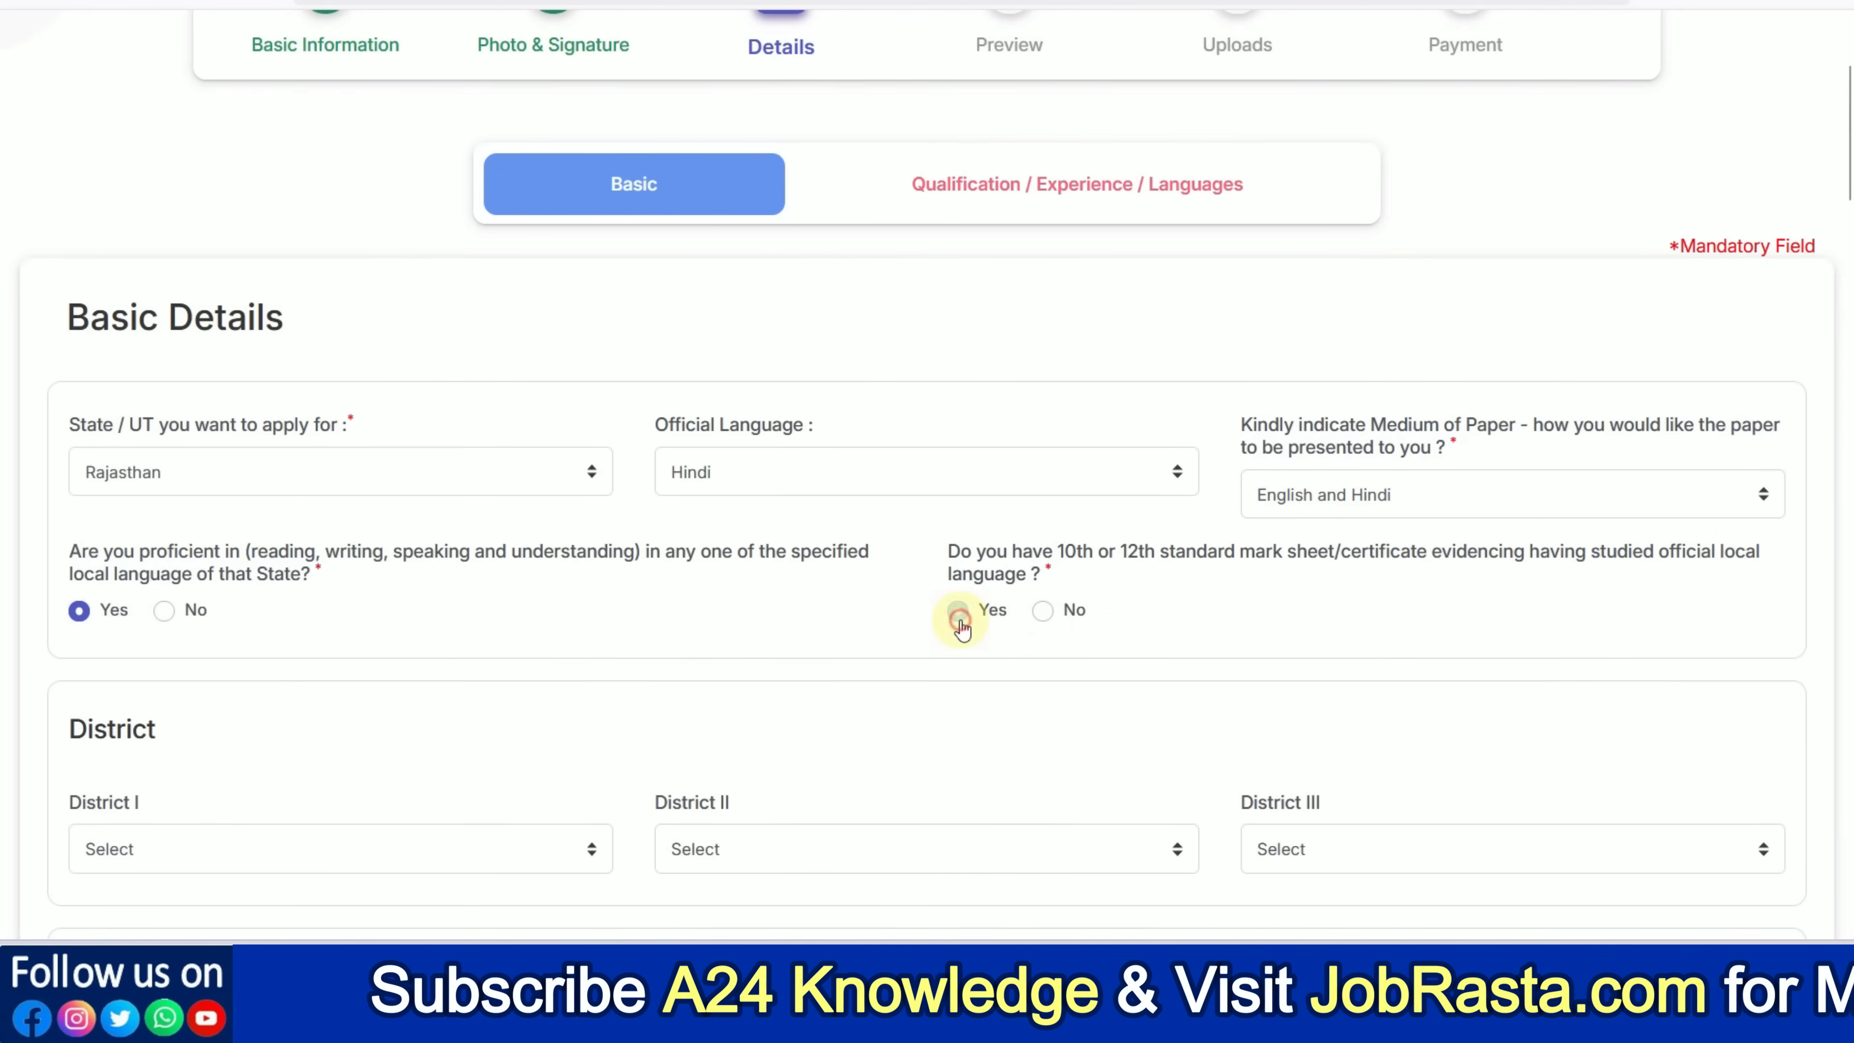
pyautogui.click(1042, 619)
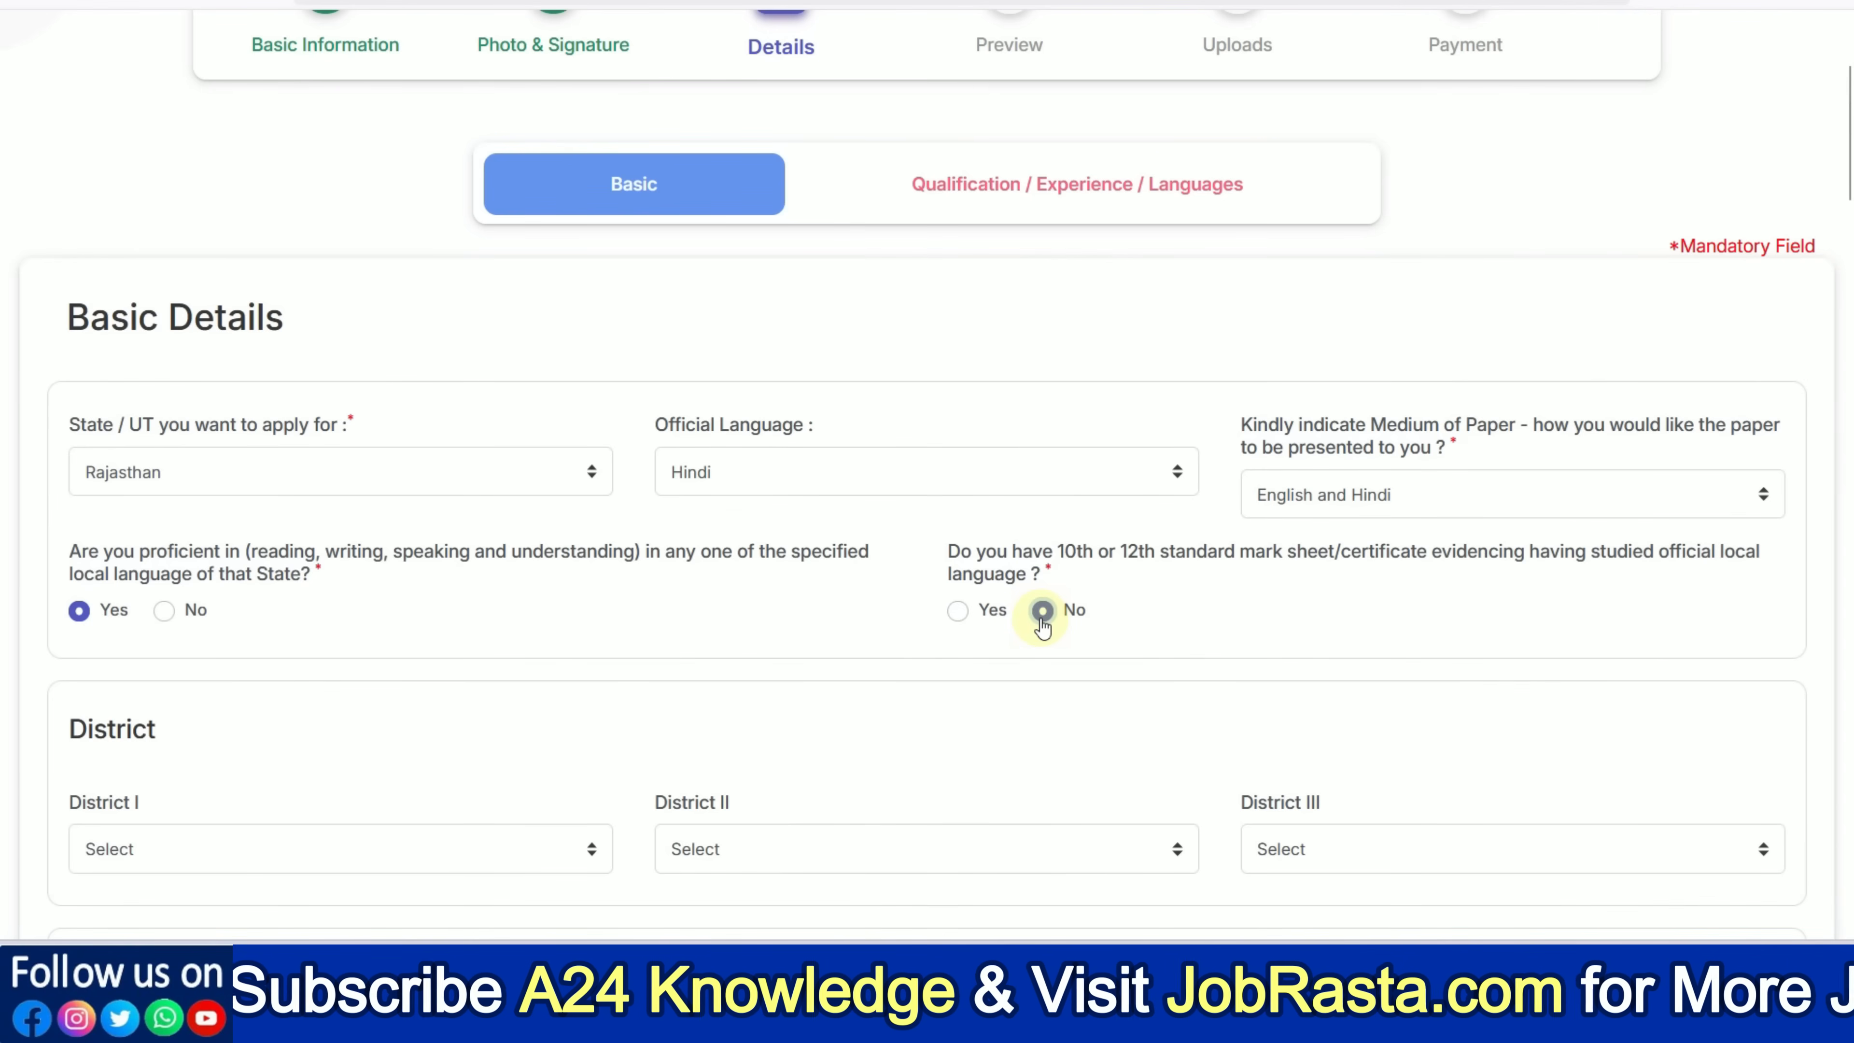
pyautogui.click(958, 614)
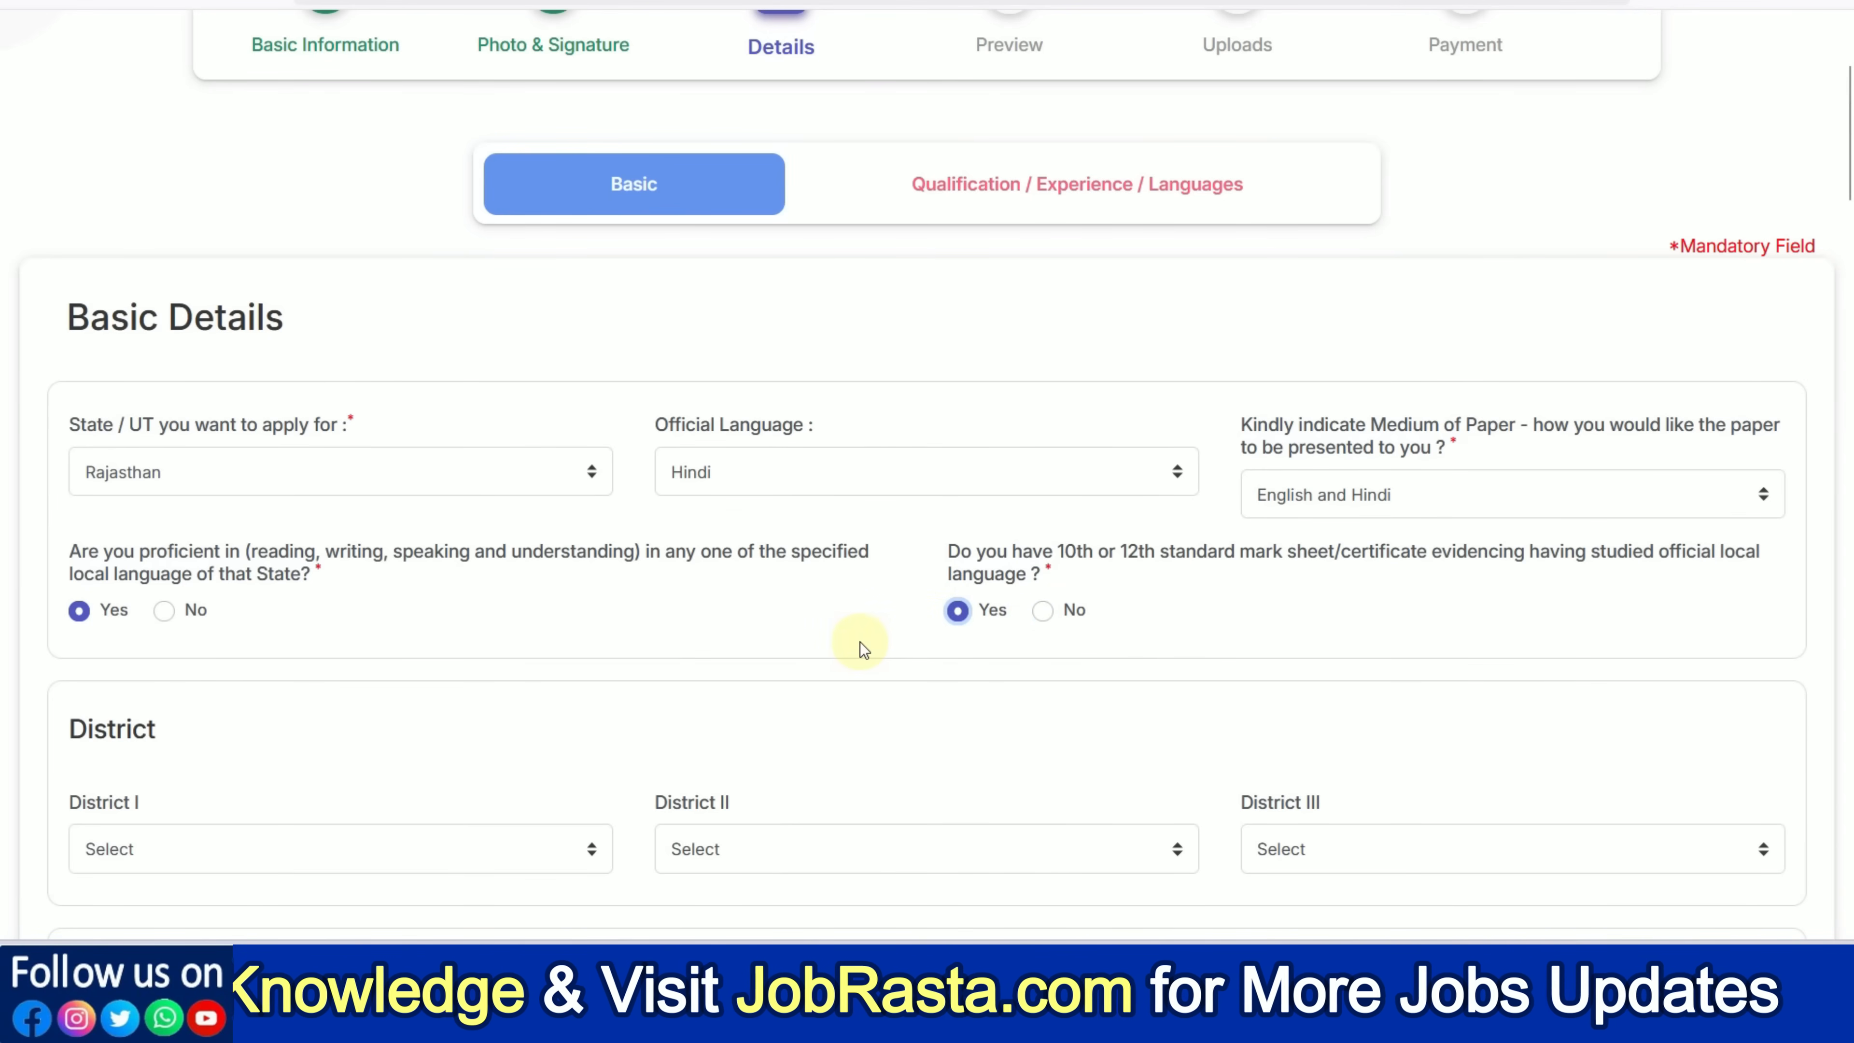
pyautogui.scroll(-4, 772, 658)
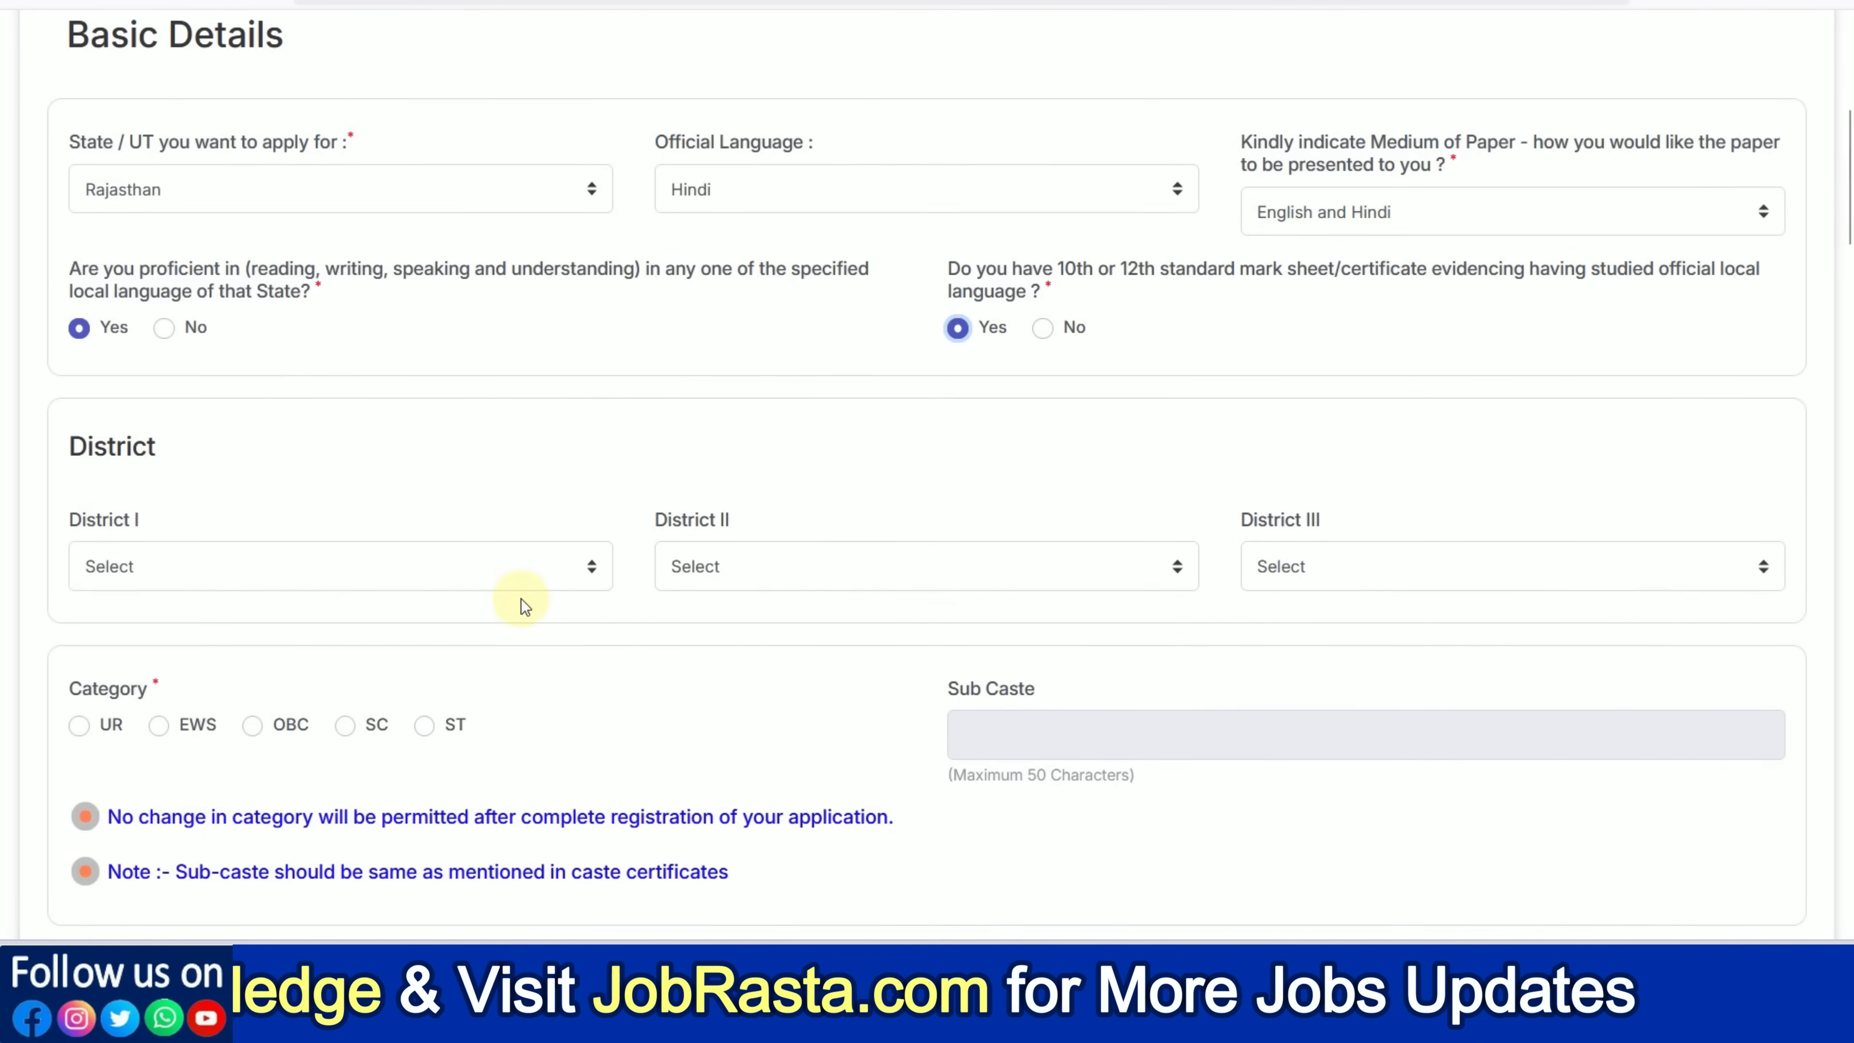
# Choose Alwar, Bharatpur and Dausa as Districts I, II and III
pyautogui.click(448, 588)
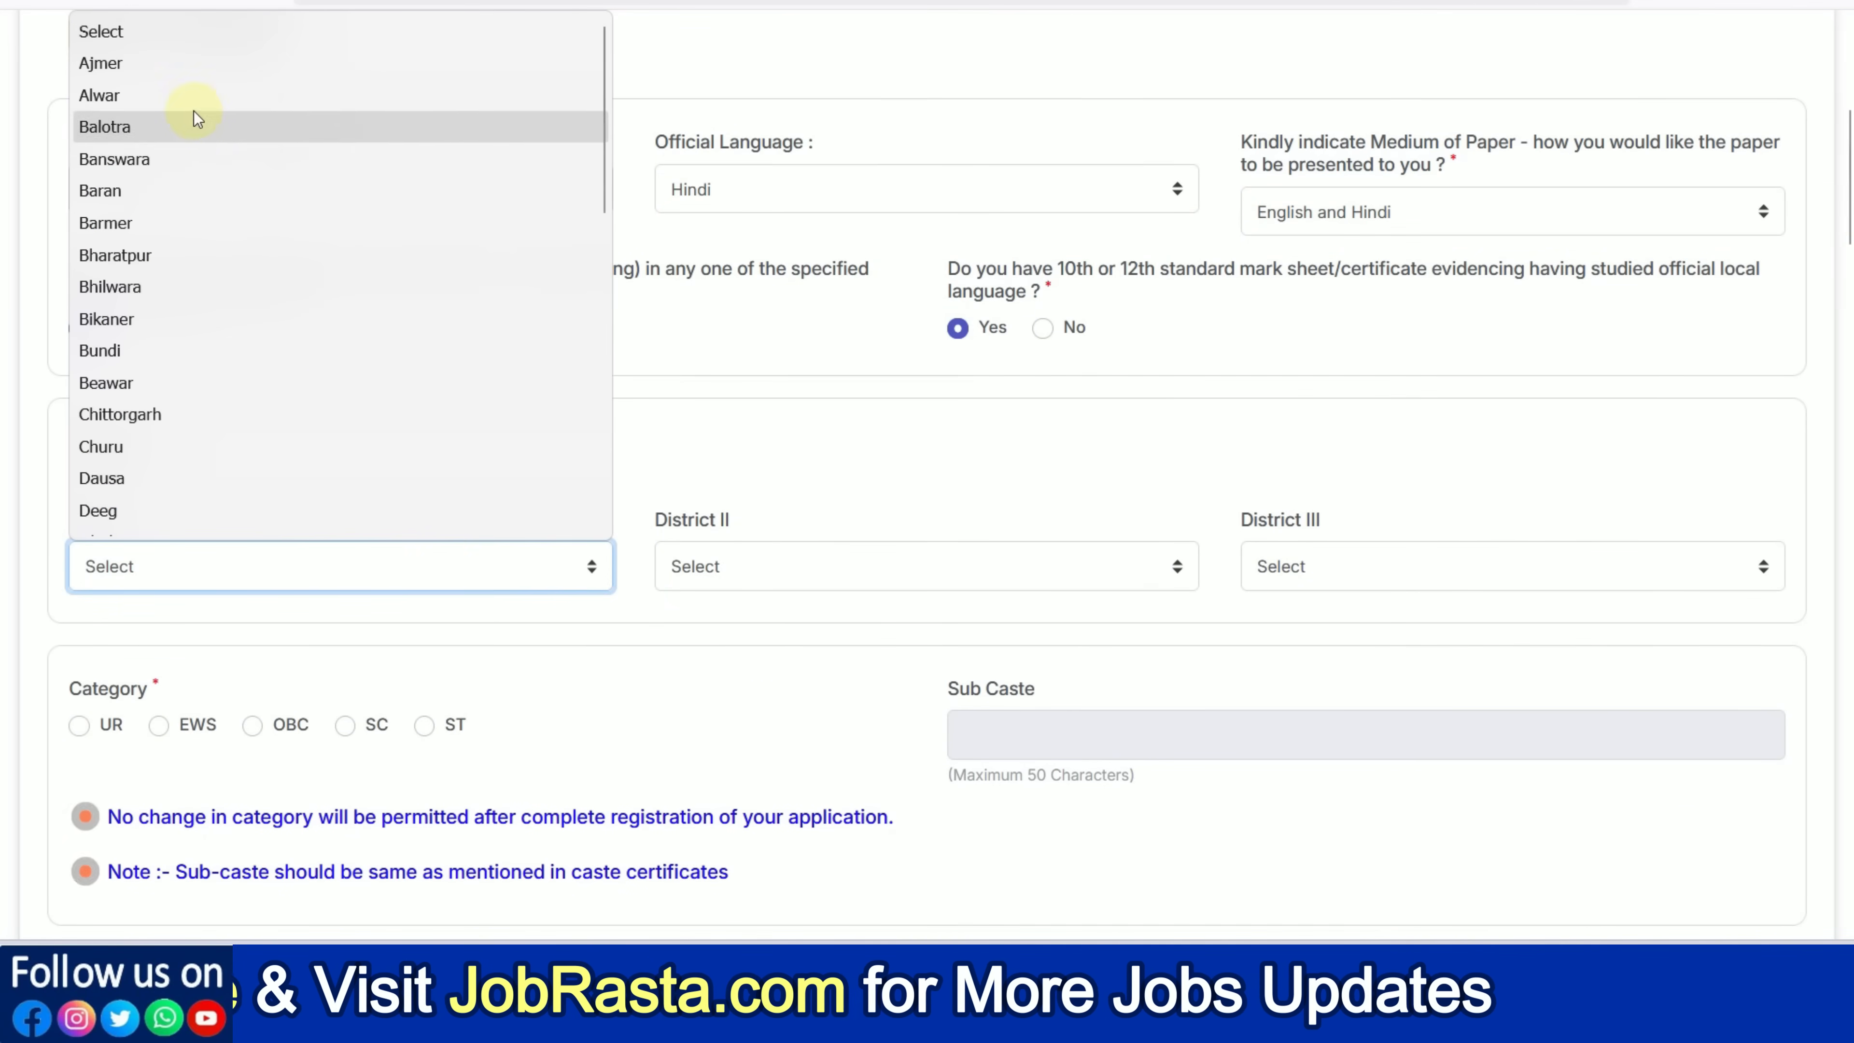
pyautogui.click(183, 95)
pyautogui.click(724, 549)
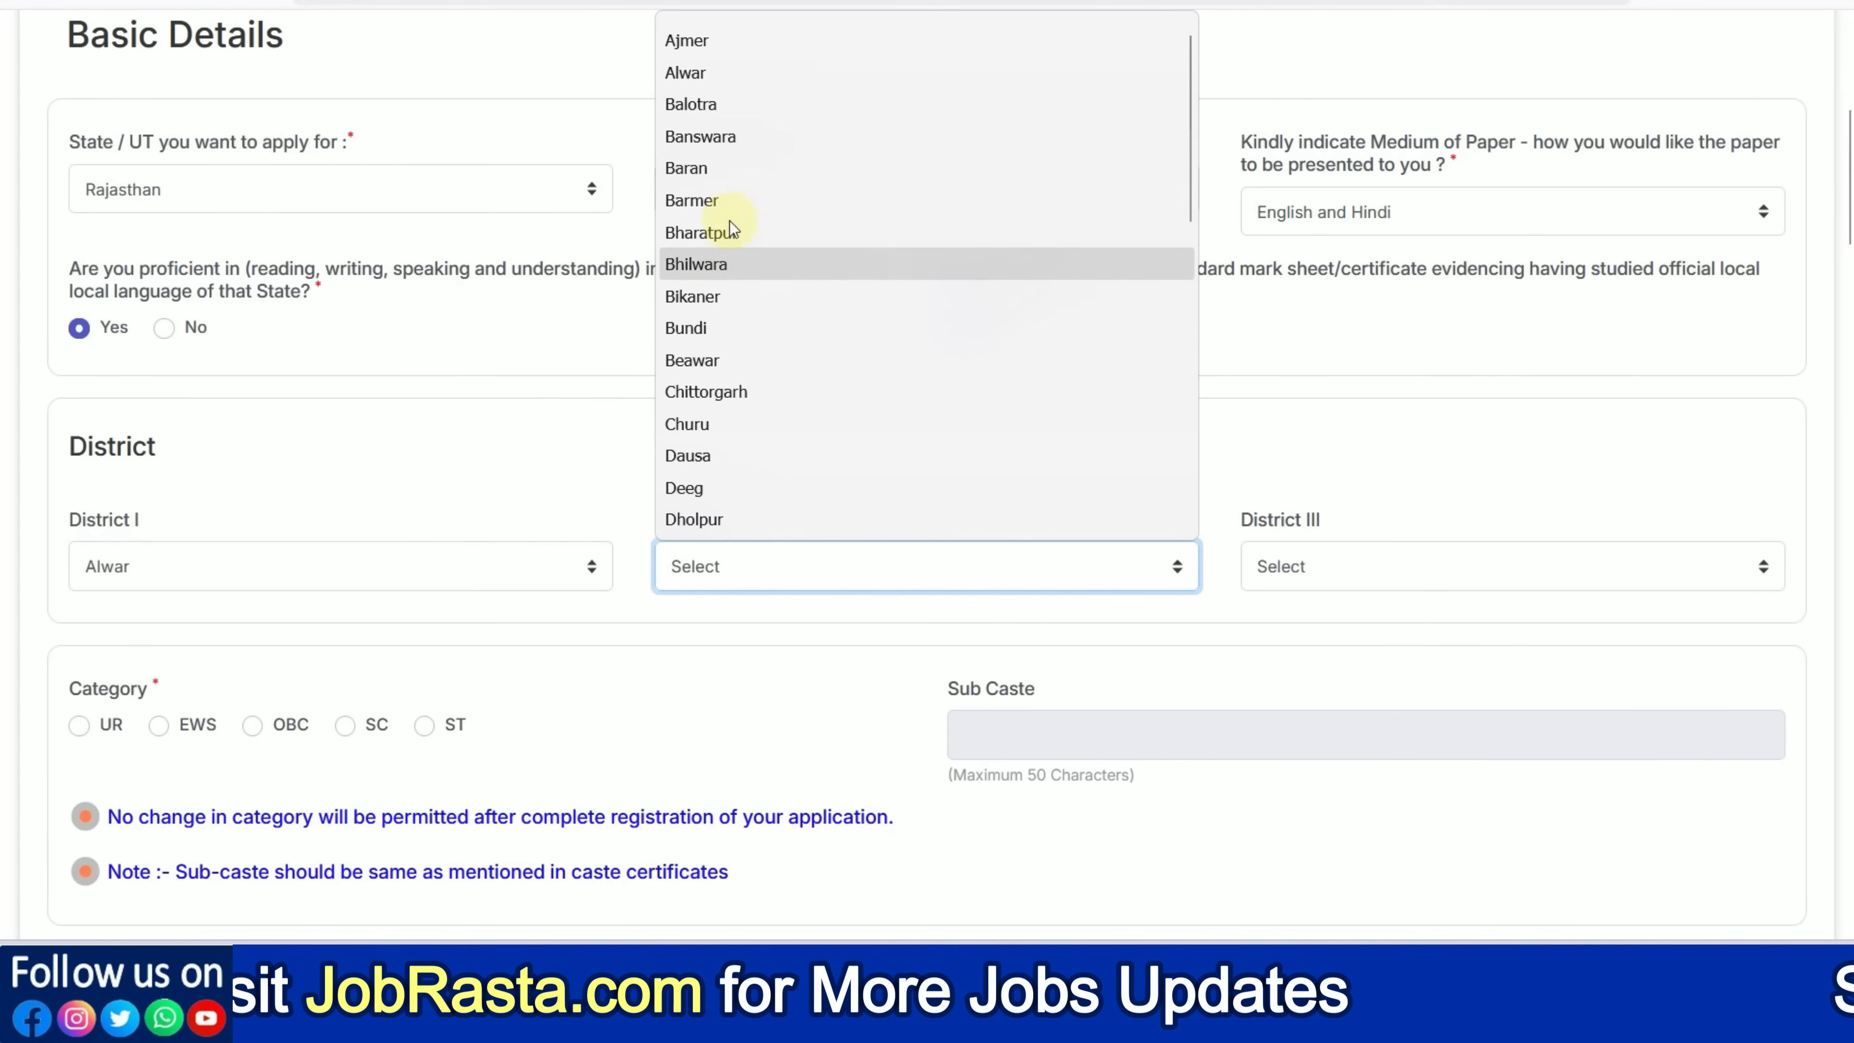
pyautogui.click(716, 232)
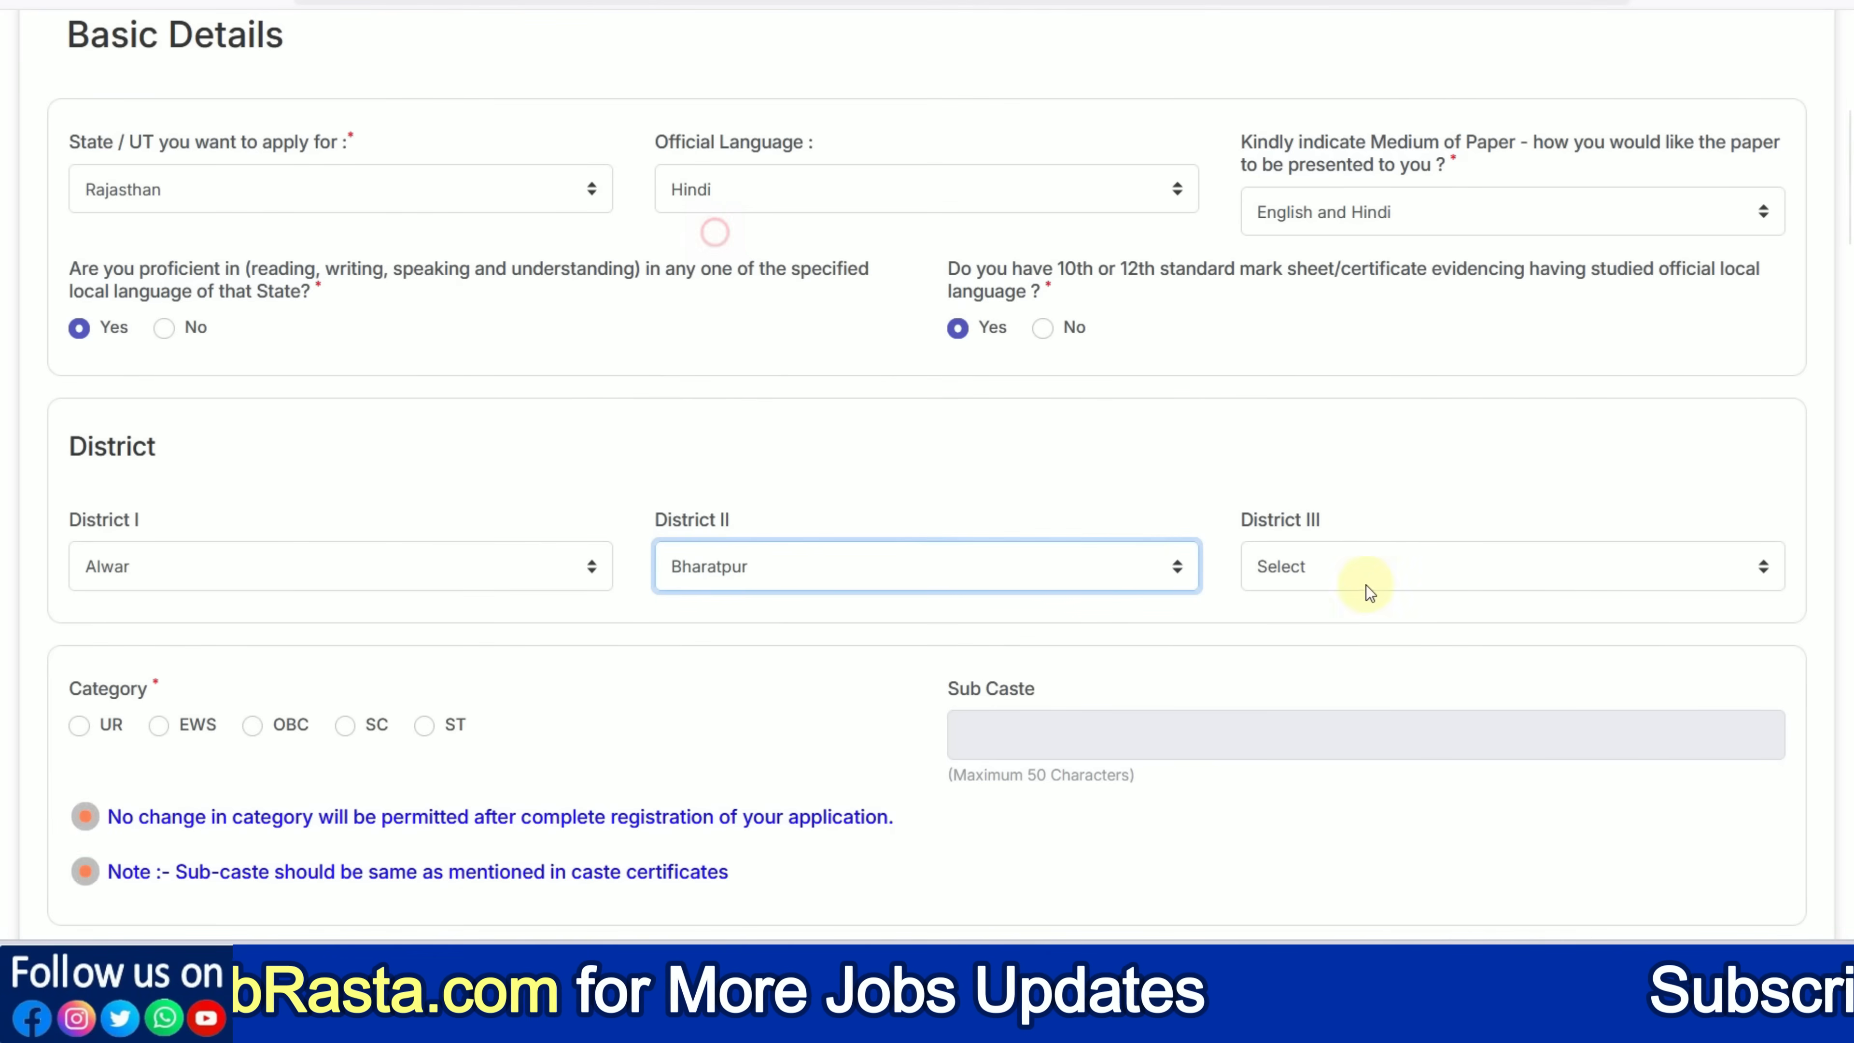
pyautogui.click(1343, 577)
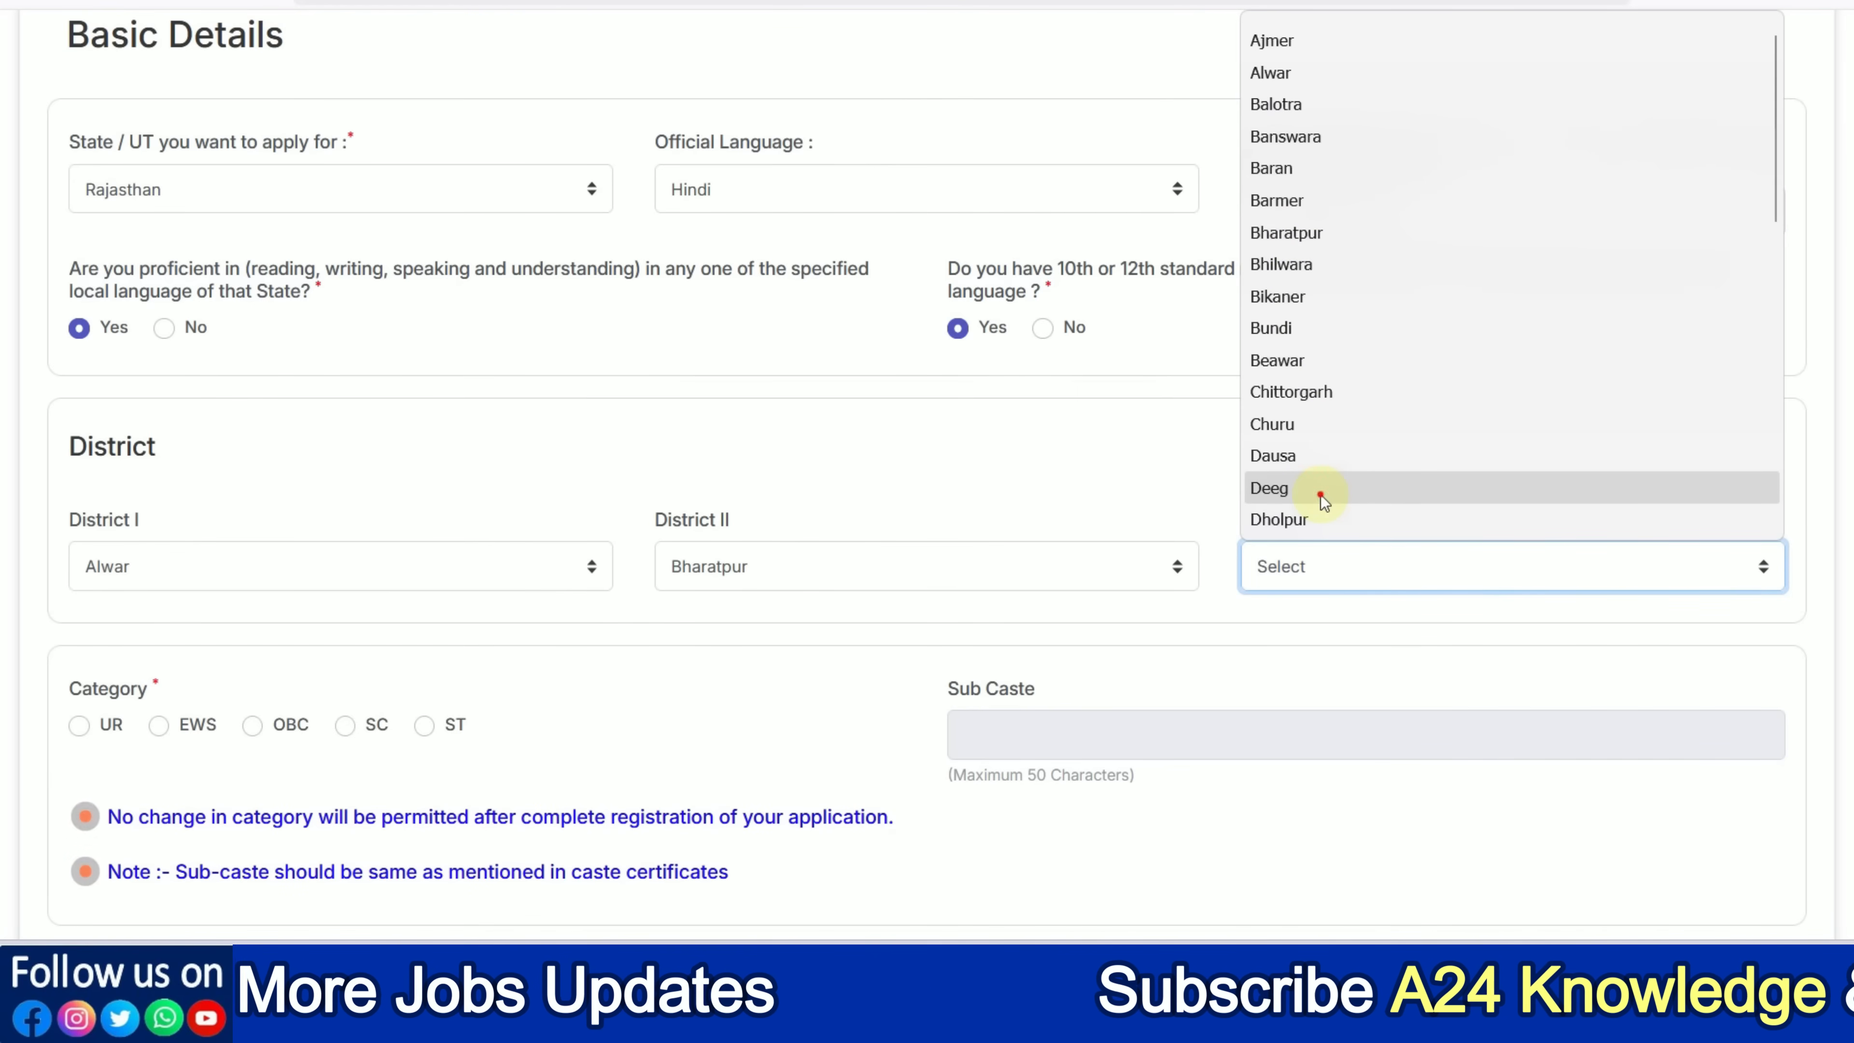
pyautogui.click(1306, 459)
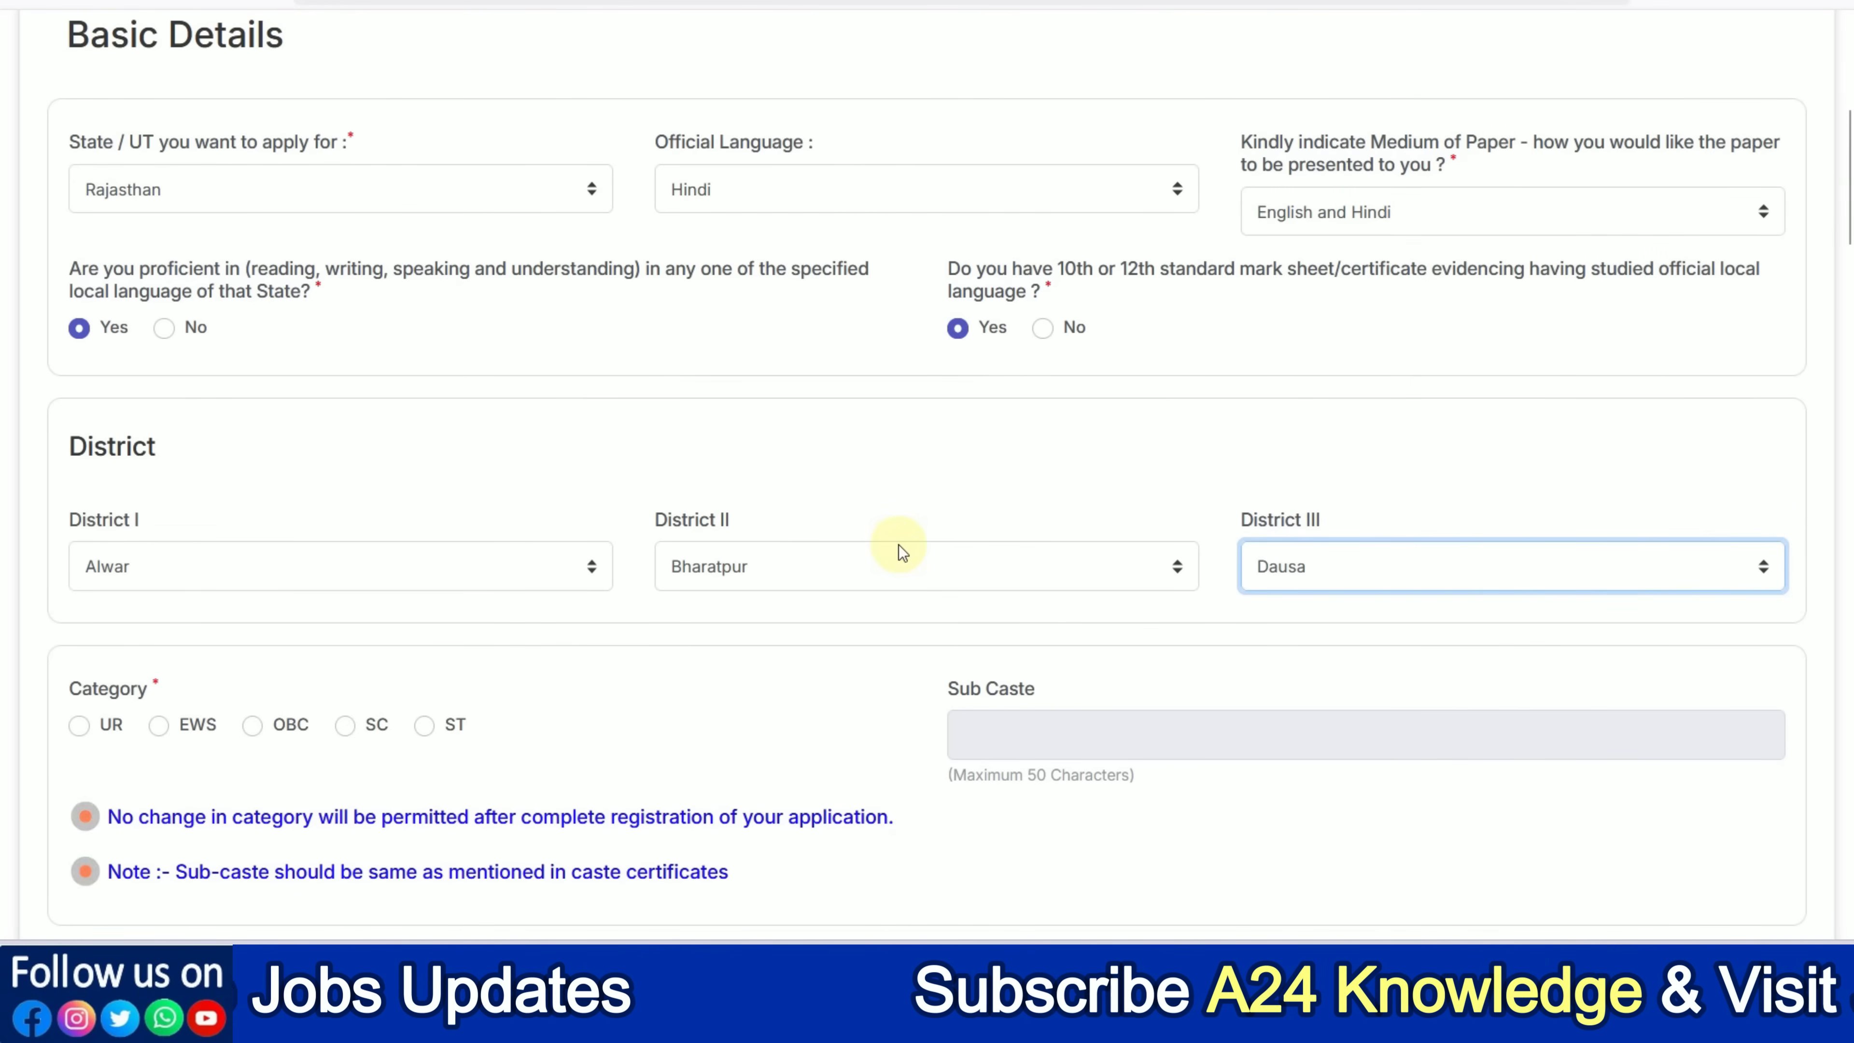
# Select SC as the applicant's category and move to the Sub Caste box
pyautogui.scroll(-2, 898, 545)
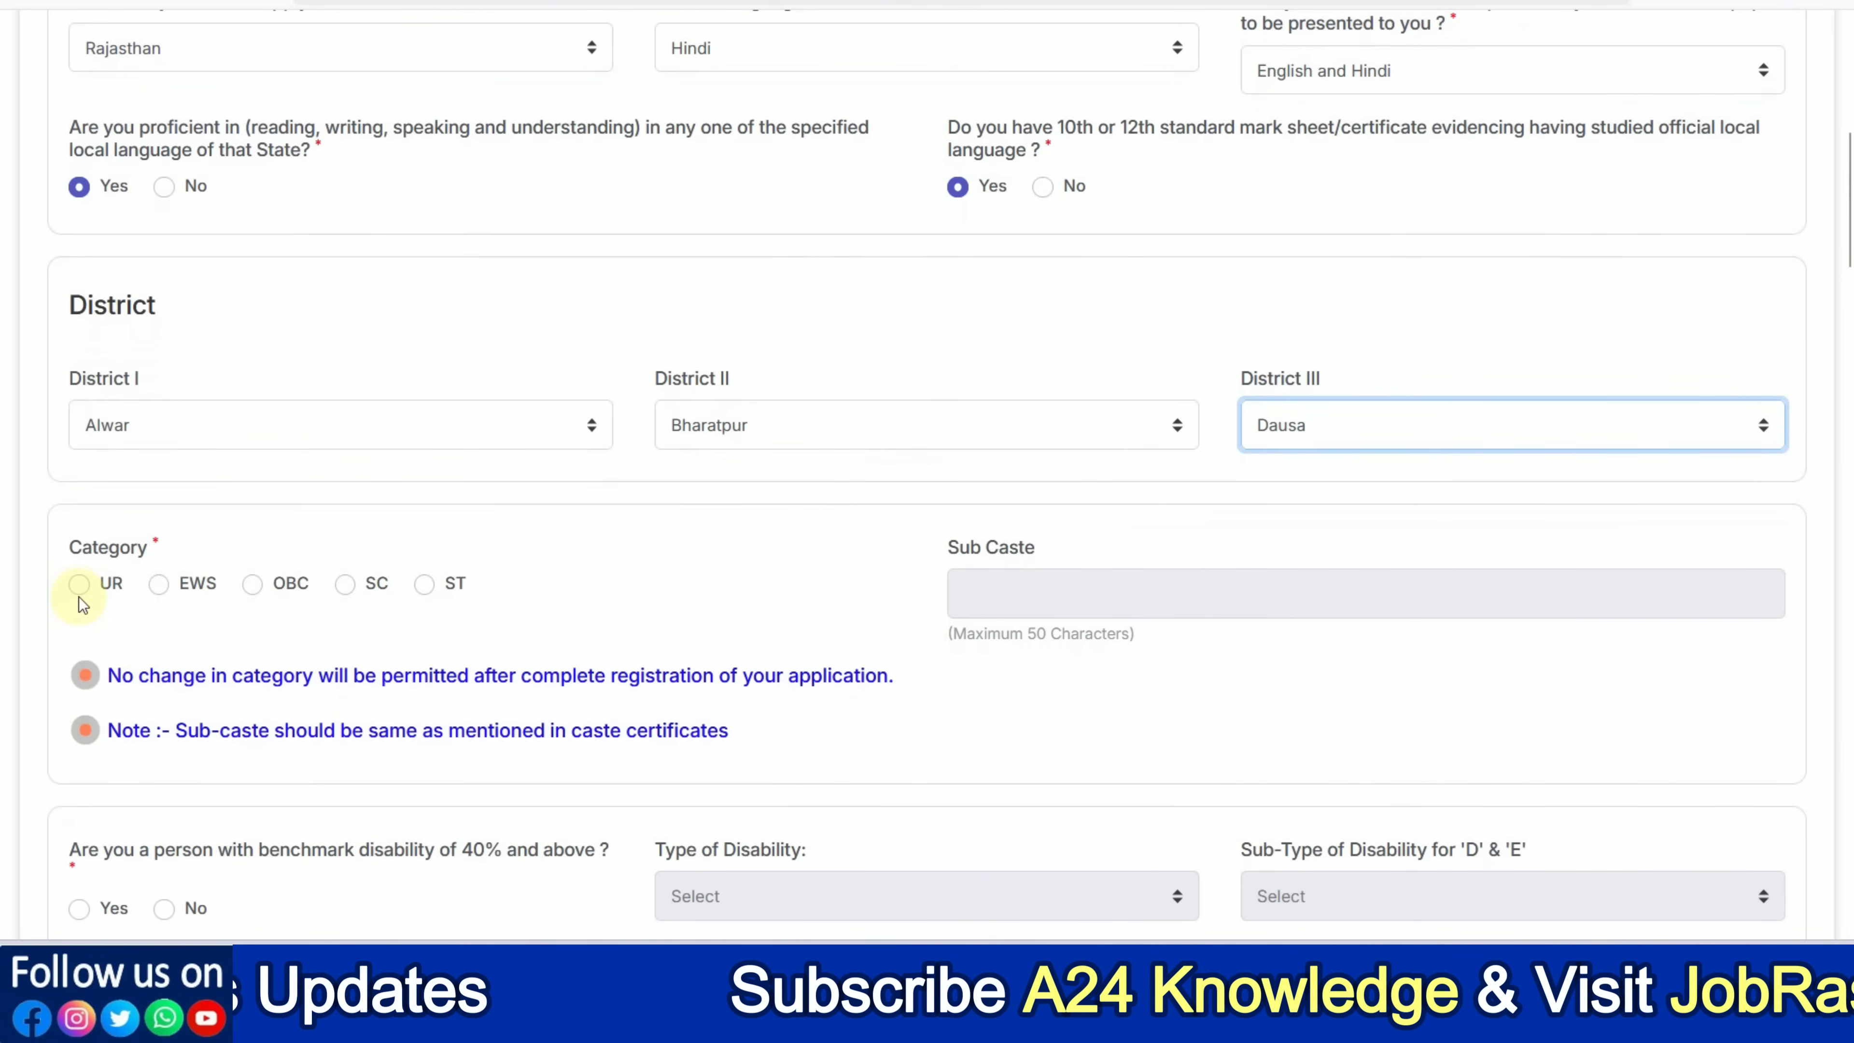
pyautogui.click(342, 596)
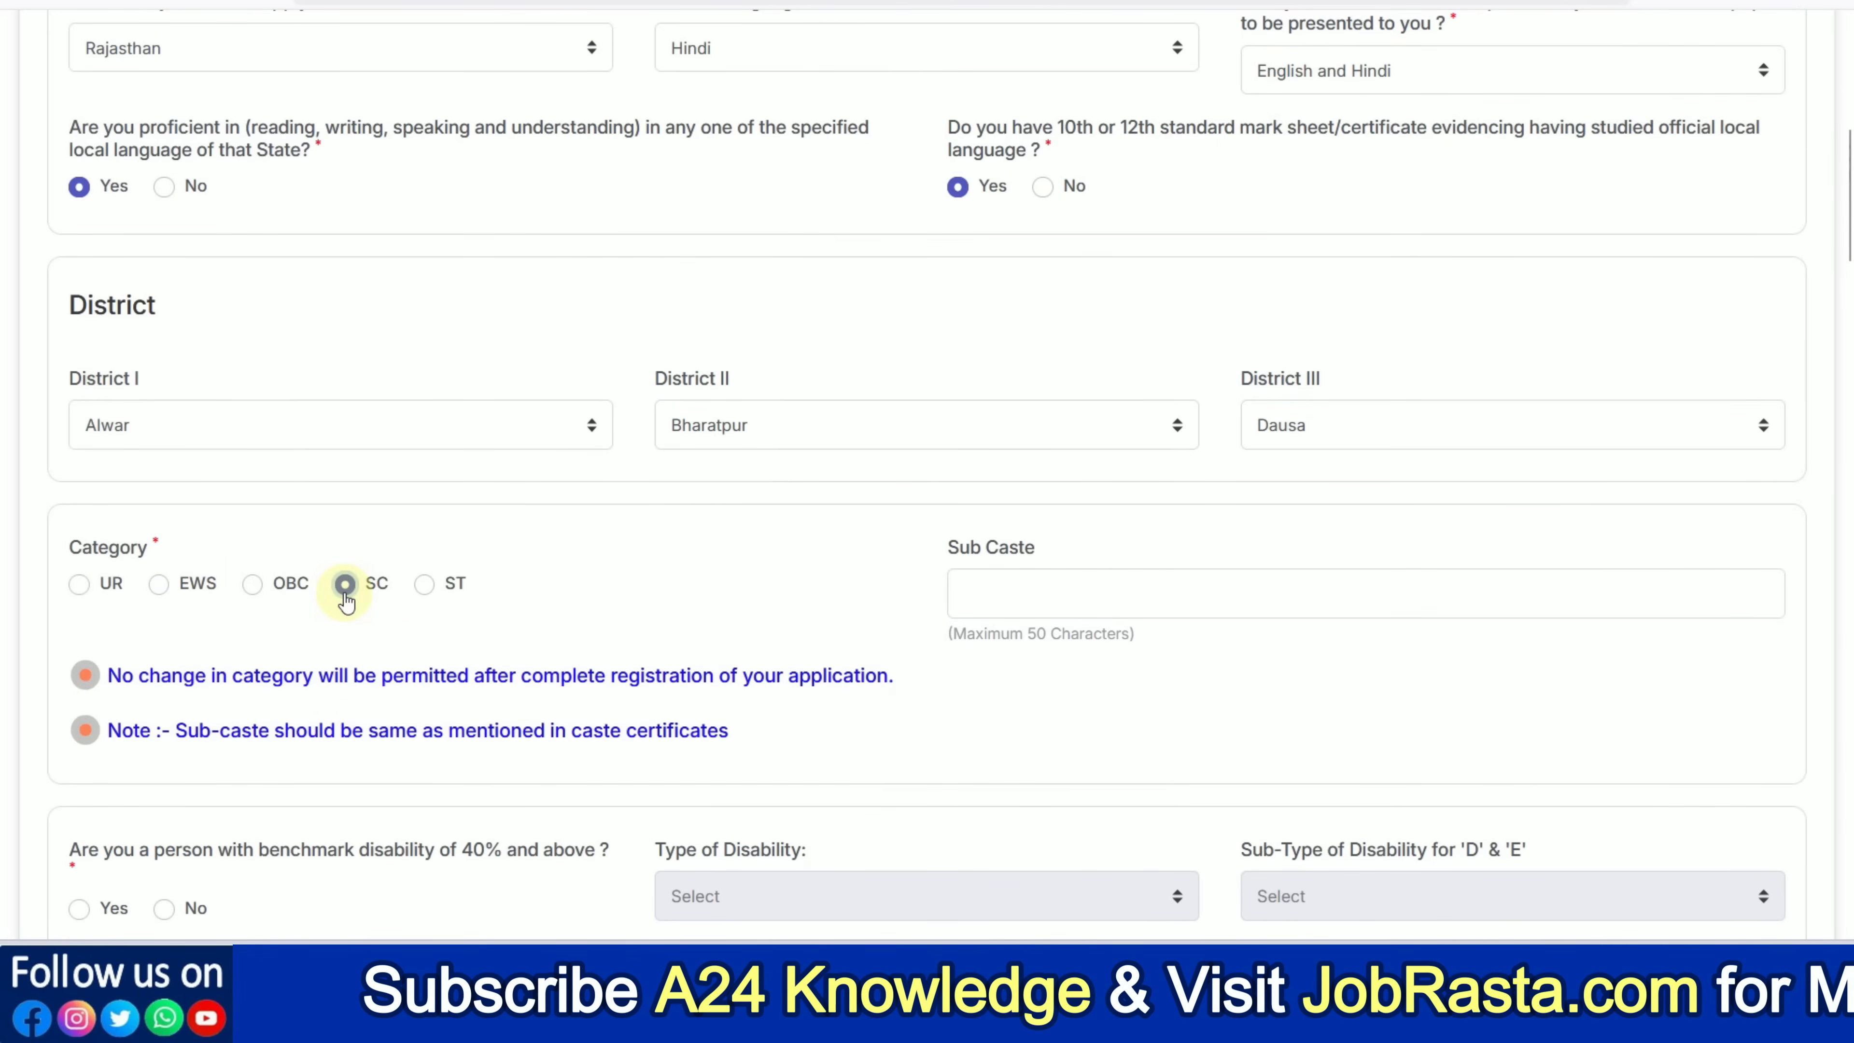
pyautogui.click(1013, 599)
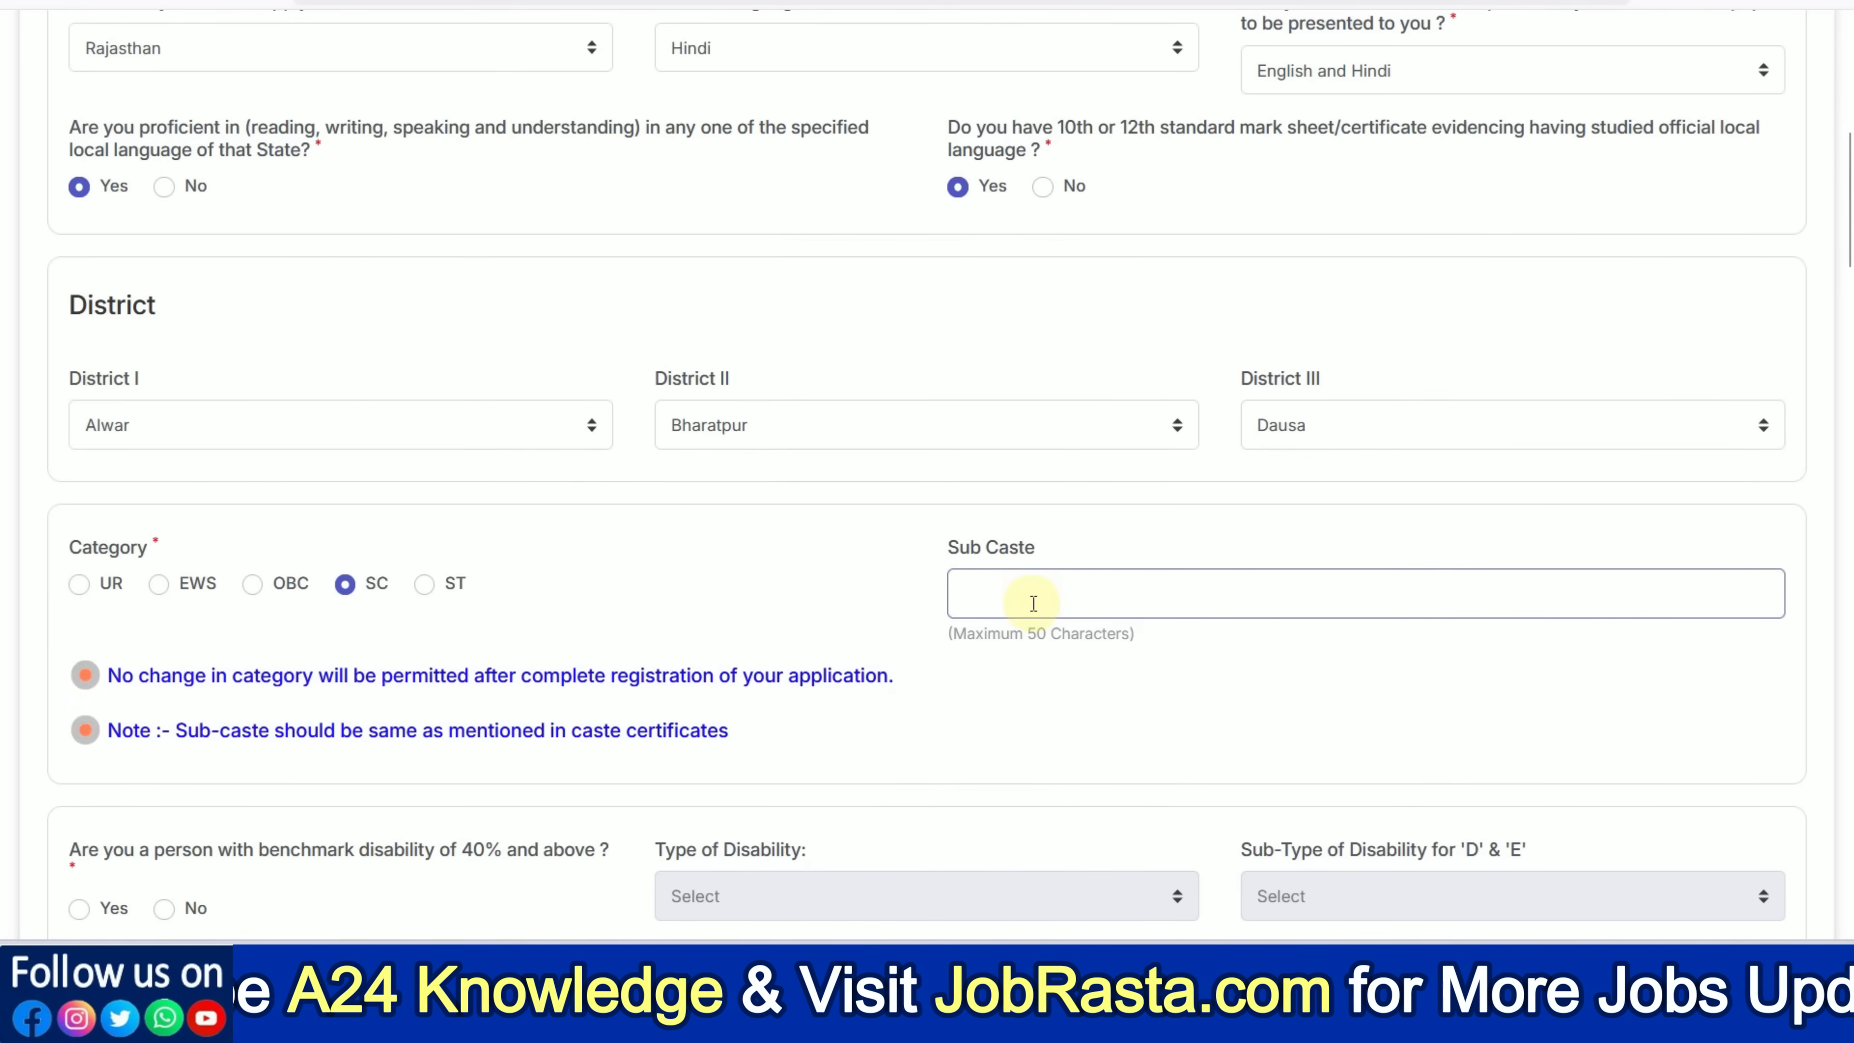
# Answer No to both the 40% benchmark disability and the writing-difficulty disability questions
pyautogui.scroll(-5, 1034, 603)
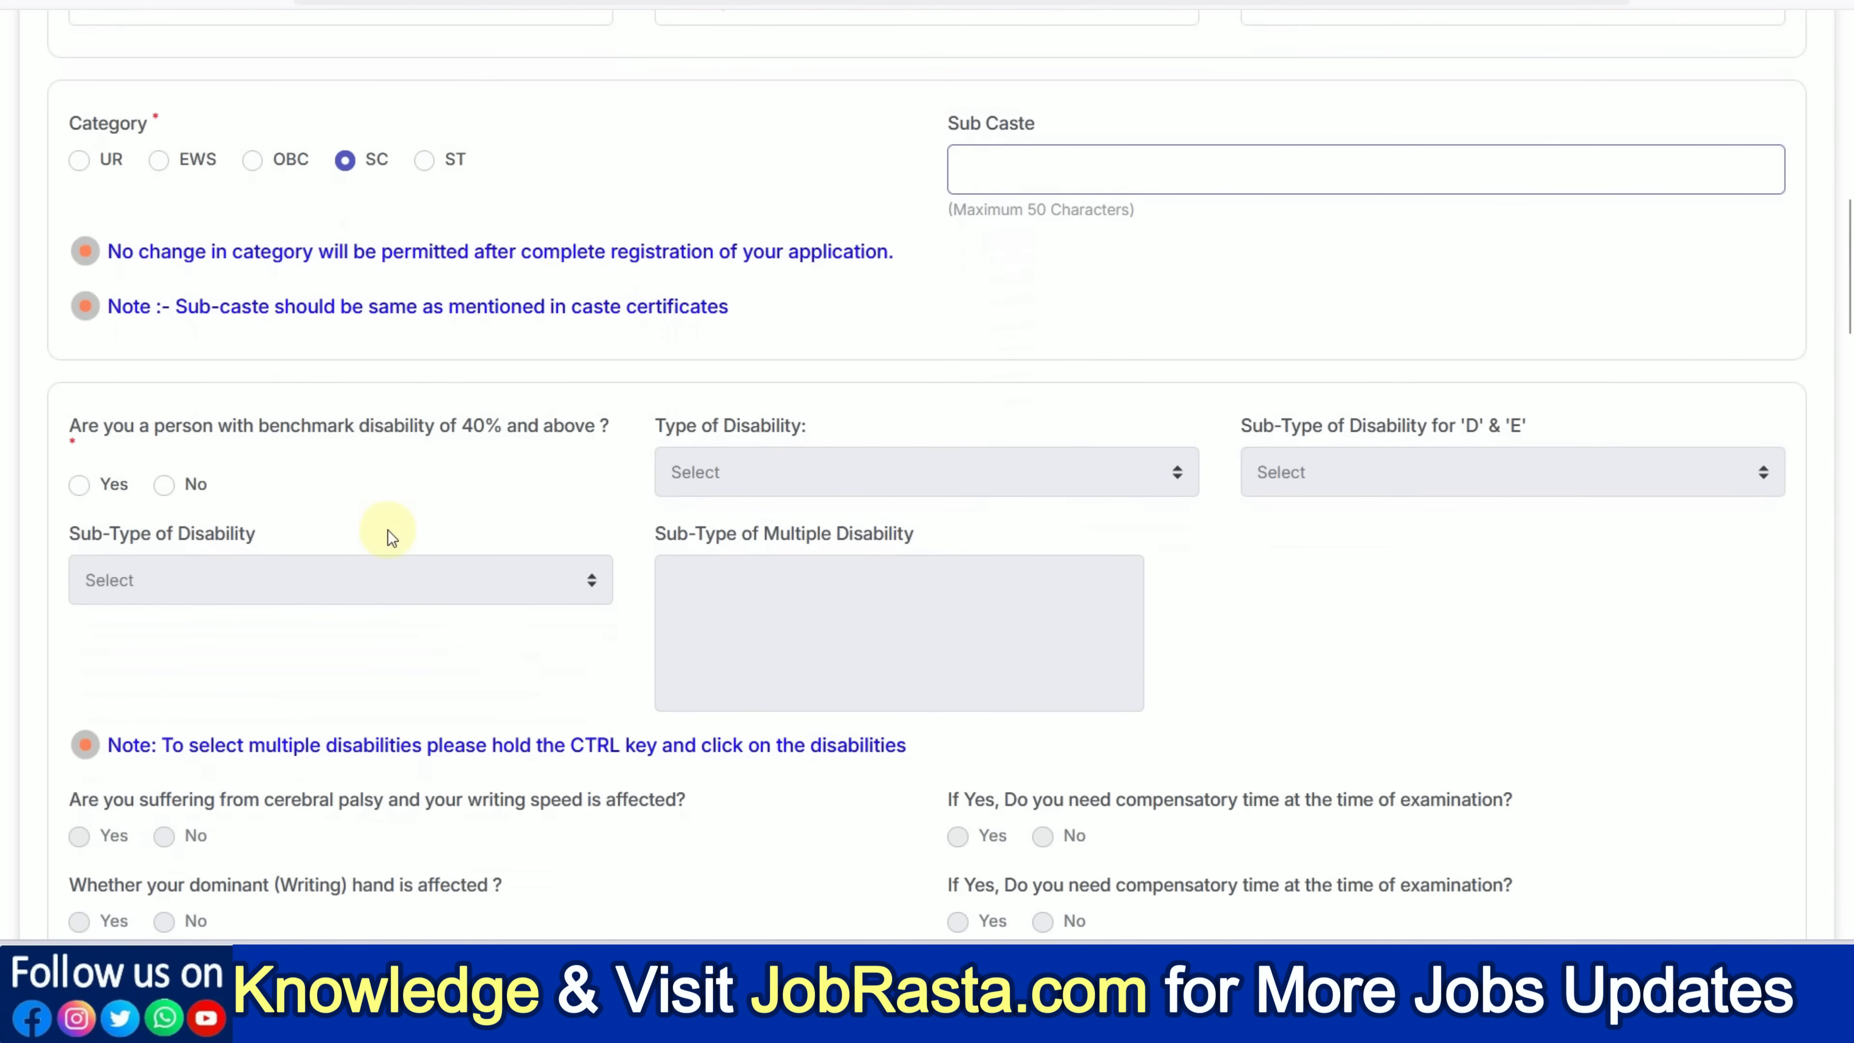
pyautogui.click(77, 485)
pyautogui.click(868, 476)
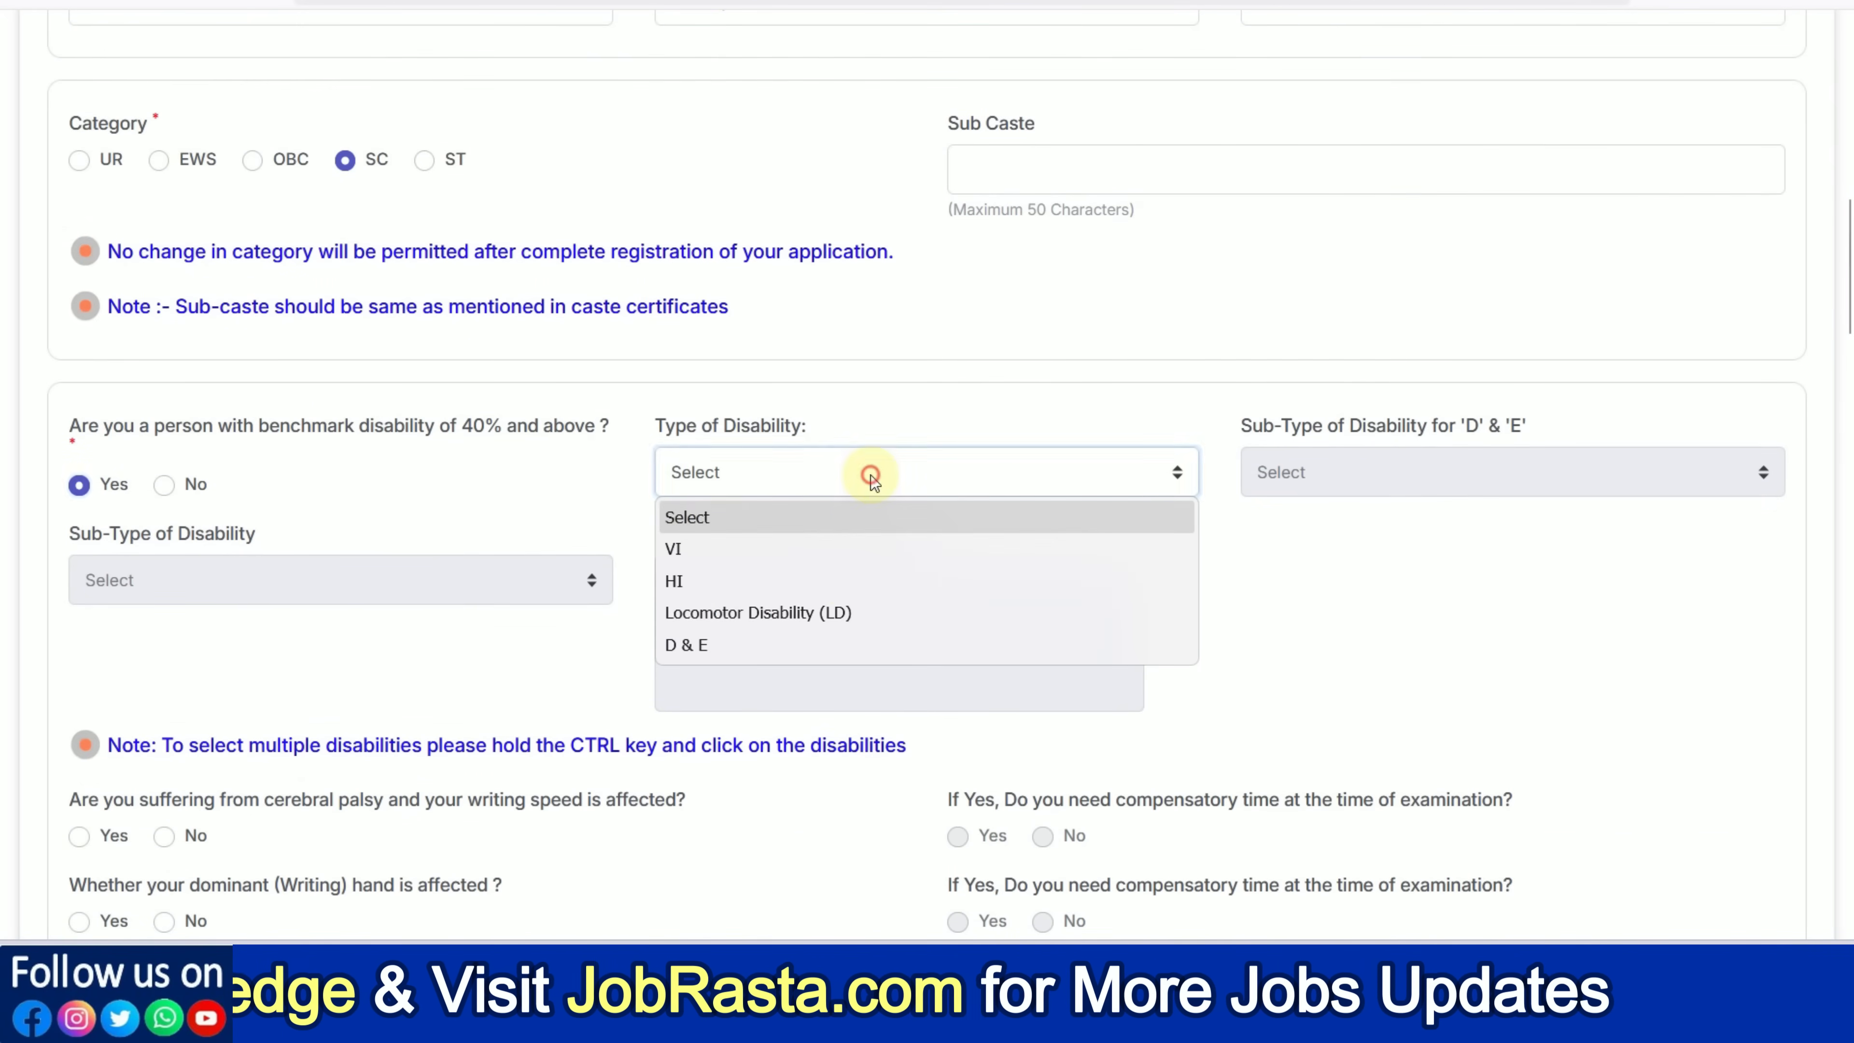
pyautogui.click(1398, 561)
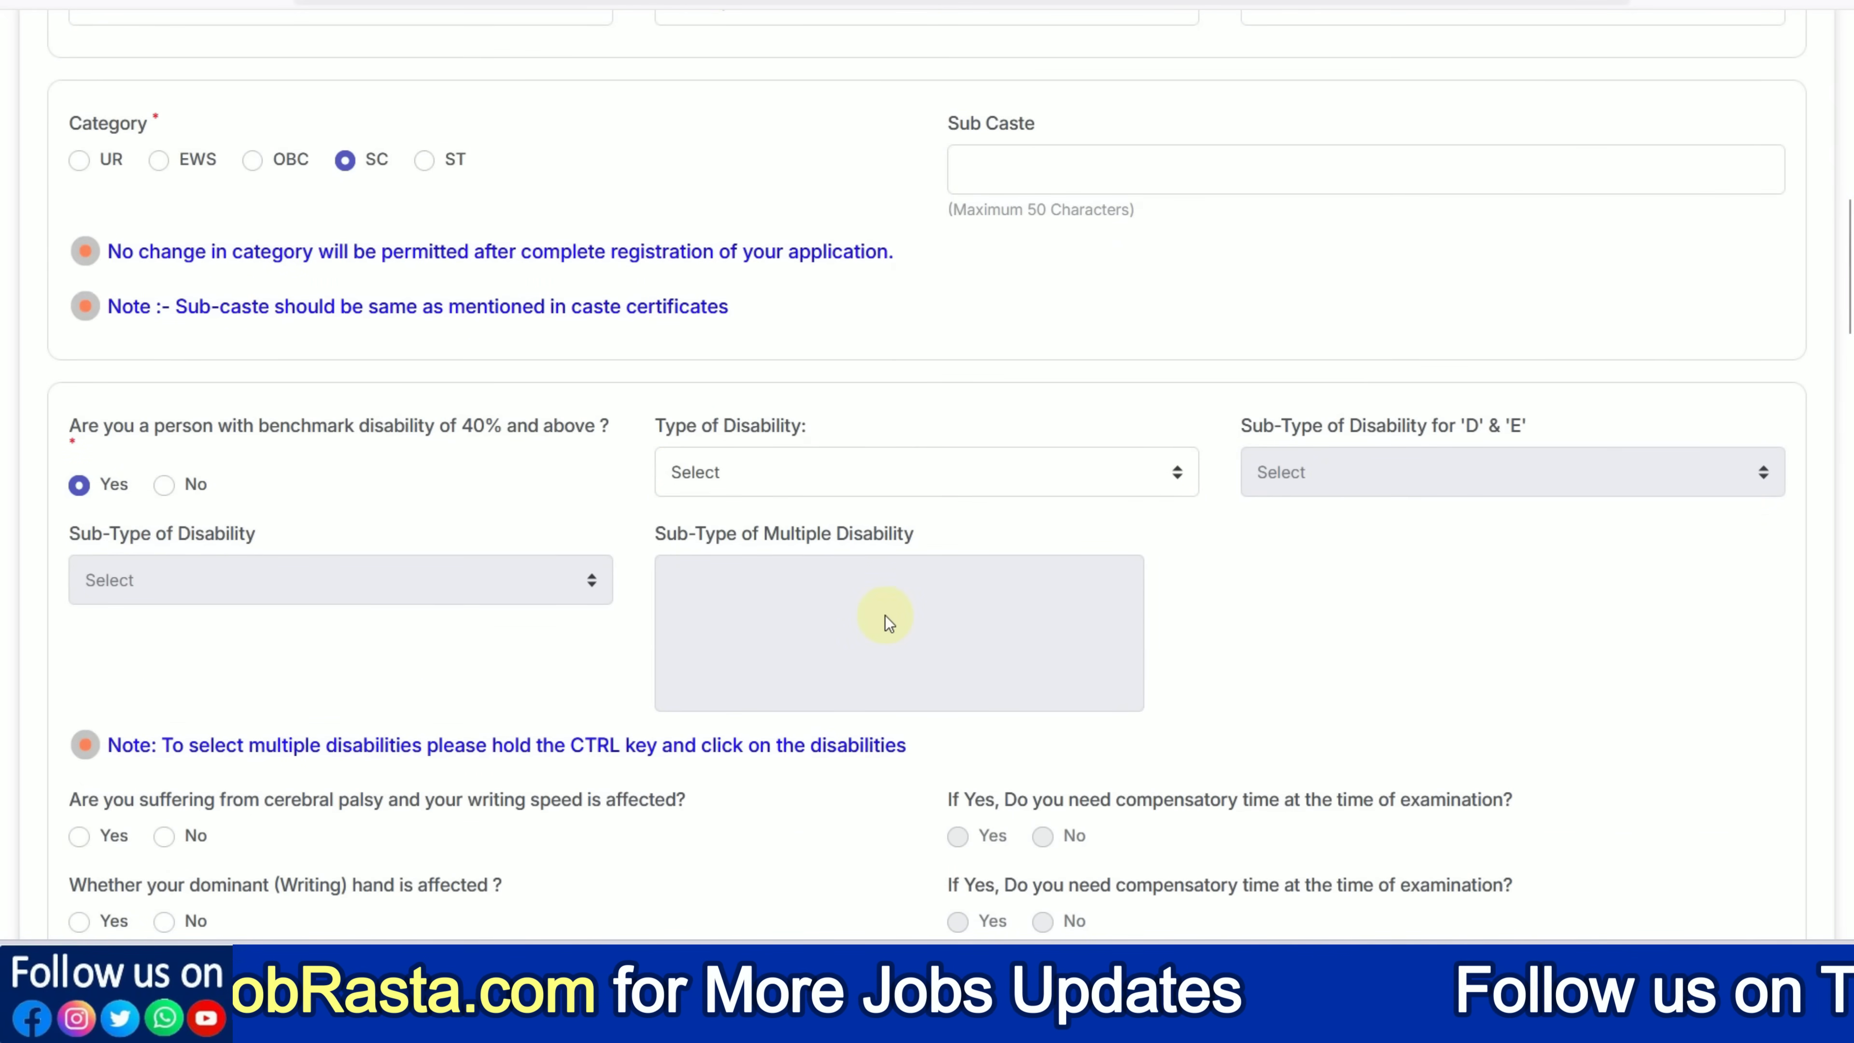
pyautogui.scroll(-2, 494, 722)
pyautogui.scroll(-2, 461, 721)
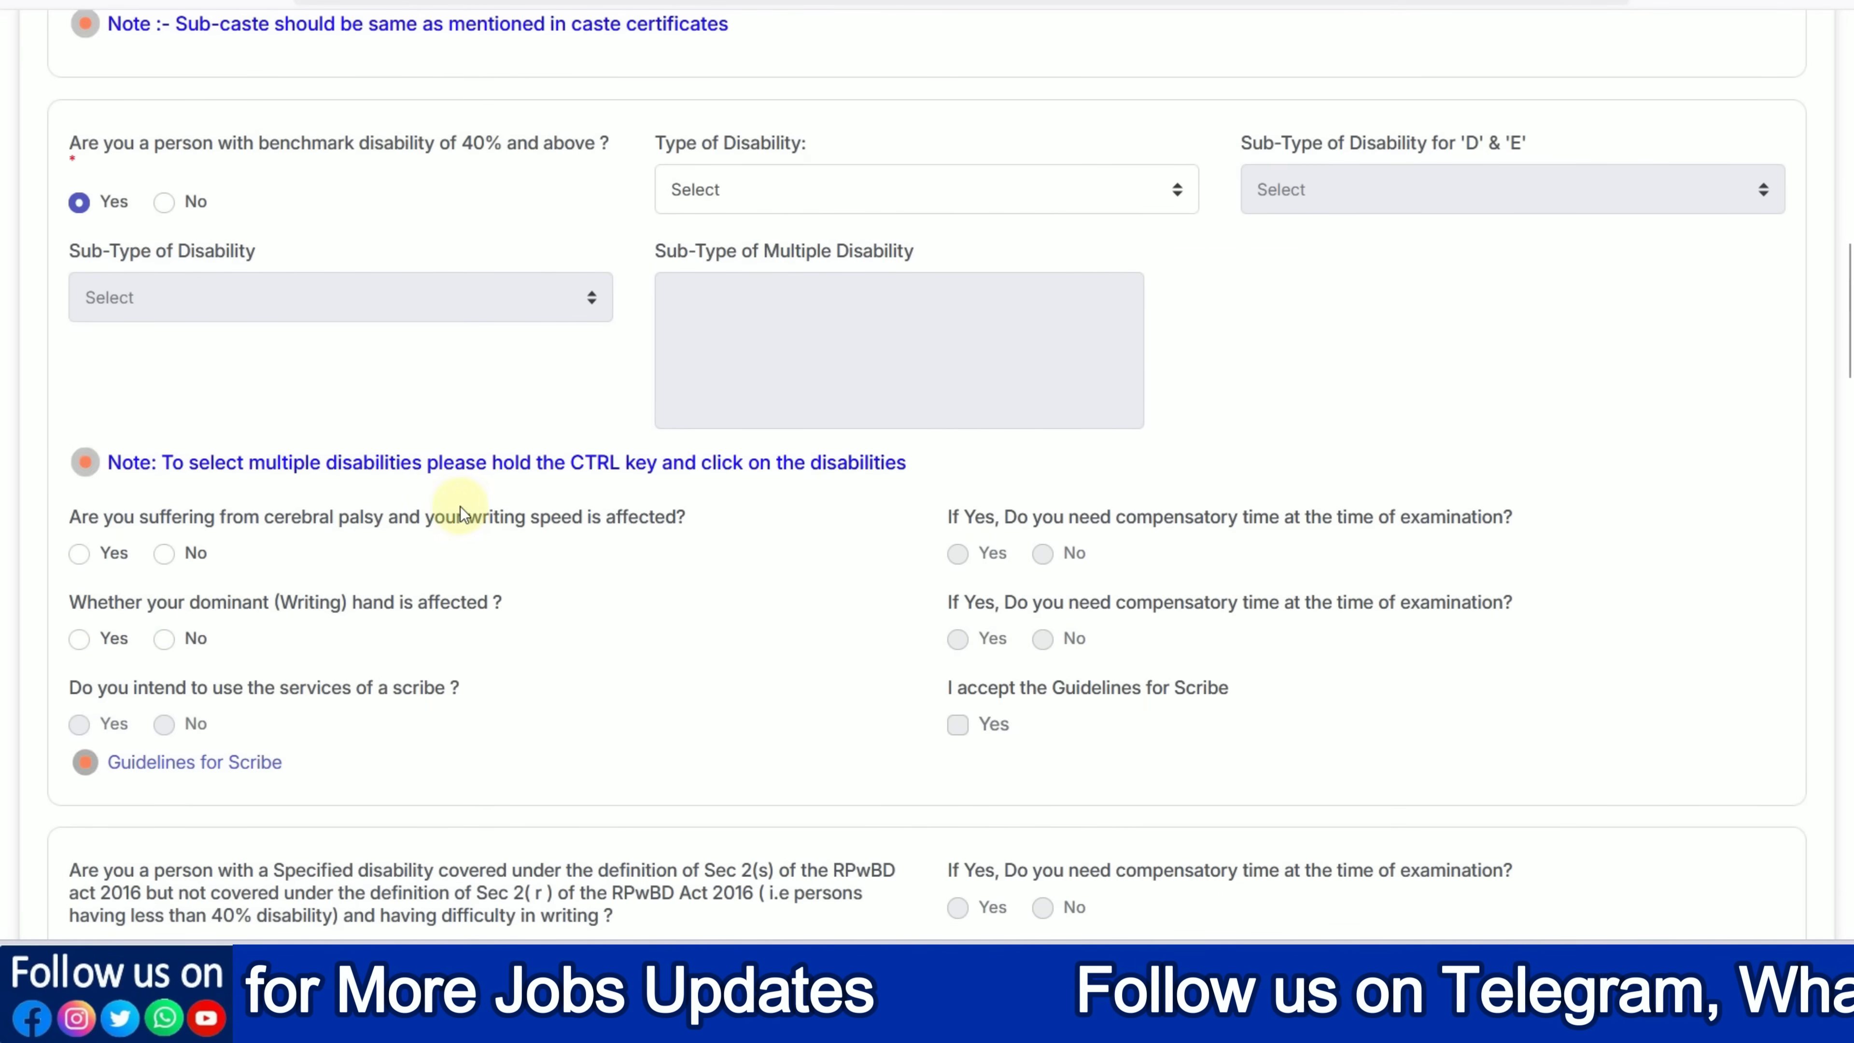
pyautogui.click(168, 207)
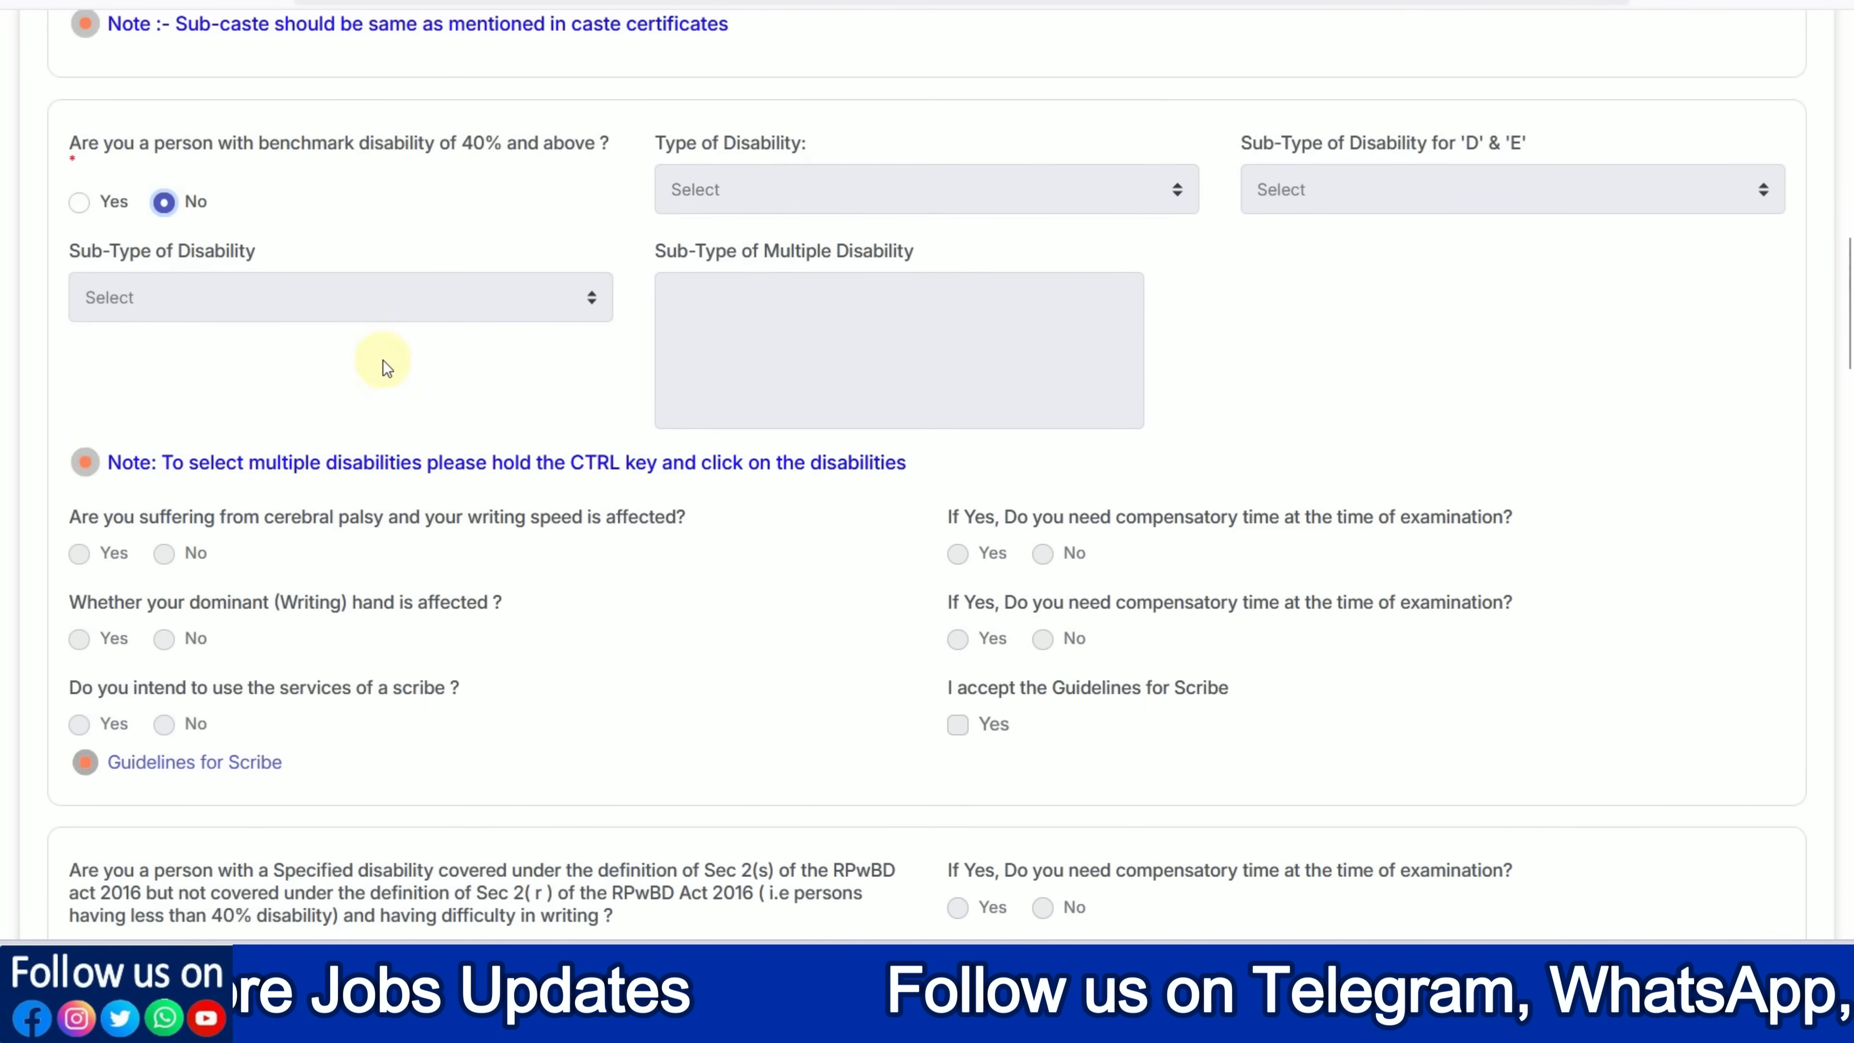
pyautogui.scroll(-6, 447, 426)
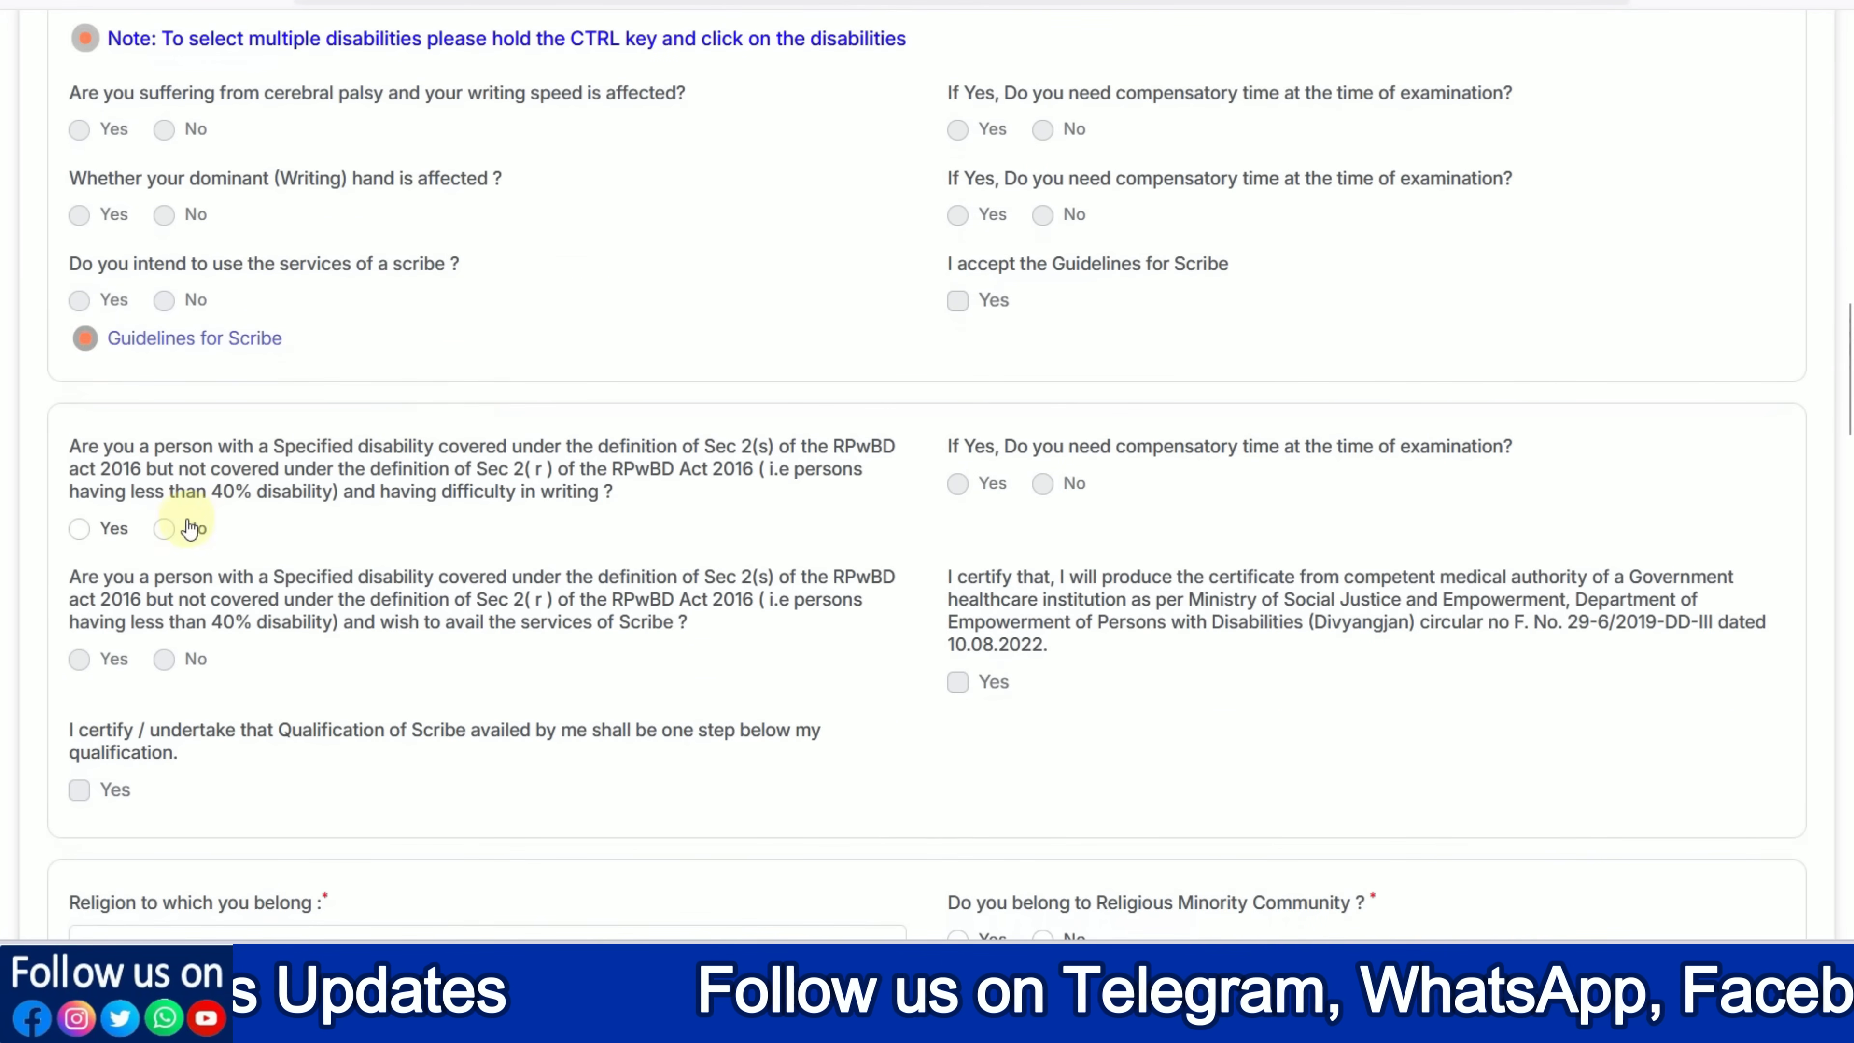
pyautogui.click(165, 528)
# Set religion to Hindu and answer No to the religious minority community question
pyautogui.scroll(-1, 482, 566)
pyautogui.scroll(-5, 488, 570)
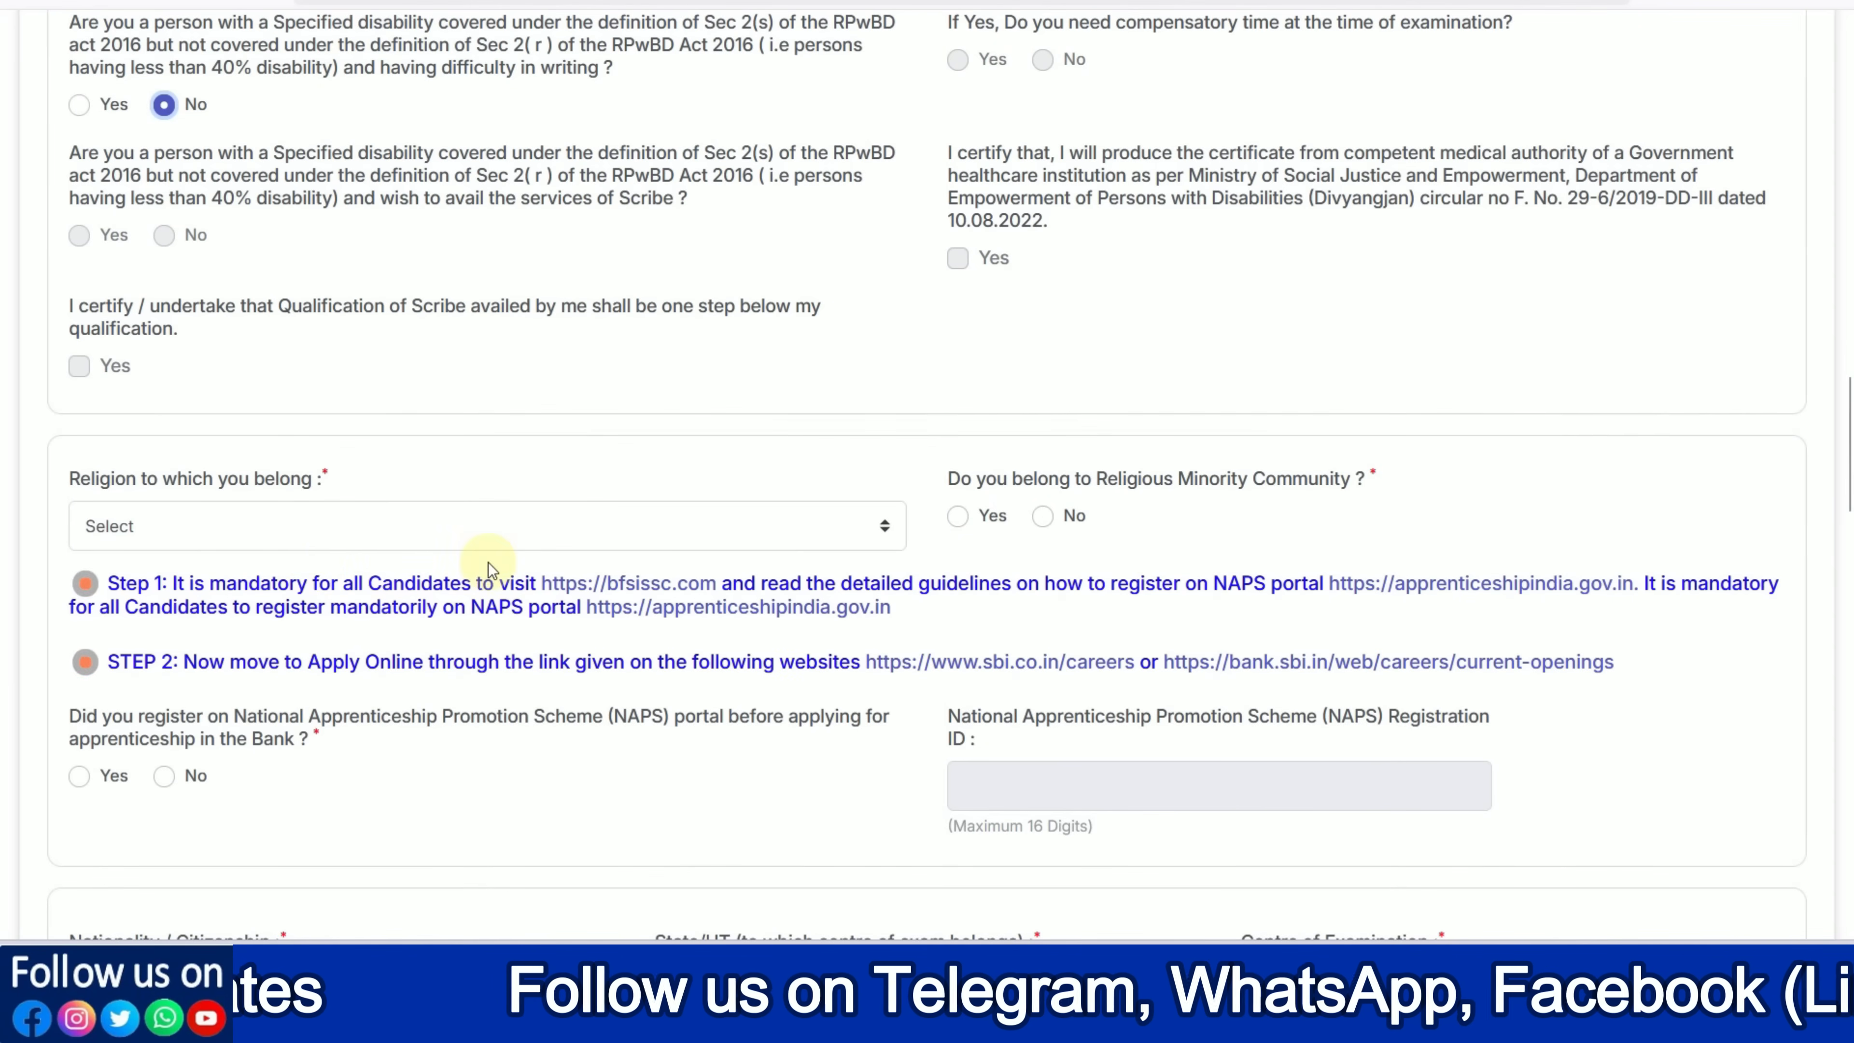
pyautogui.click(248, 526)
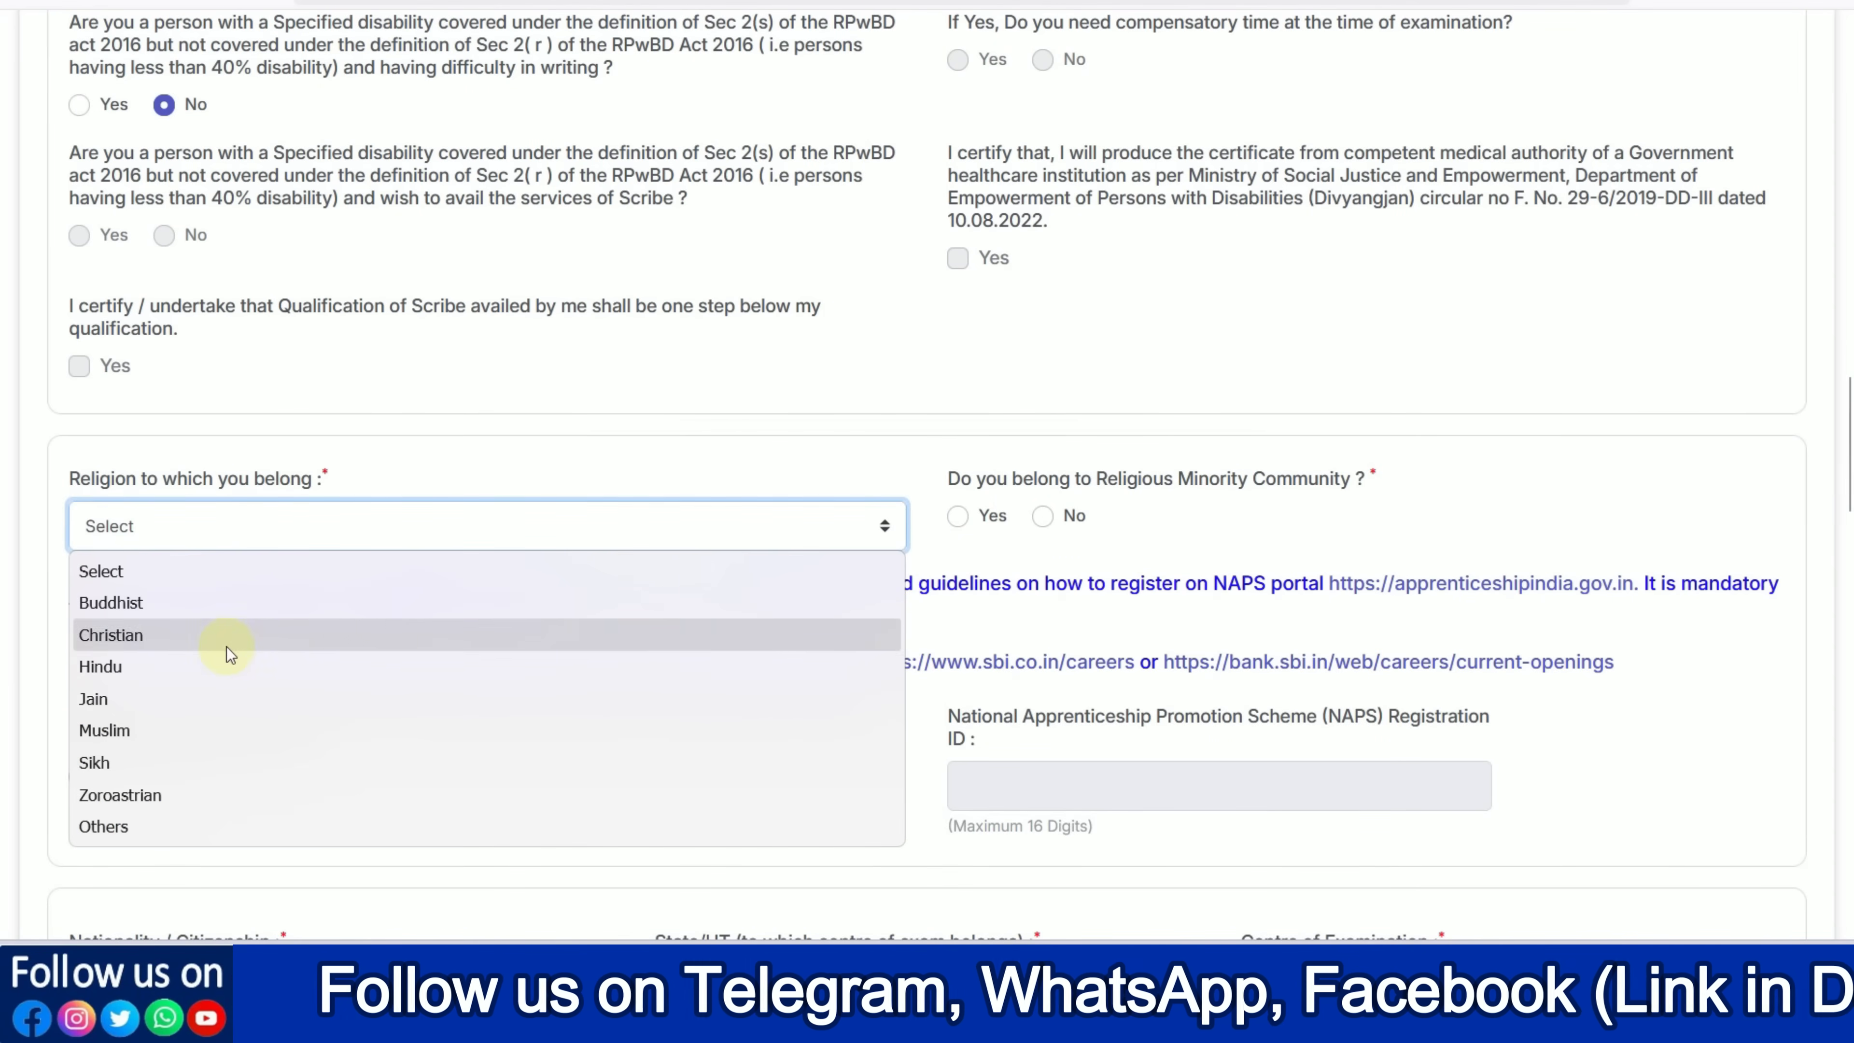
pyautogui.click(228, 664)
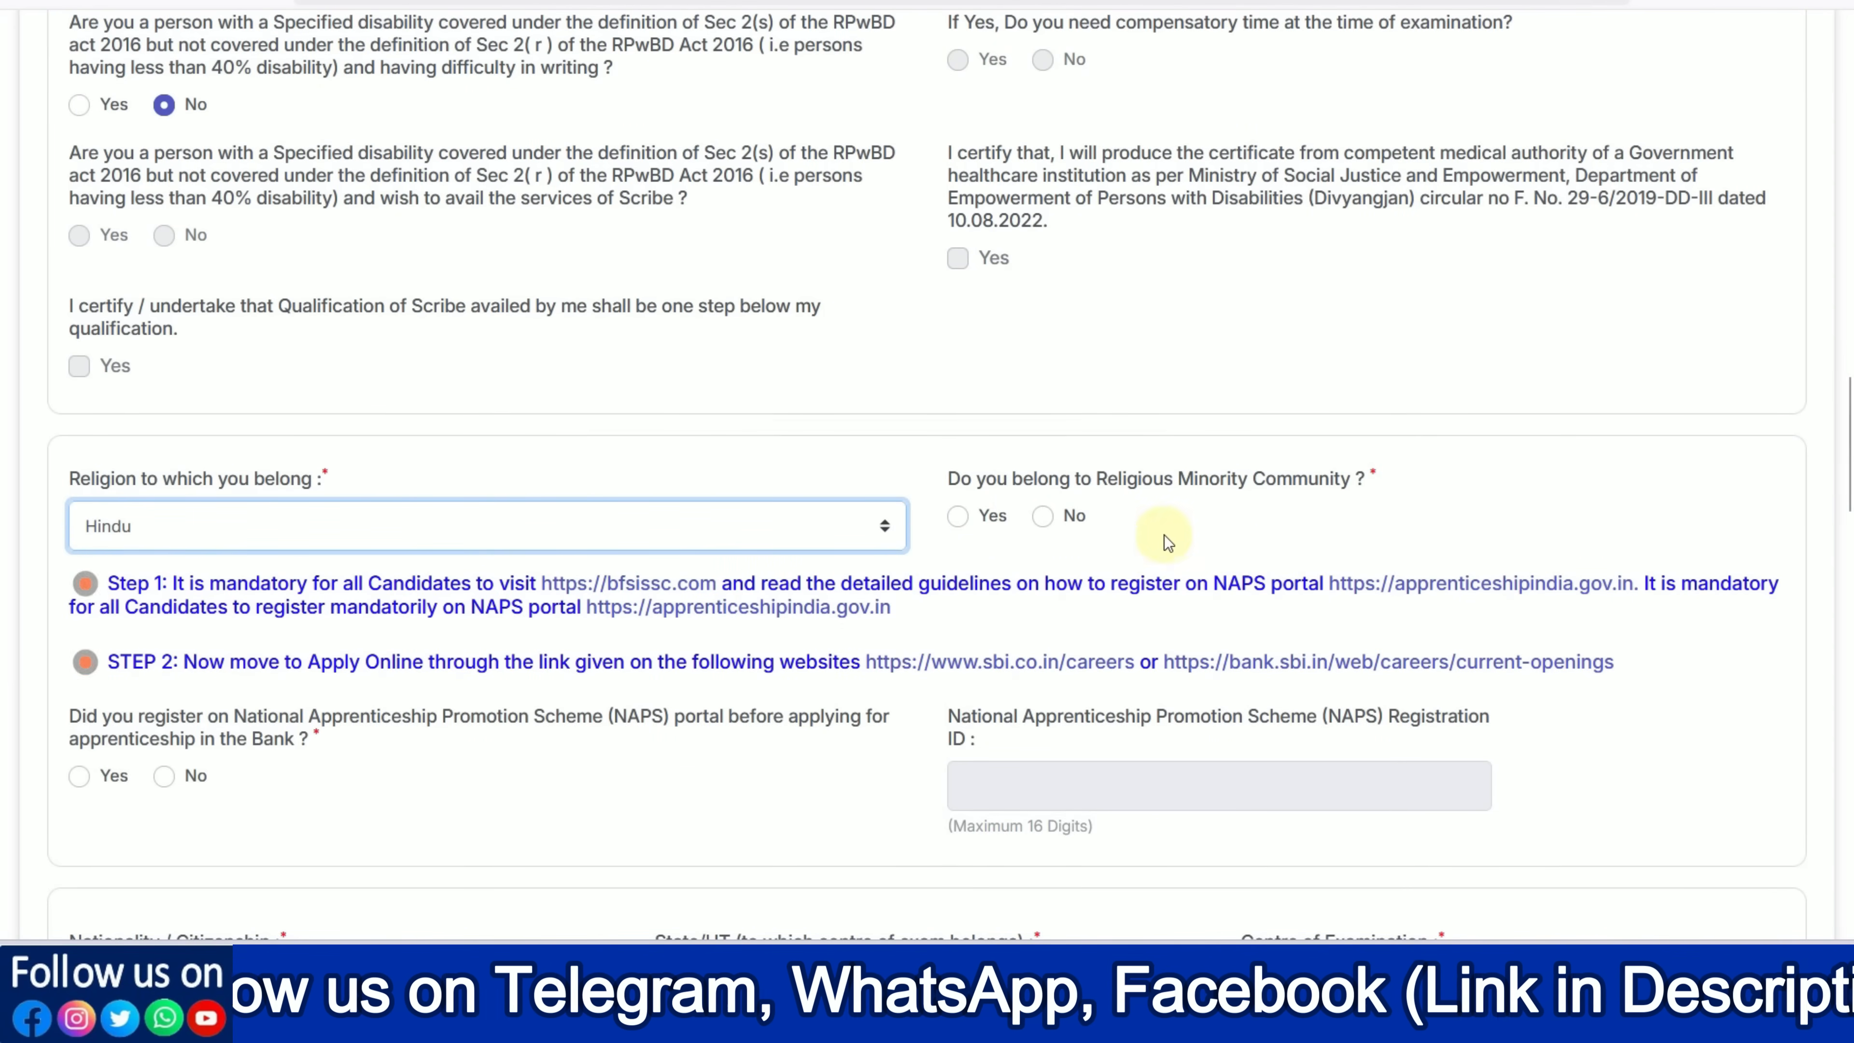
pyautogui.click(956, 518)
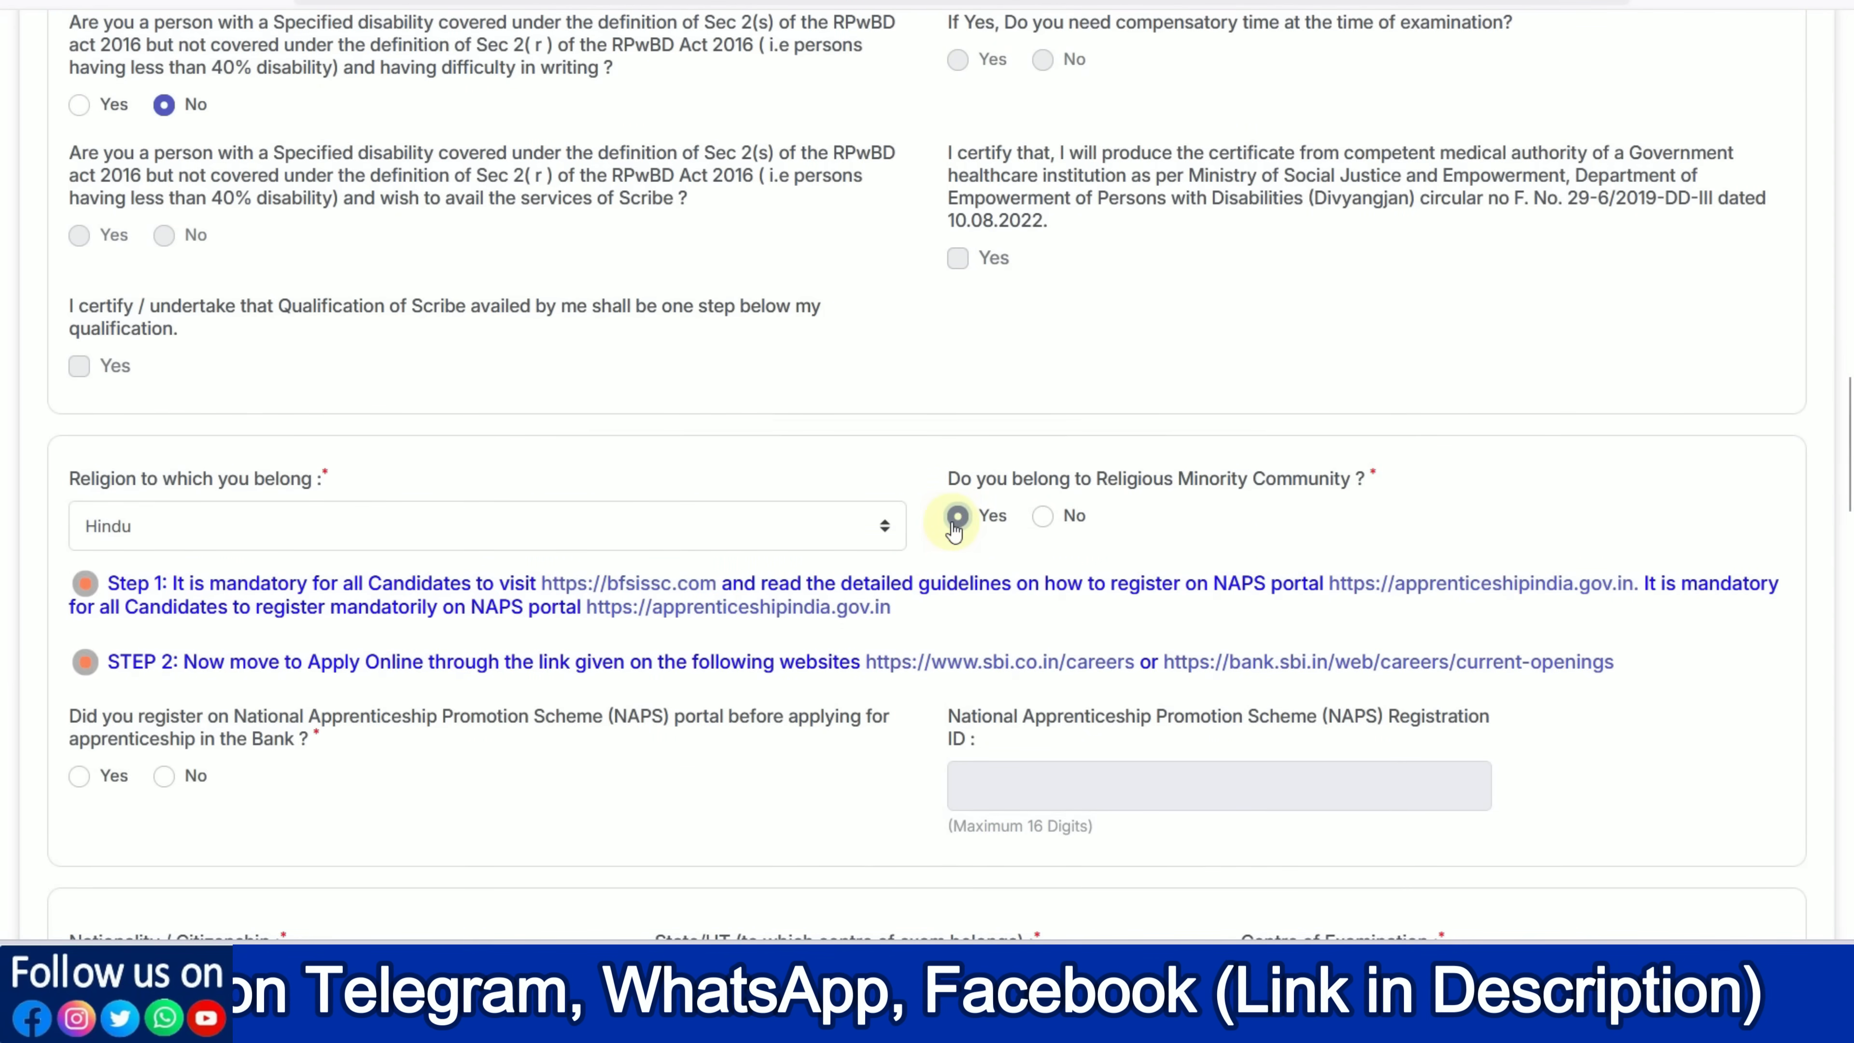
pyautogui.click(1041, 519)
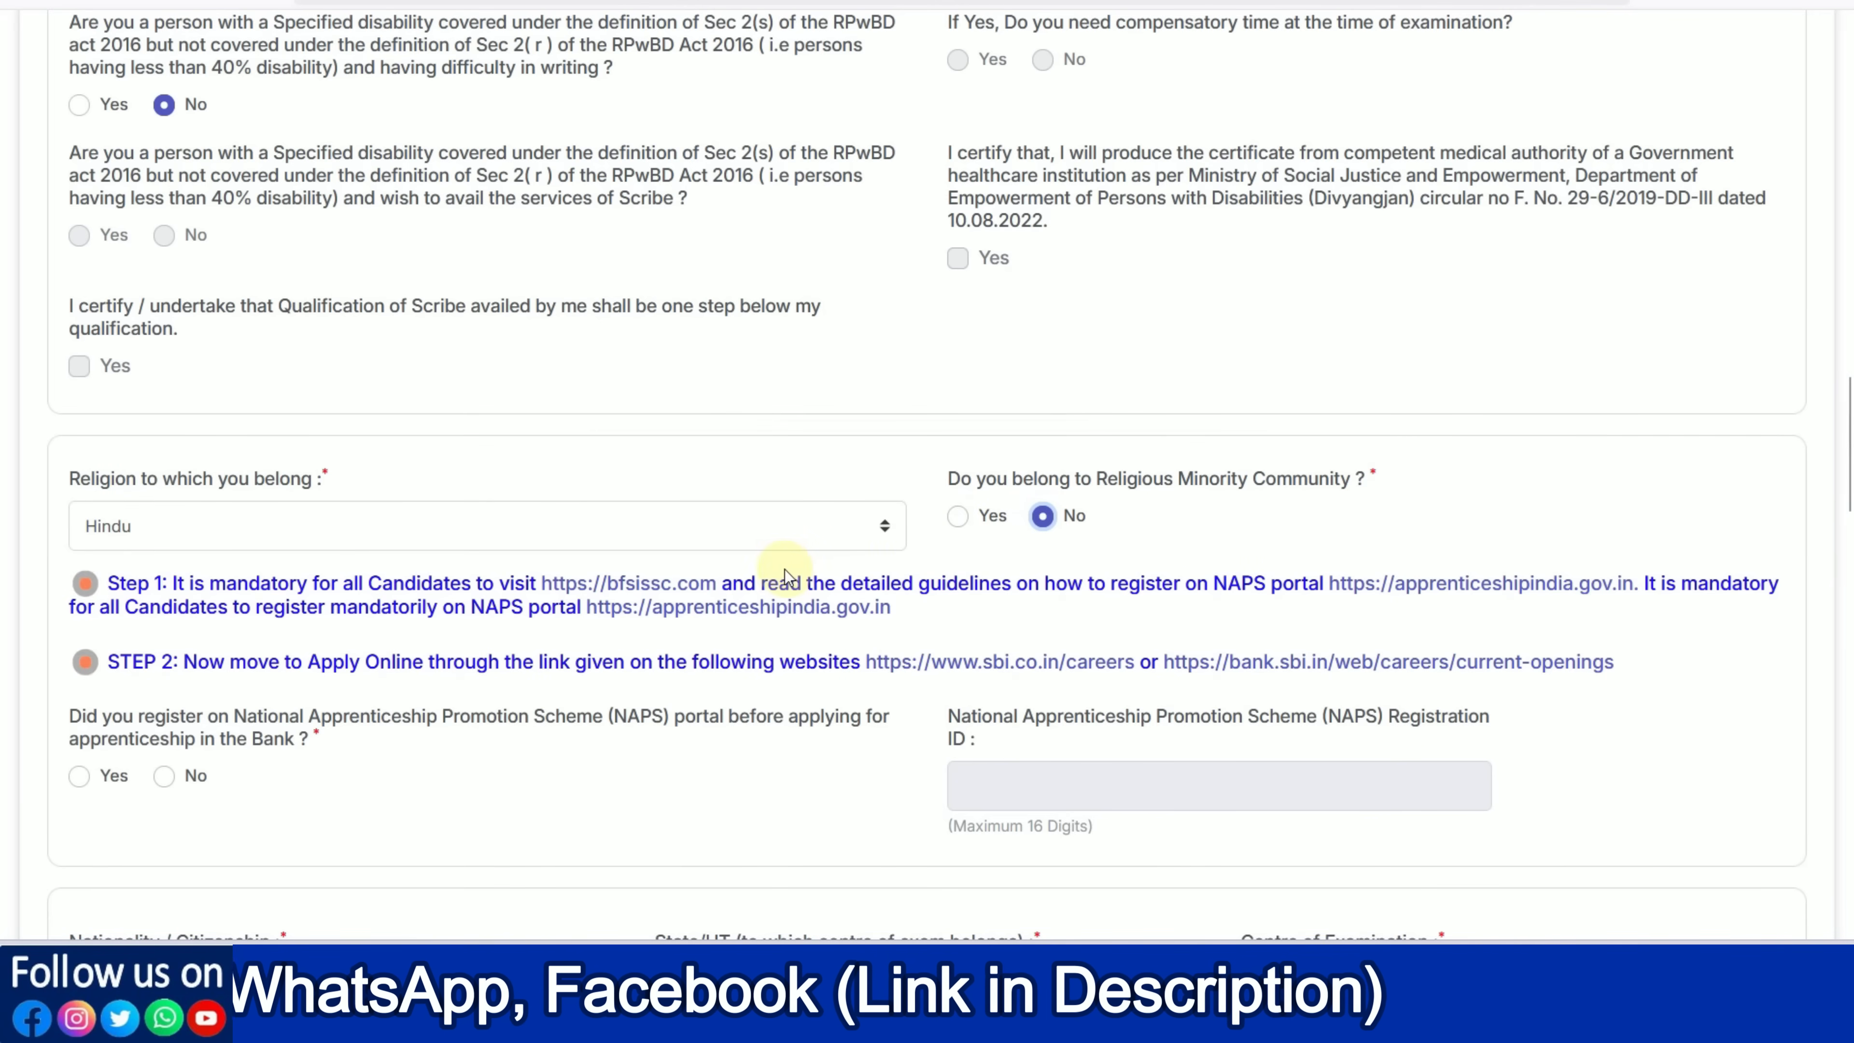
# Answer Yes to having already registered on the NAPS portal
pyautogui.scroll(-2, 620, 592)
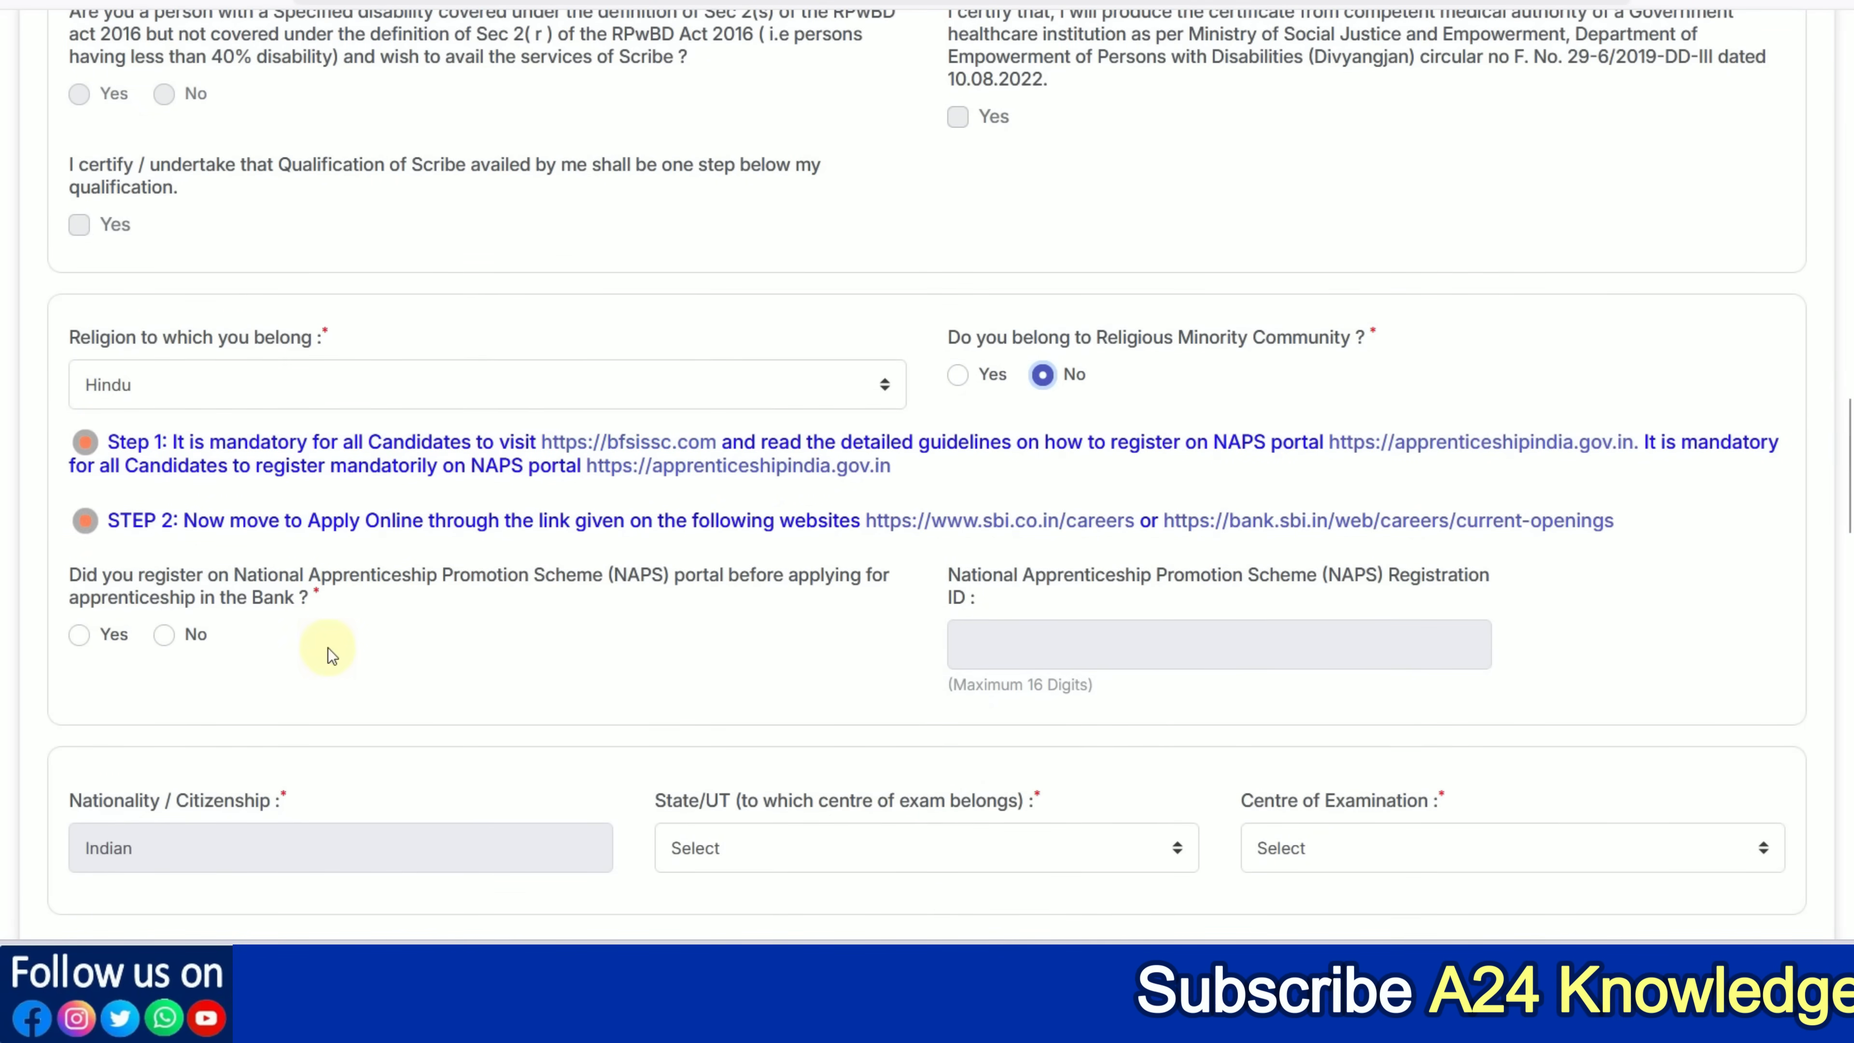
pyautogui.click(83, 639)
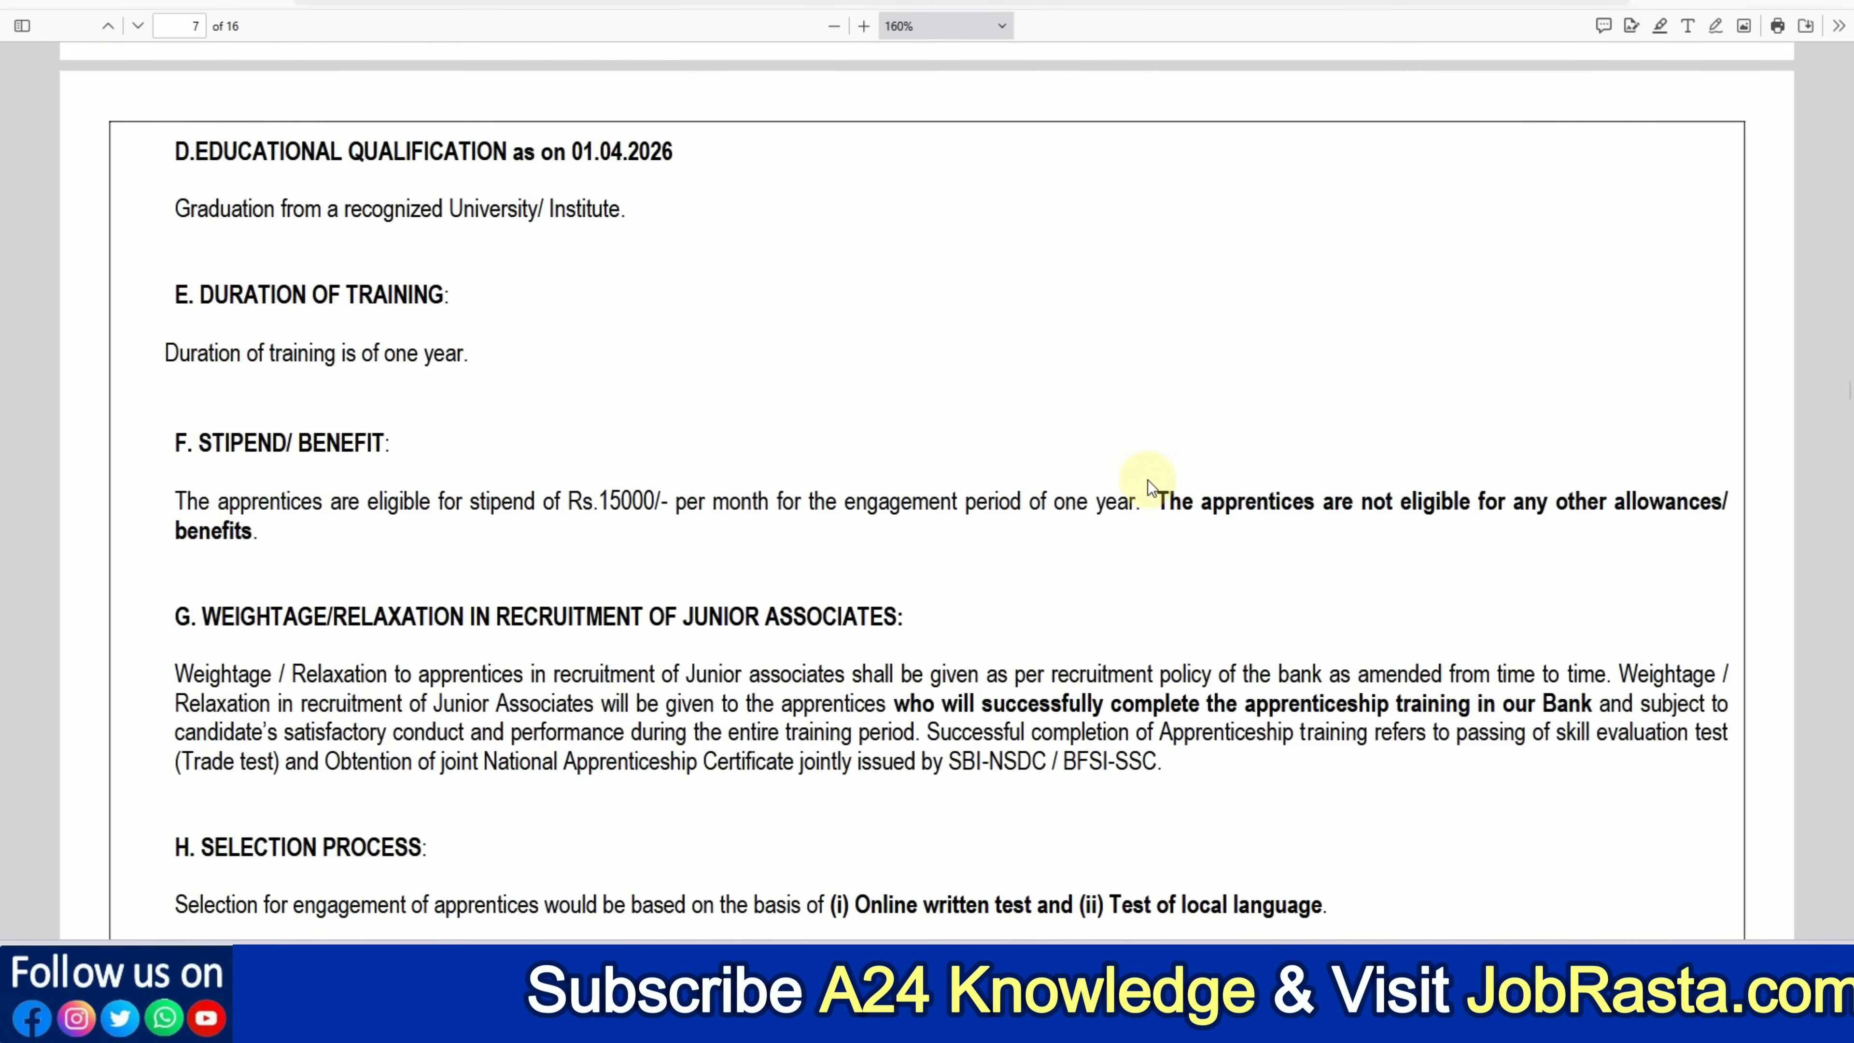
pyautogui.scroll(5, 1148, 482)
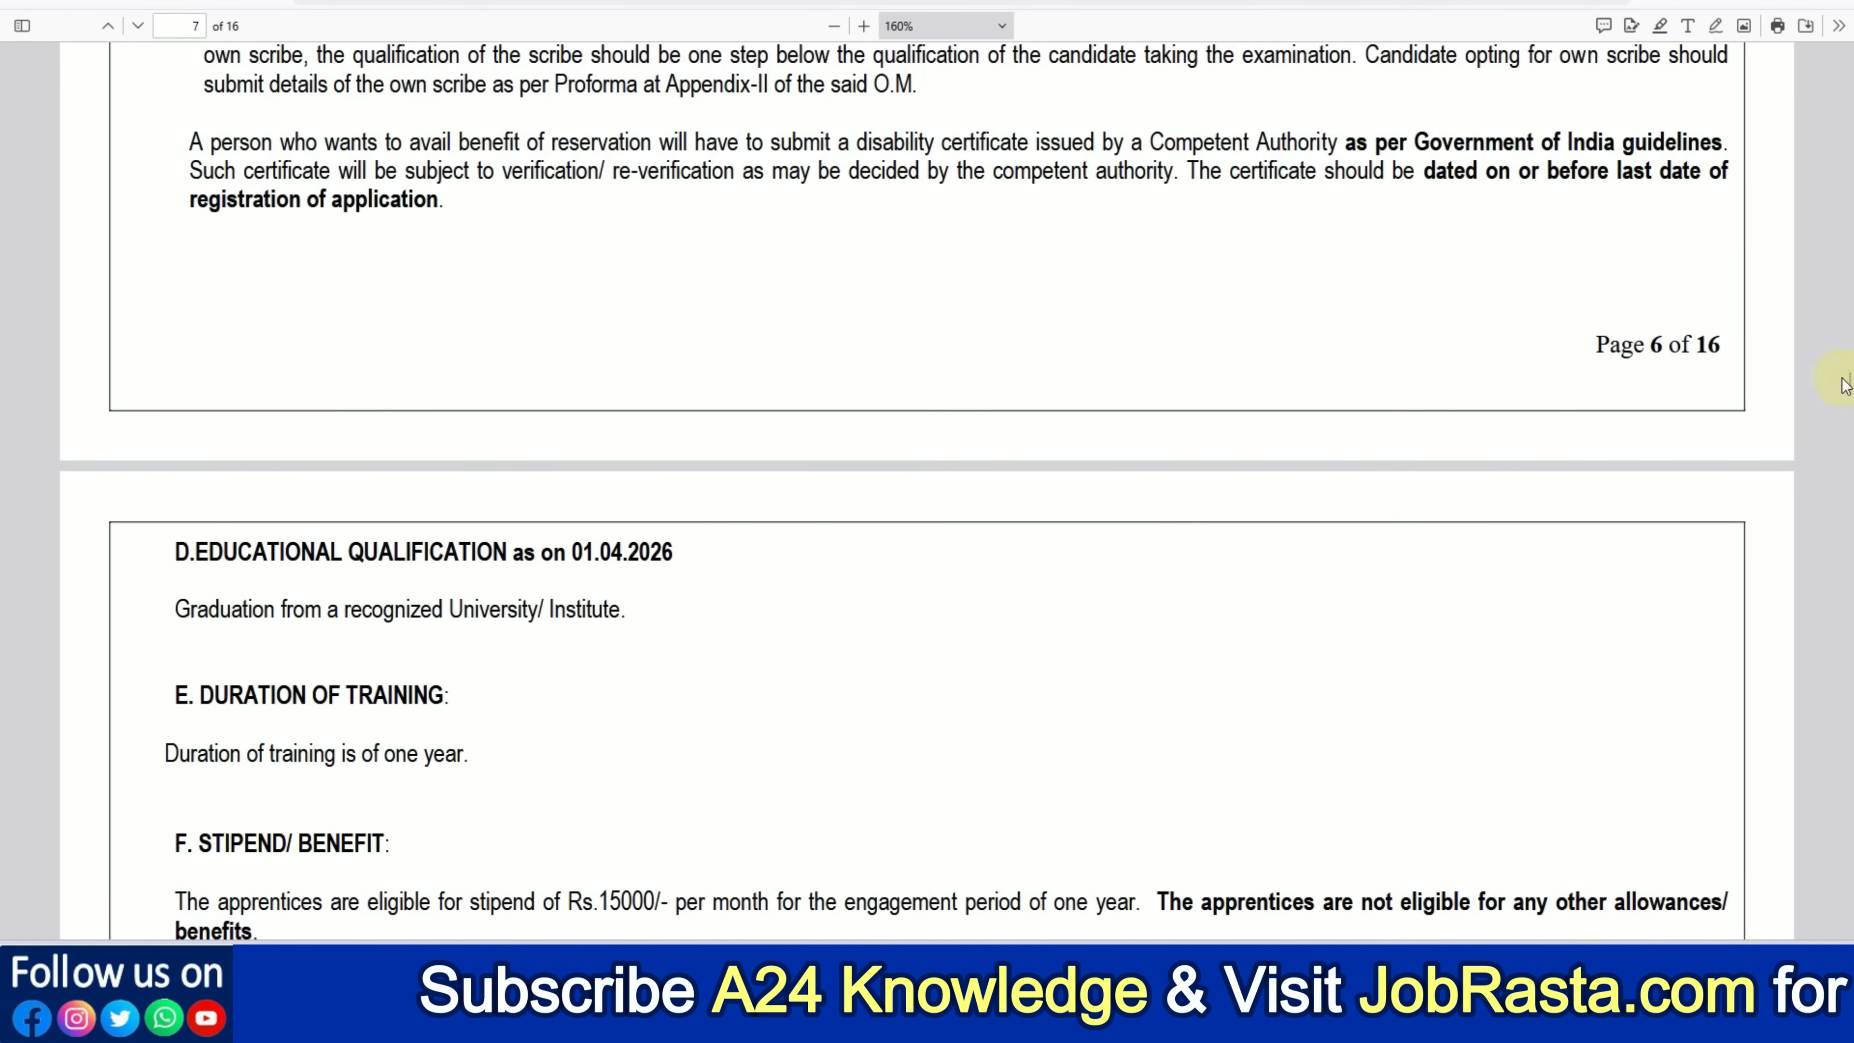
# Open the apprenticeshipindia.gov.in link from page 2 of the notification PDF
pyautogui.moveTo(1846, 387); pyautogui.dragTo(1846, 119)
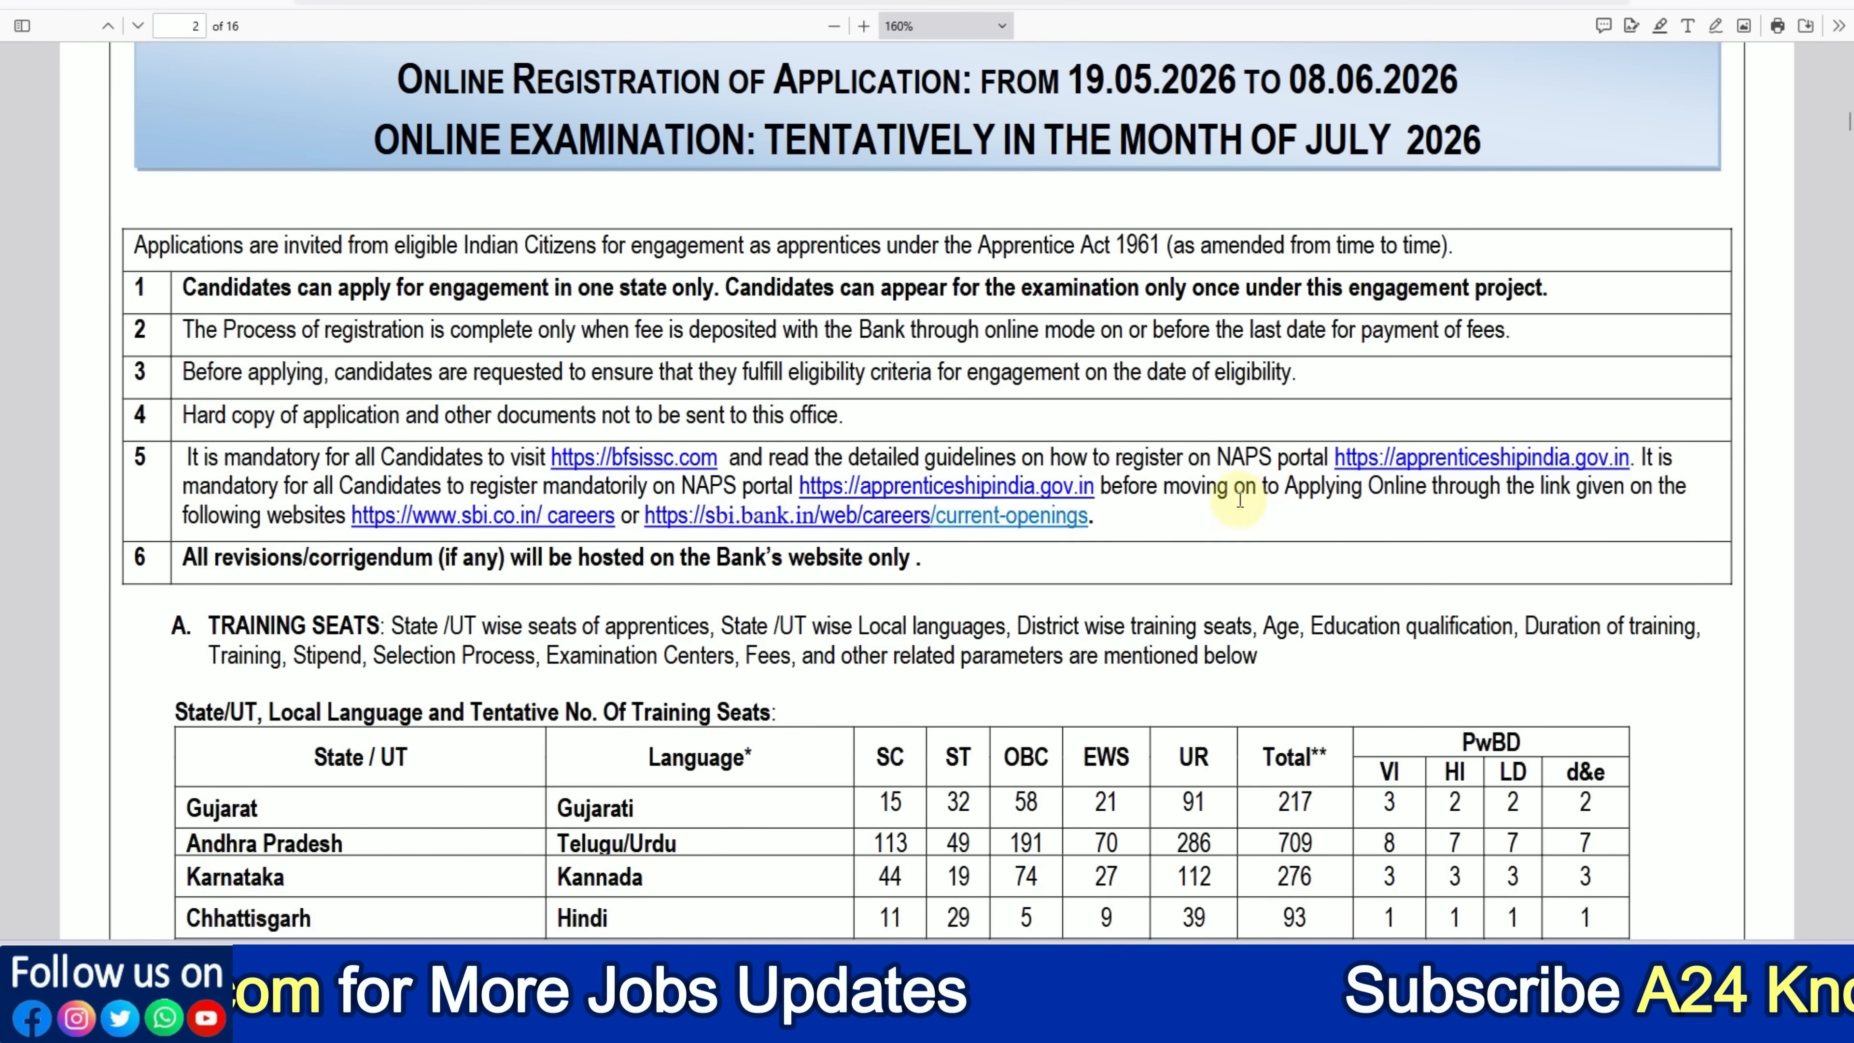
pyautogui.rightClick(1016, 483)
pyautogui.click(1110, 511)
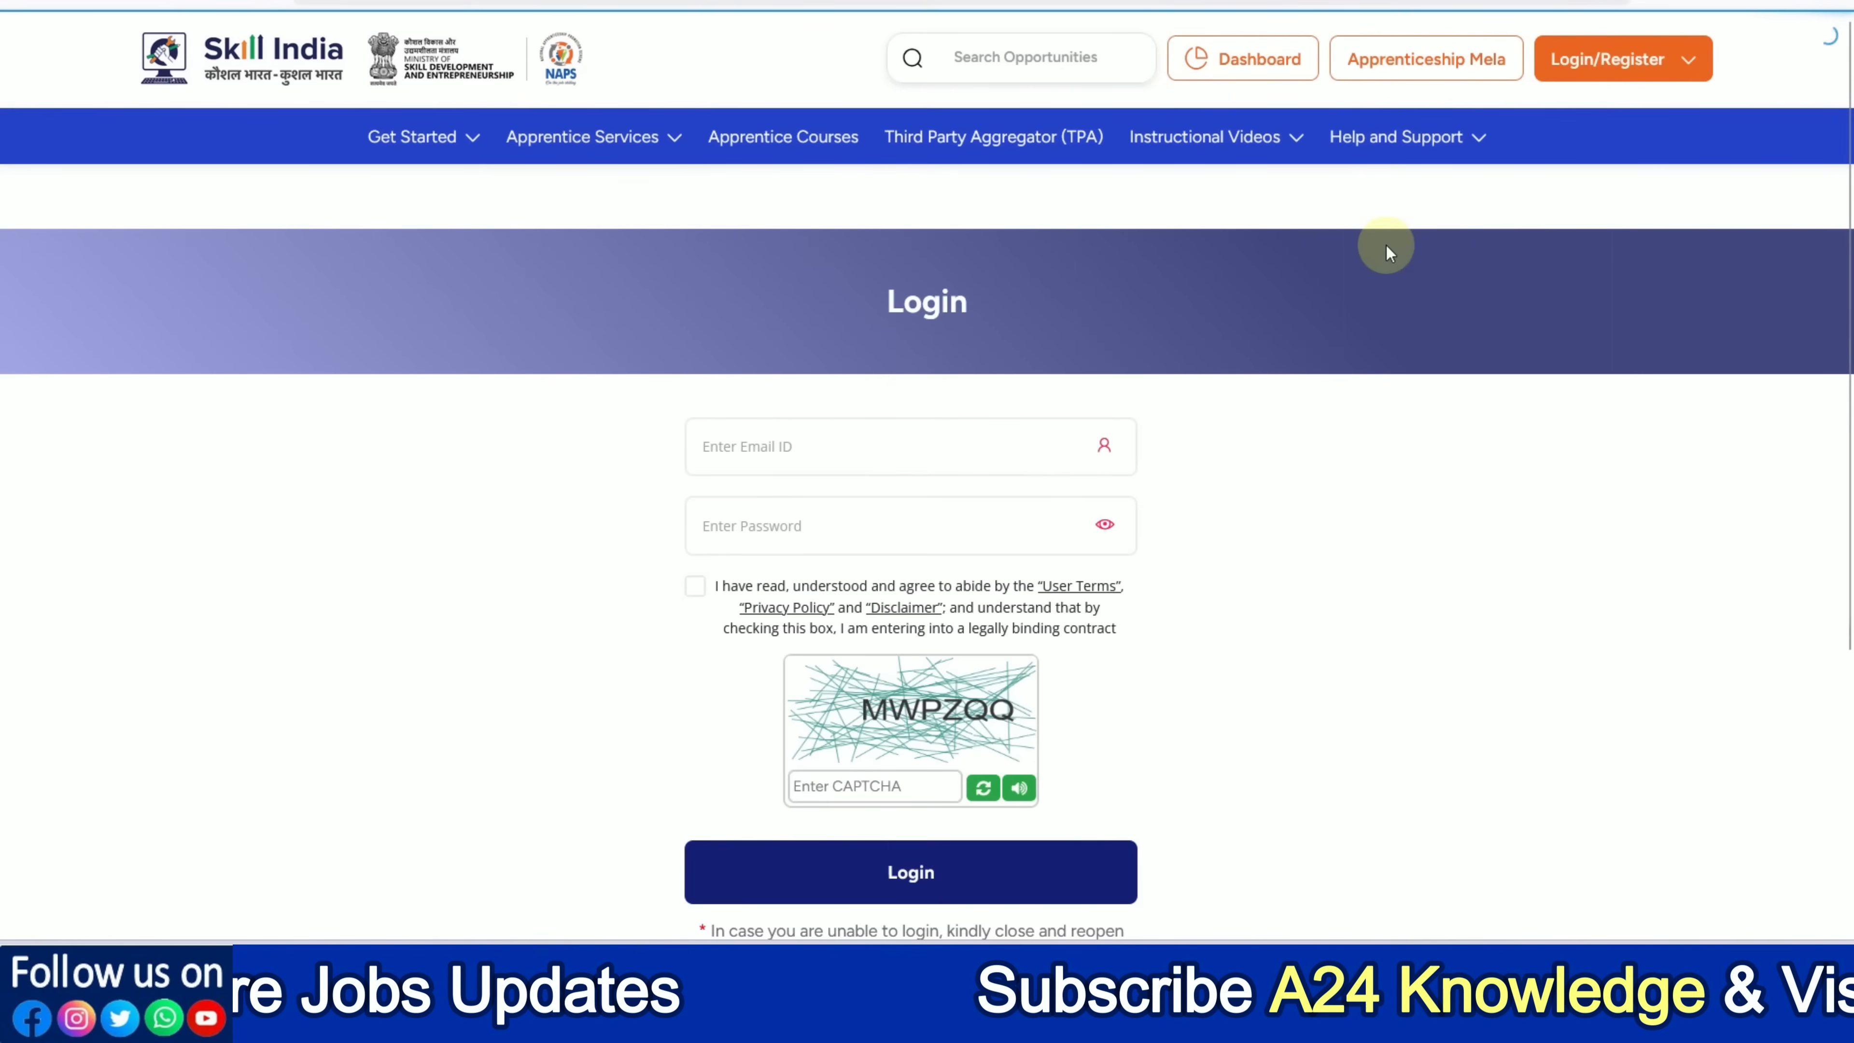
# Go to the Candidate login page through the Login/Register menu
pyautogui.click(1683, 62)
pyautogui.click(1682, 62)
pyautogui.click(1680, 65)
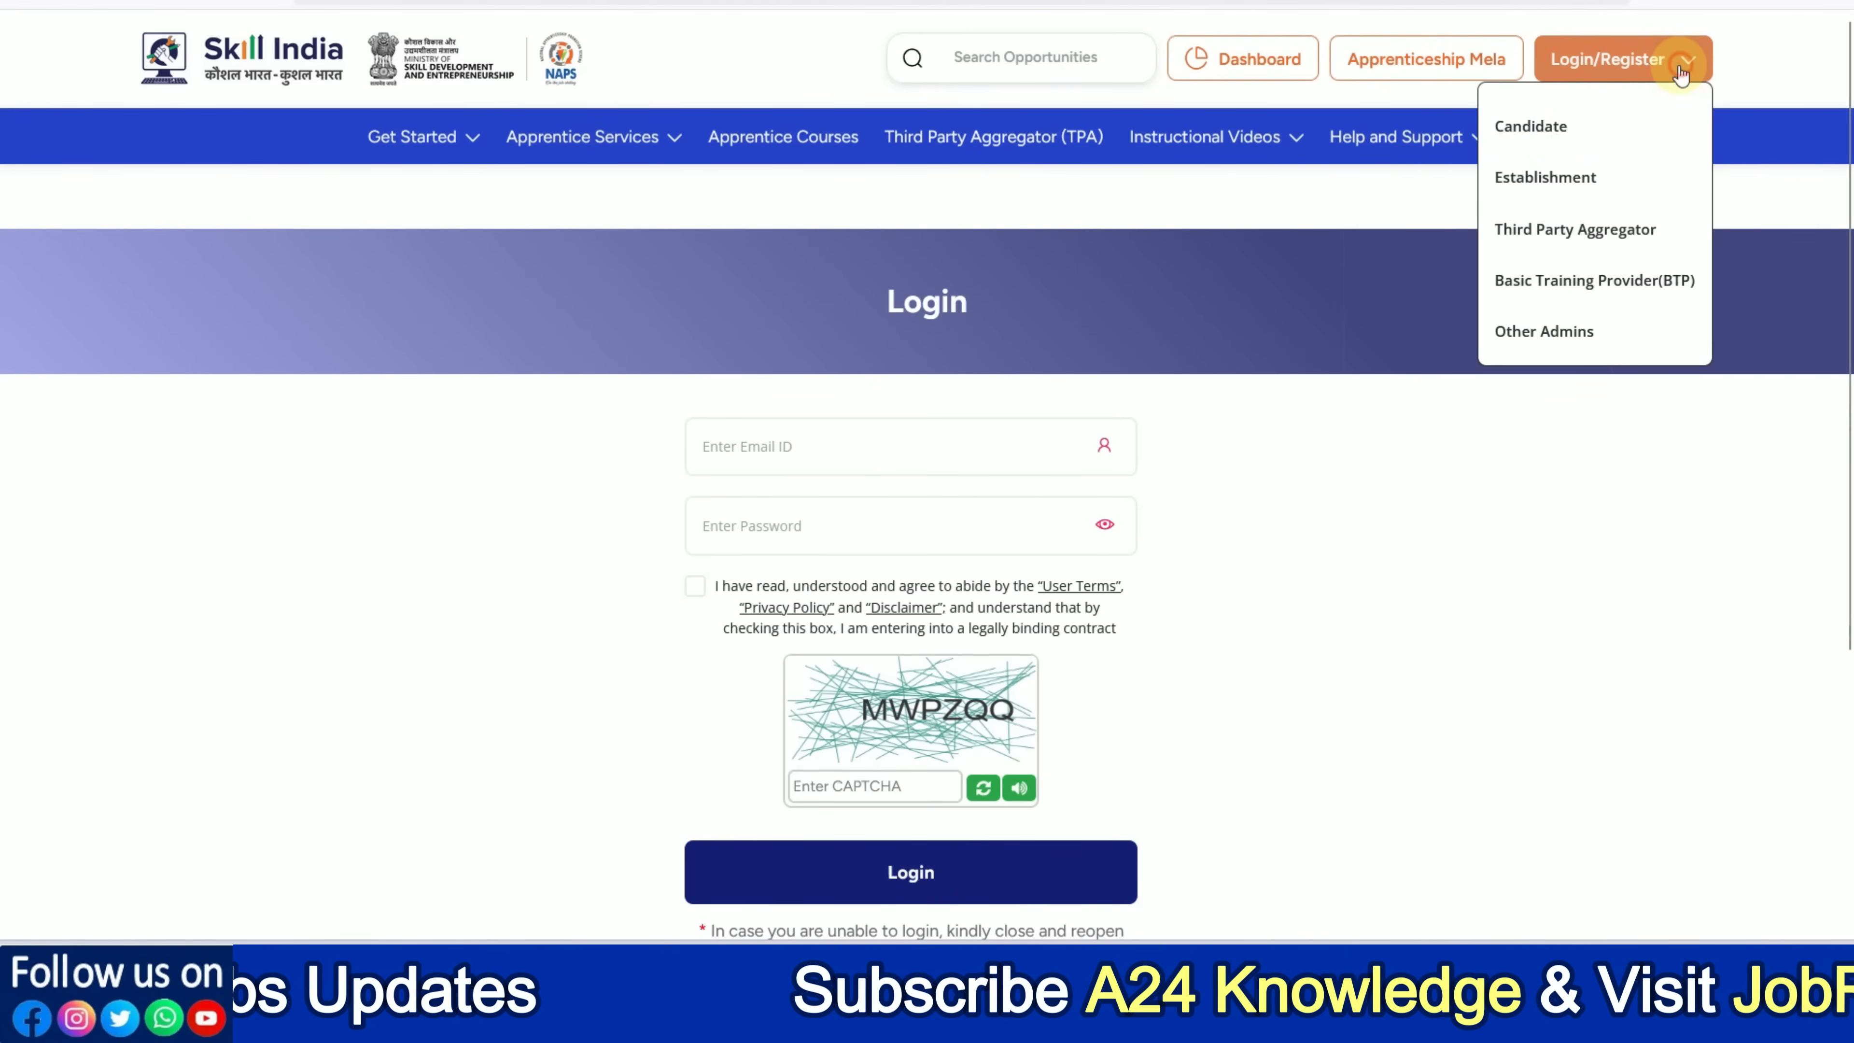
pyautogui.click(1540, 132)
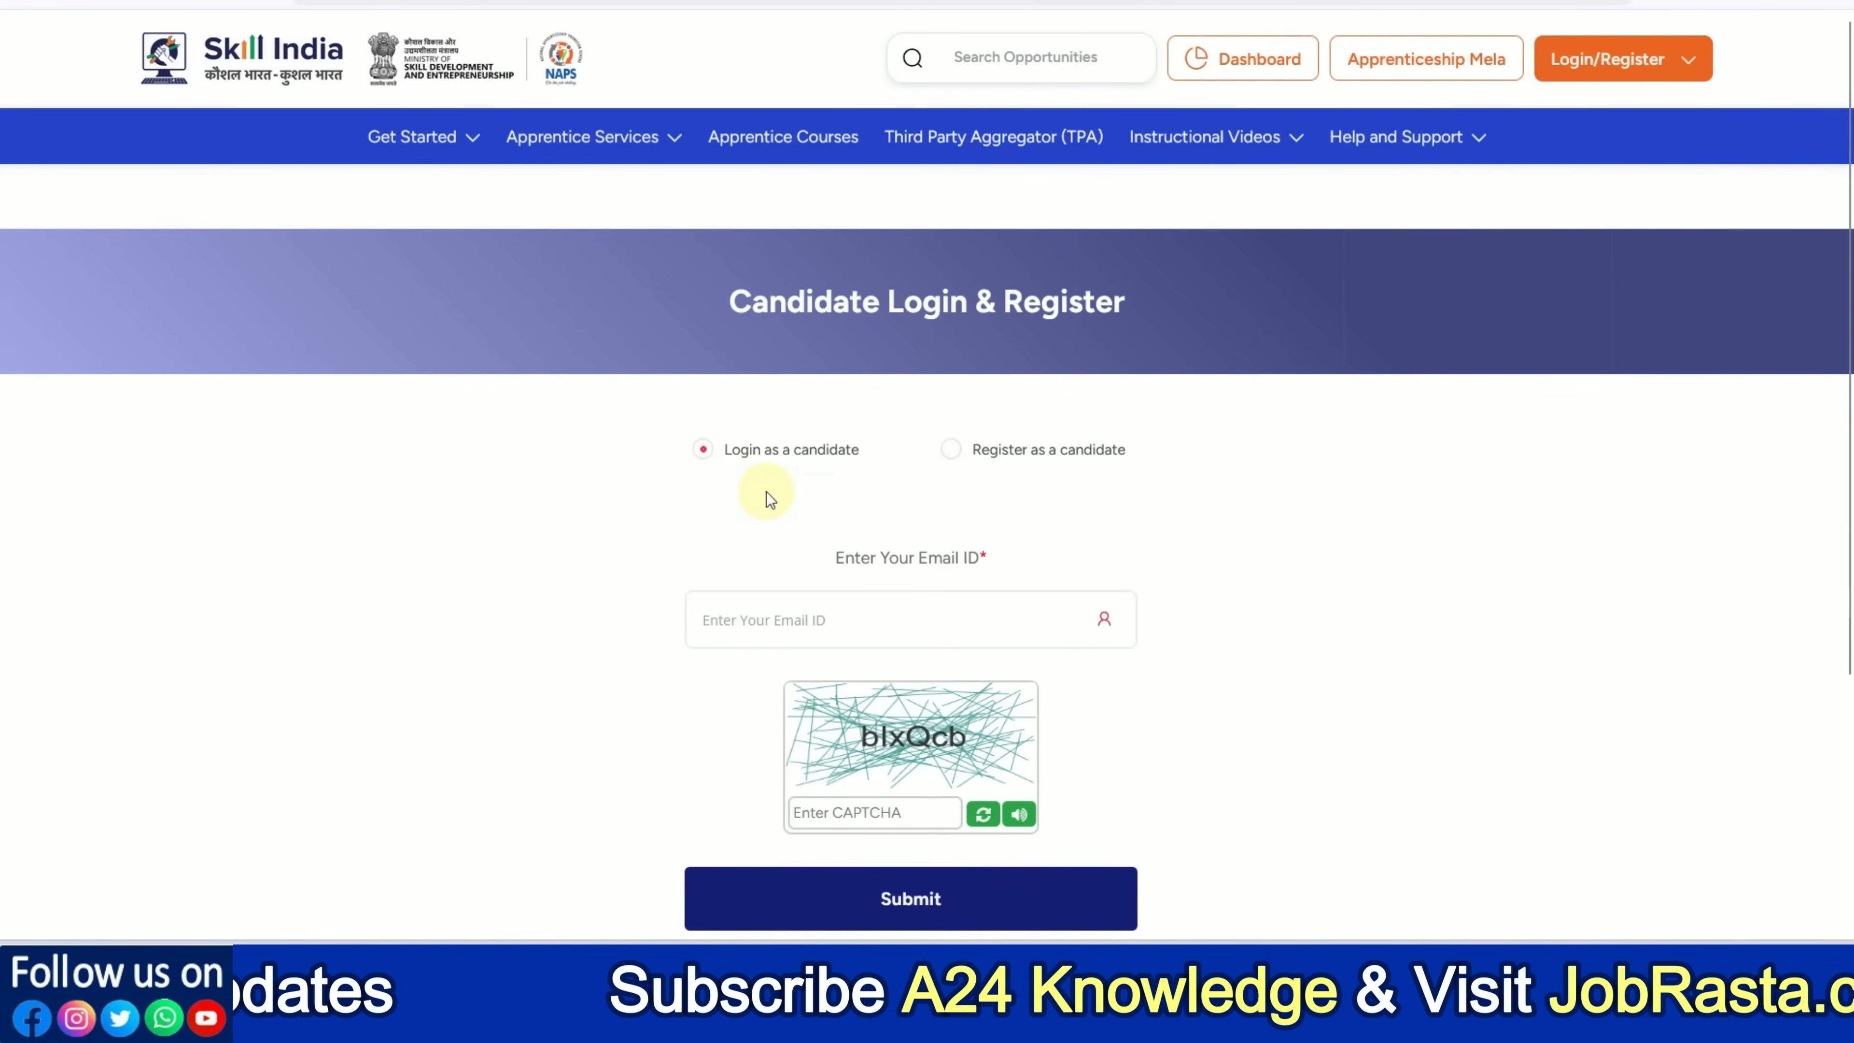
# Switch to 'Register as a candidate', leaving ITI Student unticked so the email fields show
pyautogui.click(820, 618)
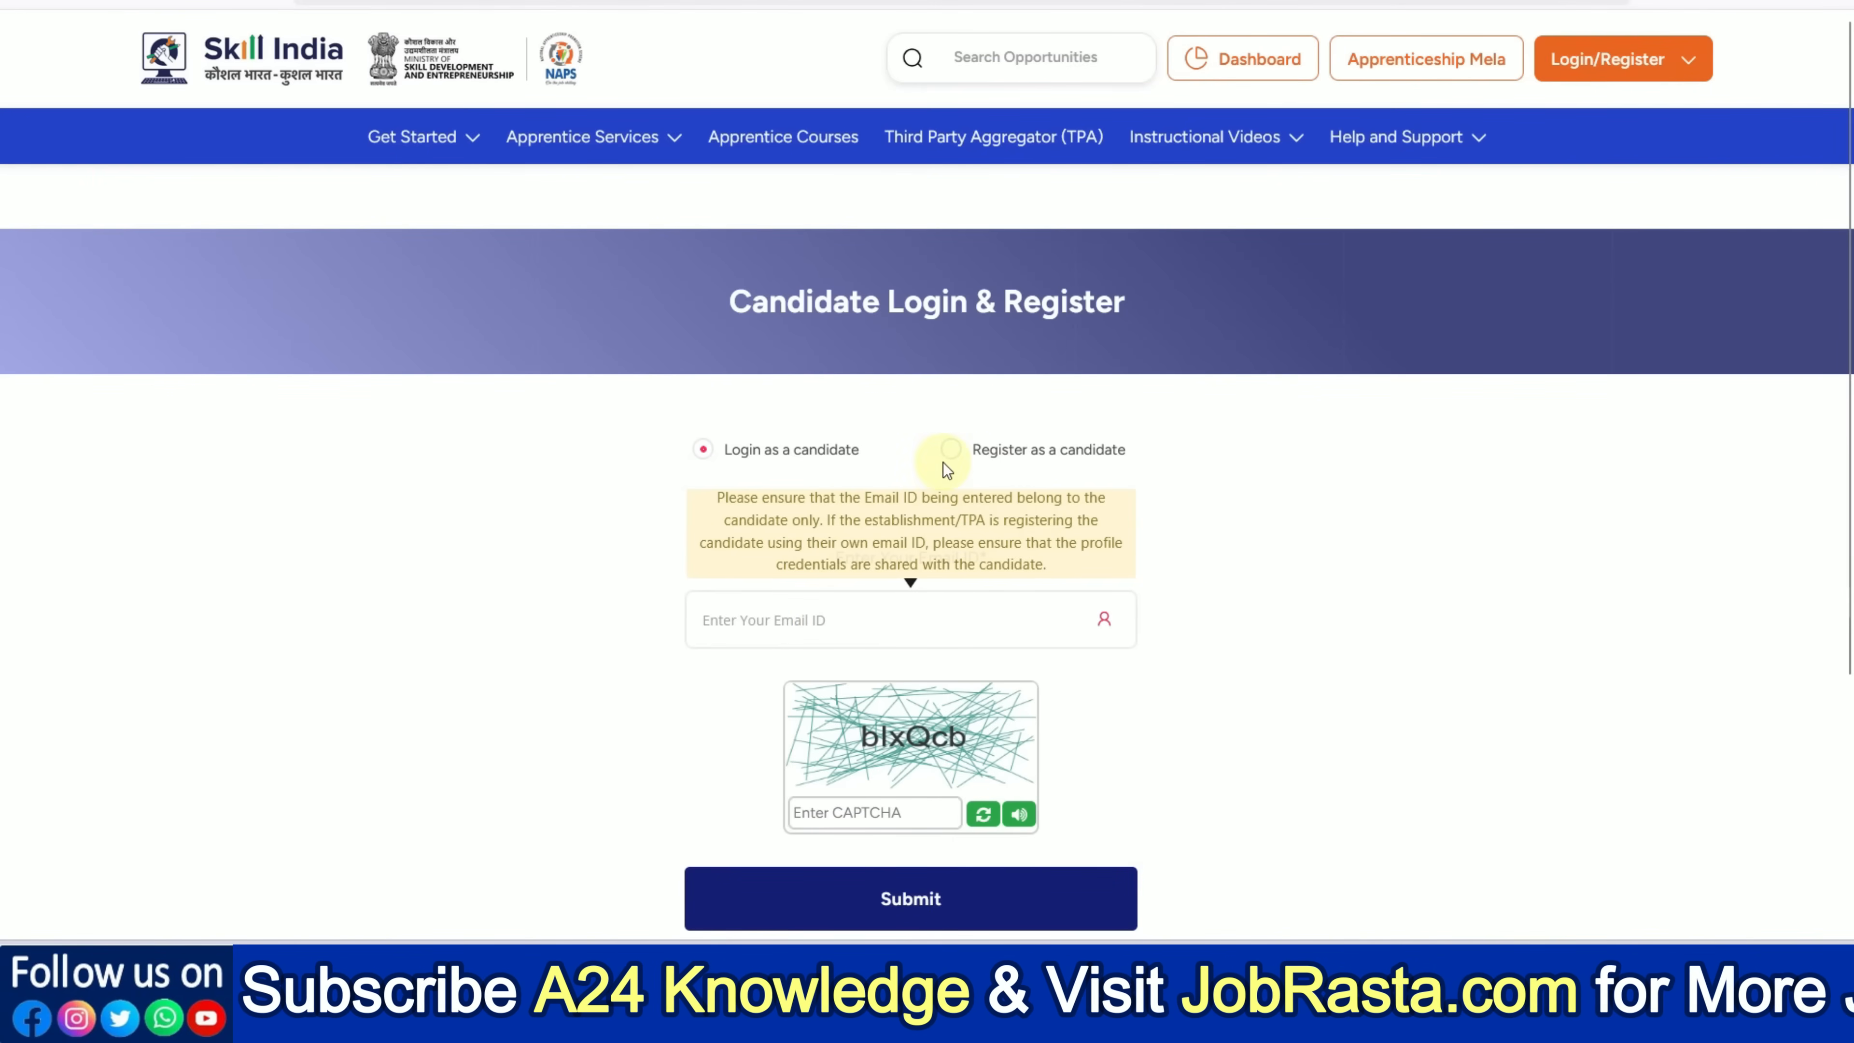
pyautogui.click(949, 450)
pyautogui.scroll(-2, 1225, 515)
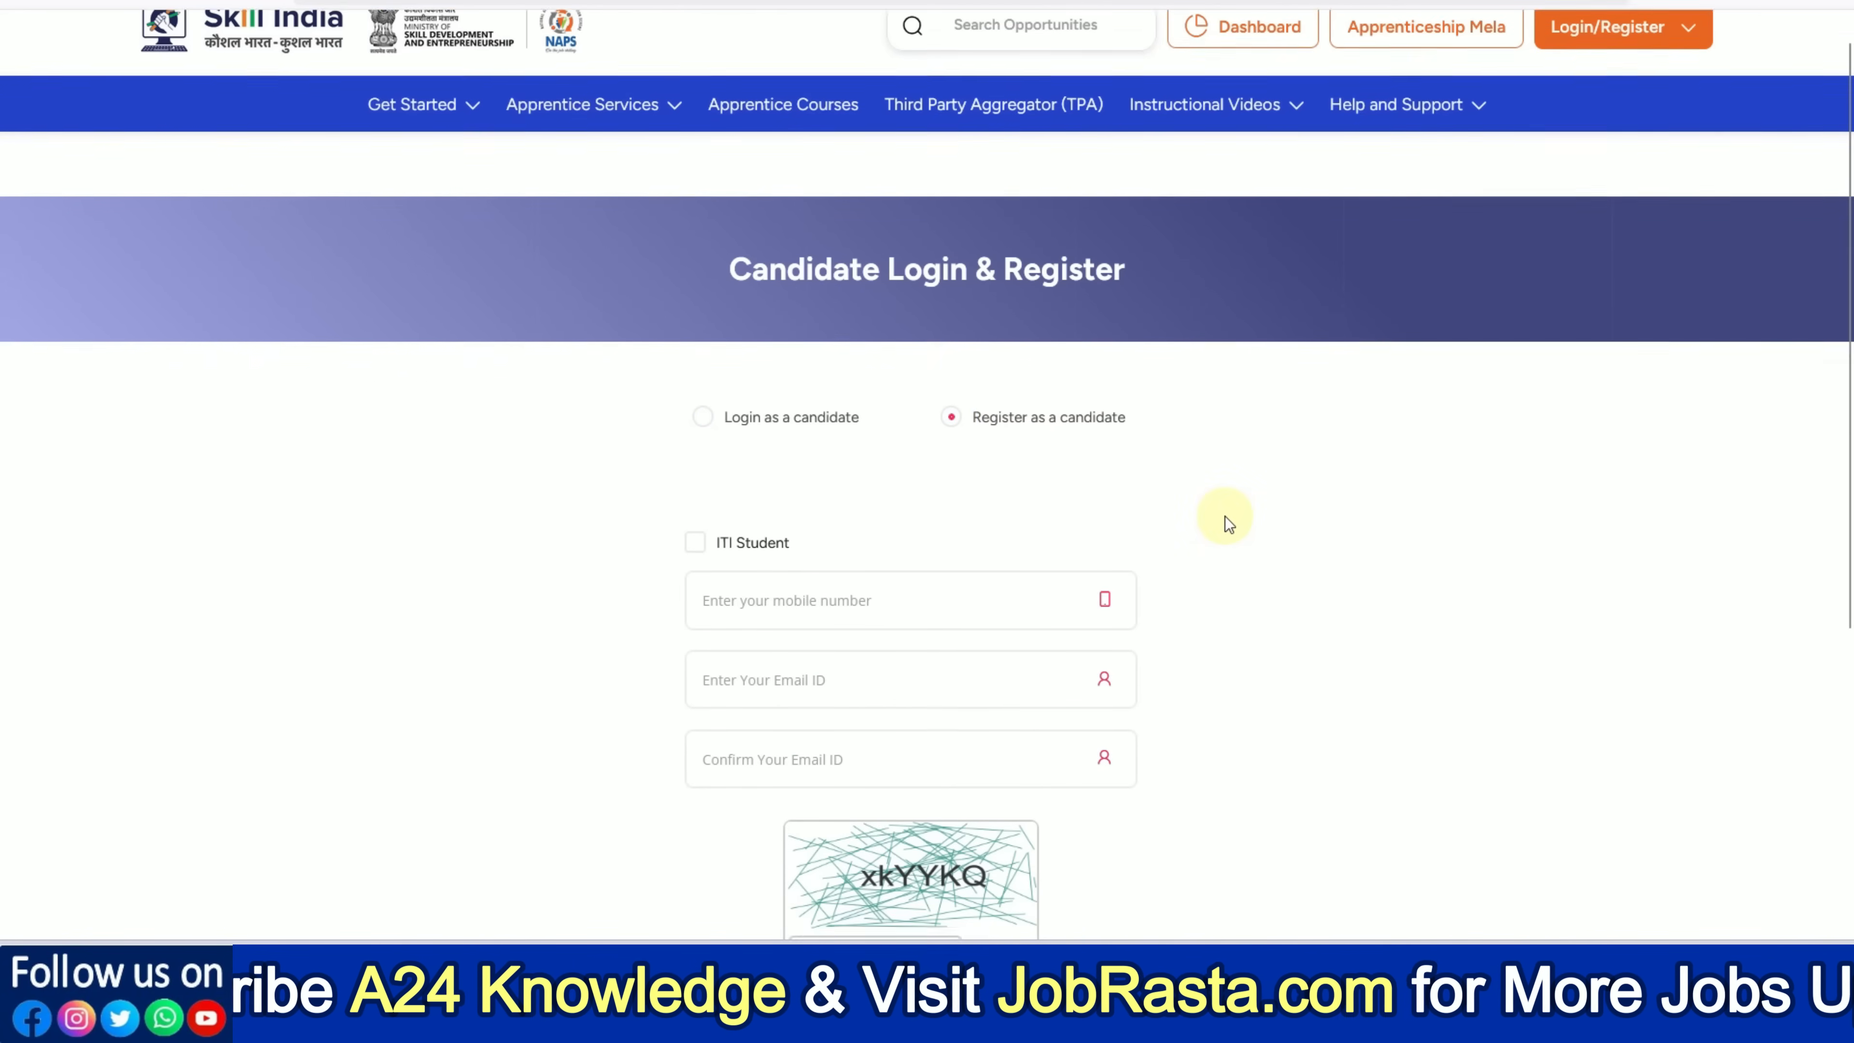
pyautogui.click(691, 459)
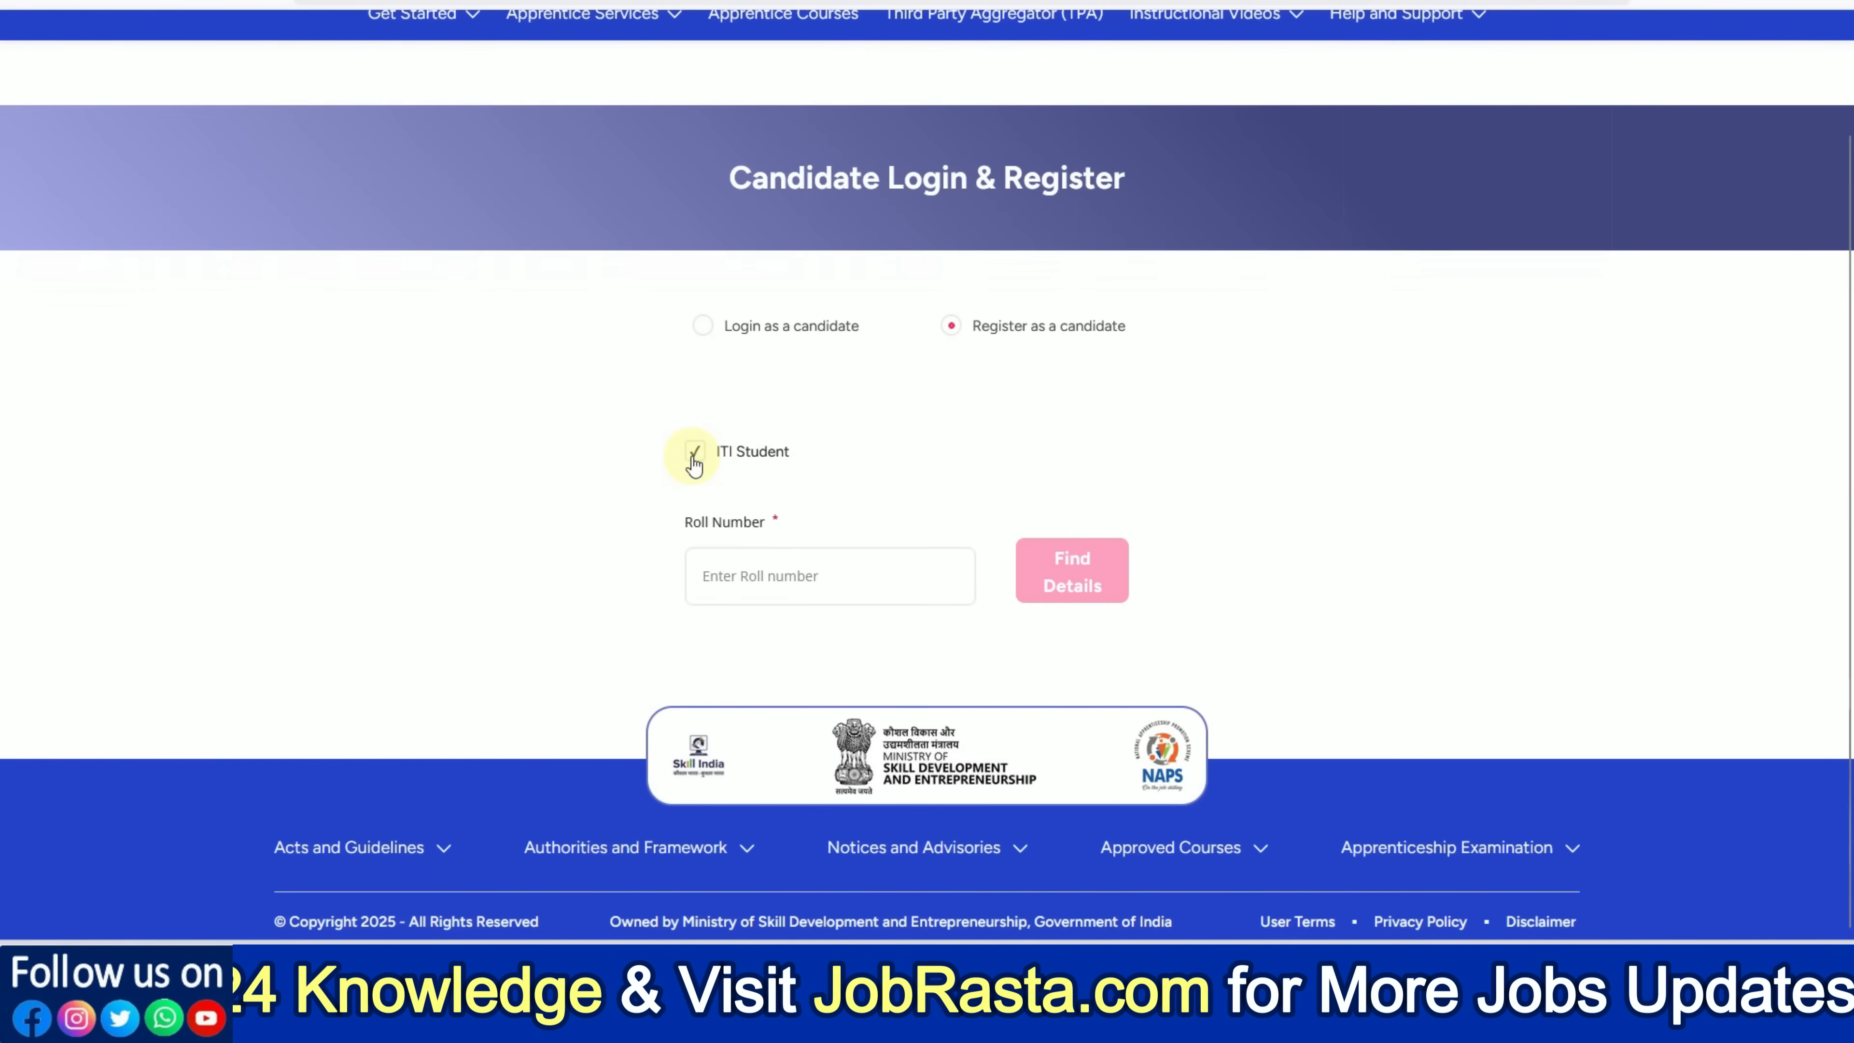
pyautogui.click(692, 459)
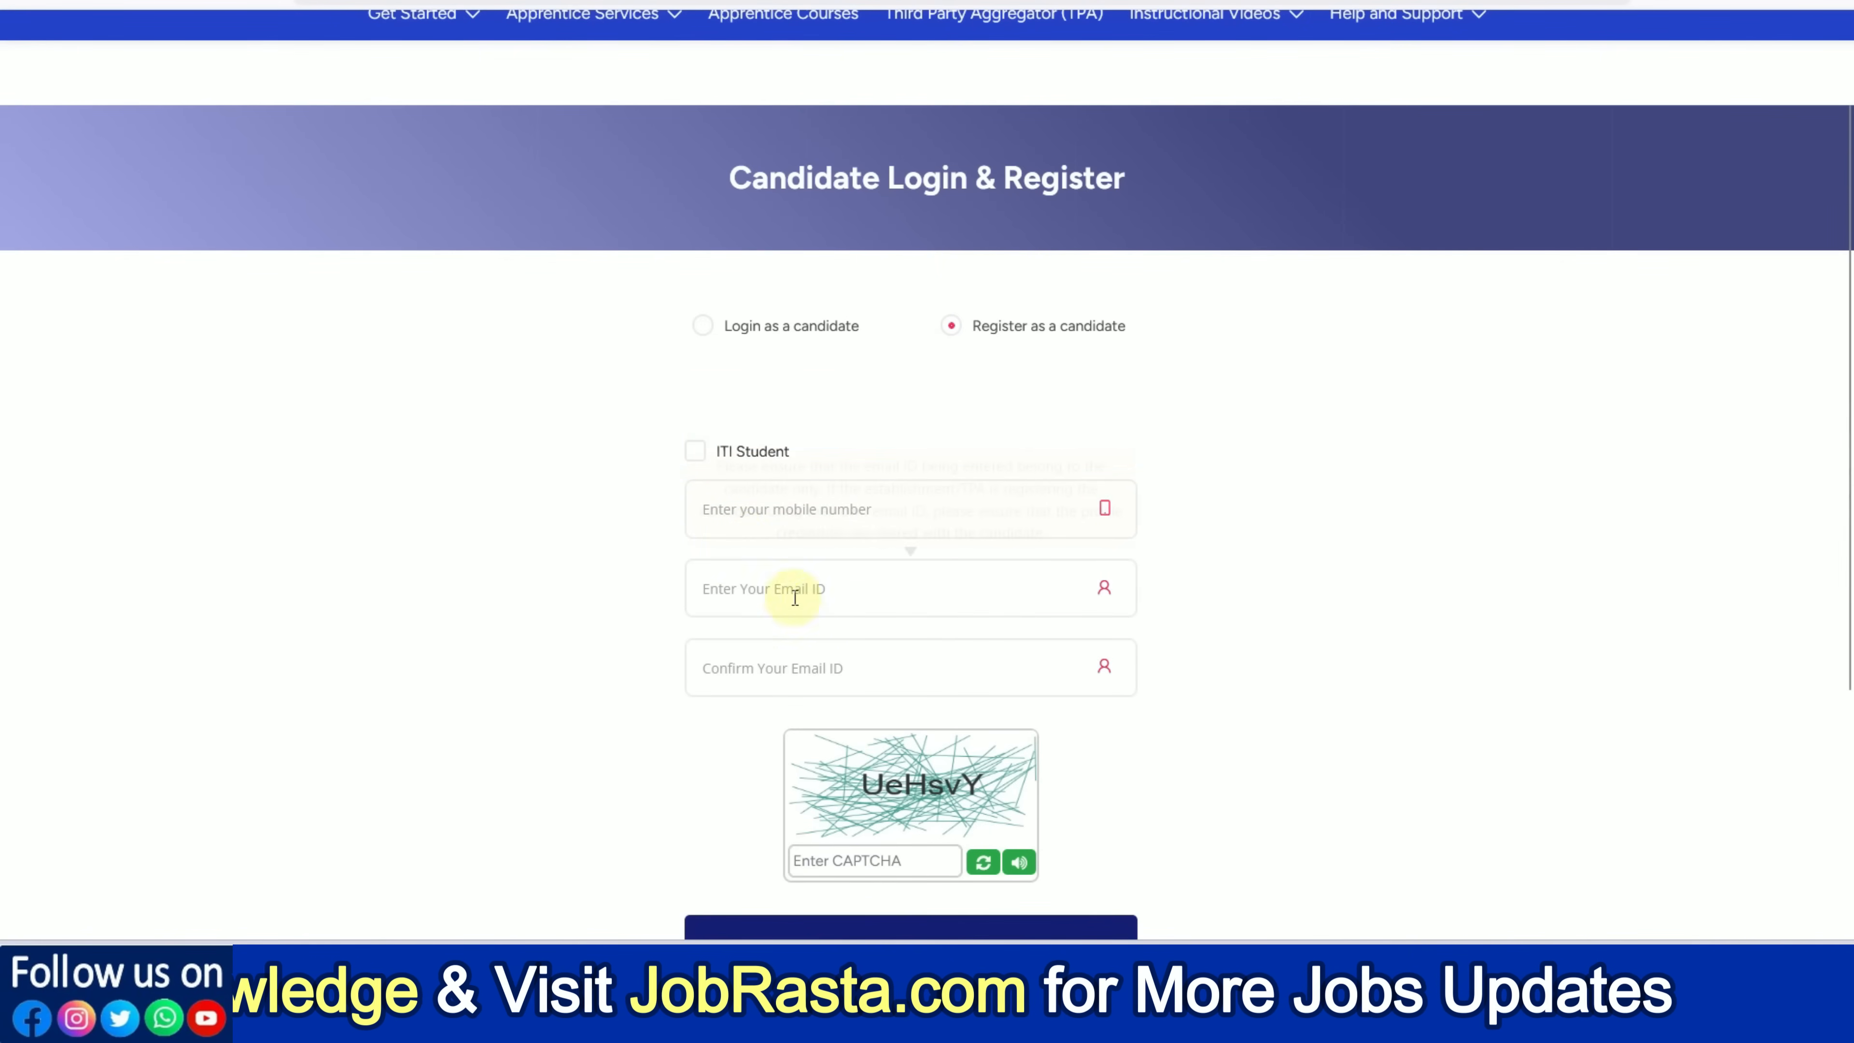
pyautogui.scroll(-2, 882, 693)
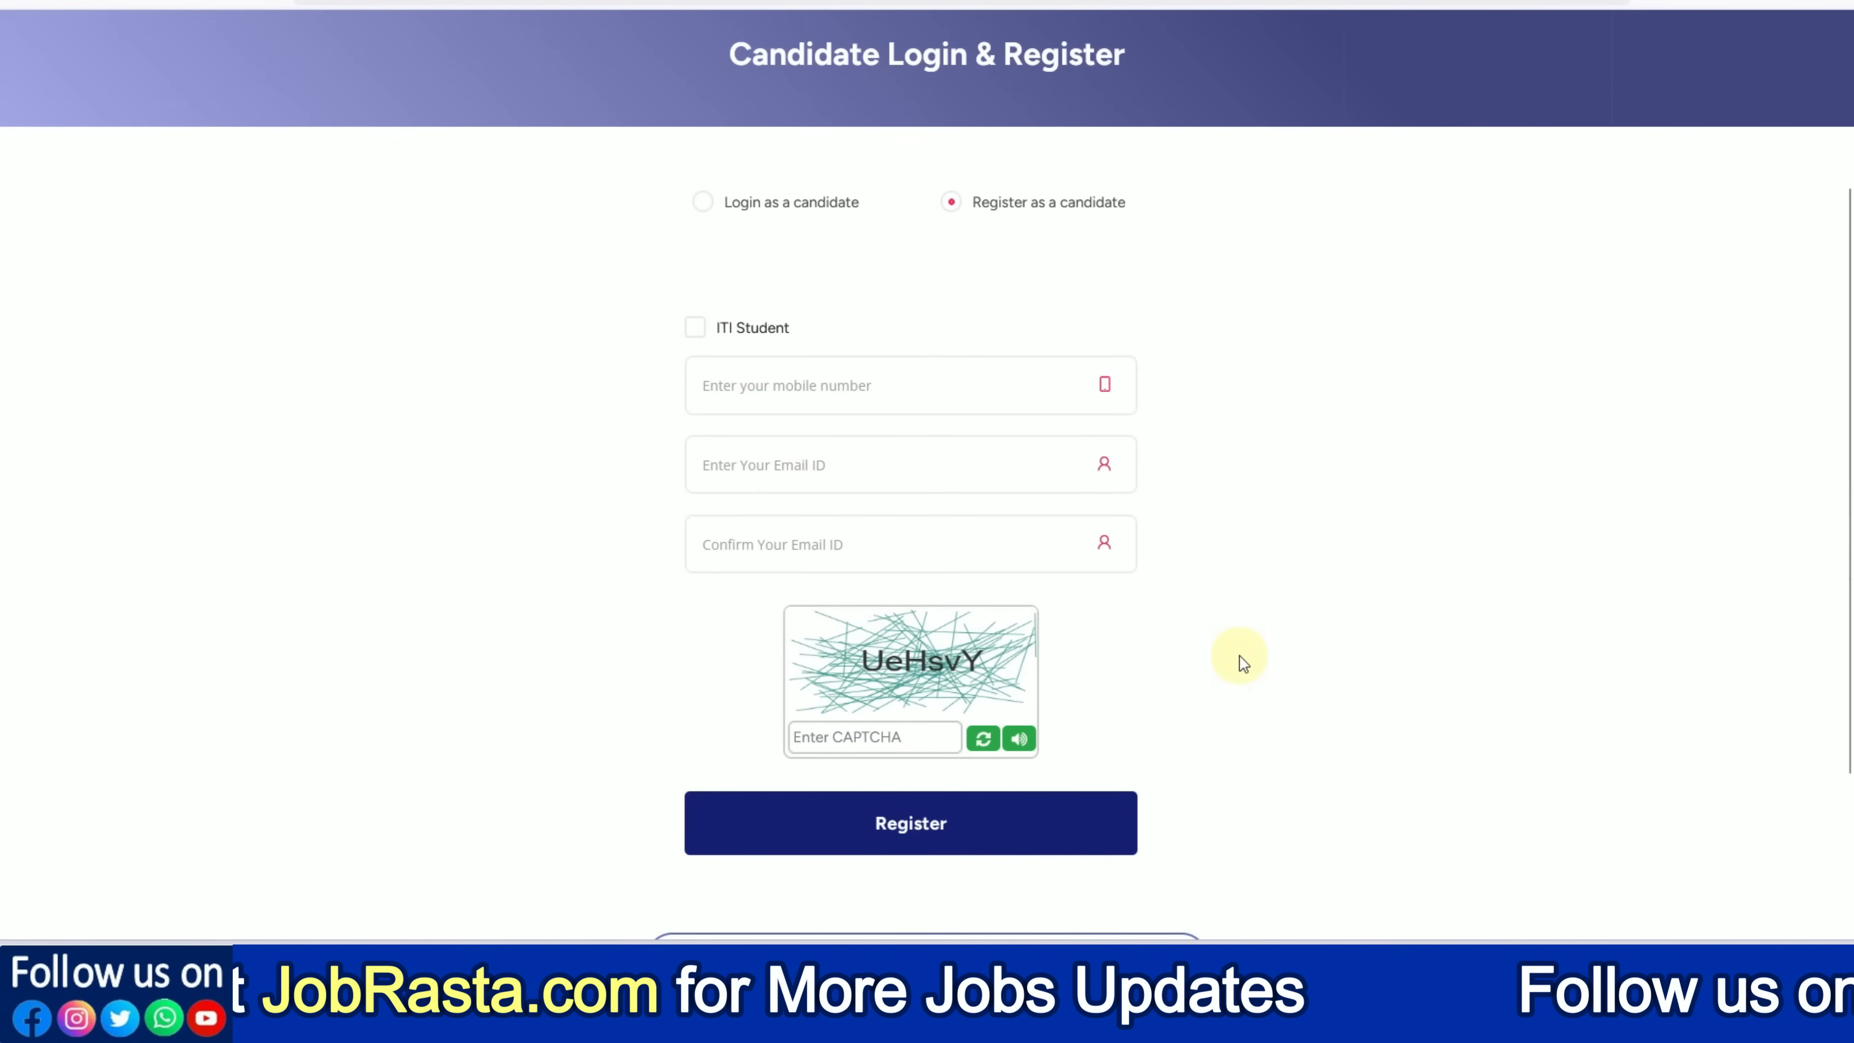
pyautogui.scroll(4, 1240, 655)
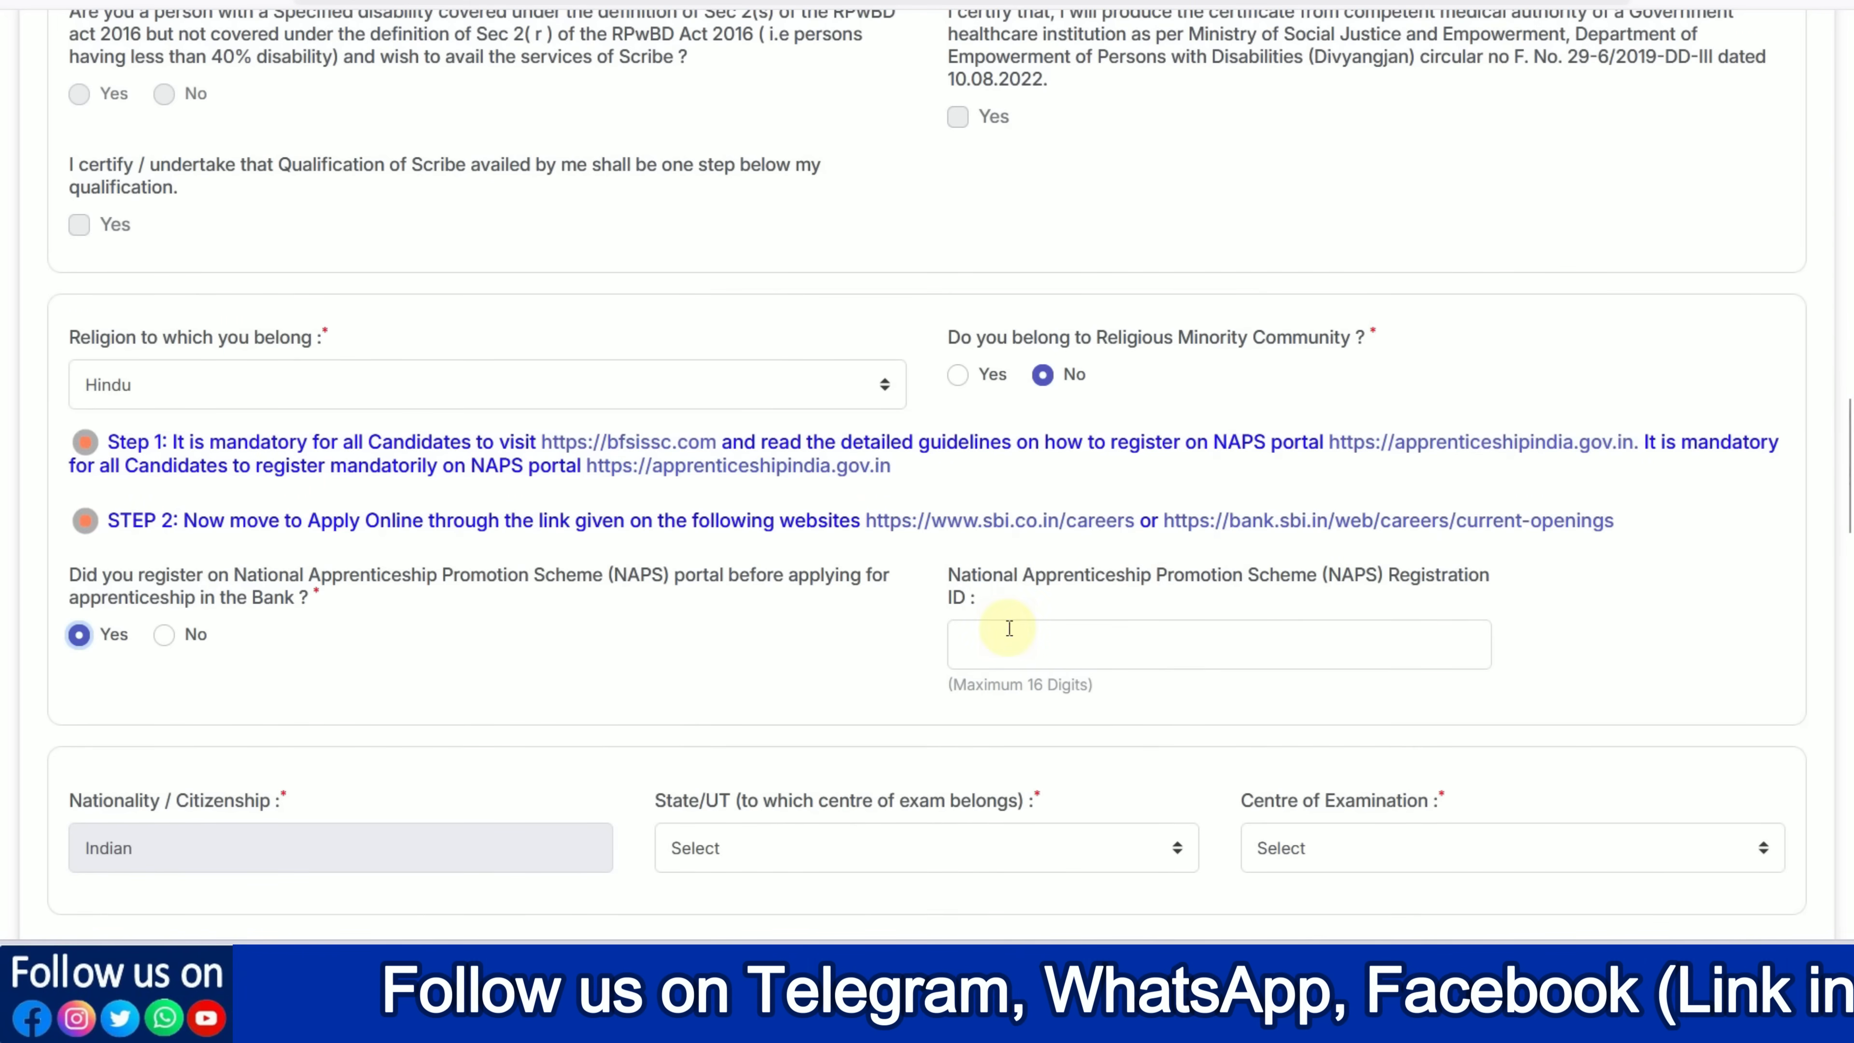
# Choose Rajasthan as the exam State/UT and Jaipur as the examination centre
pyautogui.click(1057, 628)
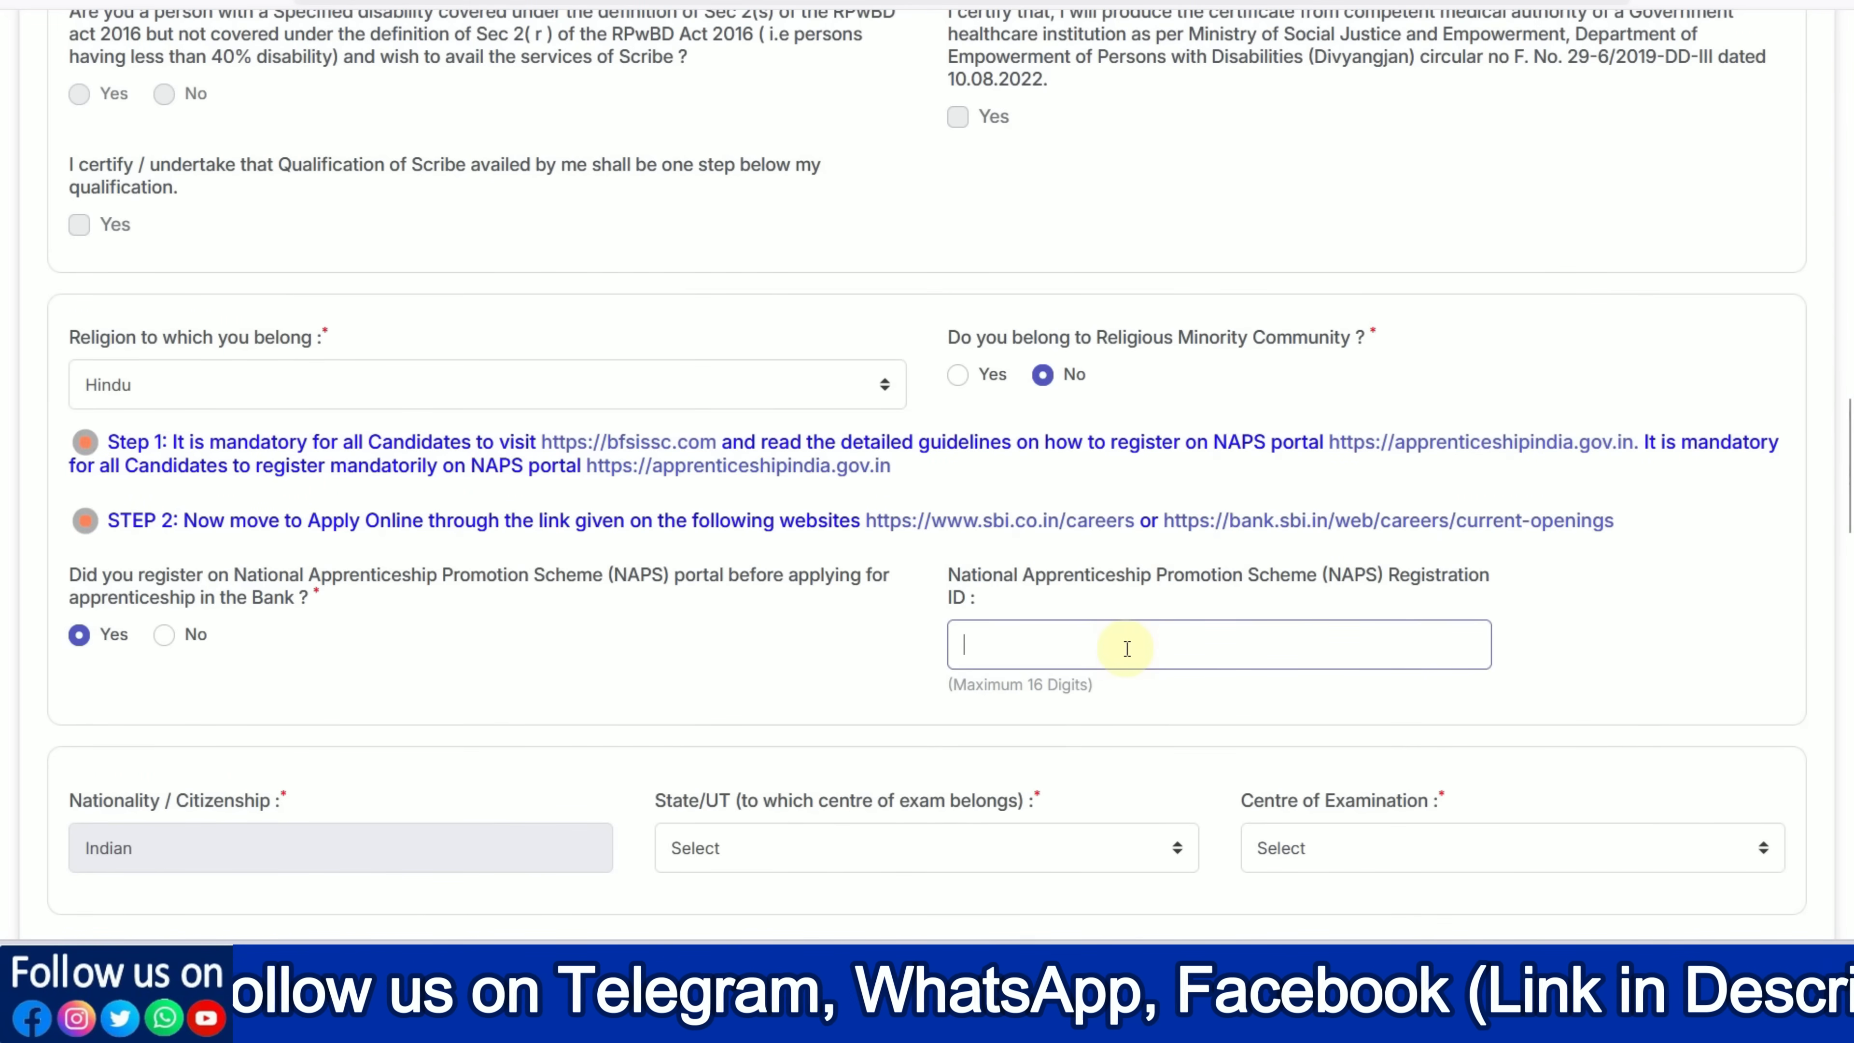
pyautogui.scroll(-5, 1125, 649)
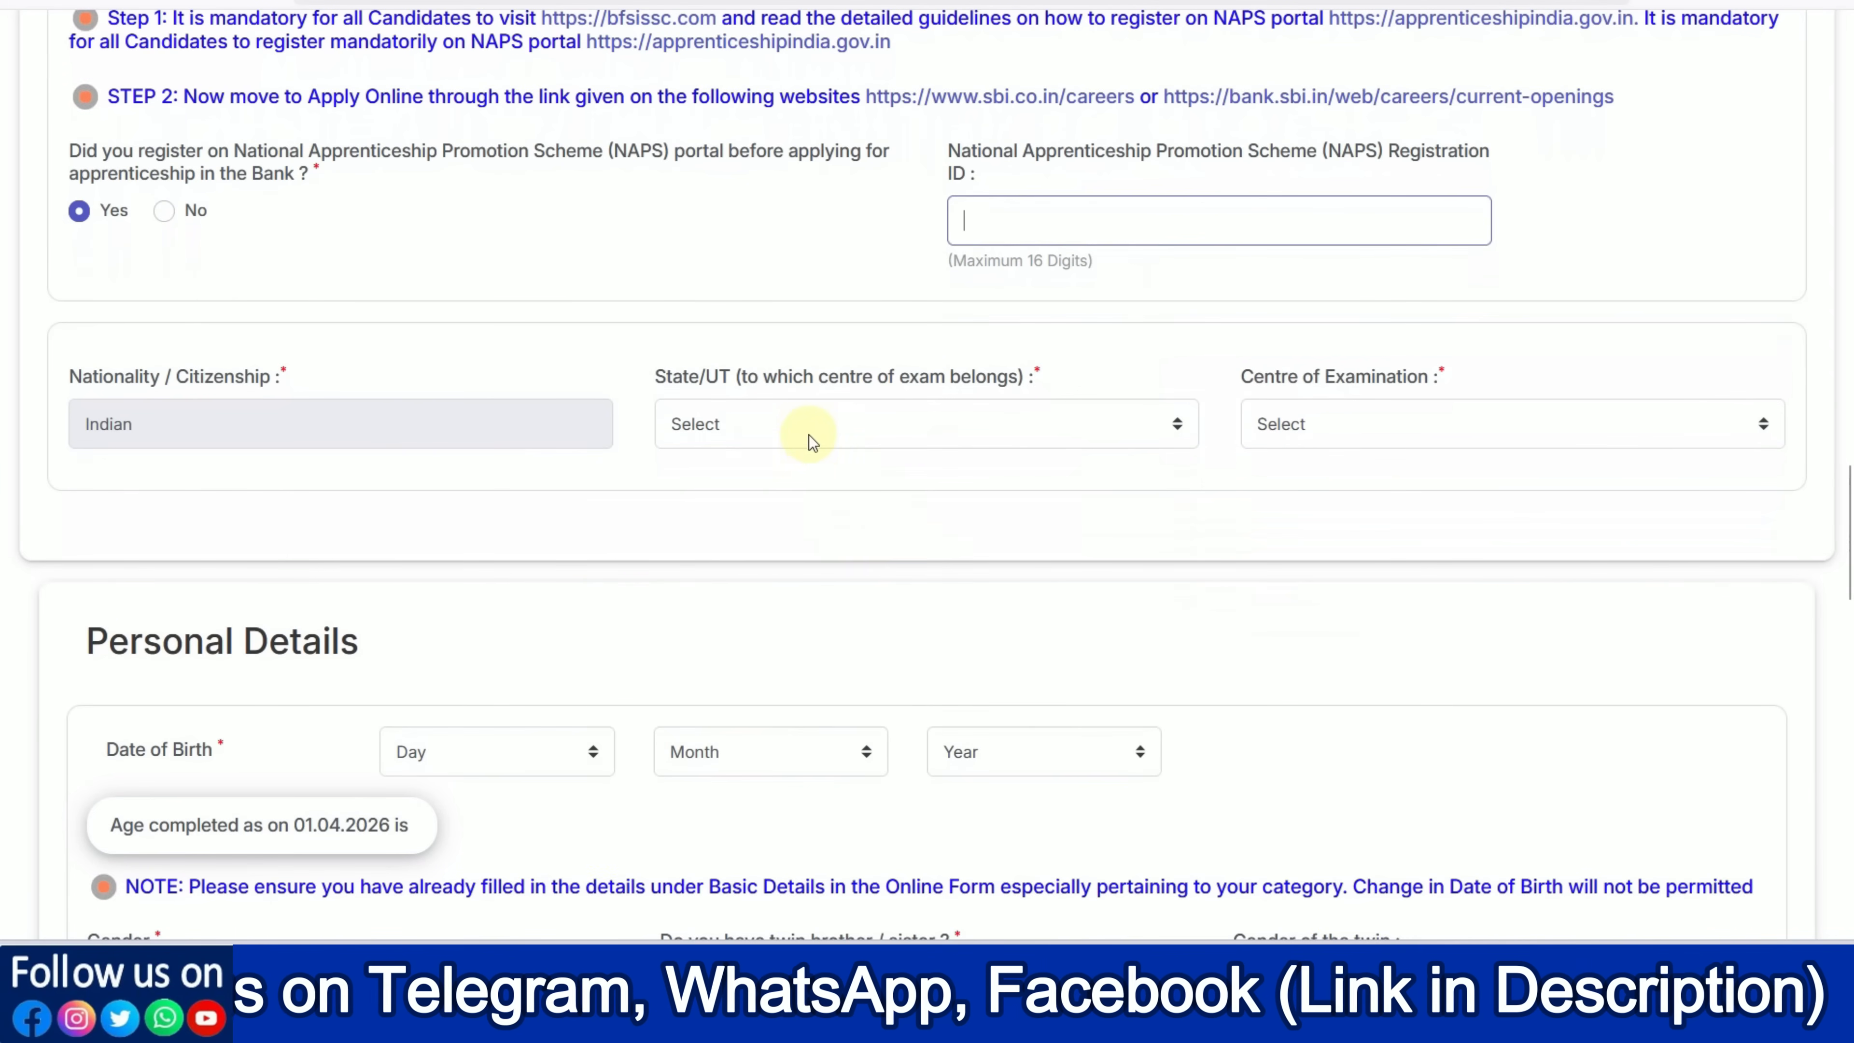
pyautogui.click(808, 435)
pyautogui.scroll(-8, 834, 729)
pyautogui.click(1452, 442)
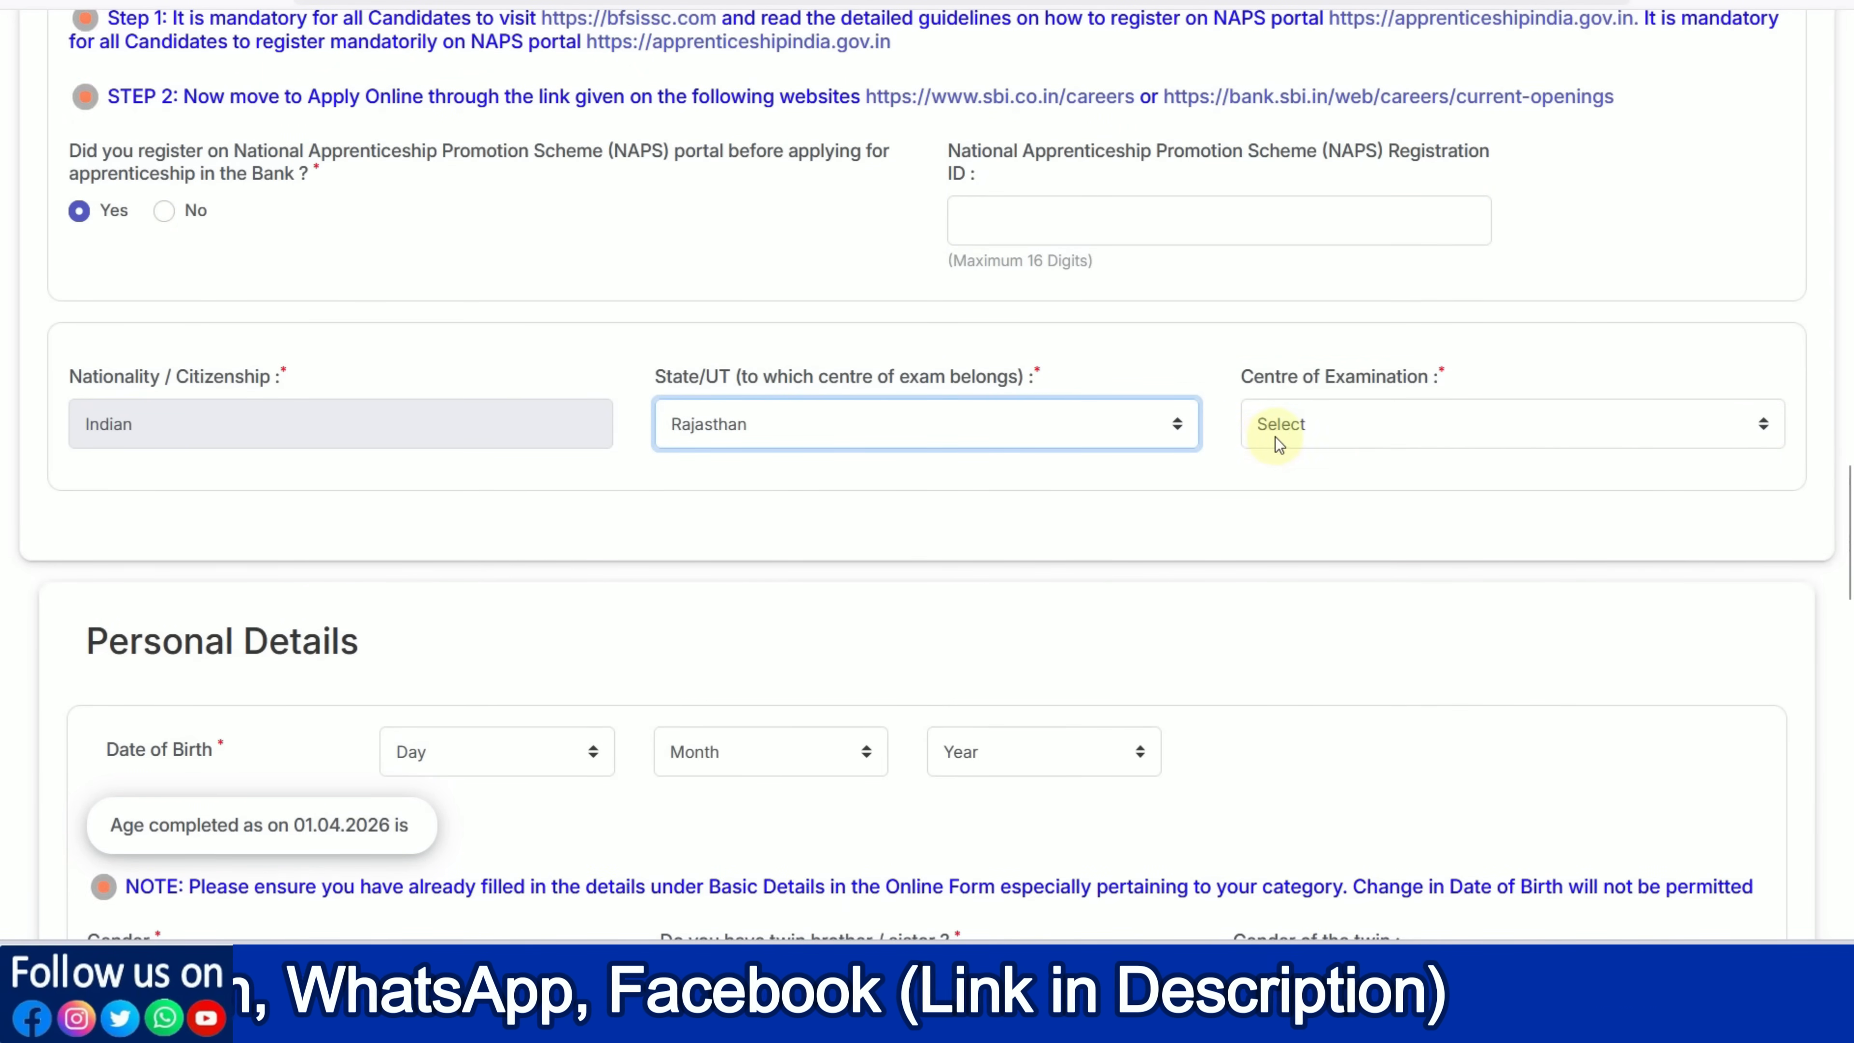
pyautogui.click(1262, 447)
pyautogui.click(1290, 562)
pyautogui.scroll(-4, 785, 530)
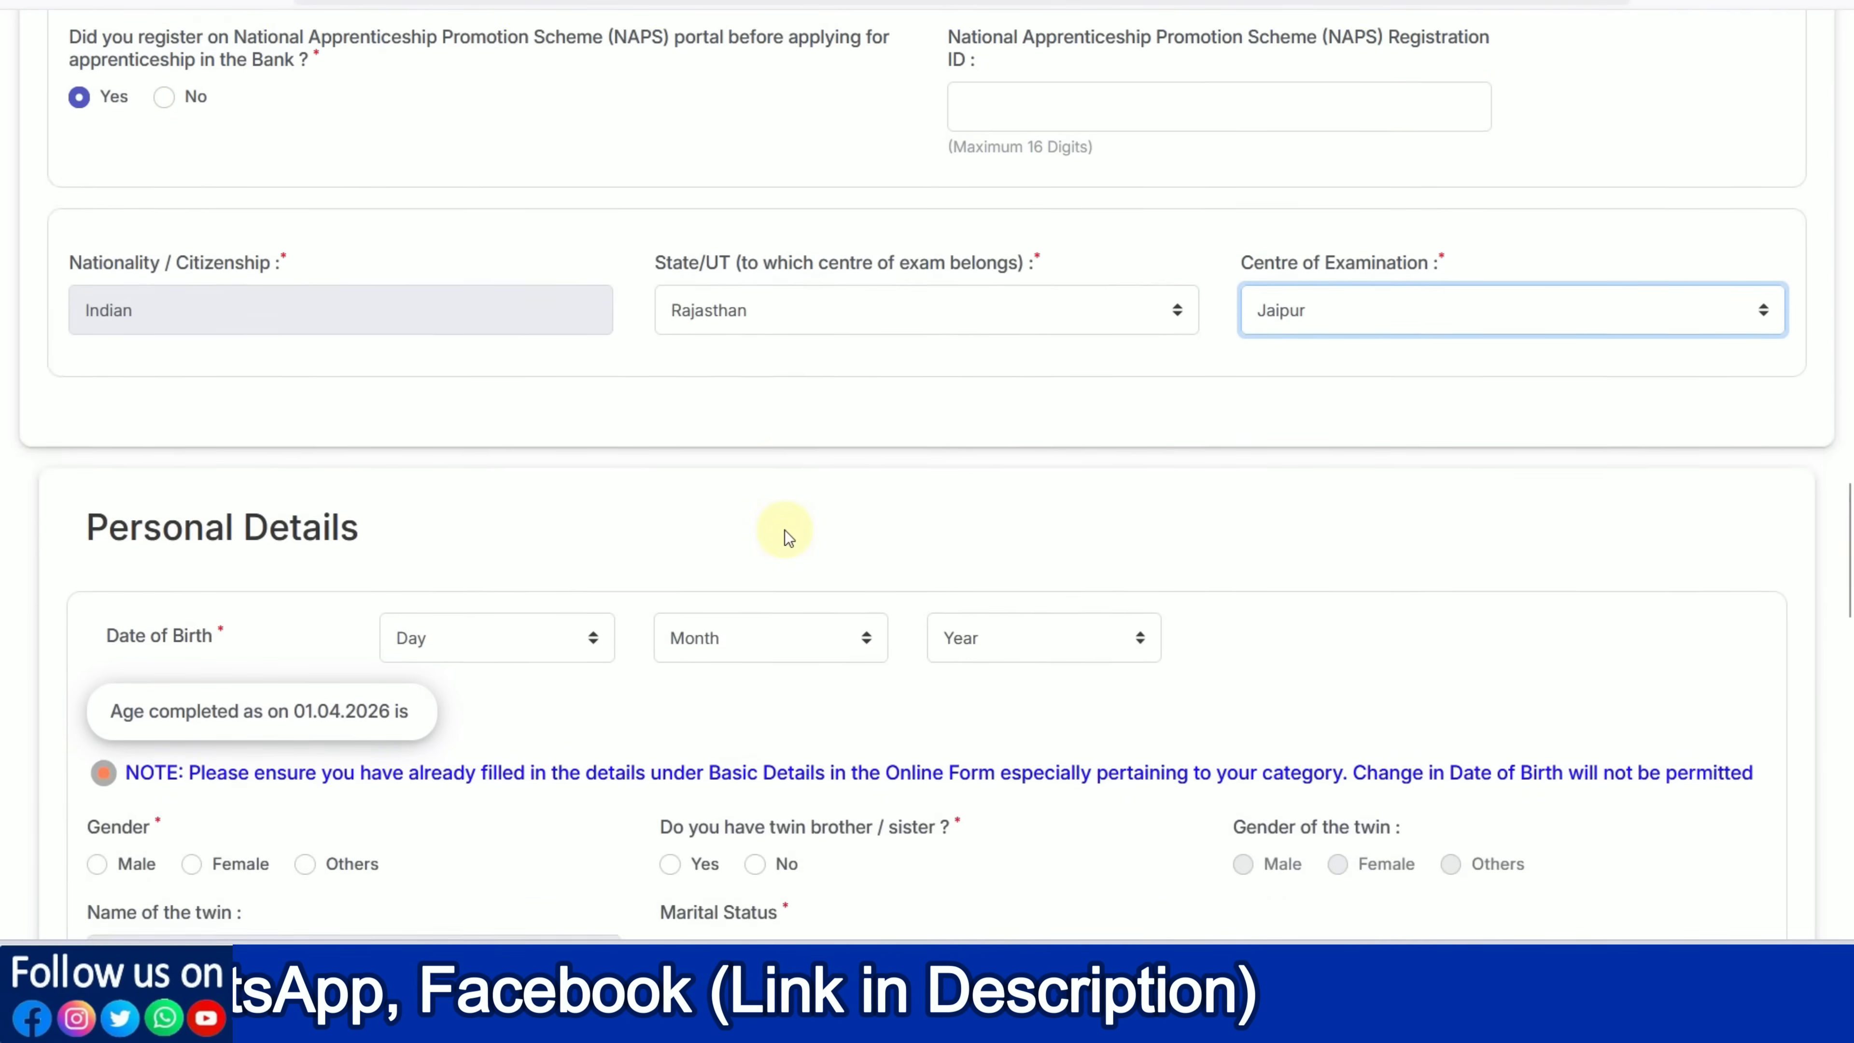
pyautogui.click(510, 471)
pyautogui.click(700, 540)
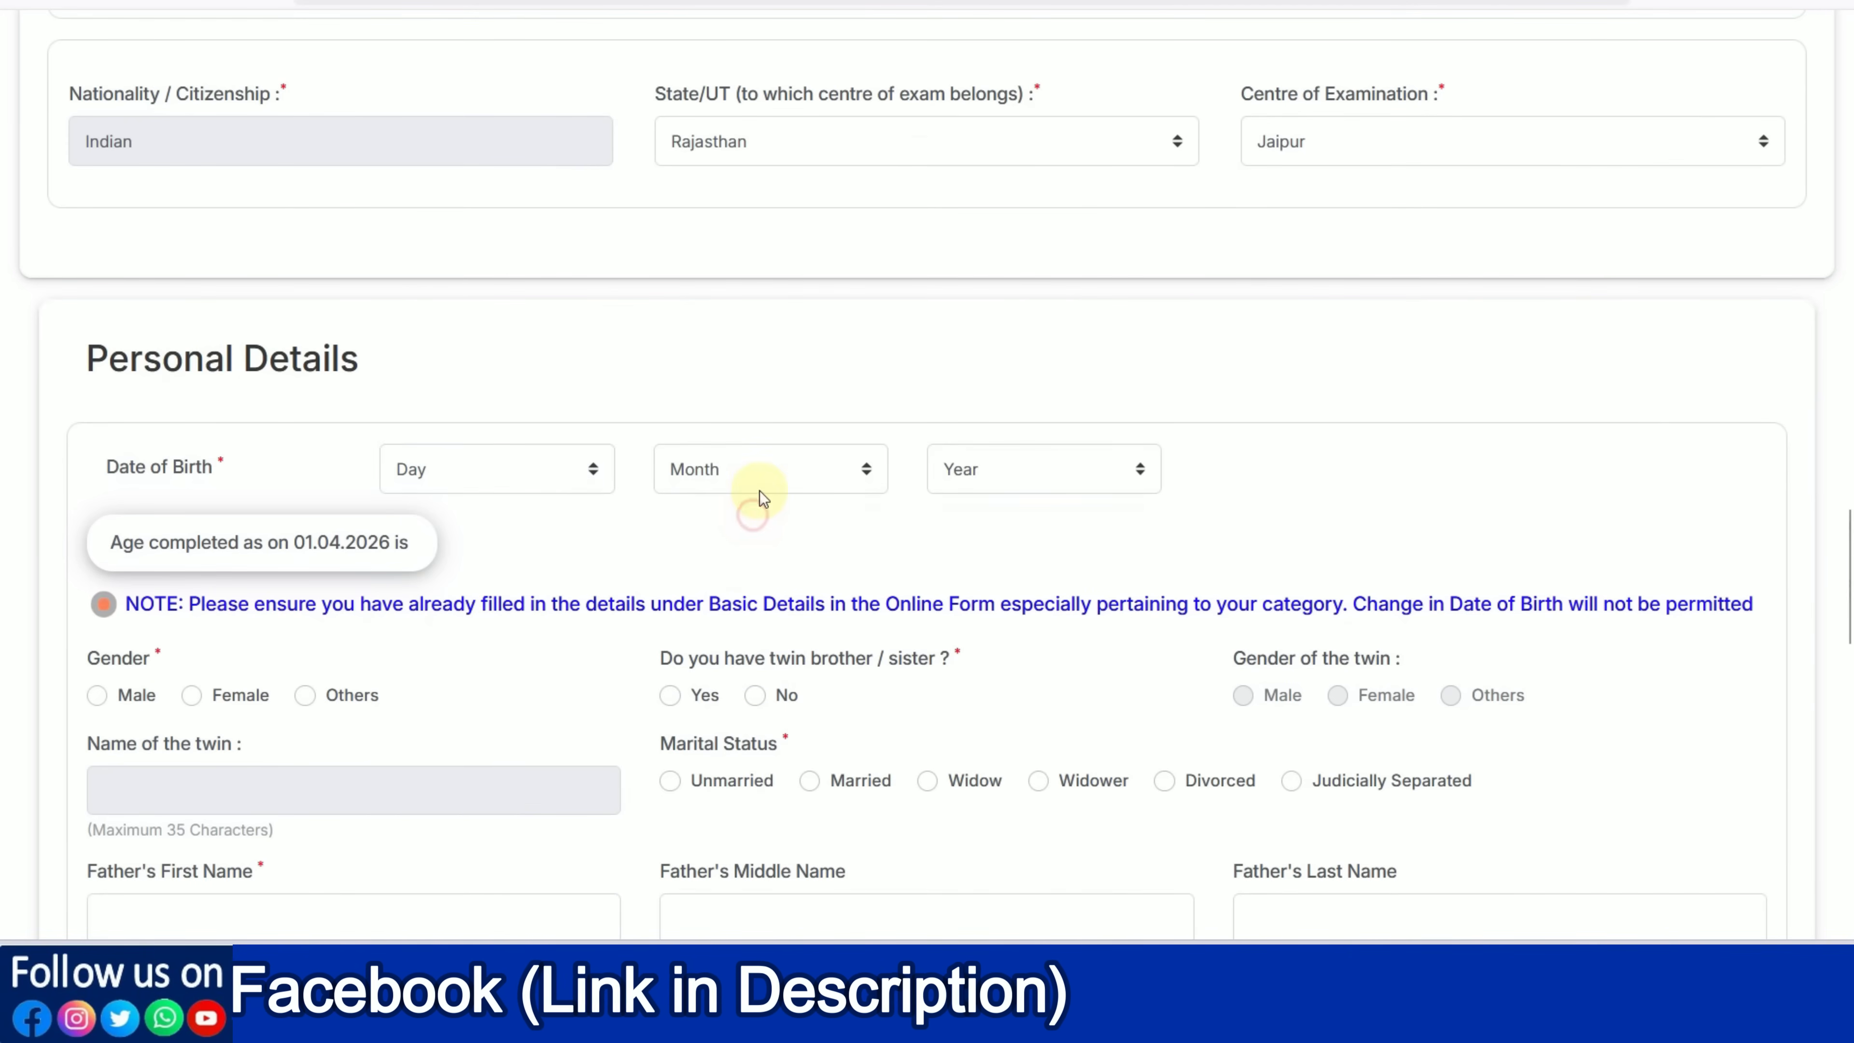
# Set gender to Male and answer No to having a twin brother or sister
pyautogui.click(1045, 489)
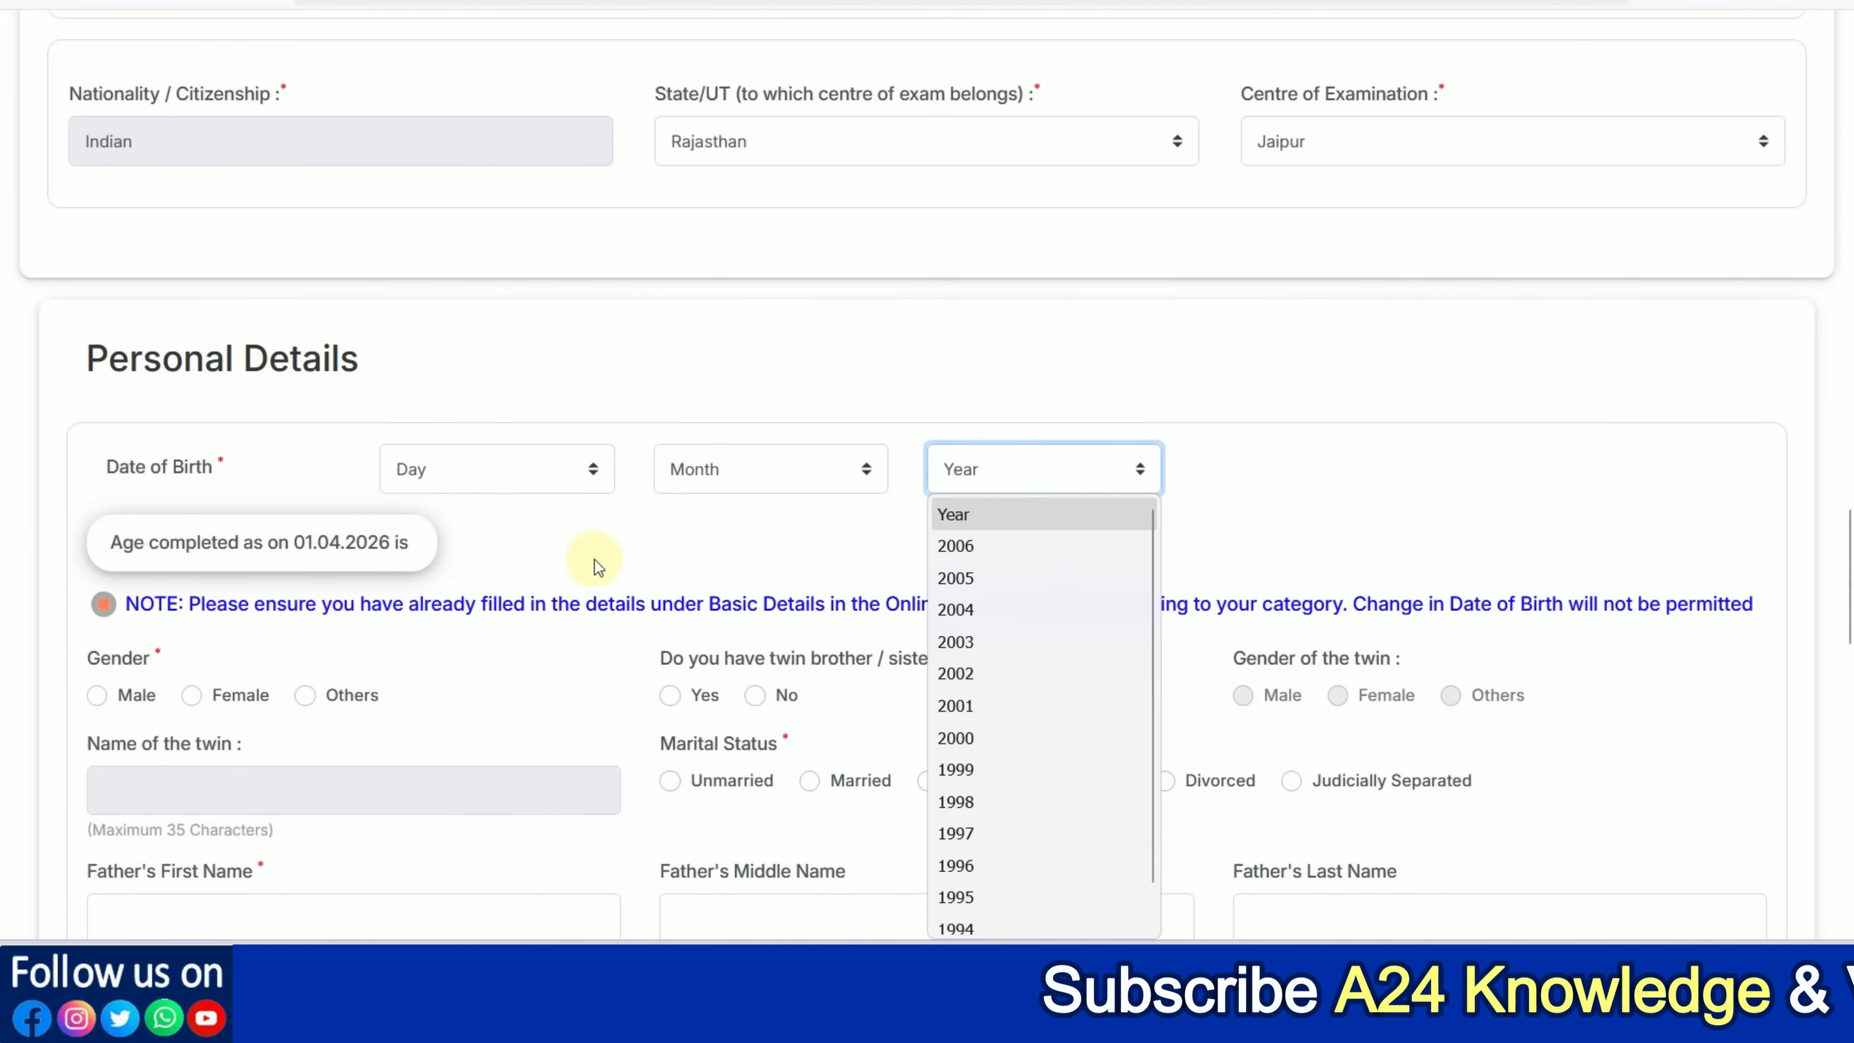
pyautogui.click(594, 559)
pyautogui.scroll(-4, 588, 551)
pyautogui.click(97, 416)
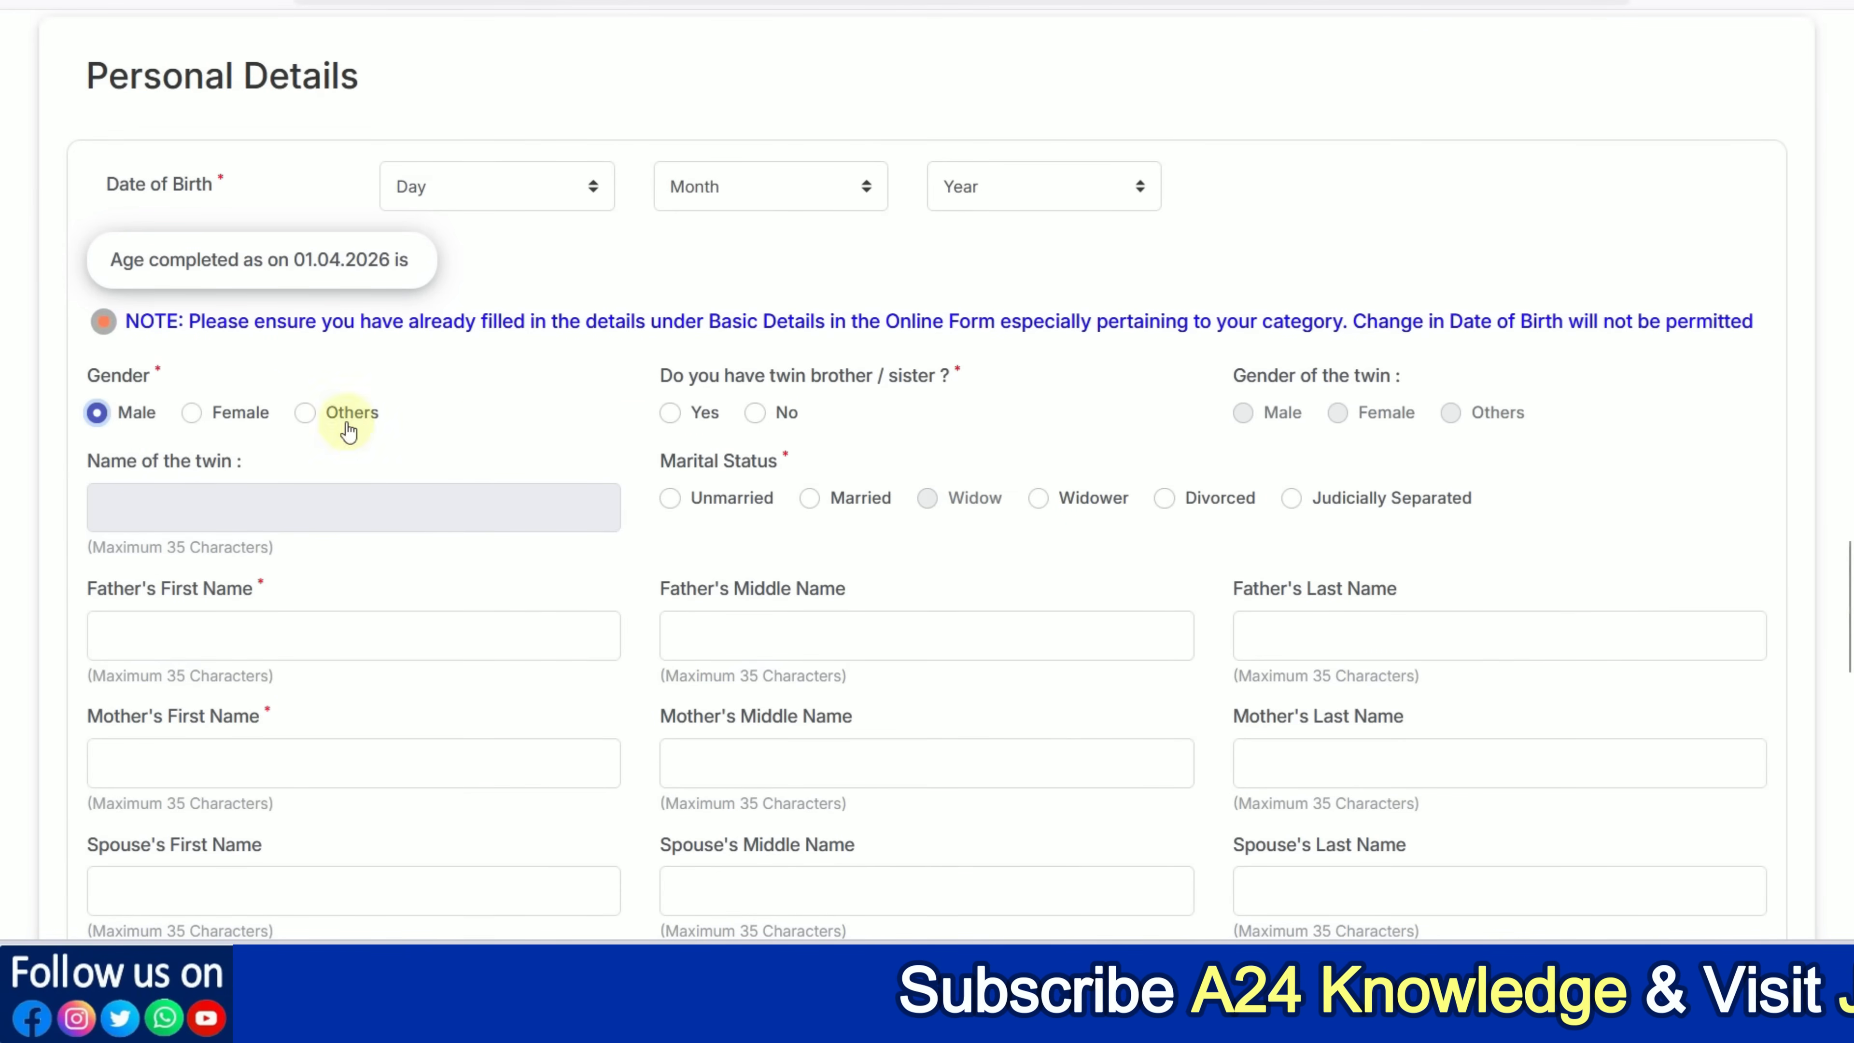
pyautogui.scroll(-4, 773, 430)
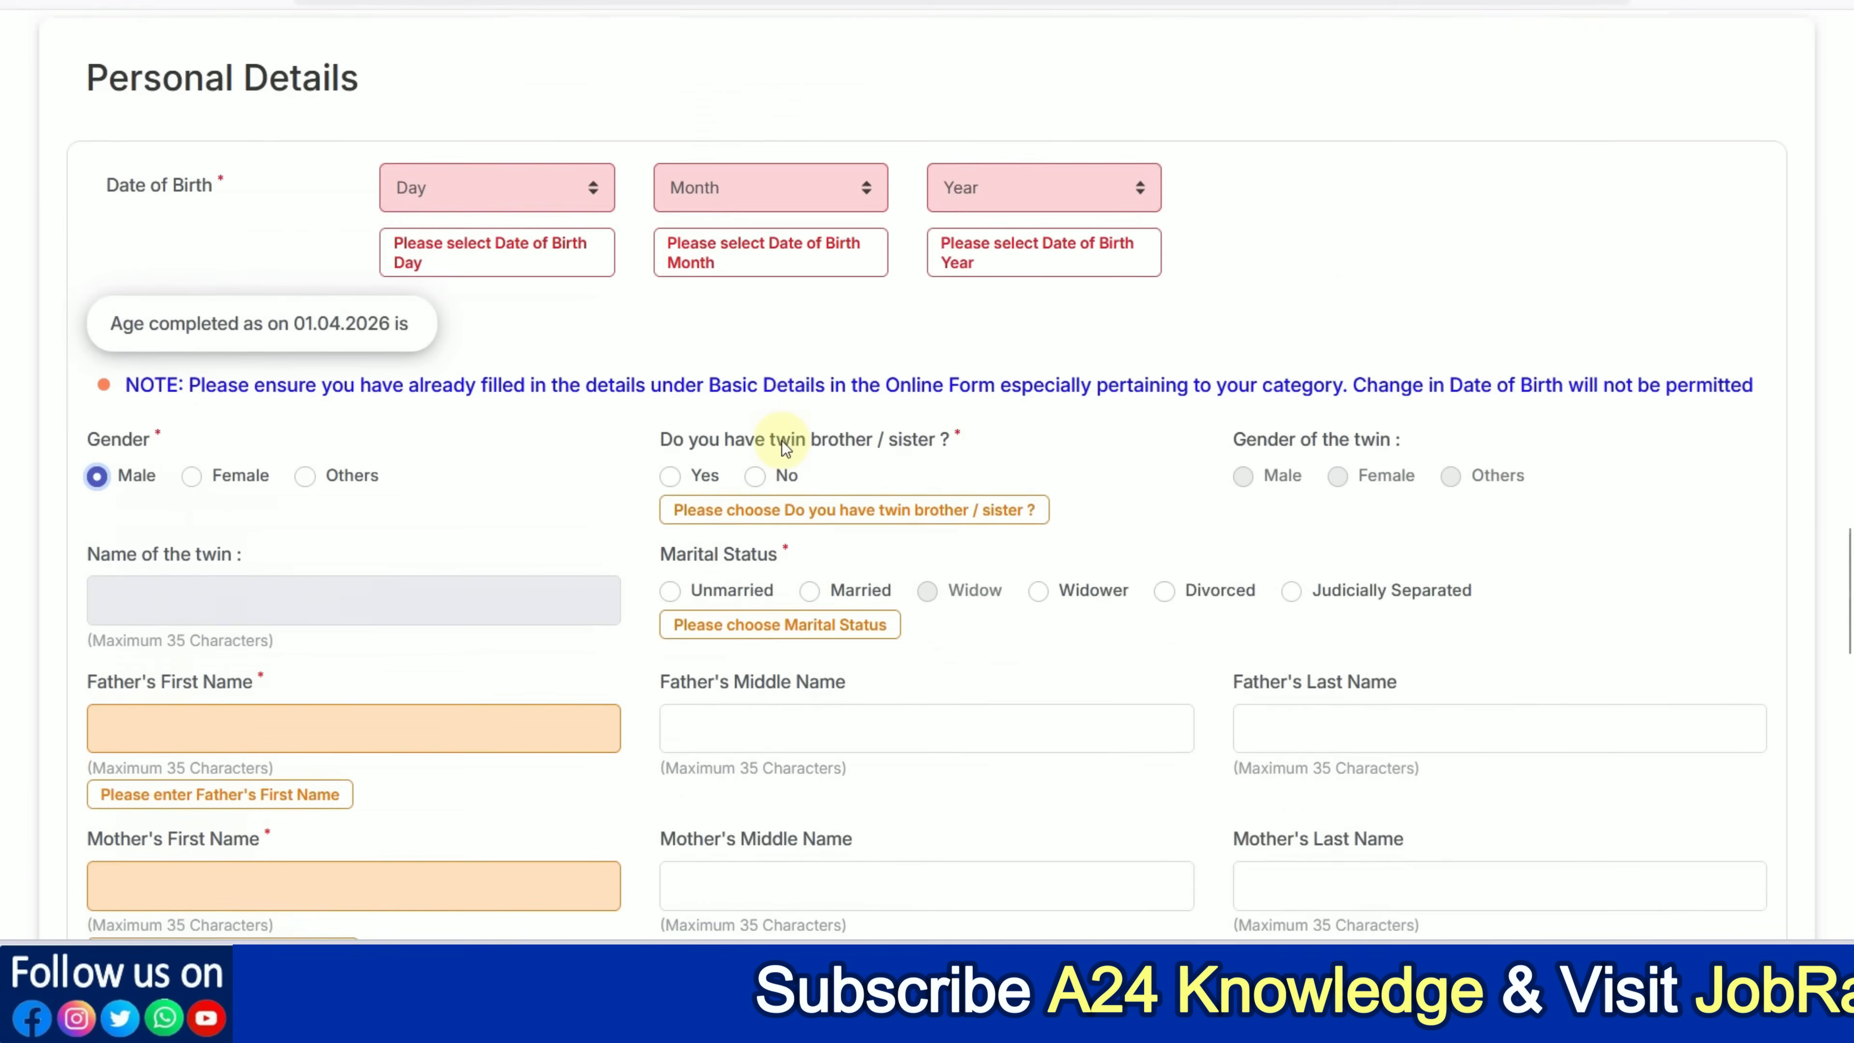
pyautogui.click(755, 281)
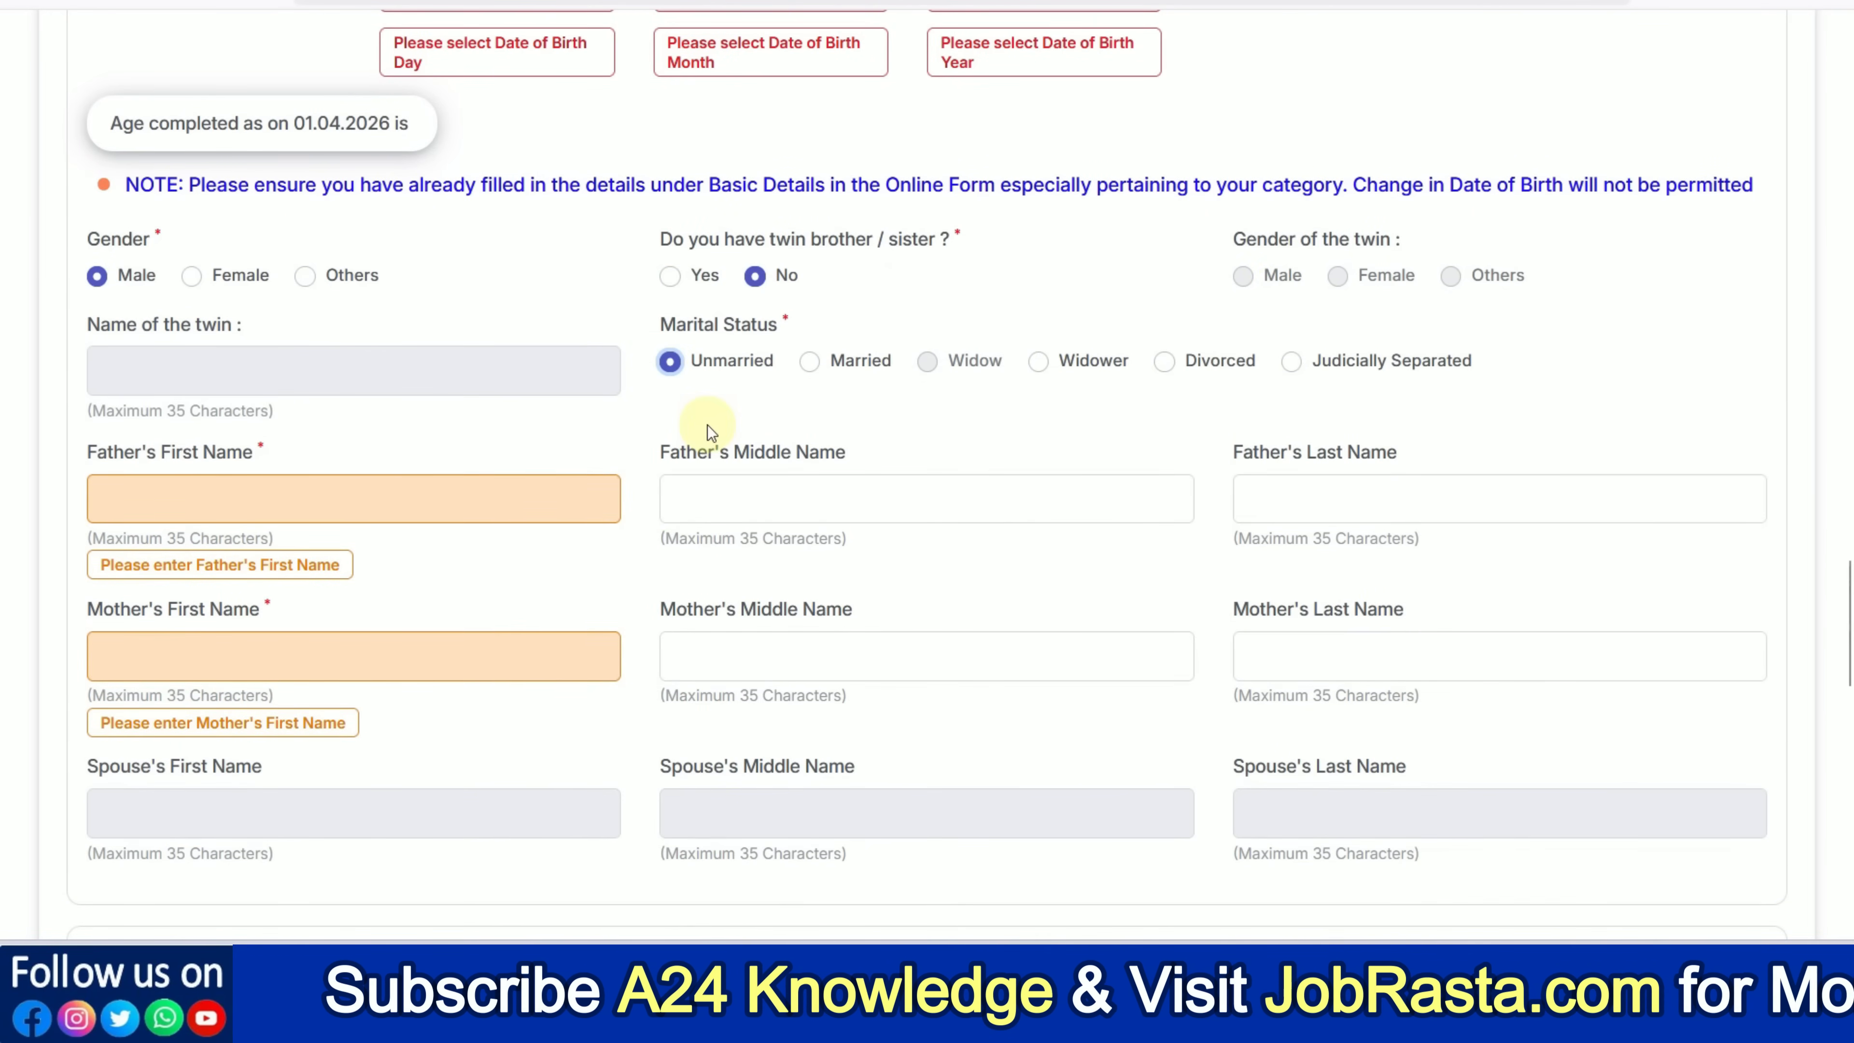
pyautogui.scroll(-2, 706, 424)
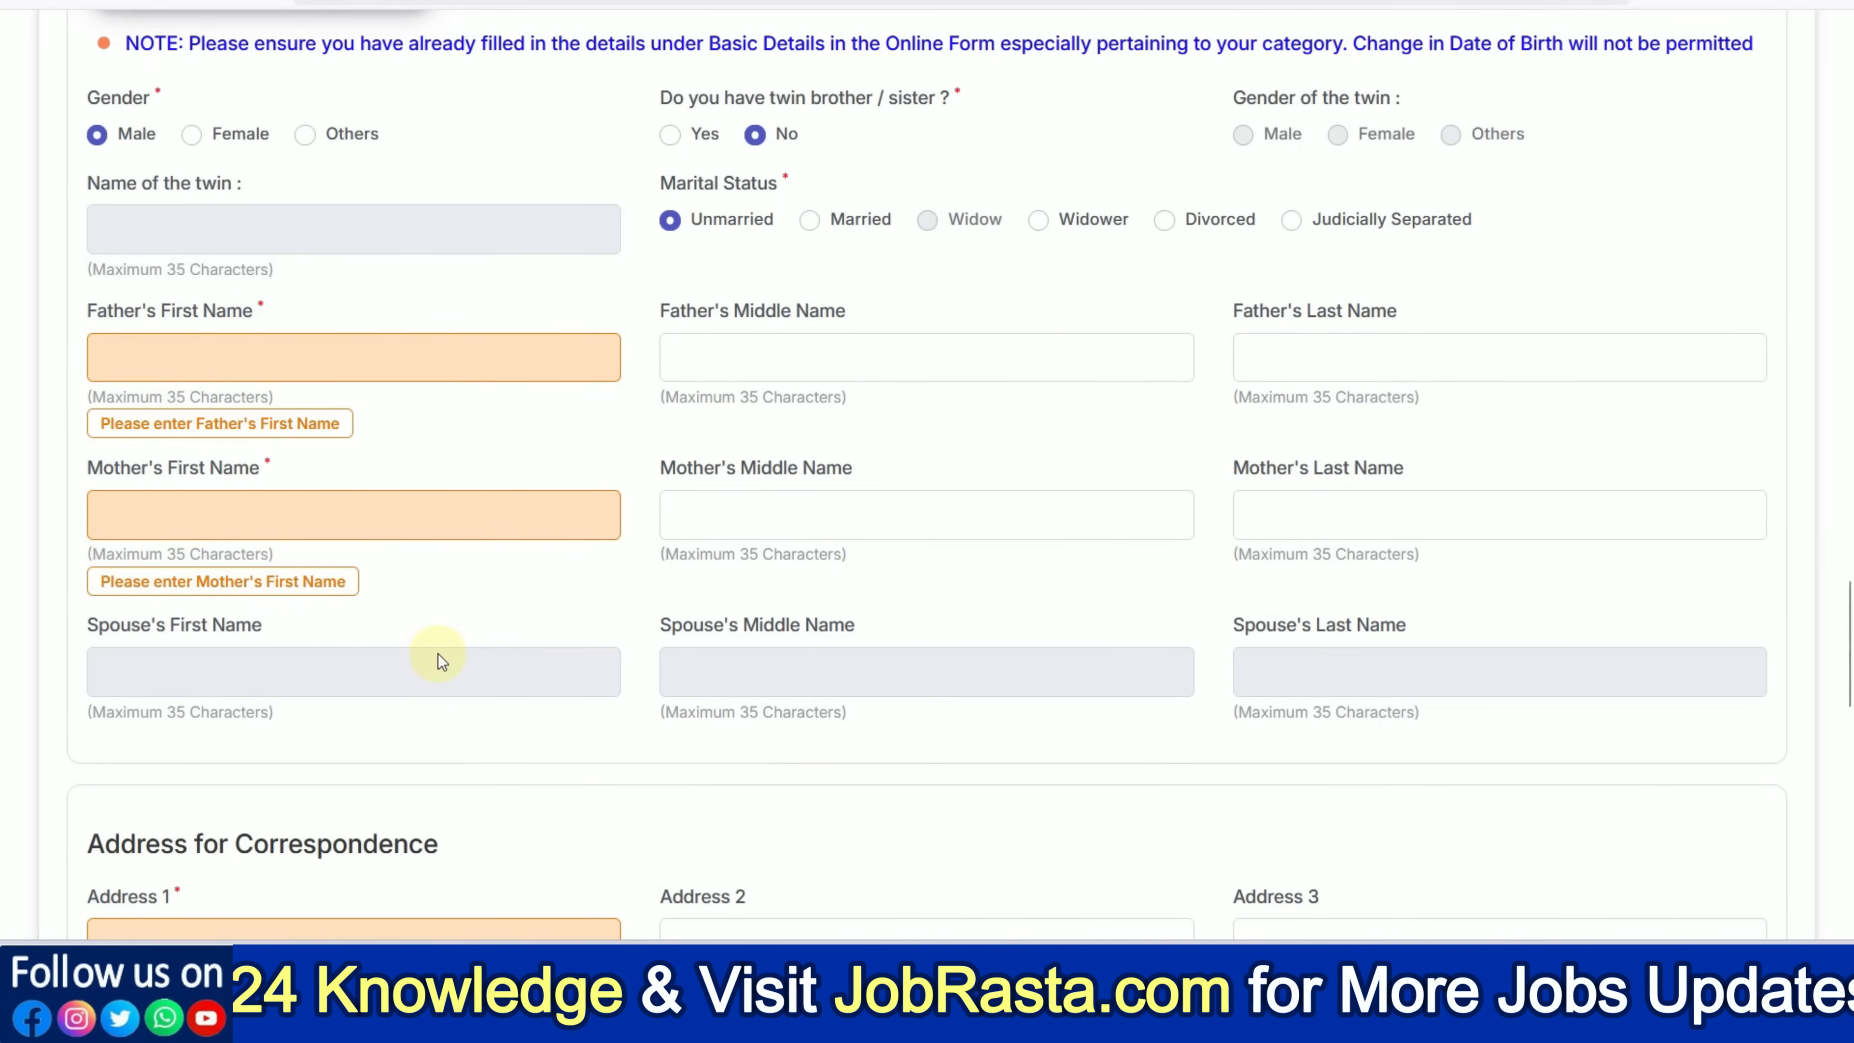
pyautogui.scroll(-4, 437, 653)
pyautogui.scroll(-4, 438, 655)
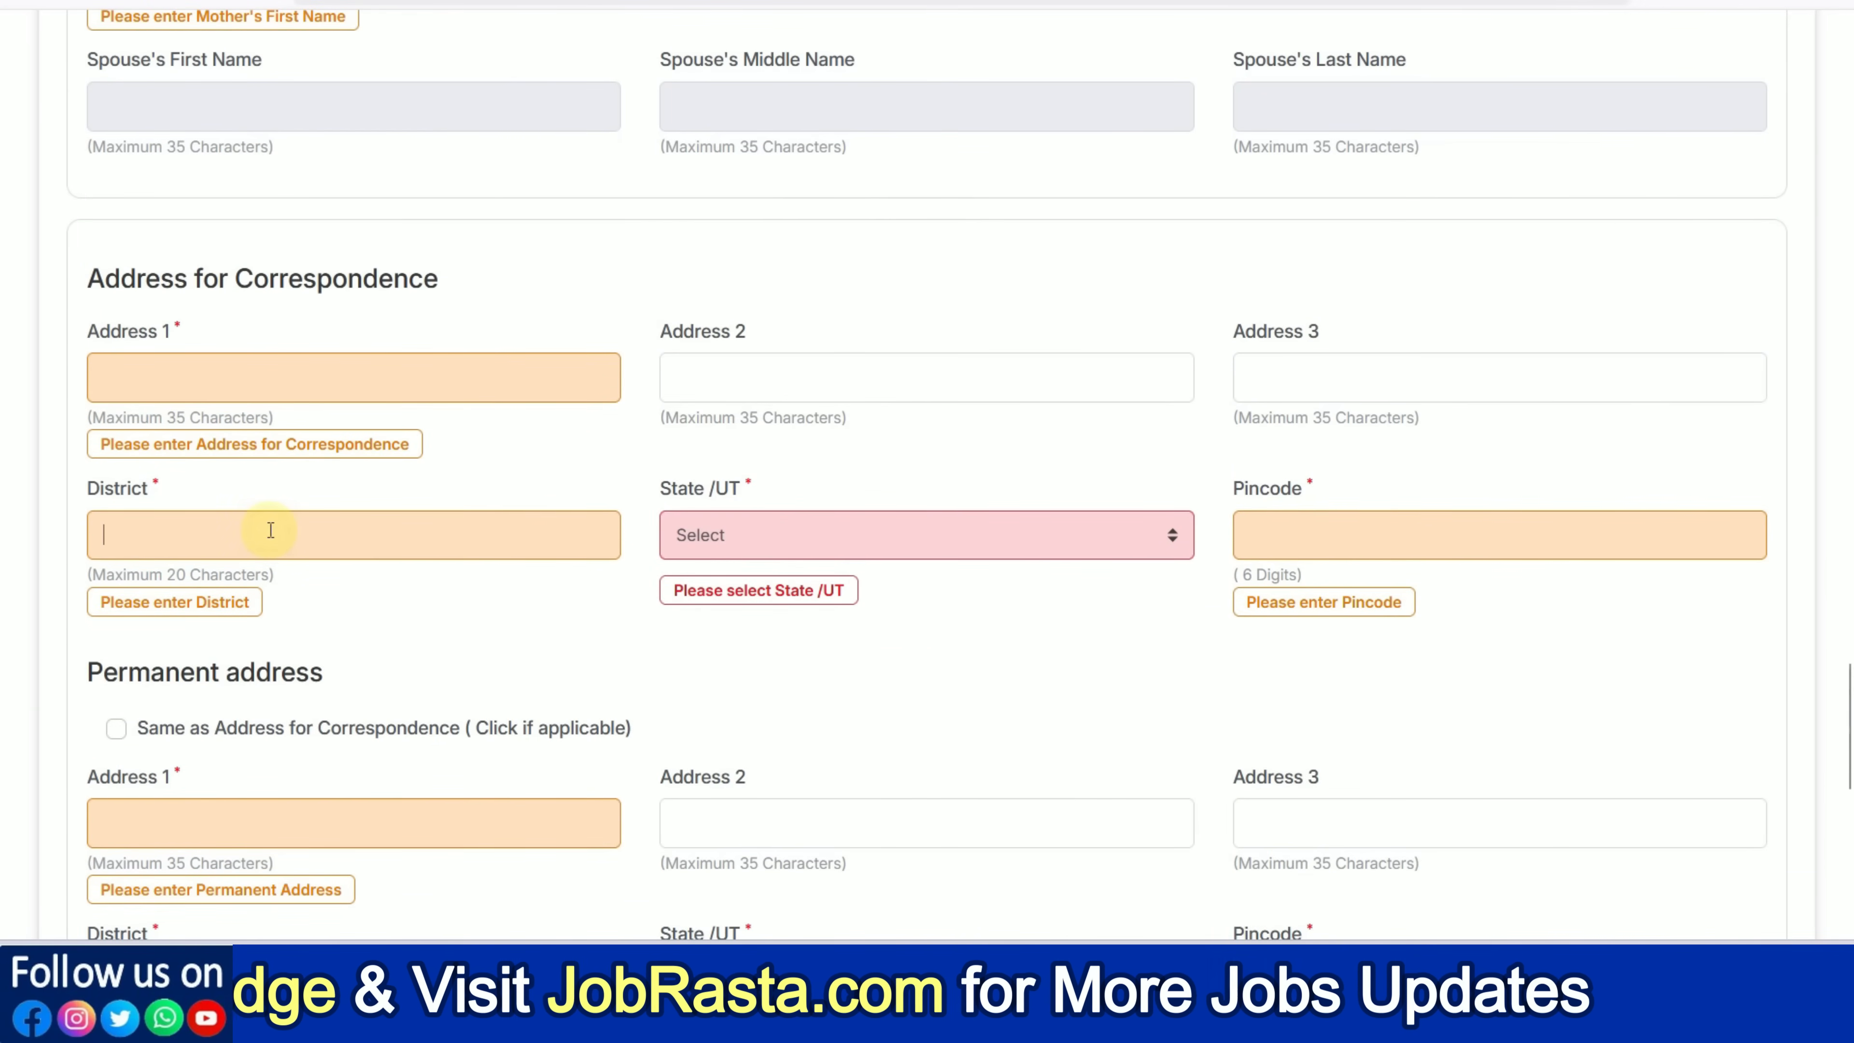
# Set the correspondence address State/UT to RAJASTHAN
pyautogui.click(824, 537)
pyautogui.scroll(-5, 823, 372)
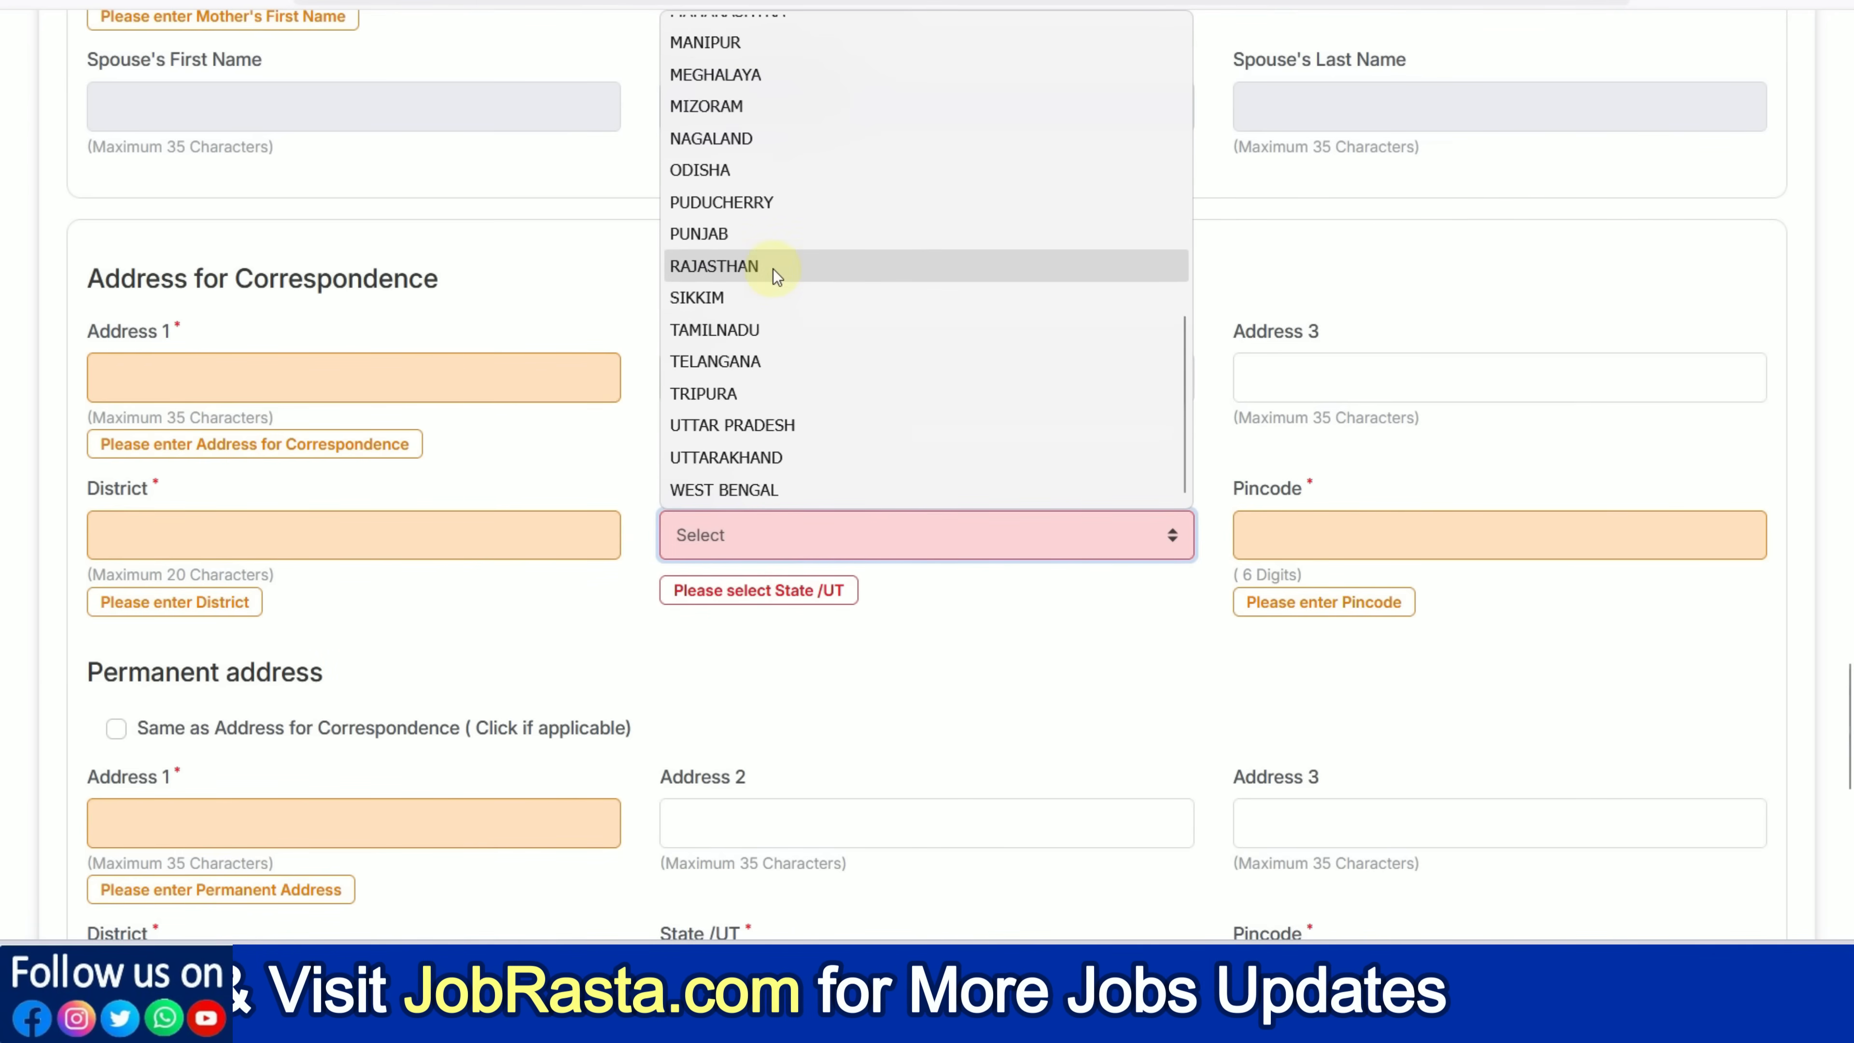
pyautogui.click(774, 268)
pyautogui.click(1246, 540)
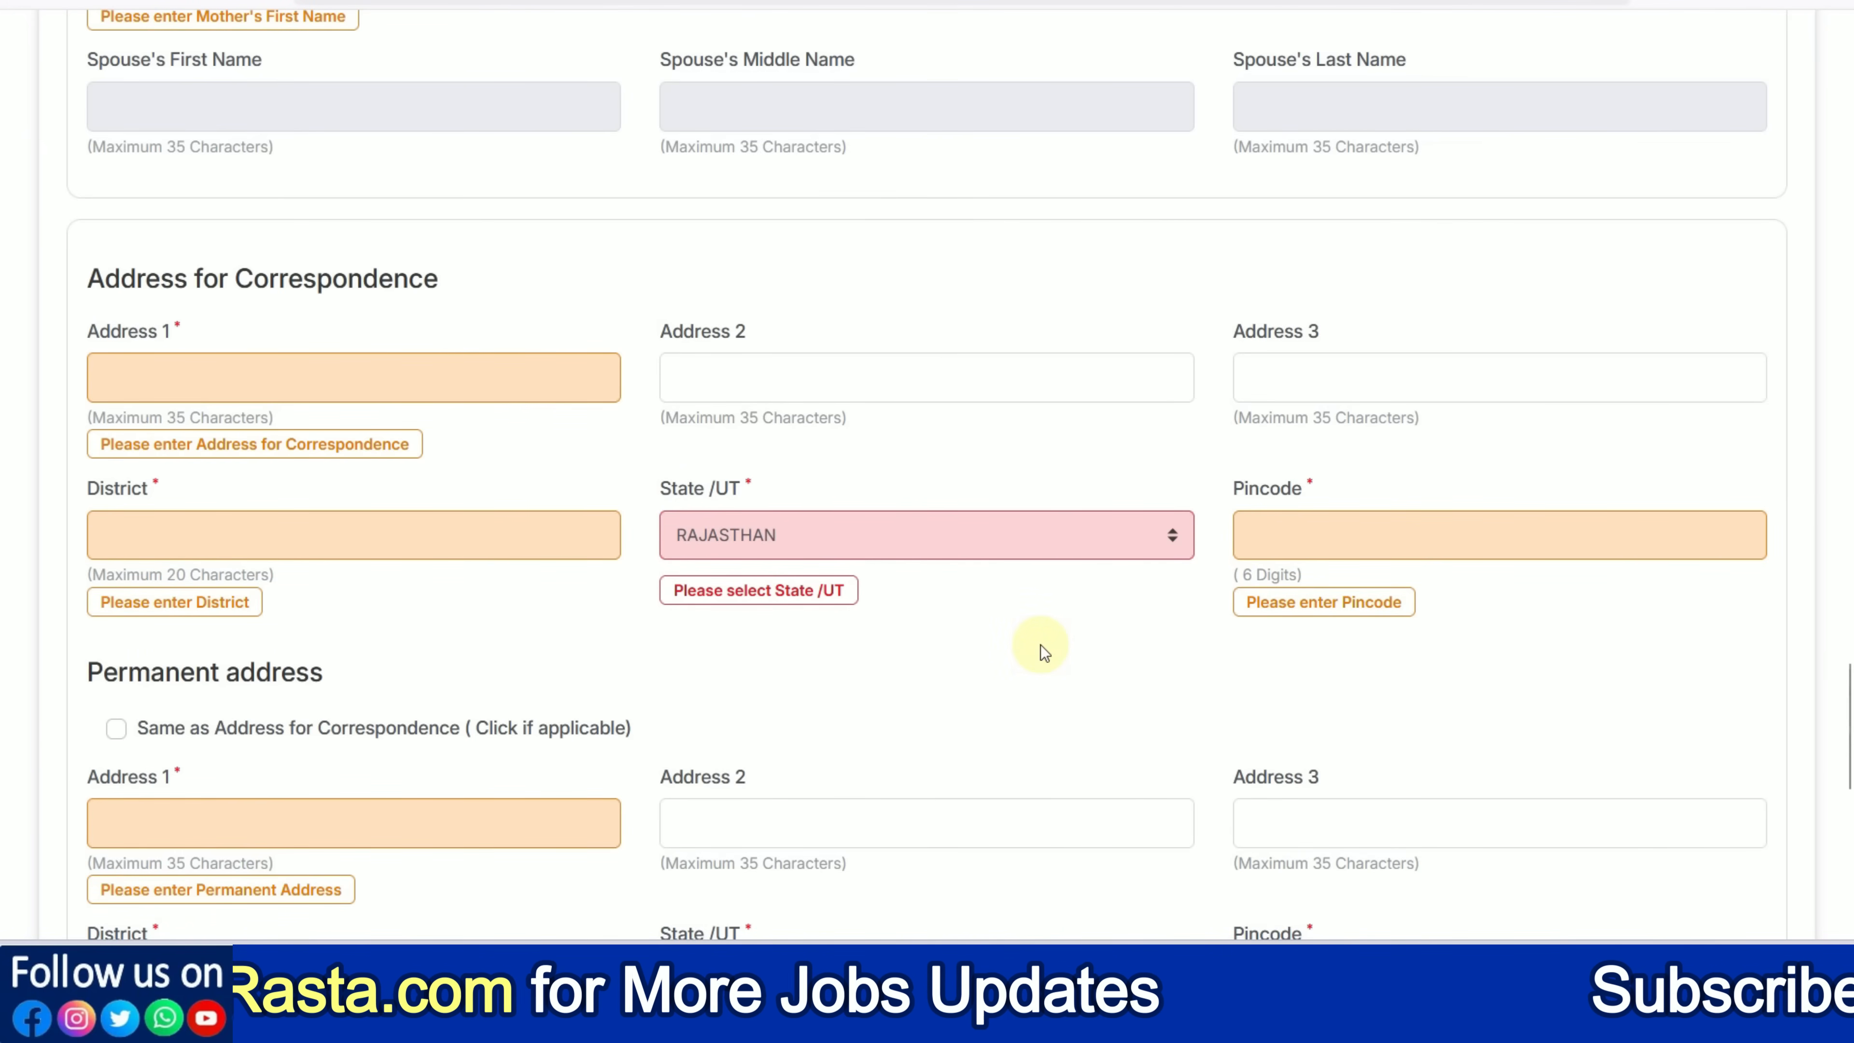
pyautogui.scroll(-4, 489, 422)
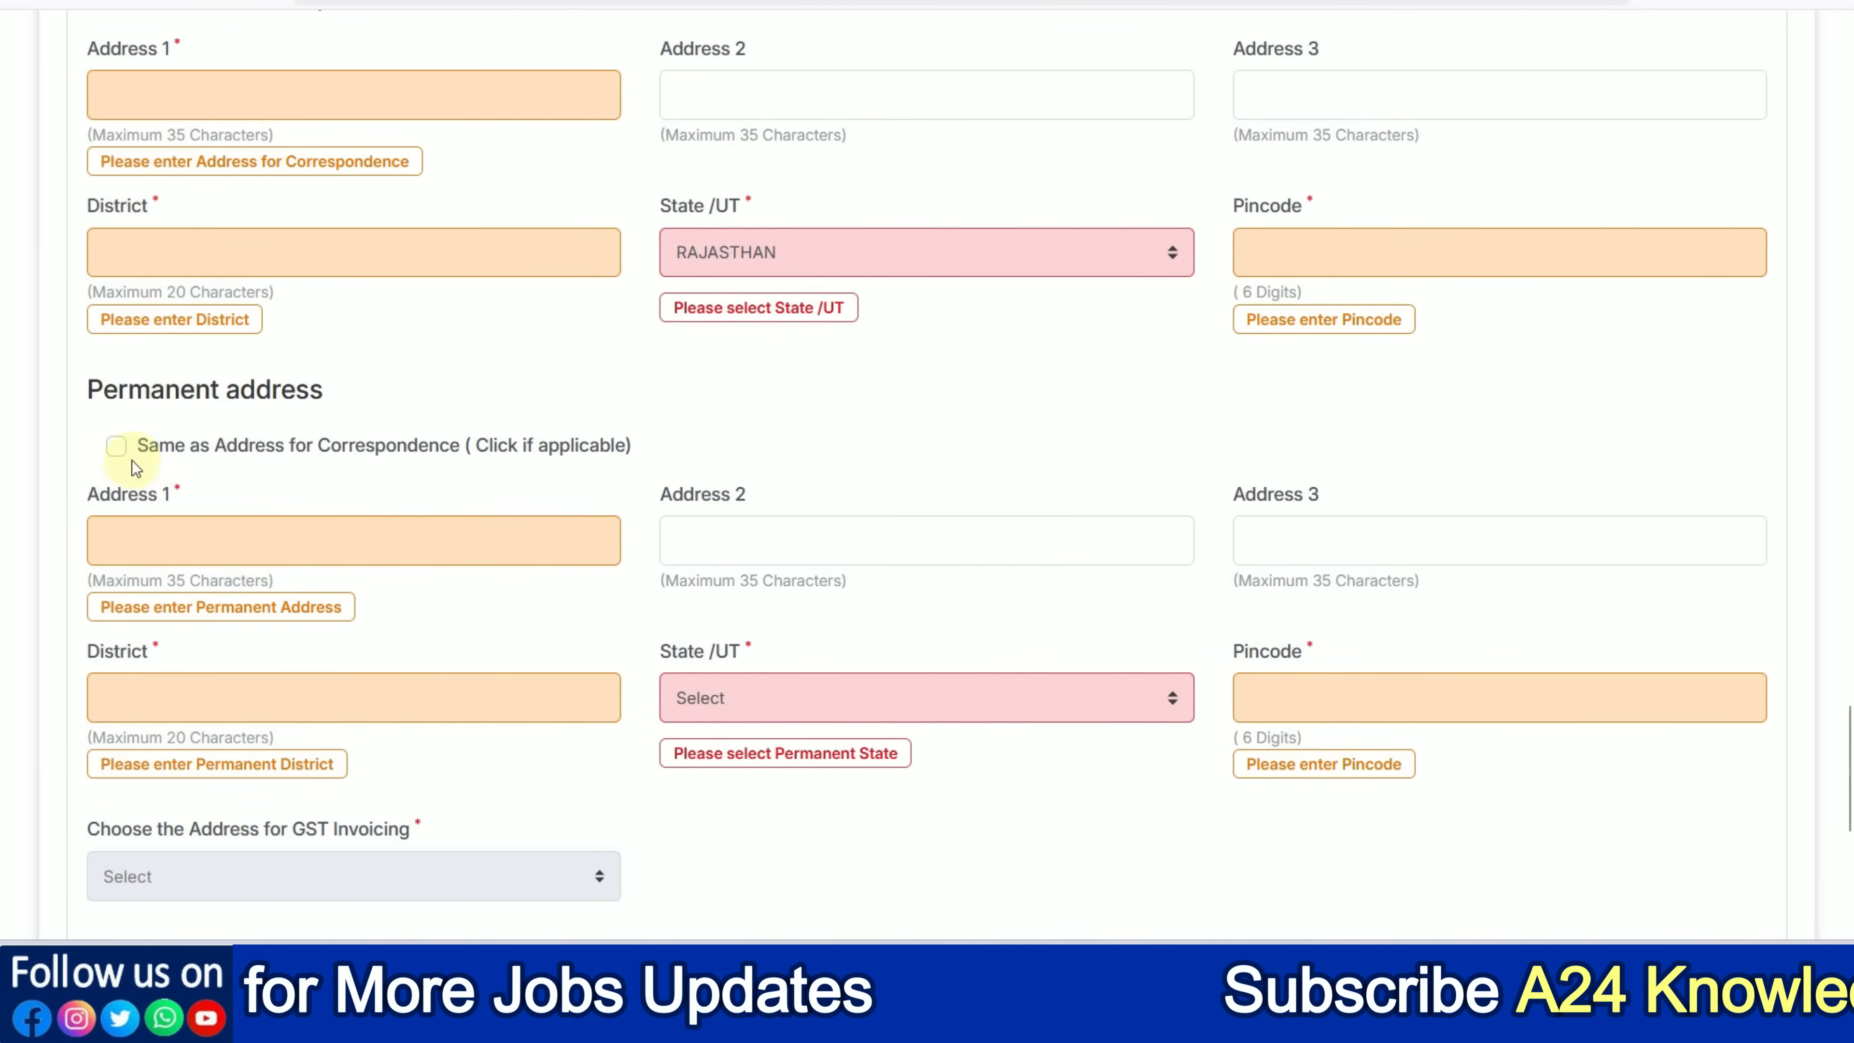
# Leave 'Same as Address for Correspondence' unticked so the permanent address stays separate
pyautogui.click(117, 451)
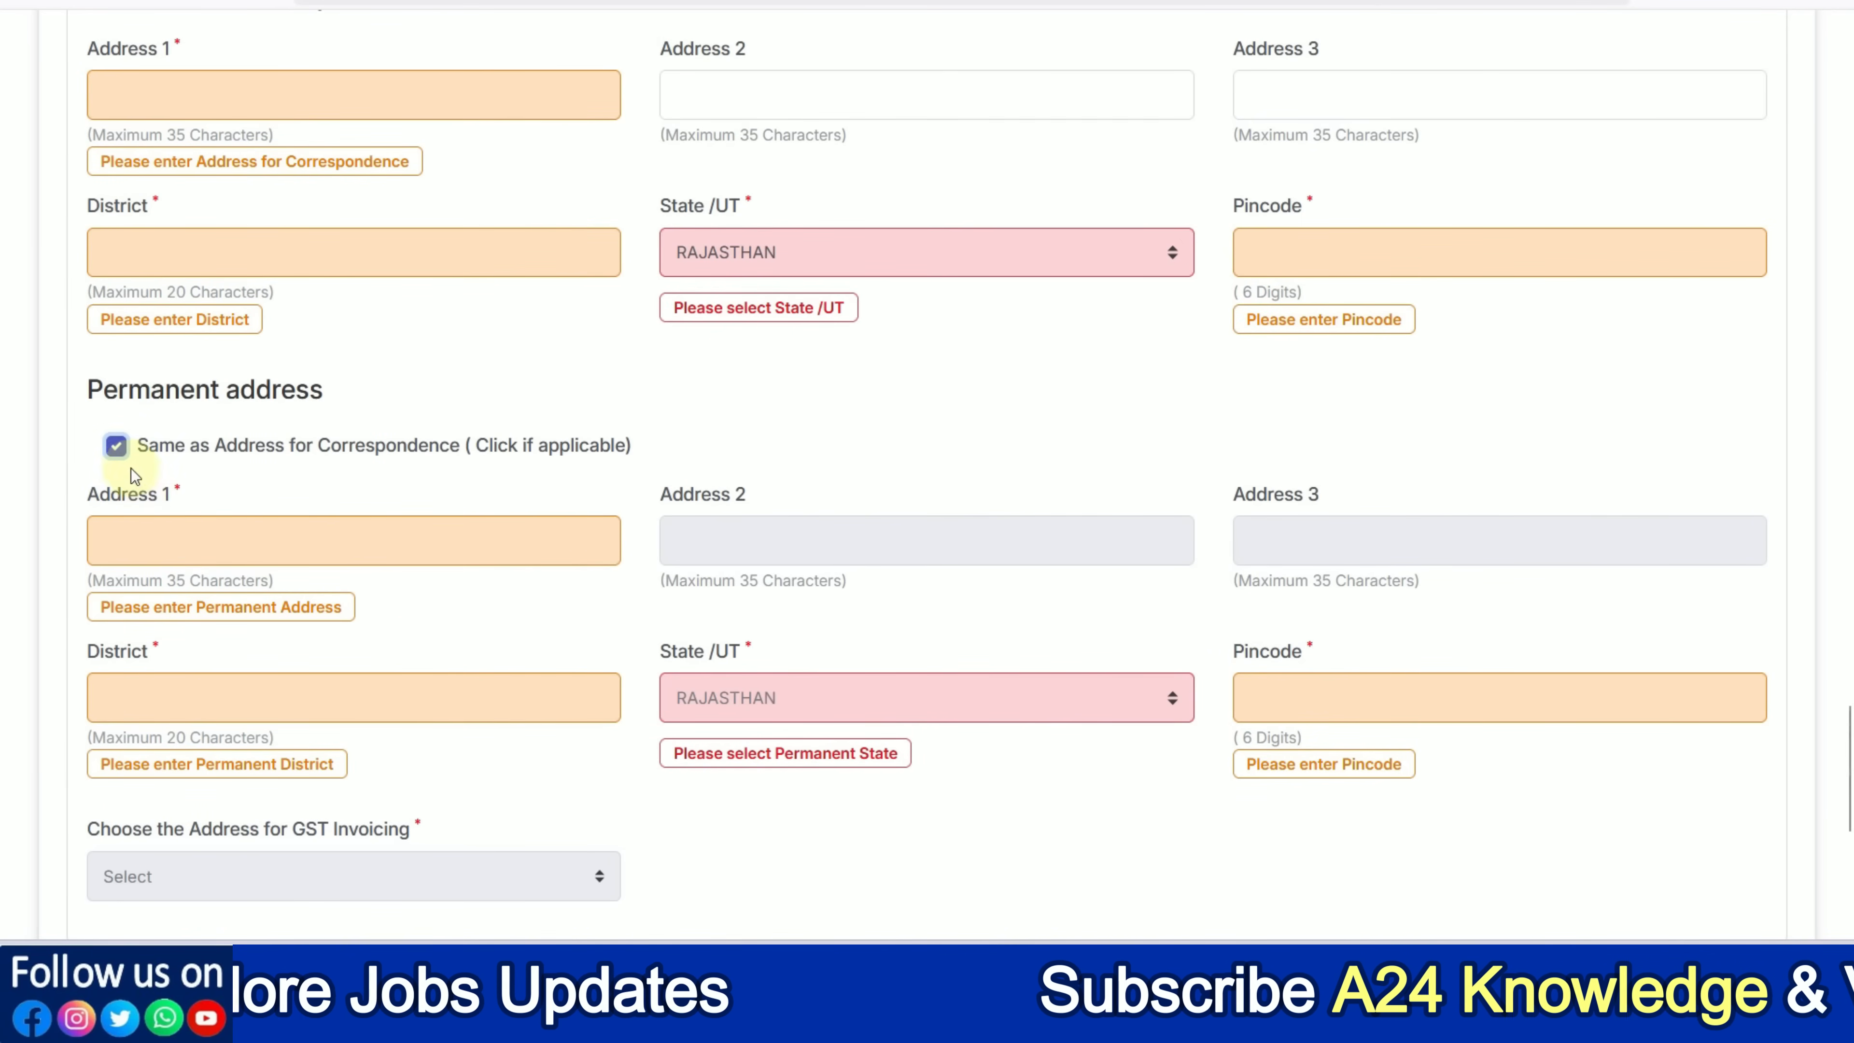
pyautogui.click(117, 448)
pyautogui.scroll(-4, 397, 588)
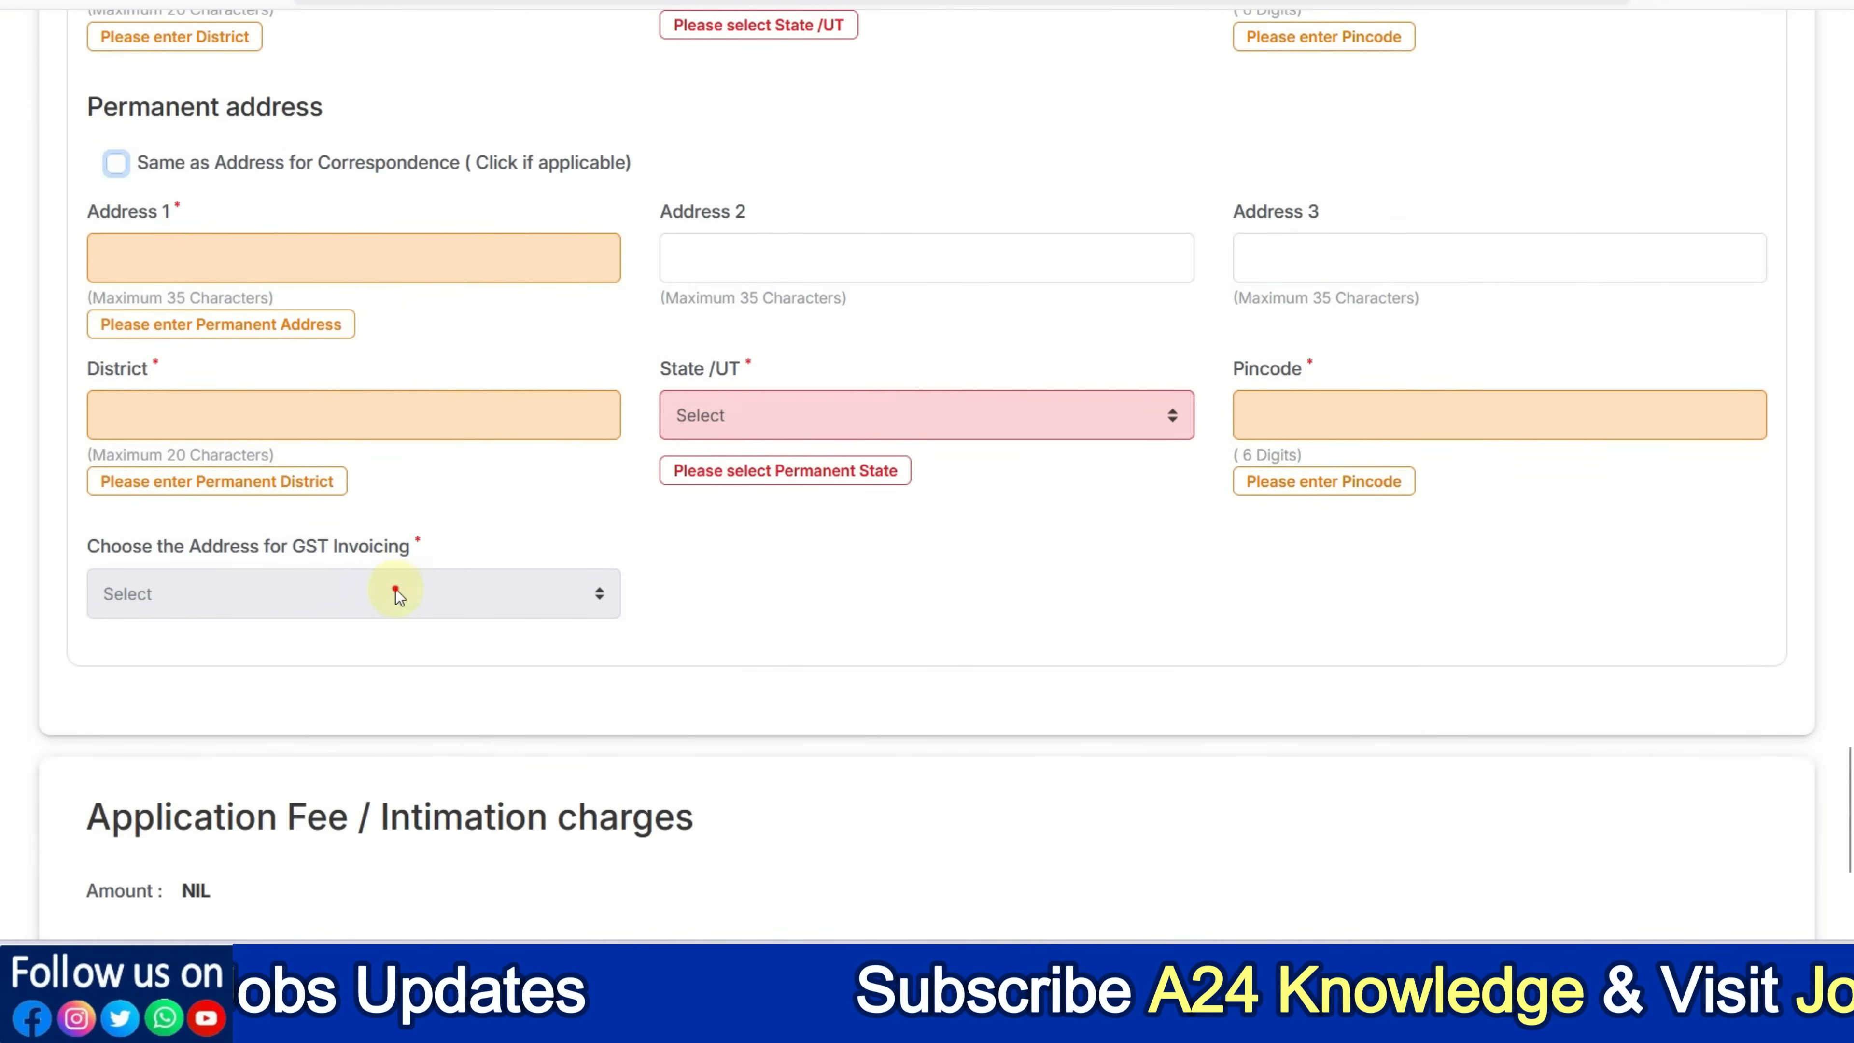
pyautogui.click(395, 588)
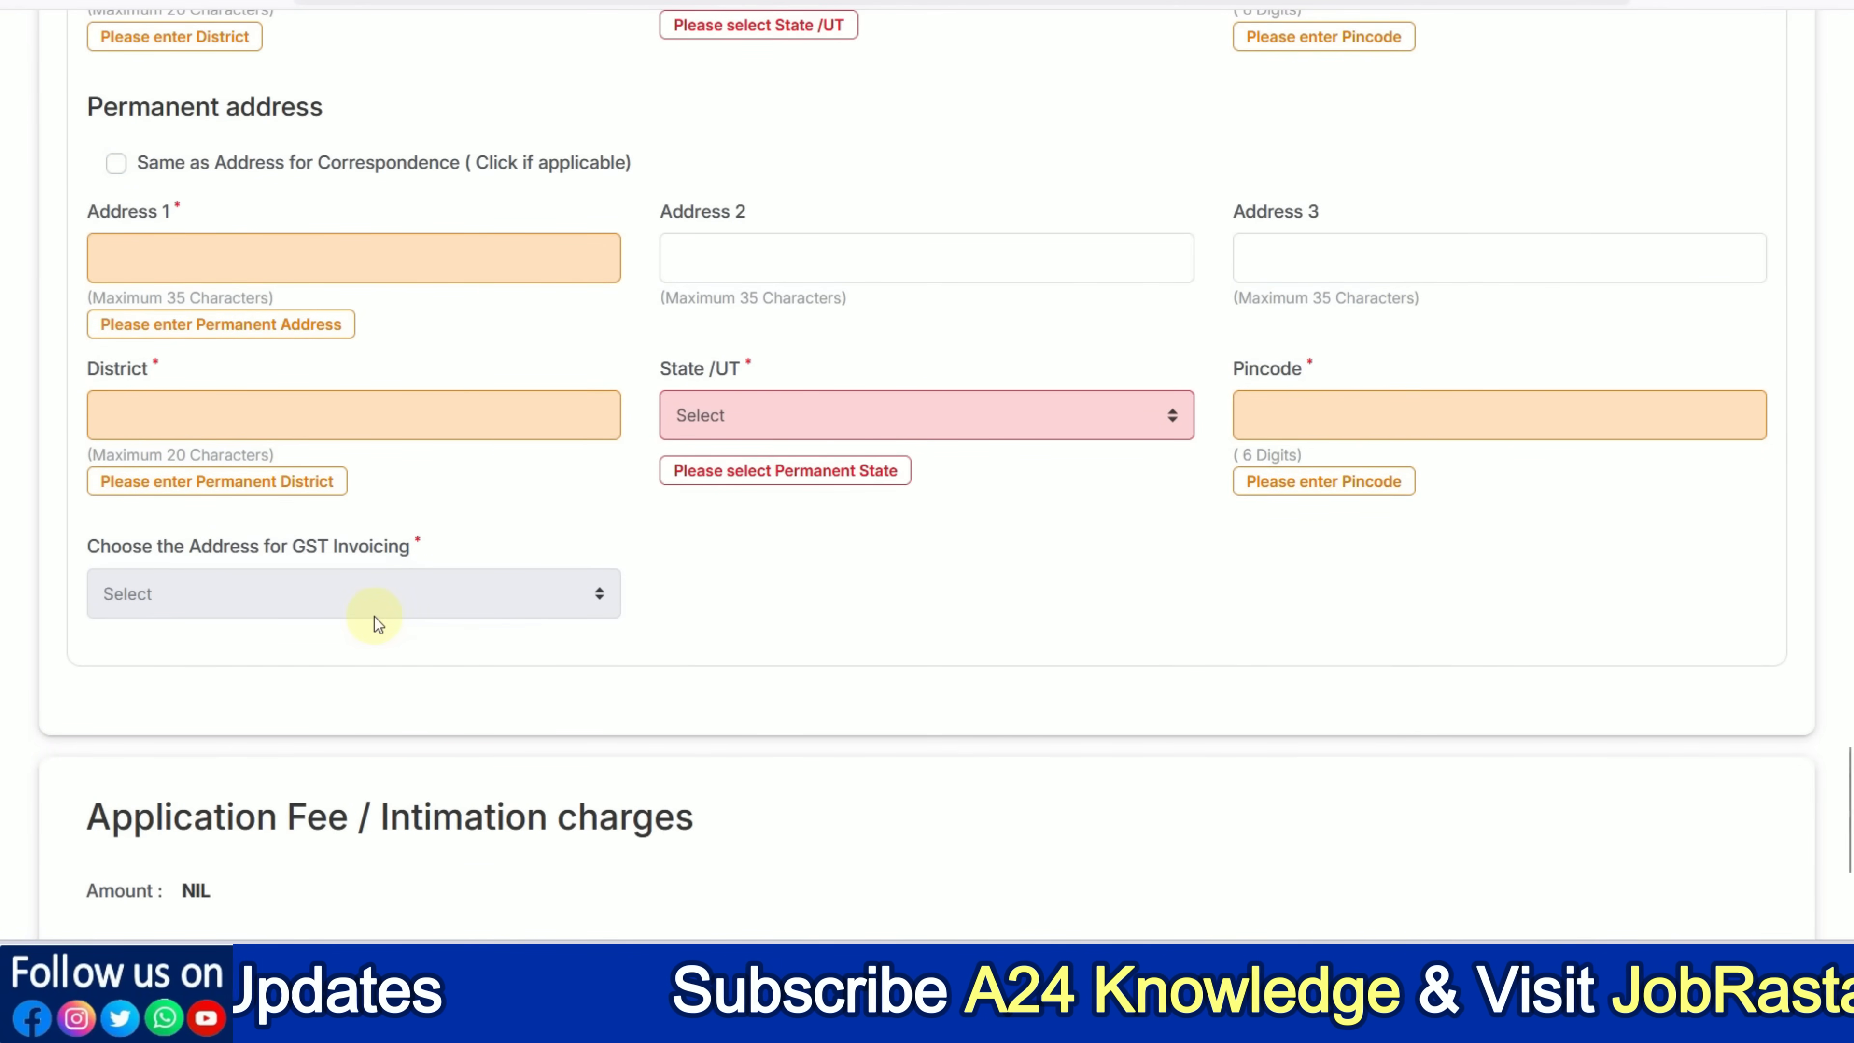
pyautogui.scroll(-4, 374, 616)
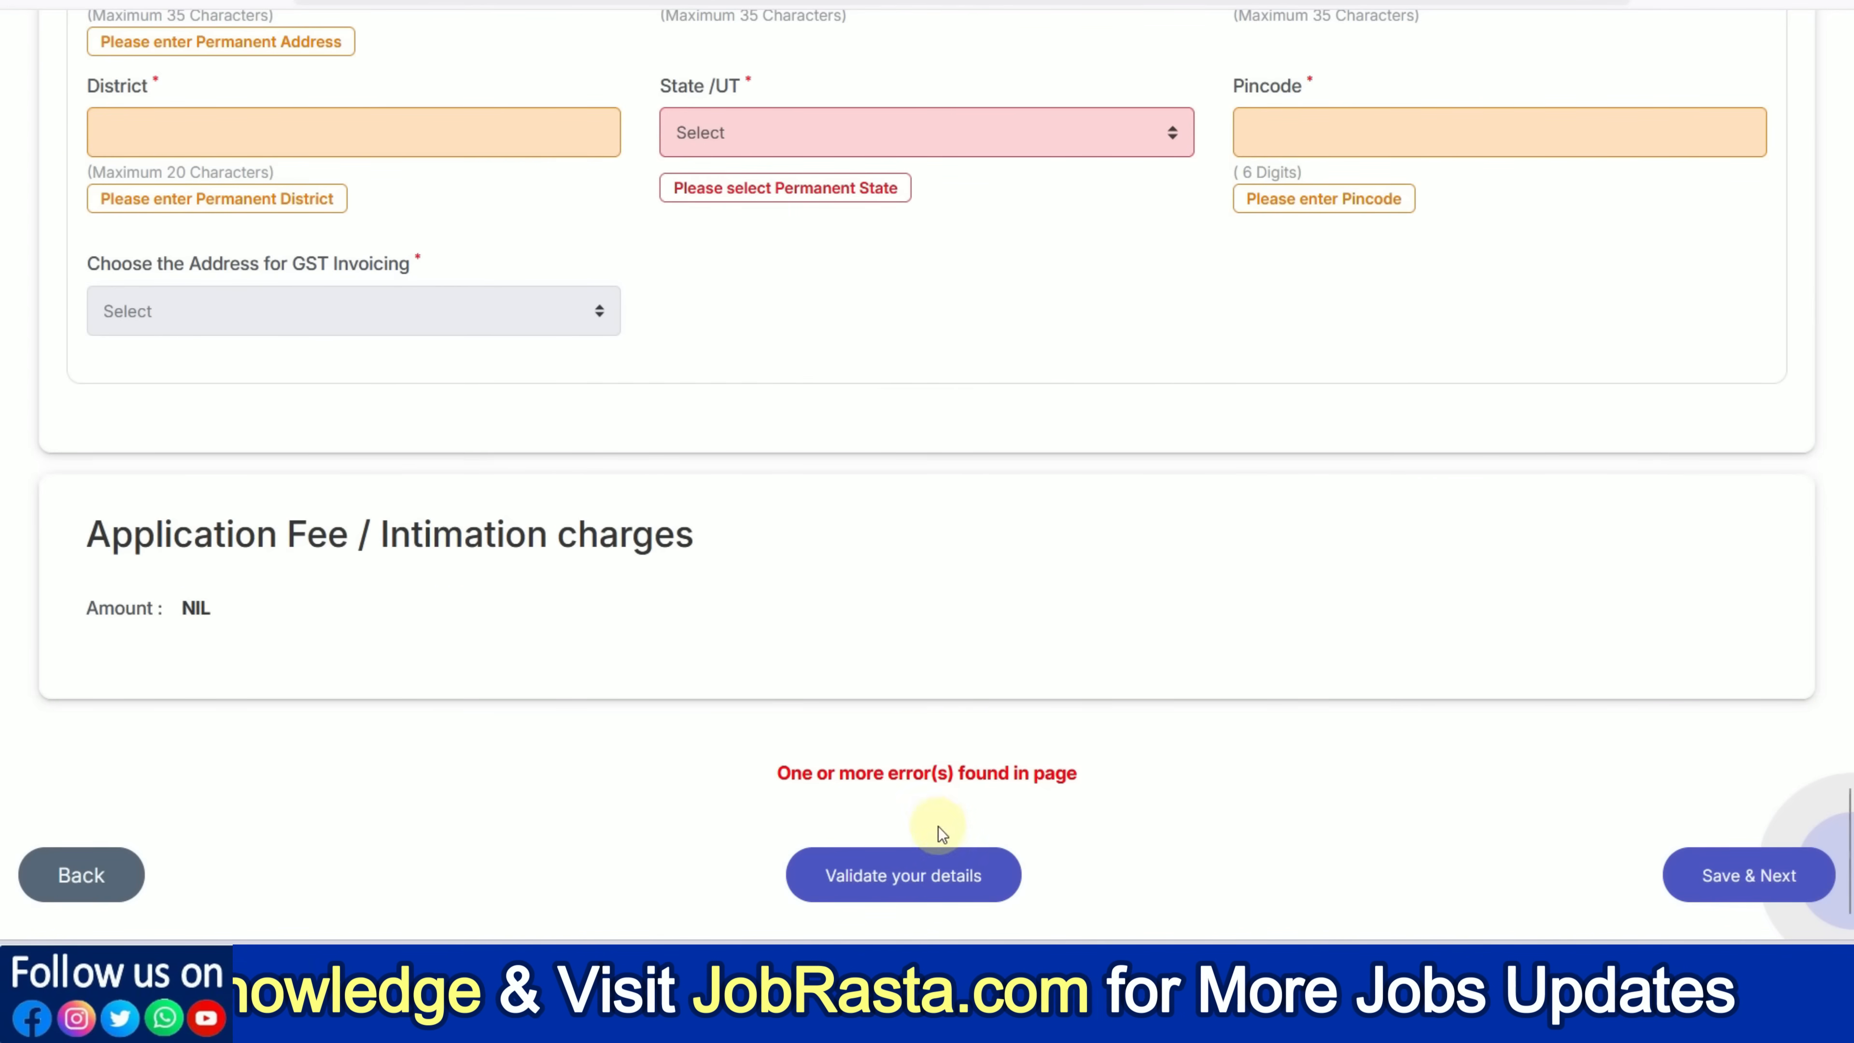
# Validate the entered details, then Save & Next toward the Qualification / Experience / Languages page
pyautogui.click(896, 869)
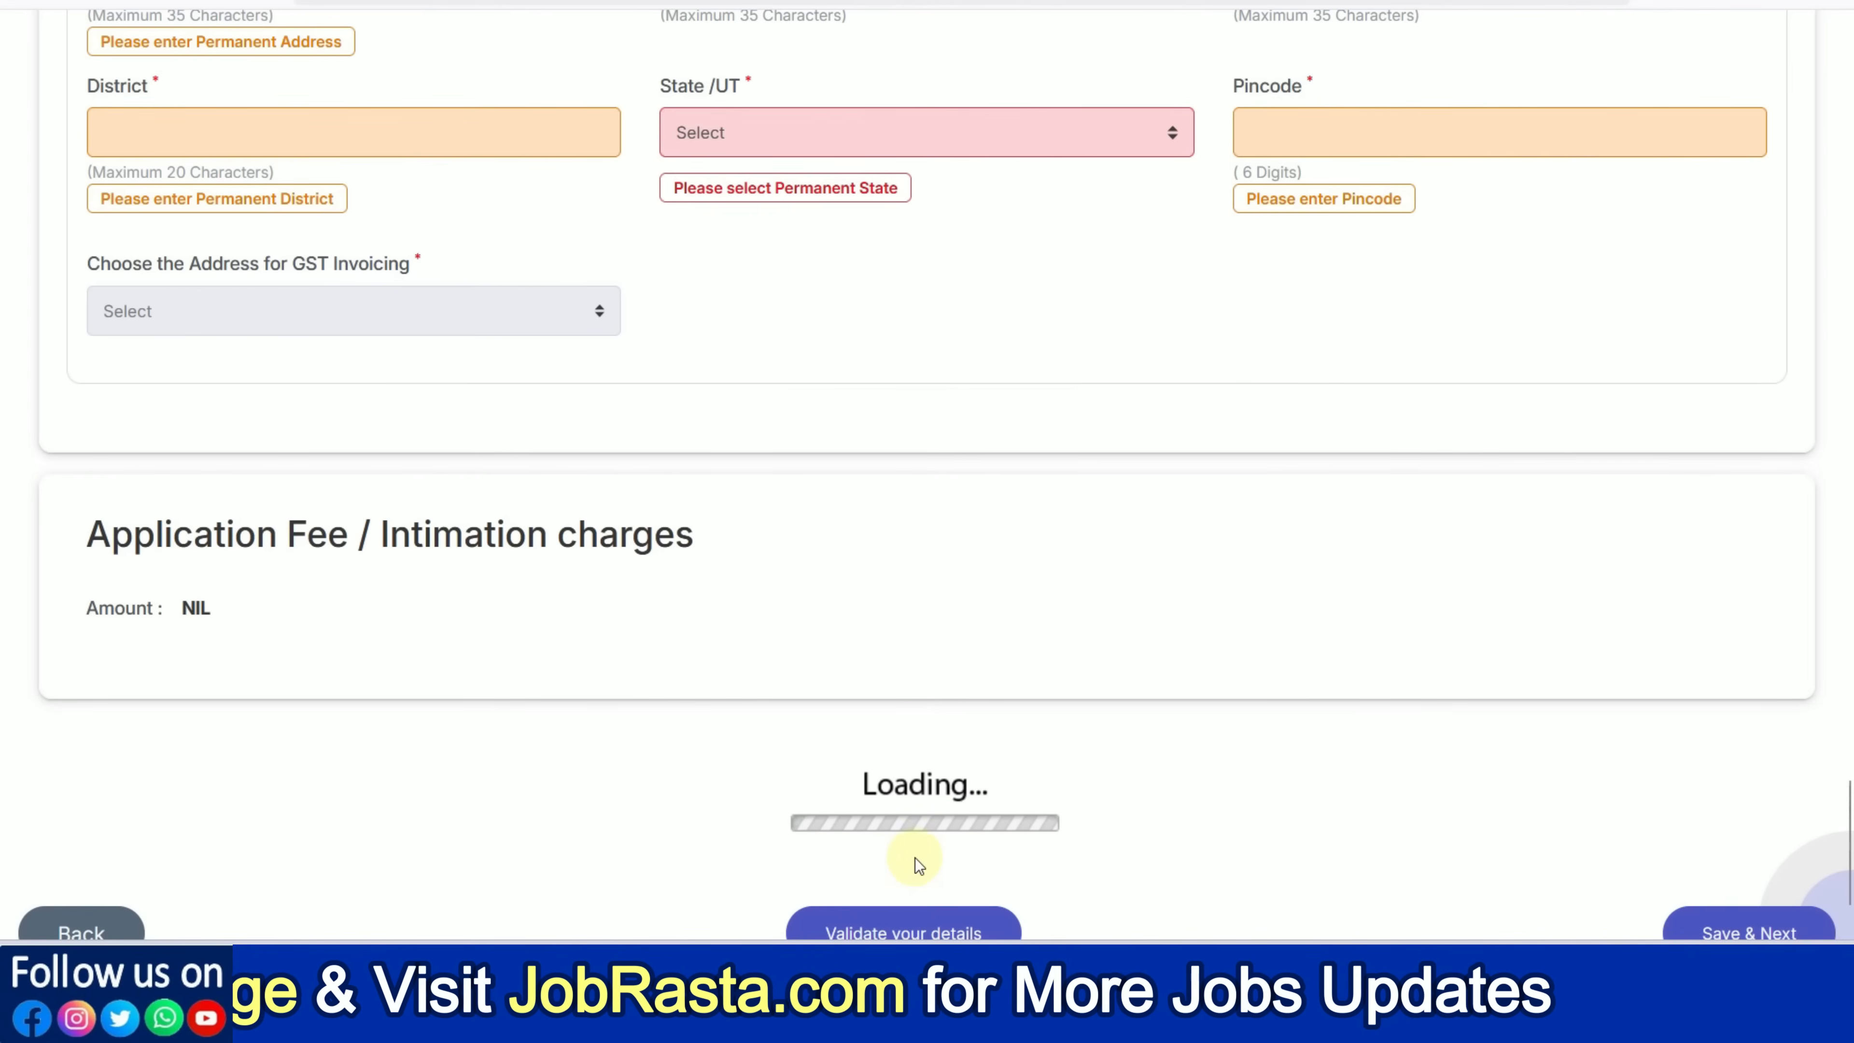
pyautogui.scroll(1, 888, 796)
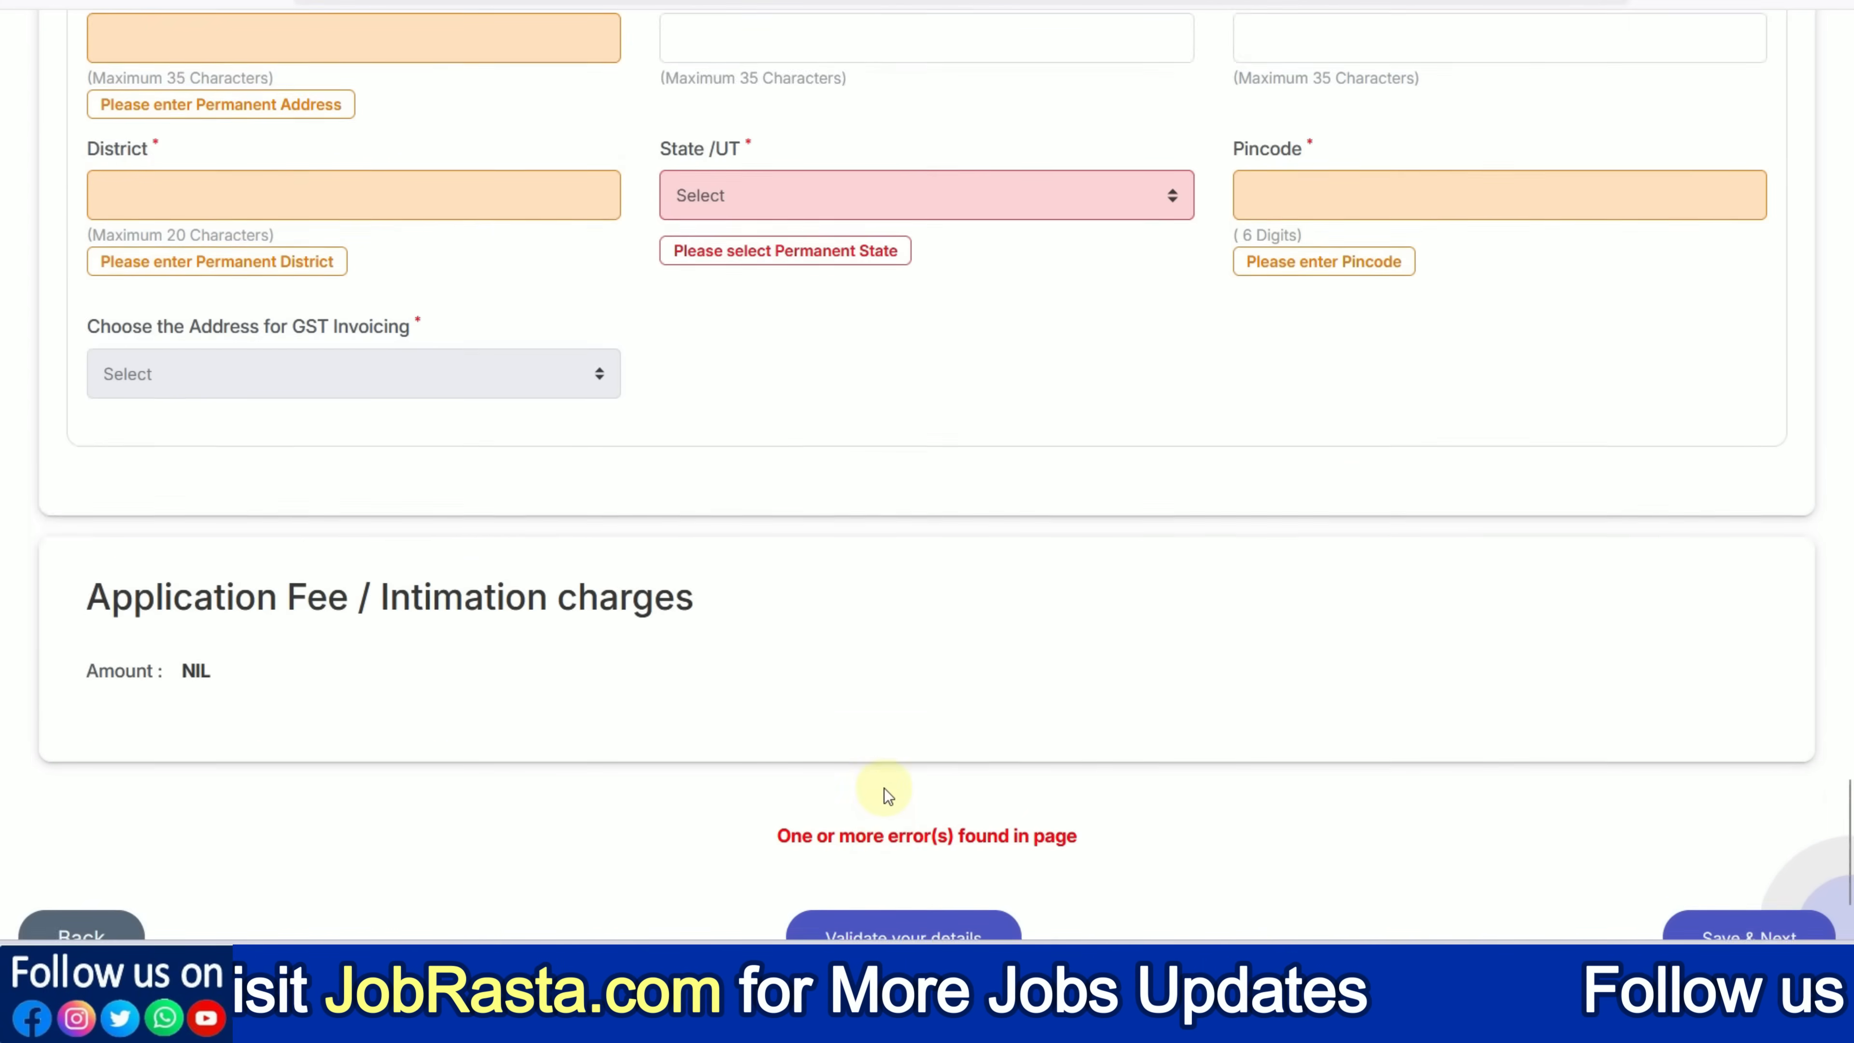
pyautogui.scroll(3, 887, 794)
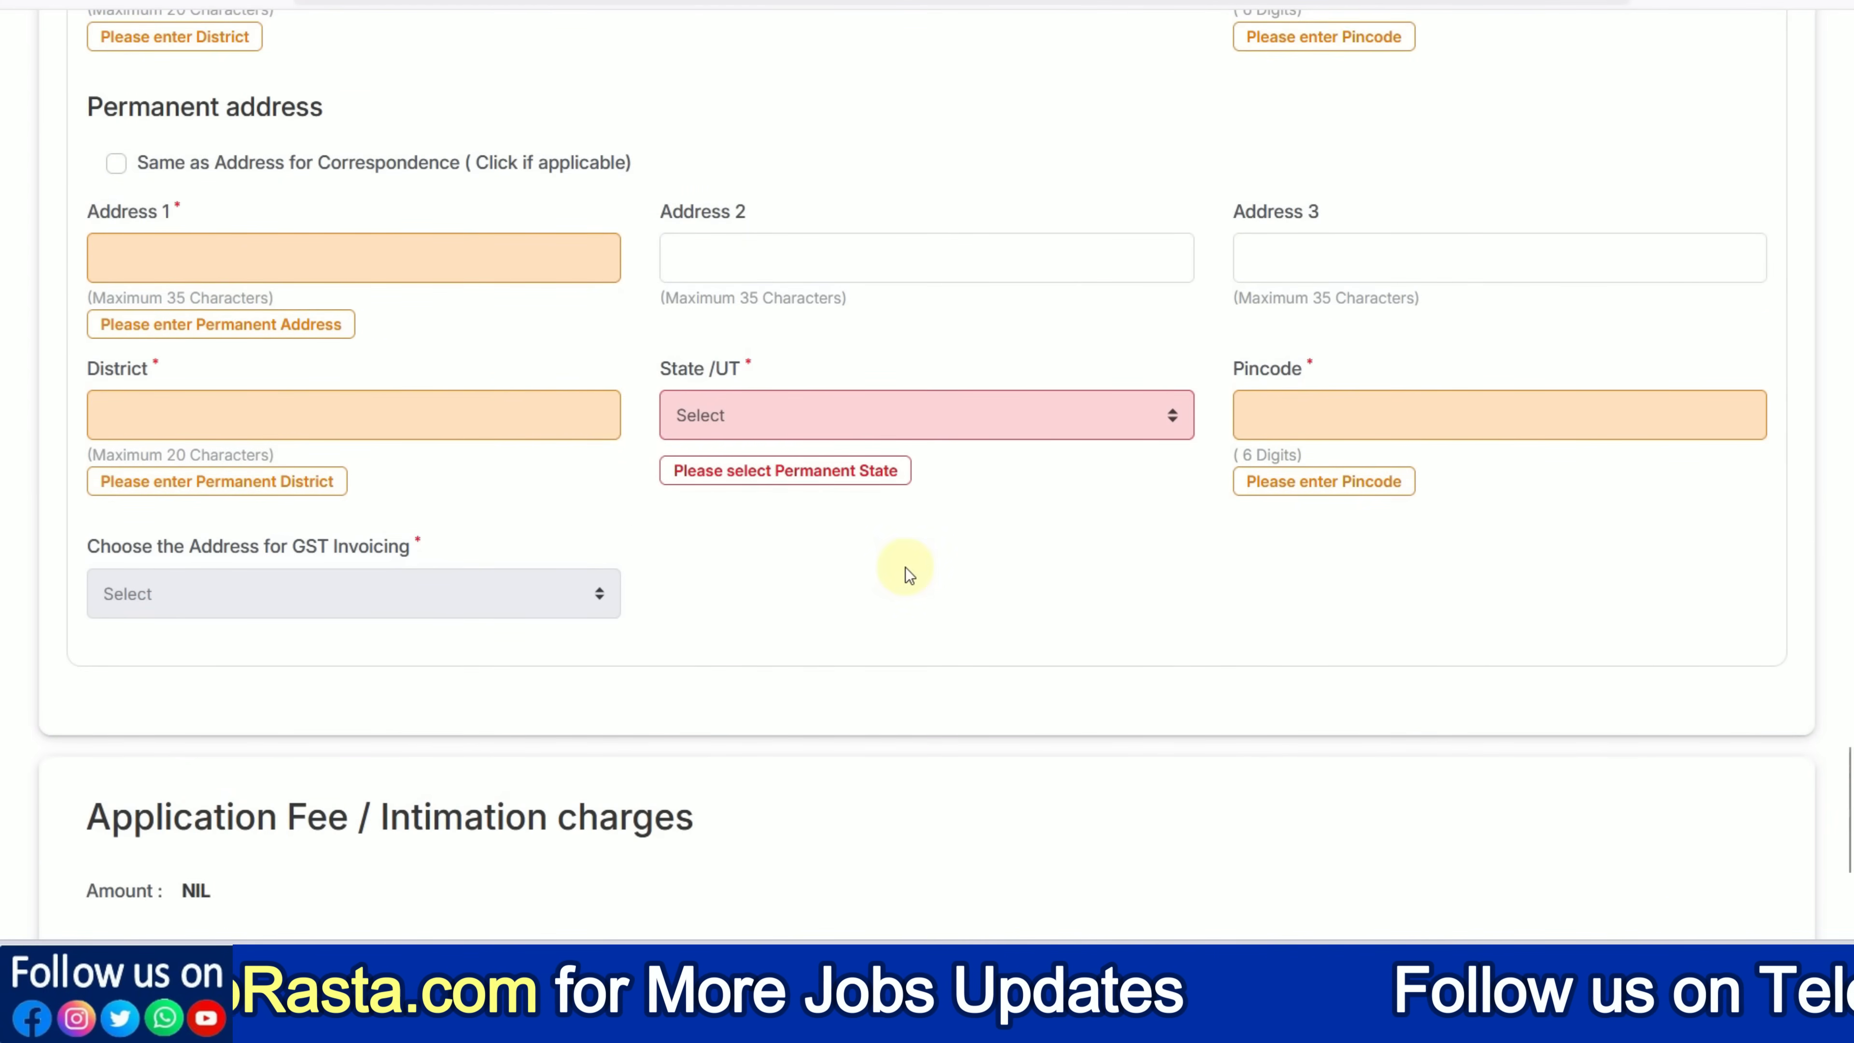
pyautogui.scroll(-4, 905, 566)
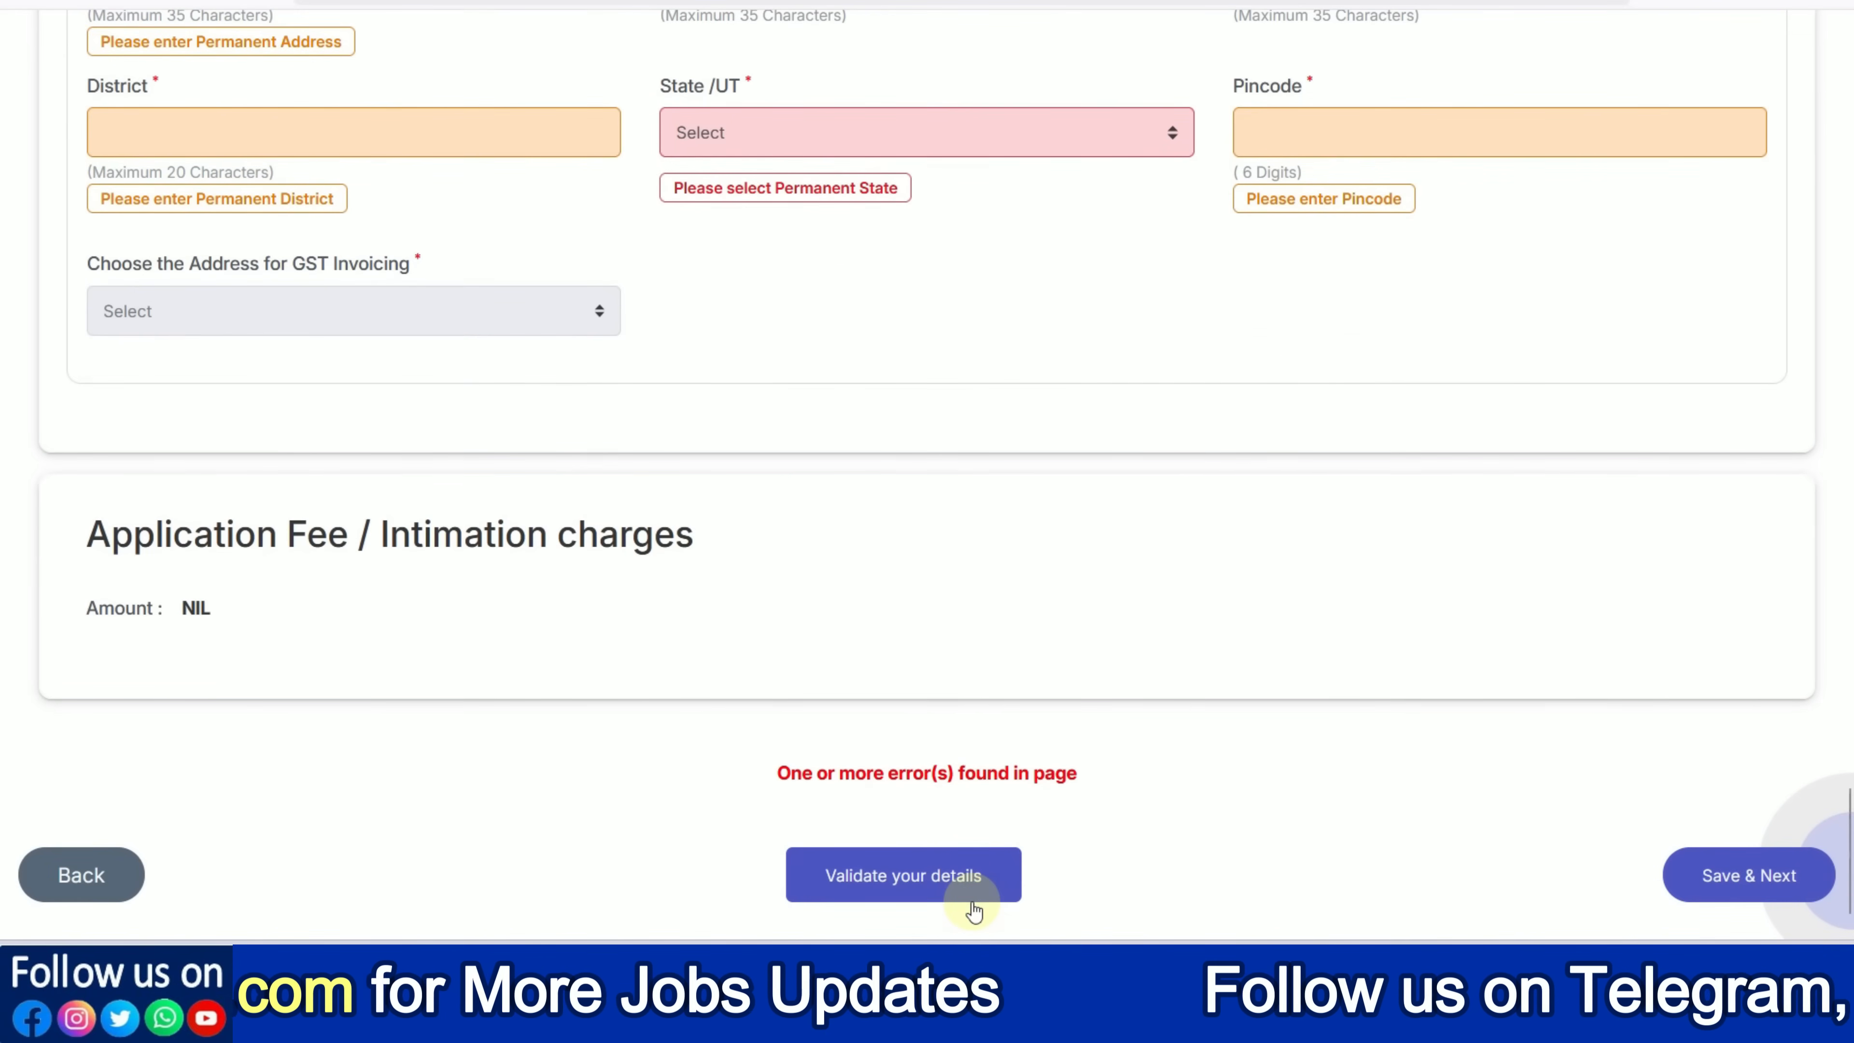
pyautogui.click(1751, 889)
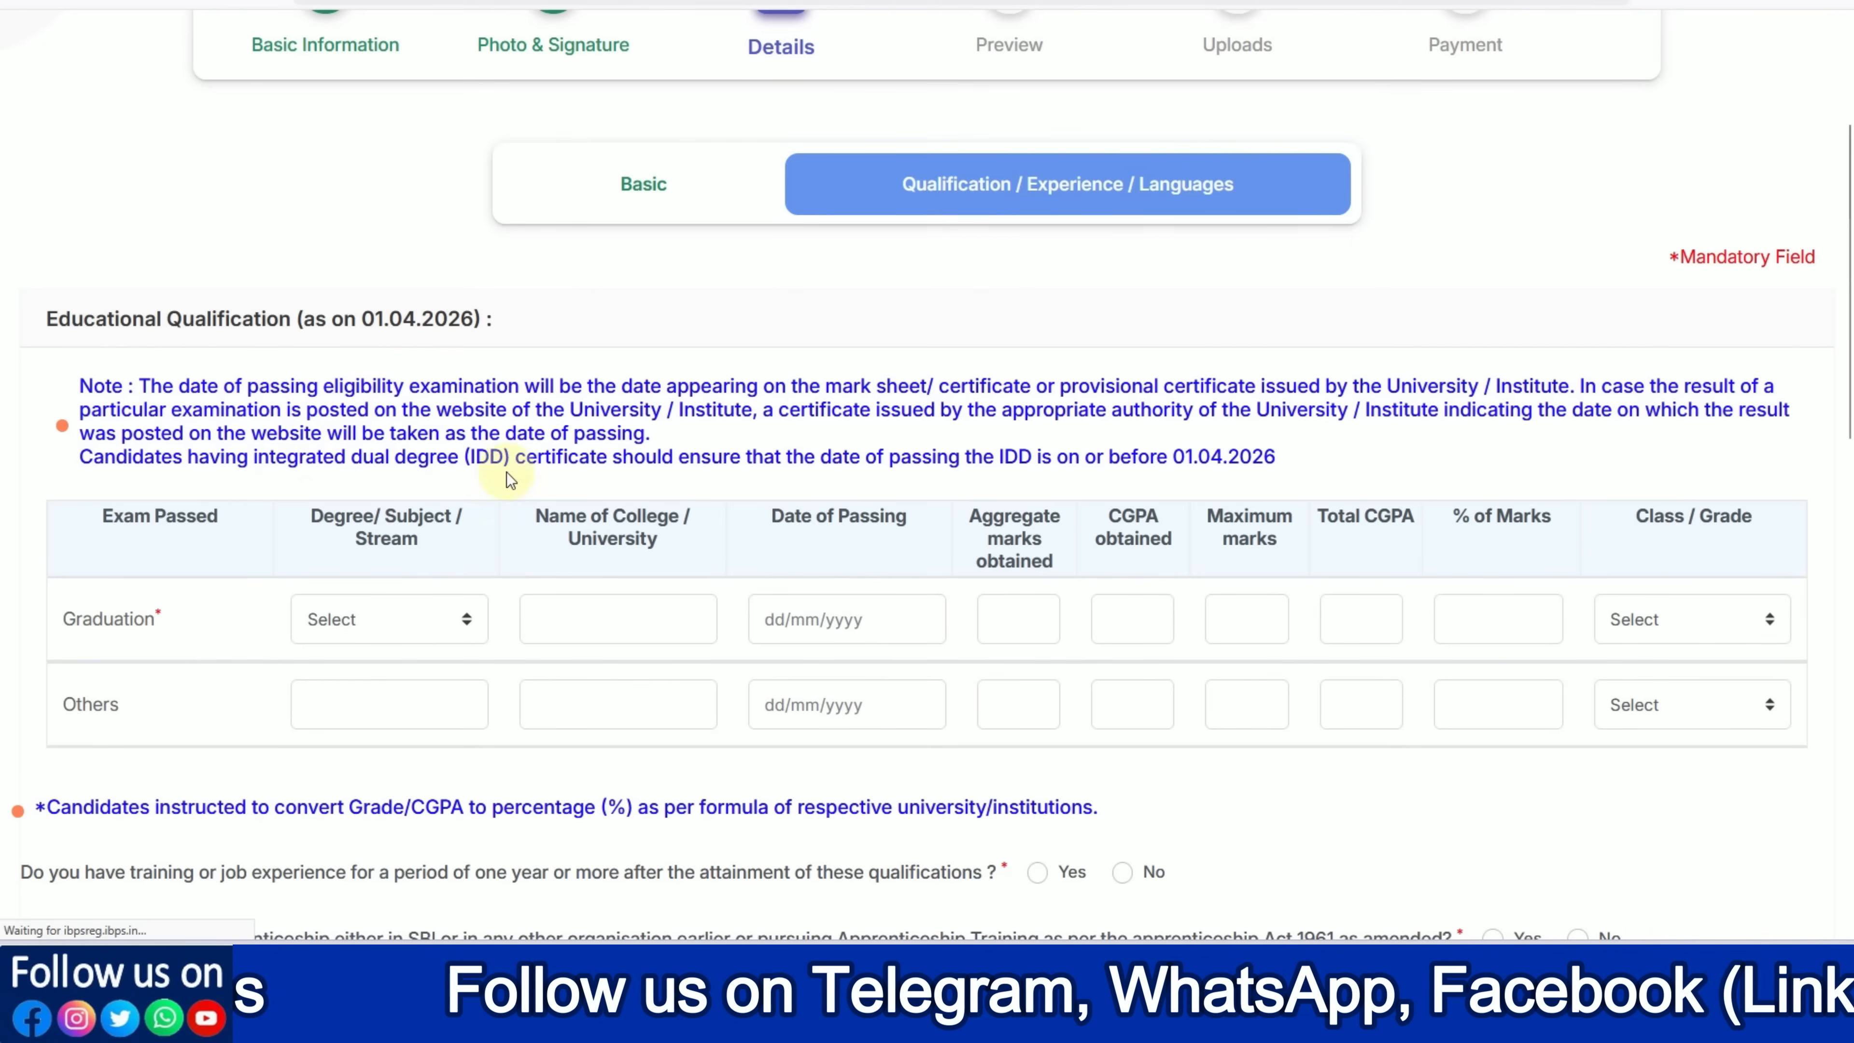
# Fill the Graduation row as Engineering from RTU, passed on 19/09/2024
pyautogui.click(436, 607)
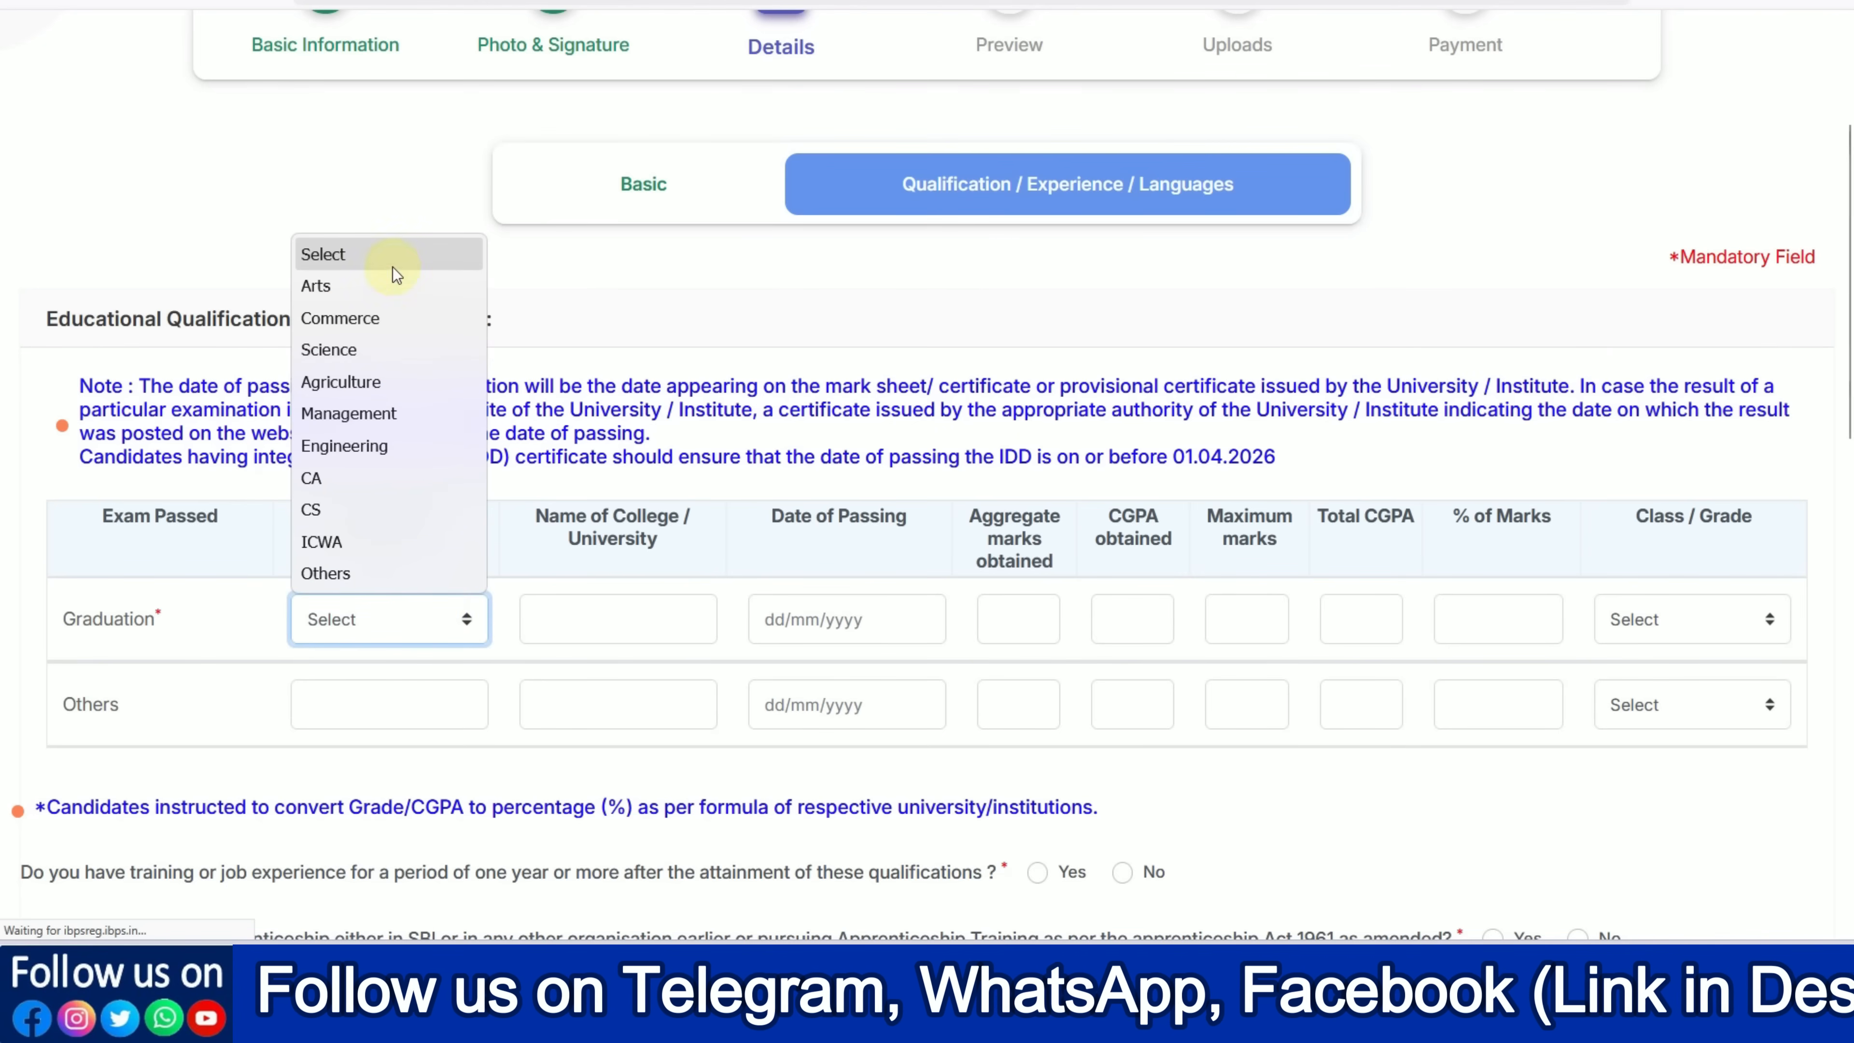
pyautogui.click(366, 447)
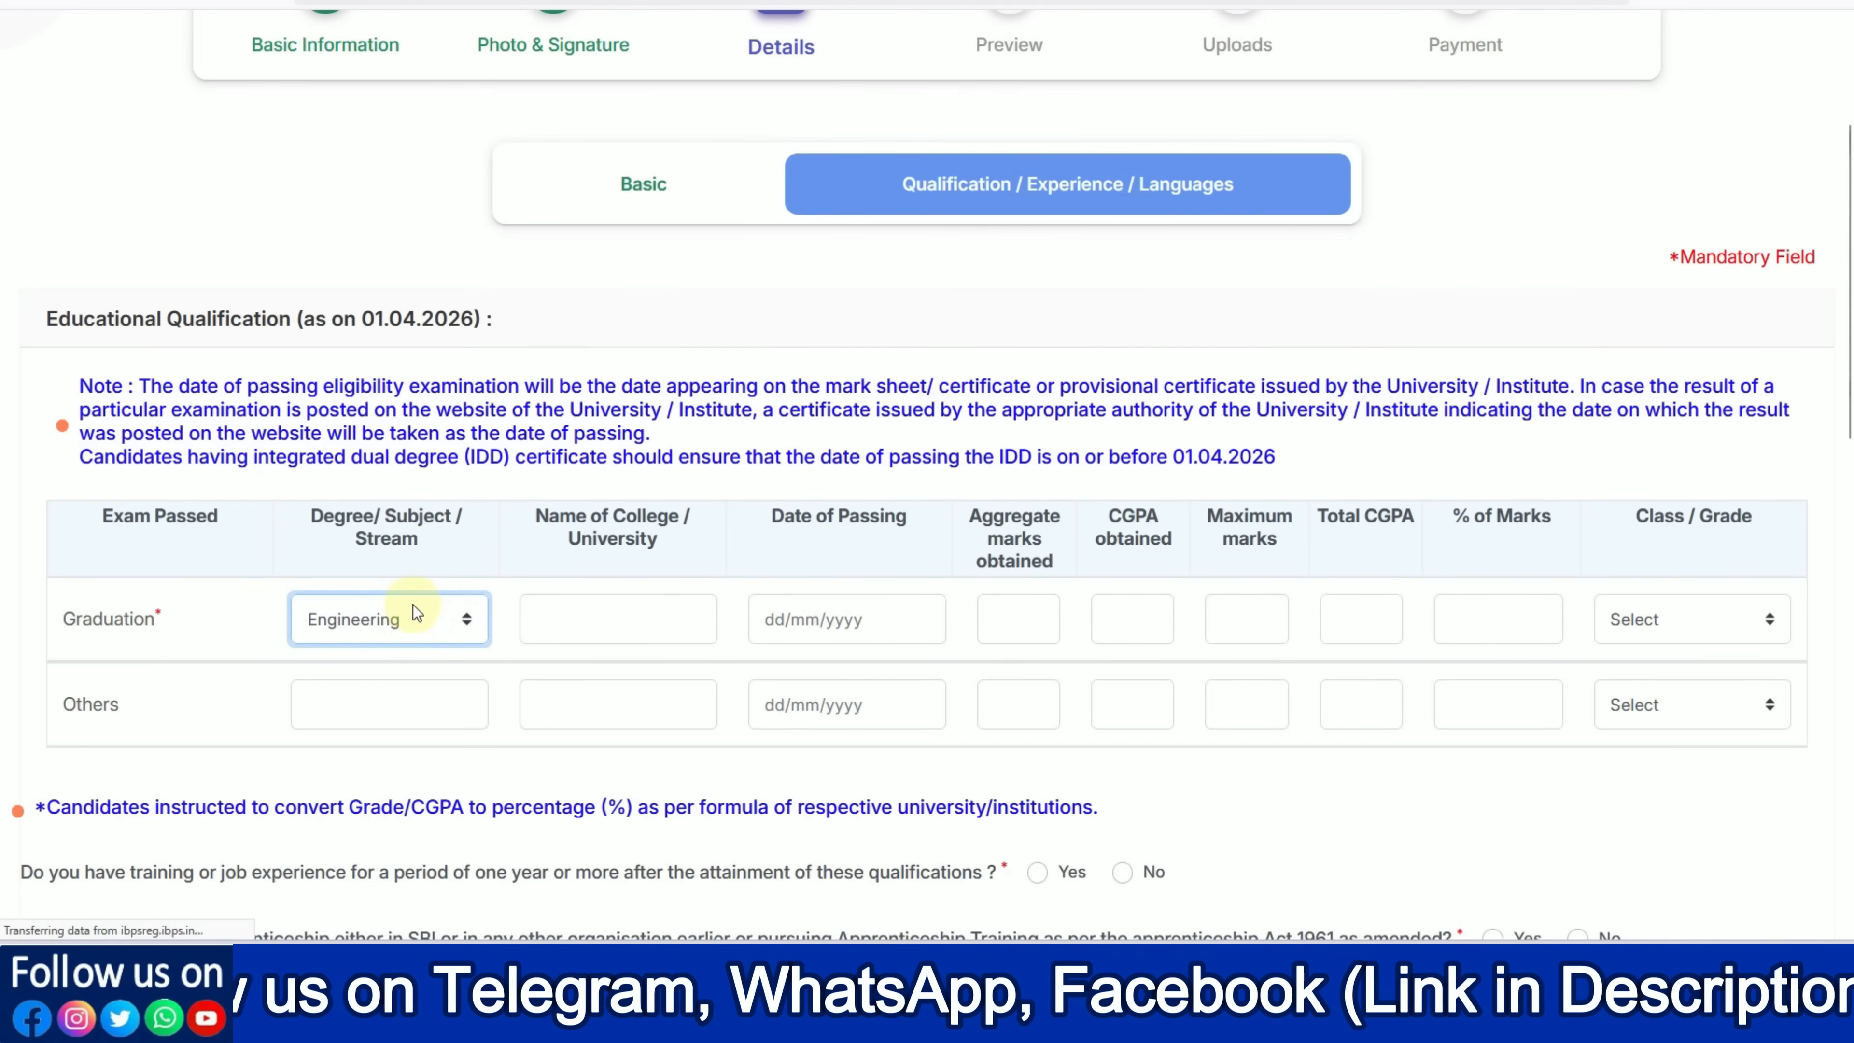
pyautogui.click(585, 618)
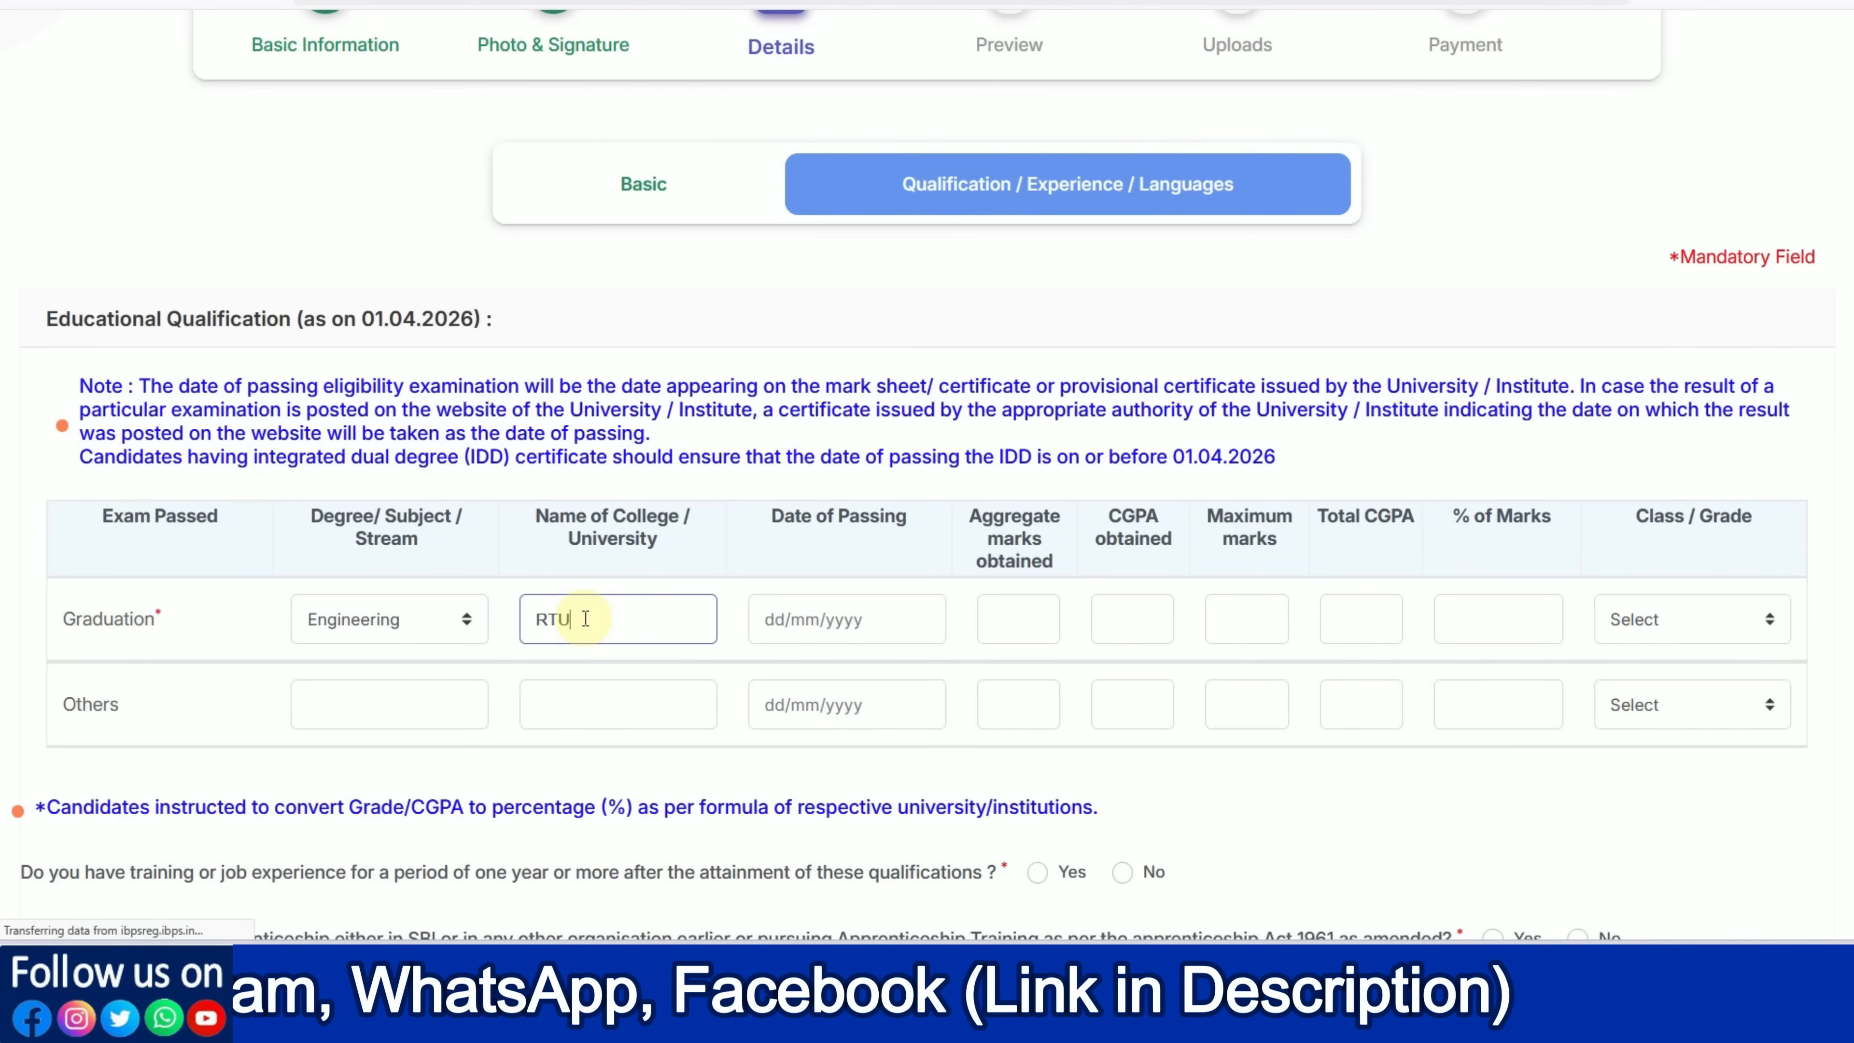
pyautogui.write('RTU')
pyautogui.click(800, 618)
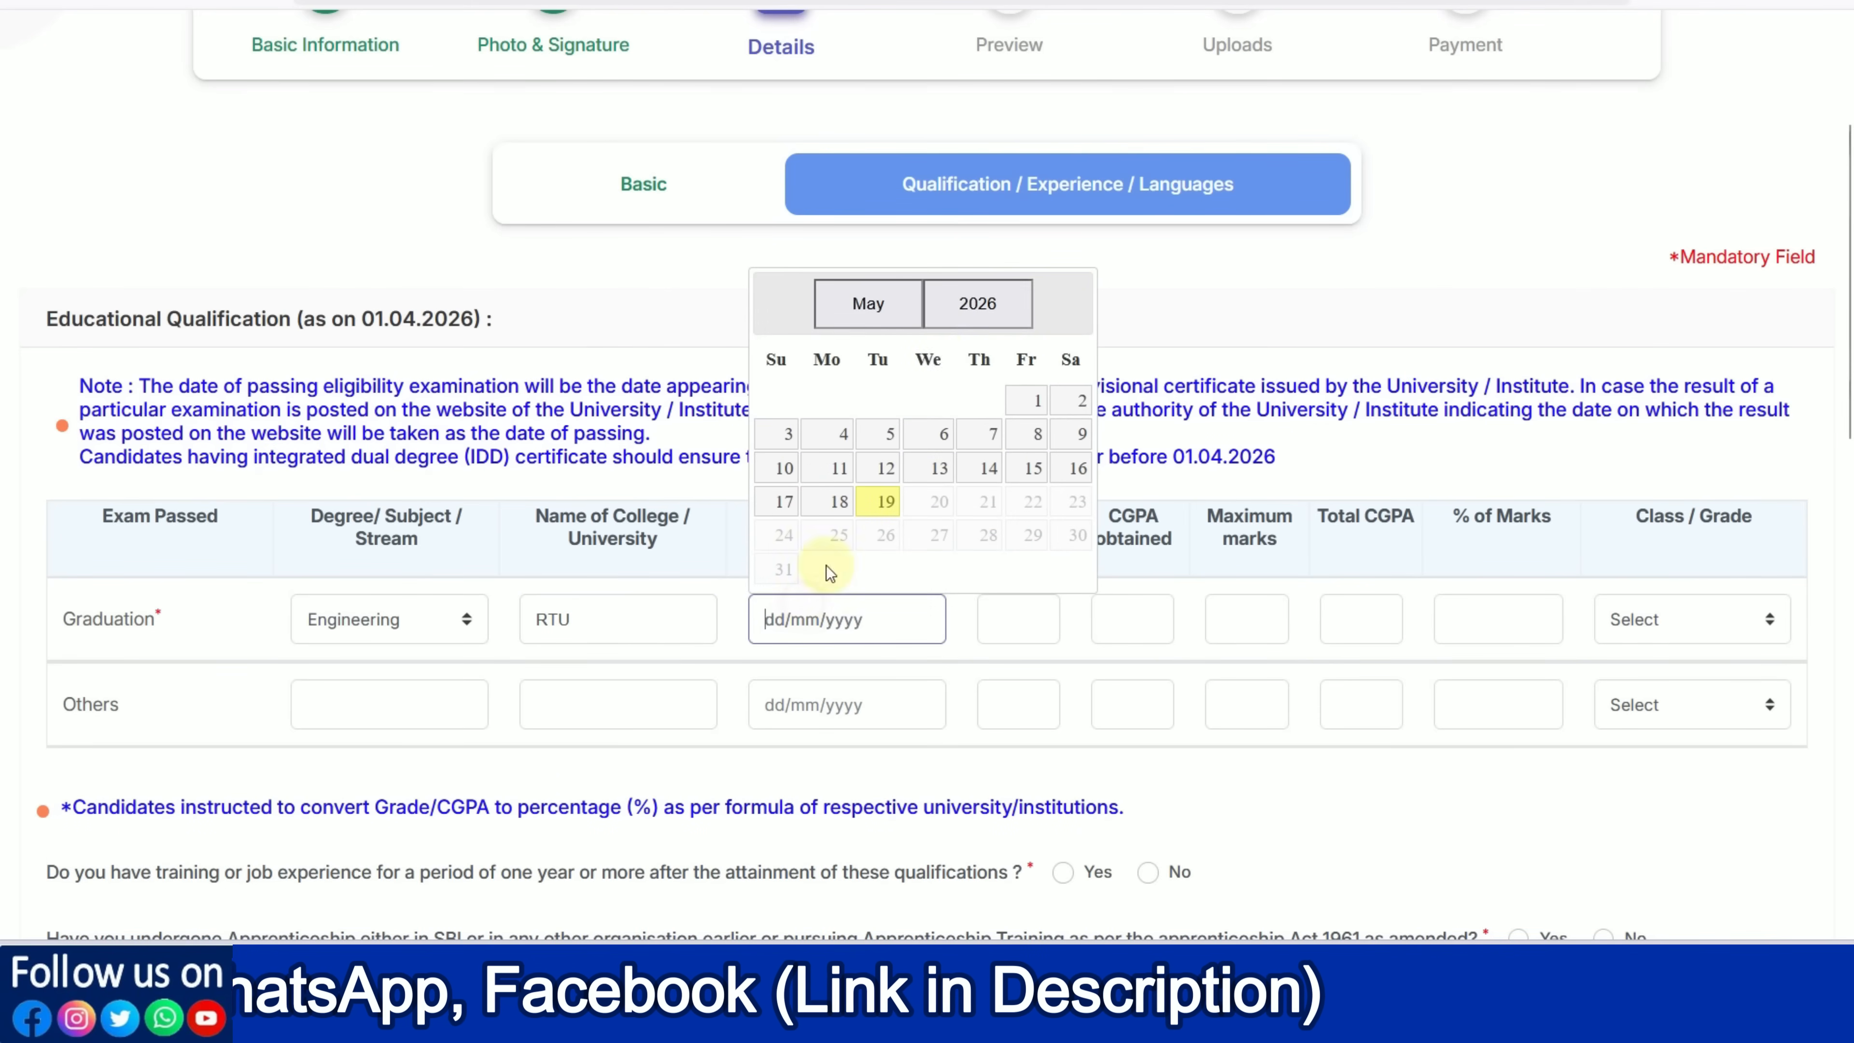
pyautogui.click(959, 312)
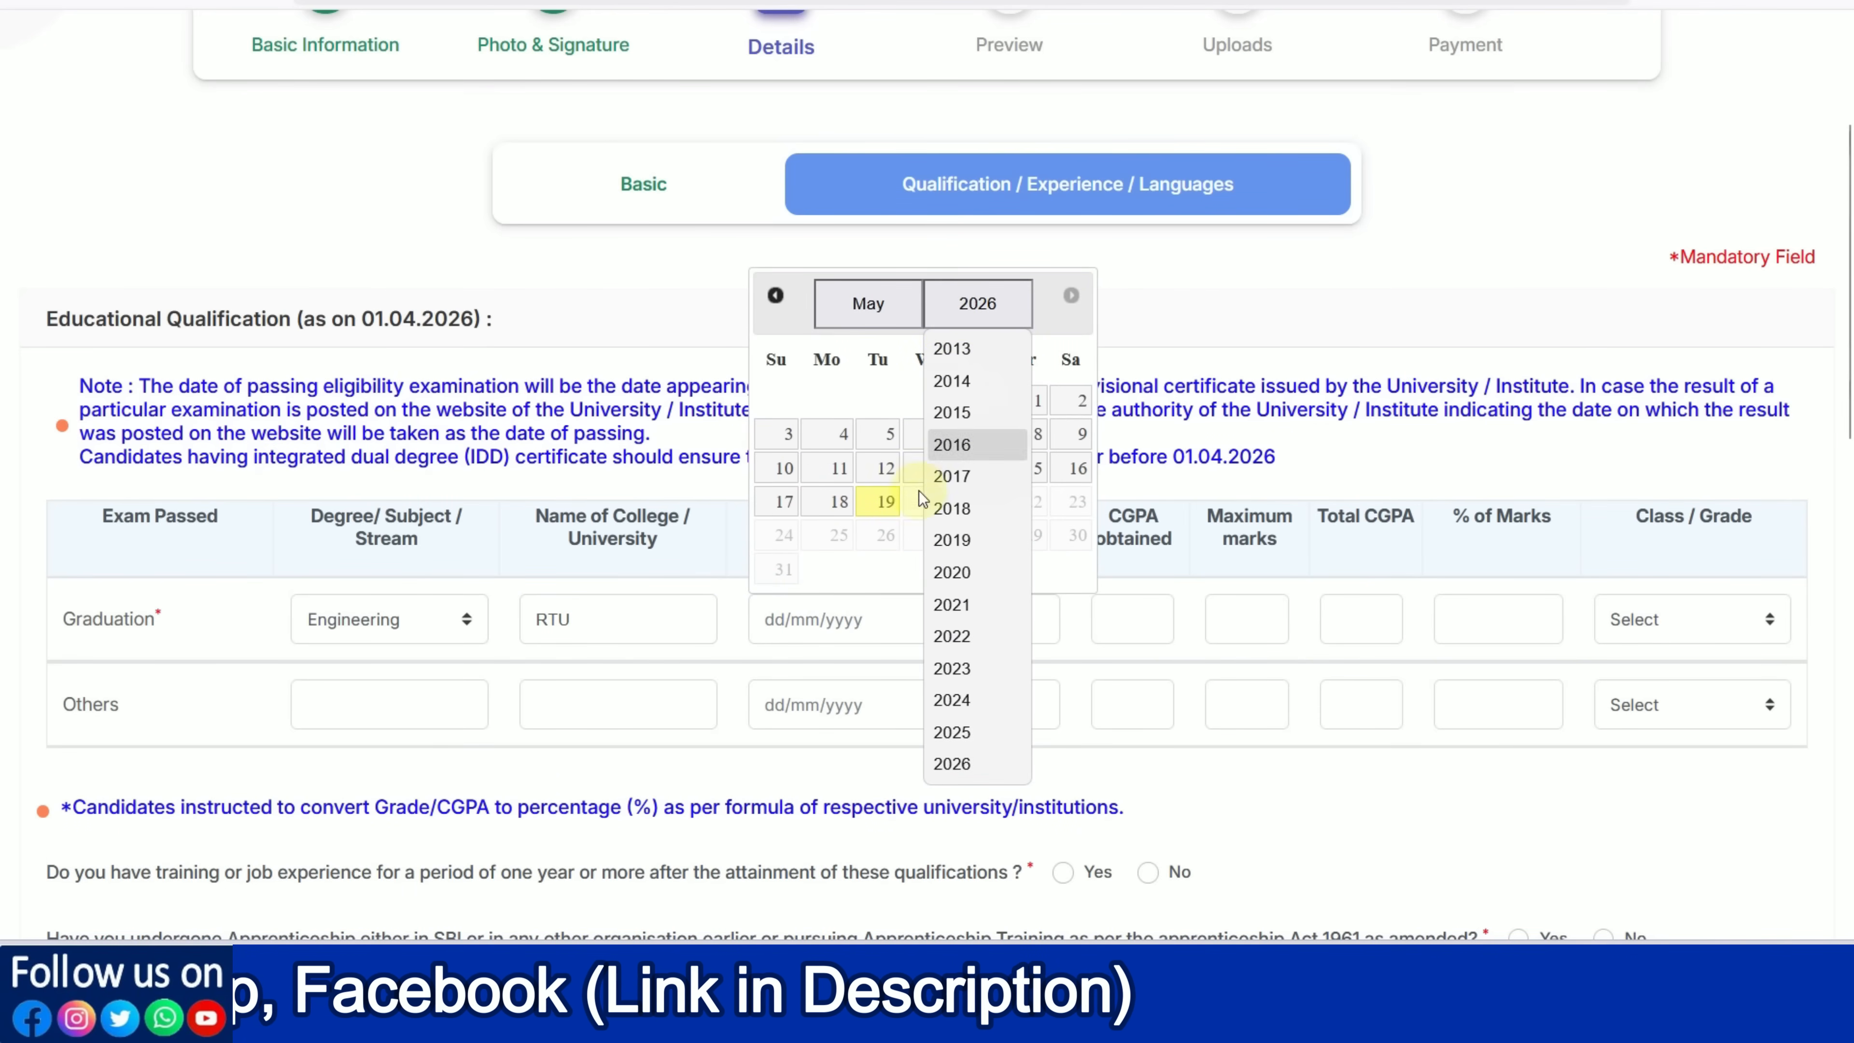
pyautogui.click(956, 701)
pyautogui.click(883, 316)
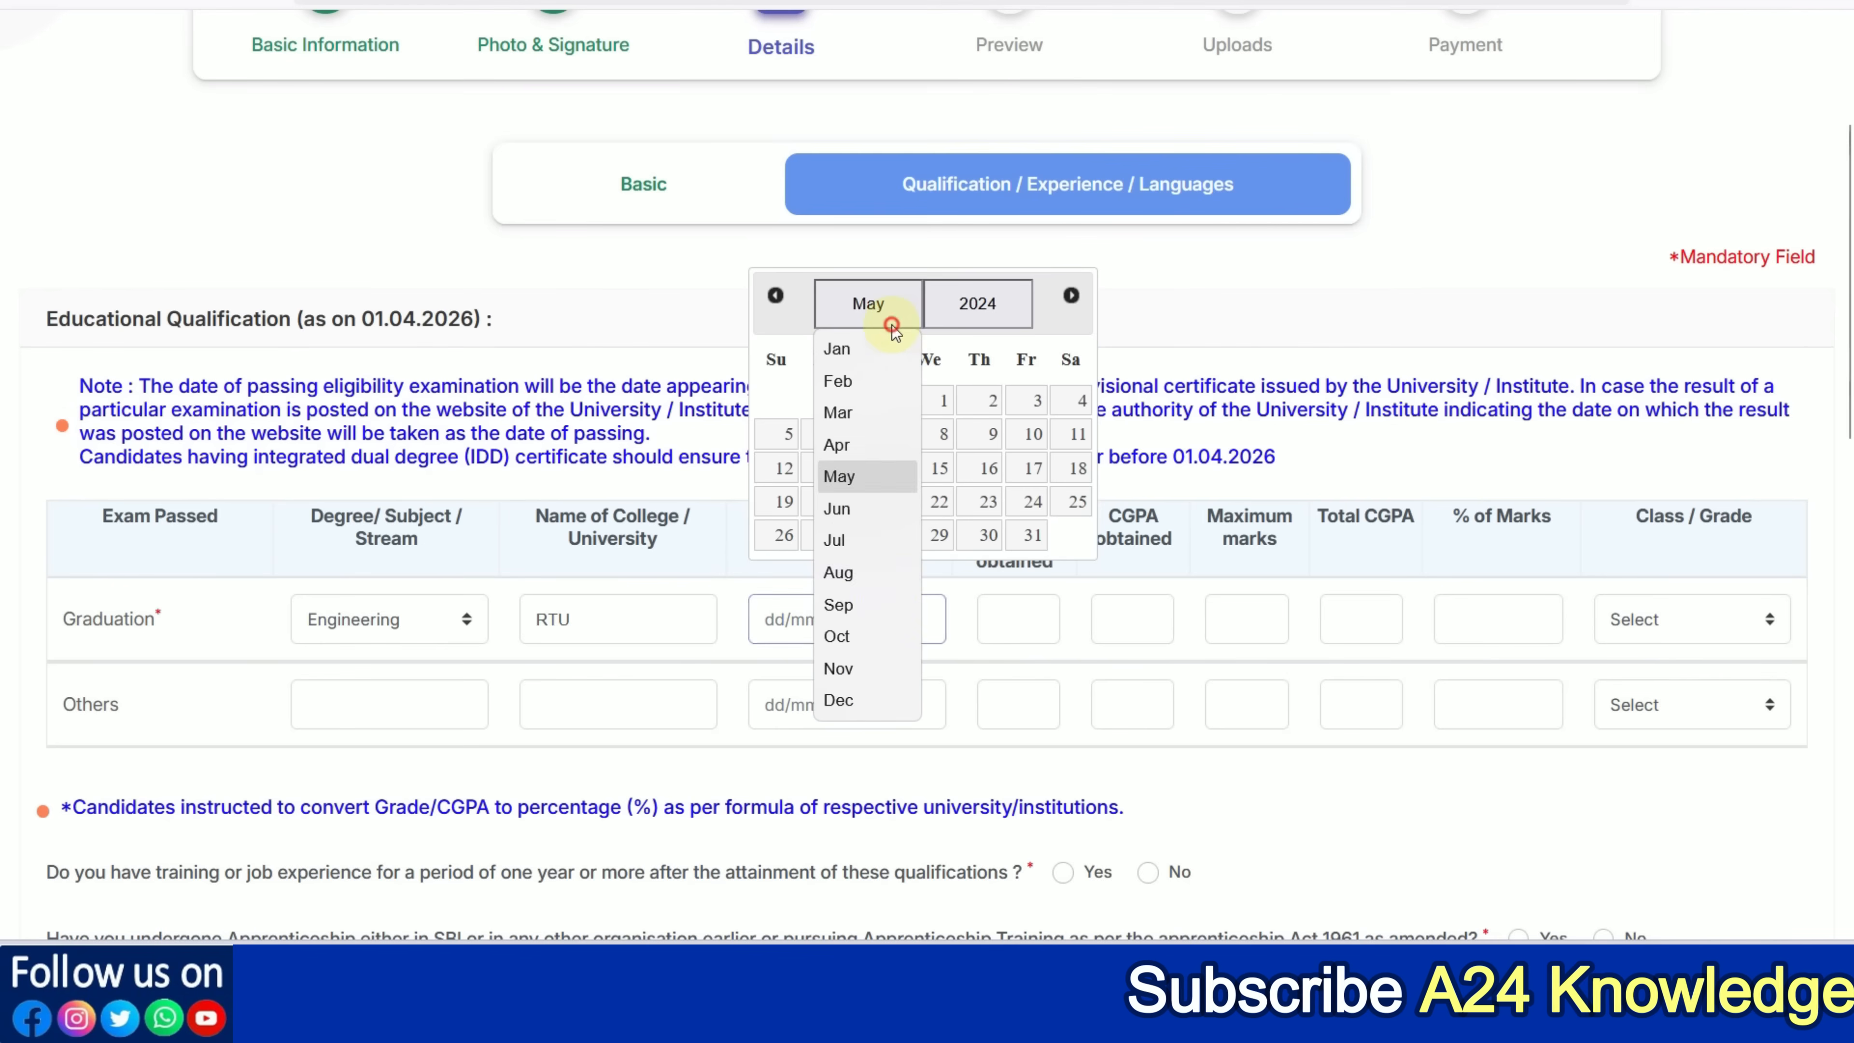
pyautogui.click(886, 604)
pyautogui.click(967, 475)
# Enter 6111 of 8000 marks for Graduation and set the grade to First Class
pyautogui.click(994, 612)
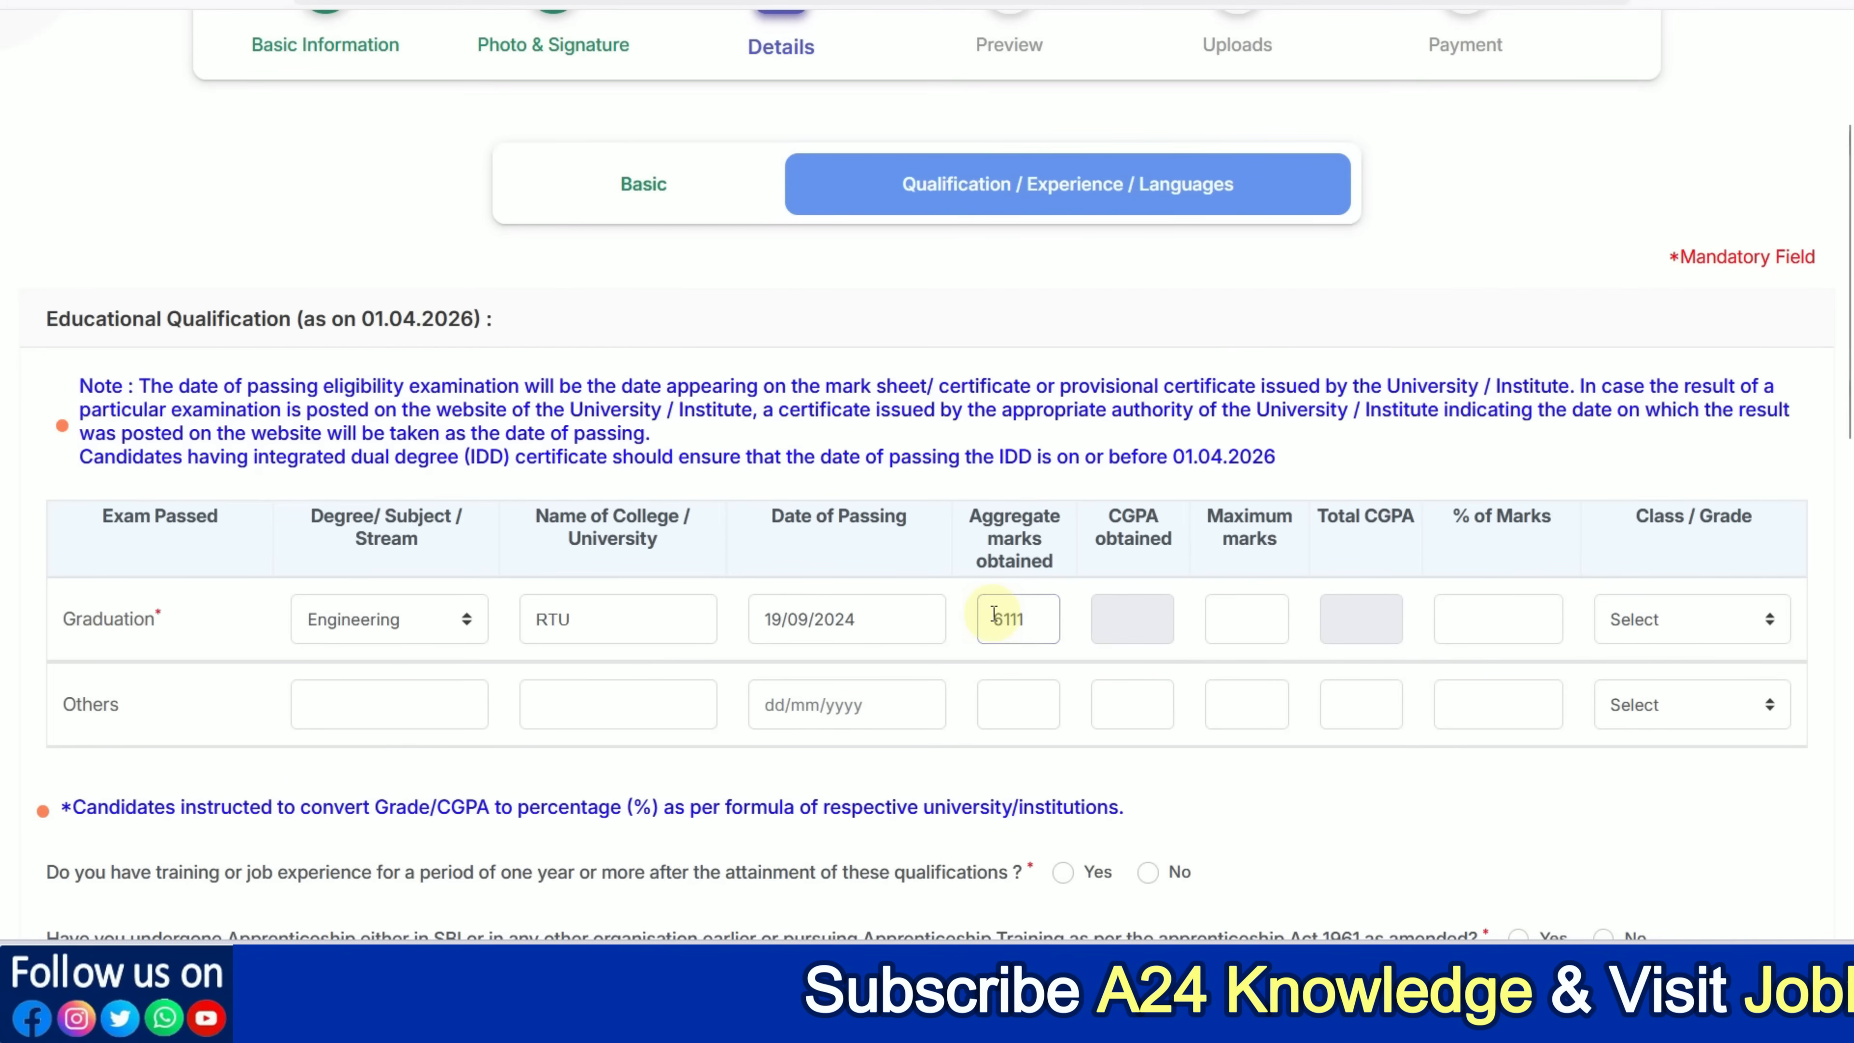
pyautogui.click(1244, 603)
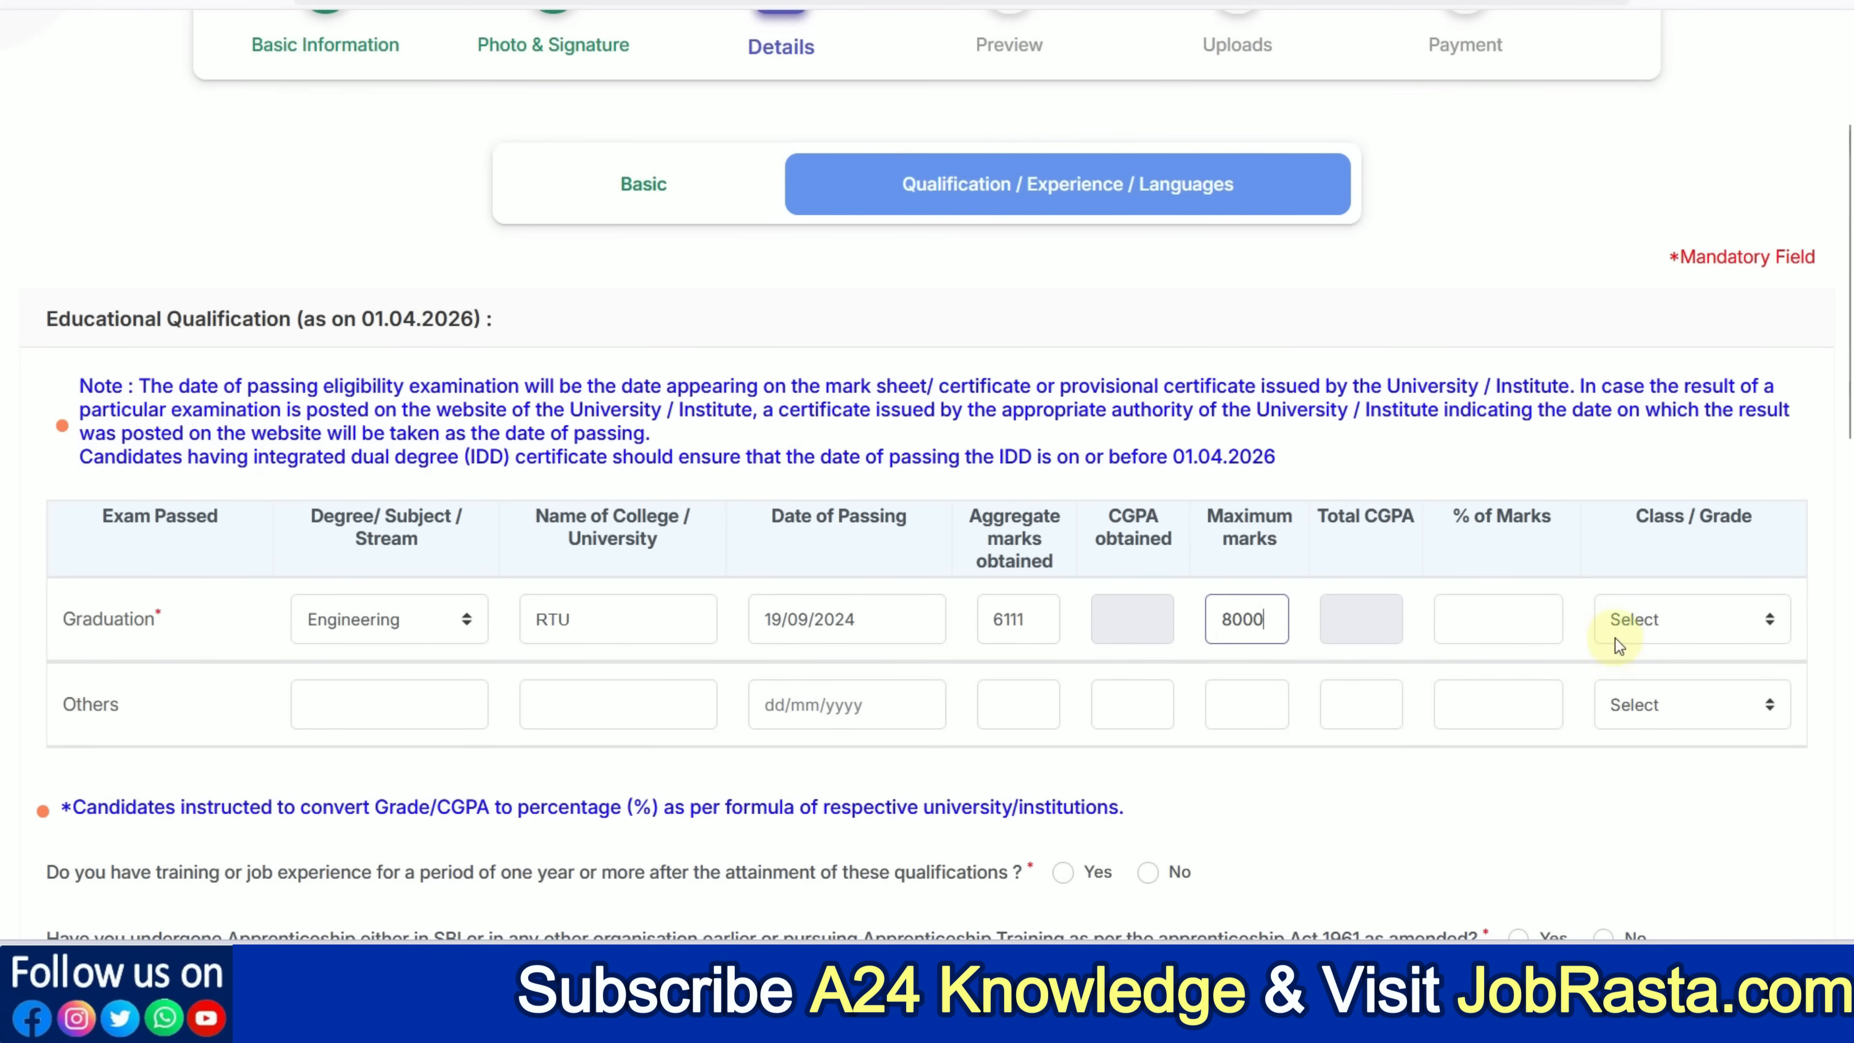
pyautogui.click(1503, 630)
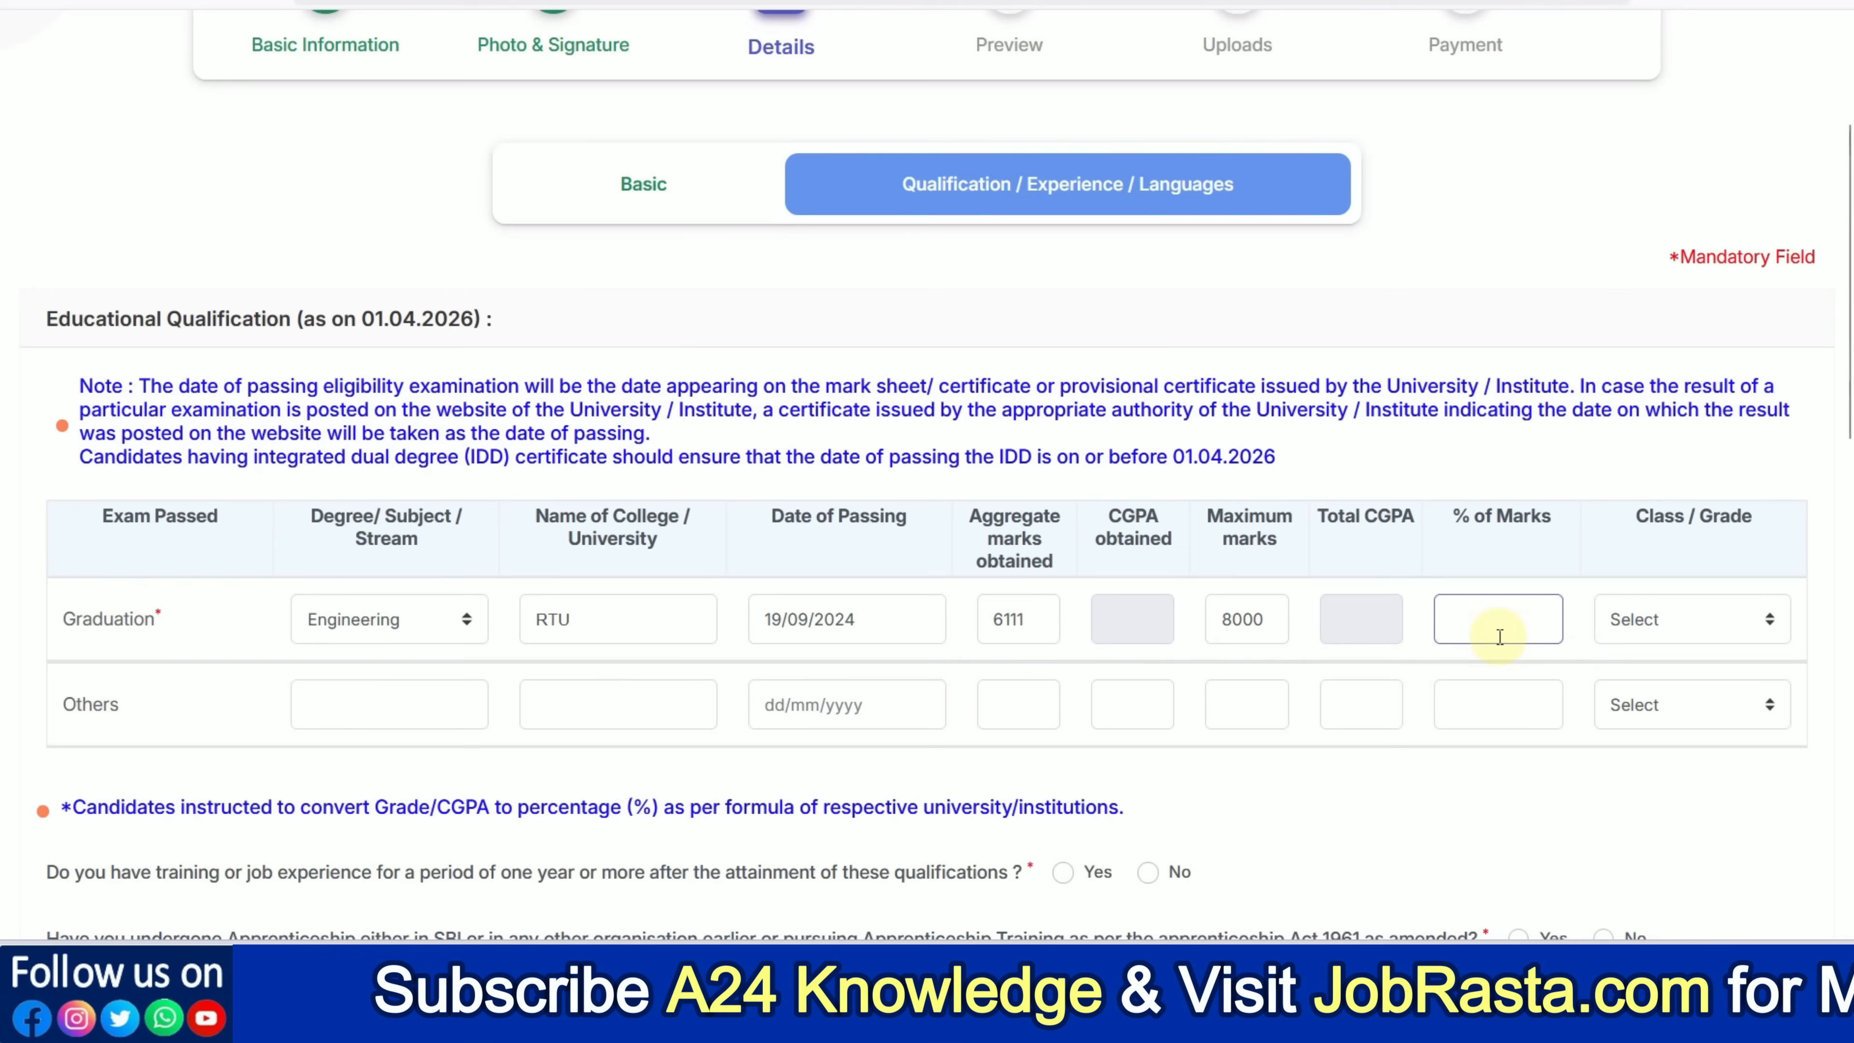
pyautogui.click(1679, 620)
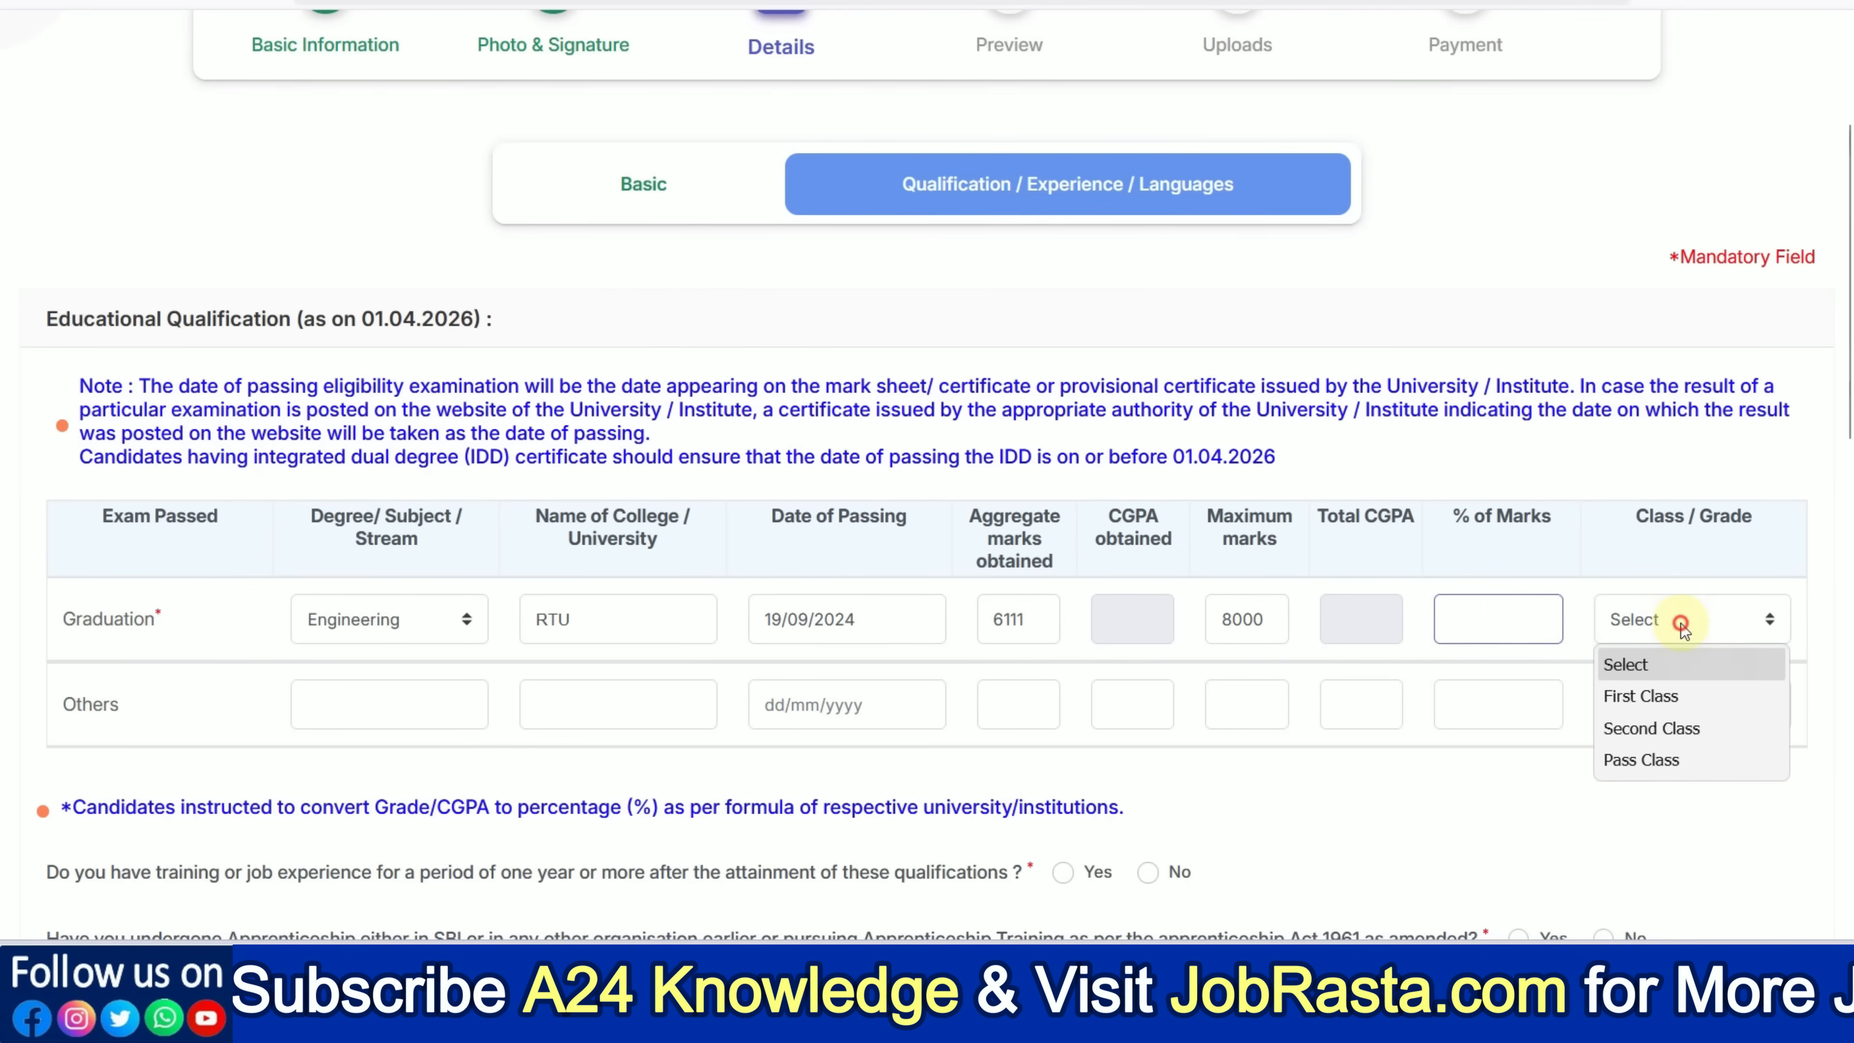
pyautogui.click(1668, 695)
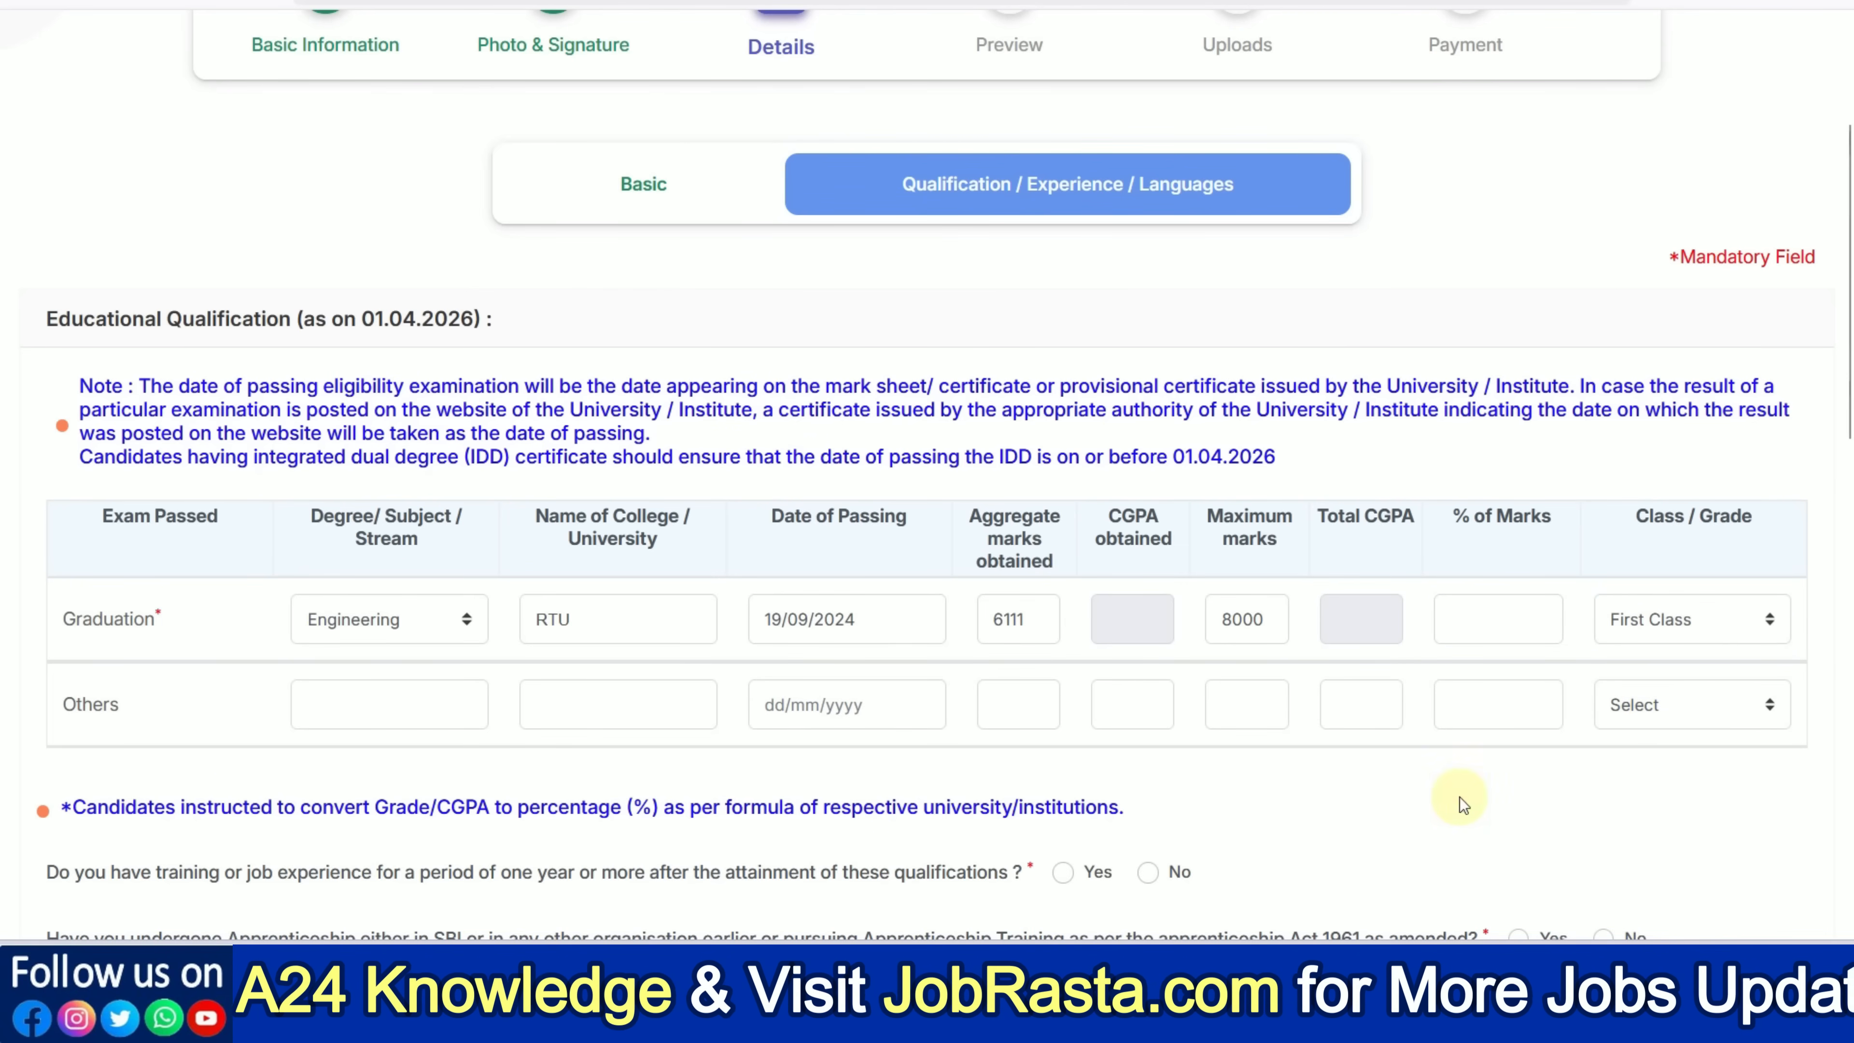
# Answer No to the experience, previous apprenticeship and presently working questions
pyautogui.scroll(-2, 1423, 800)
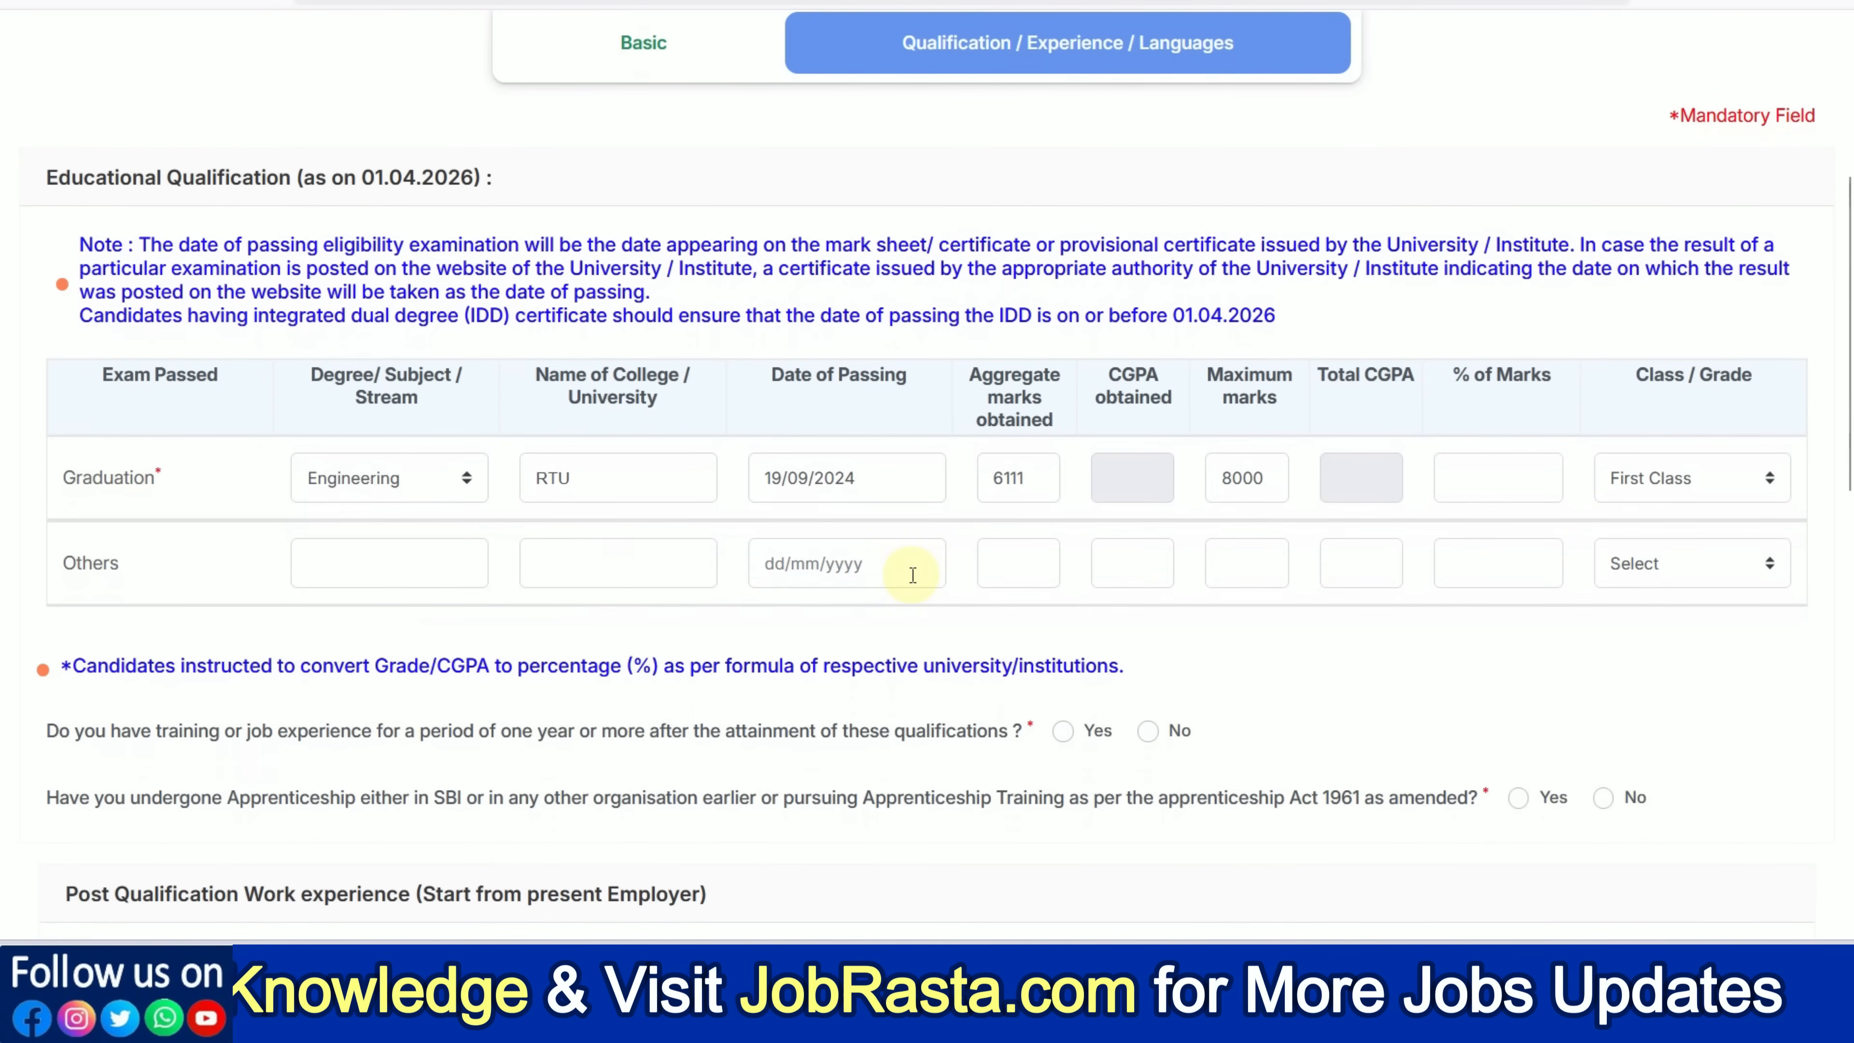
pyautogui.scroll(-2, 775, 629)
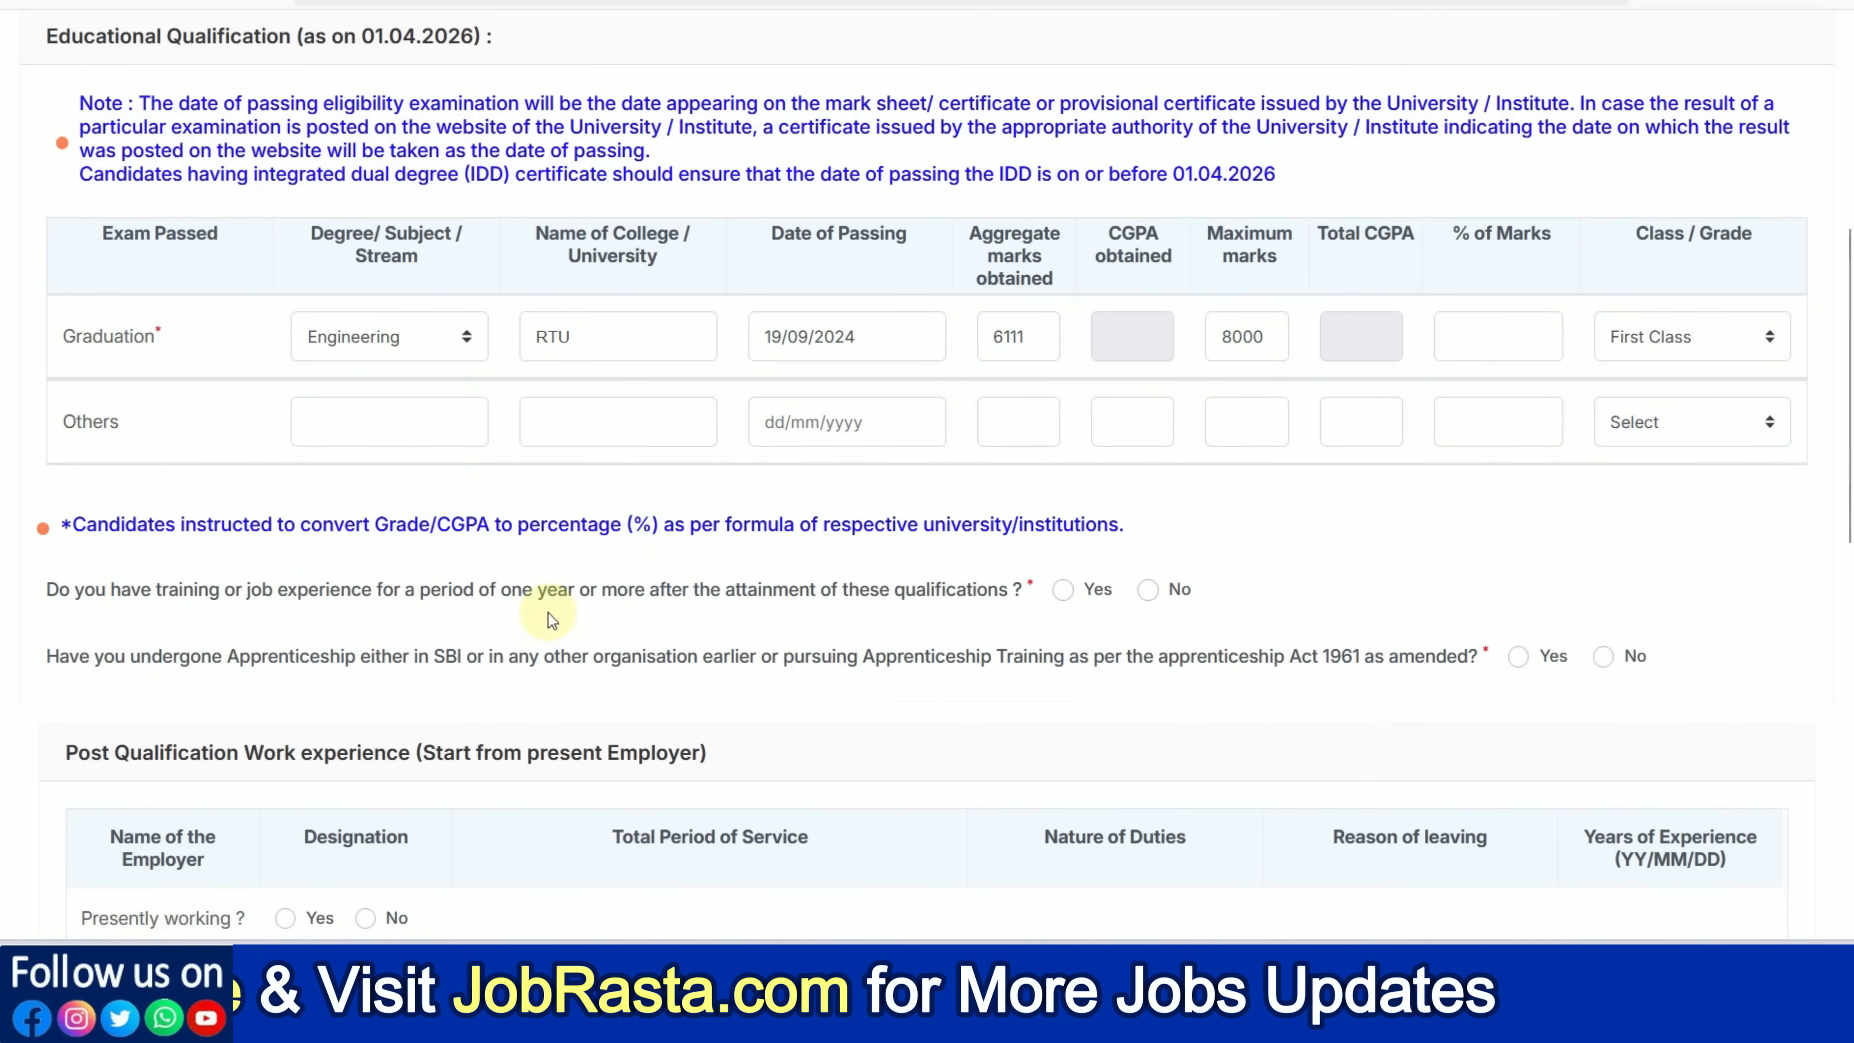
pyautogui.click(1148, 592)
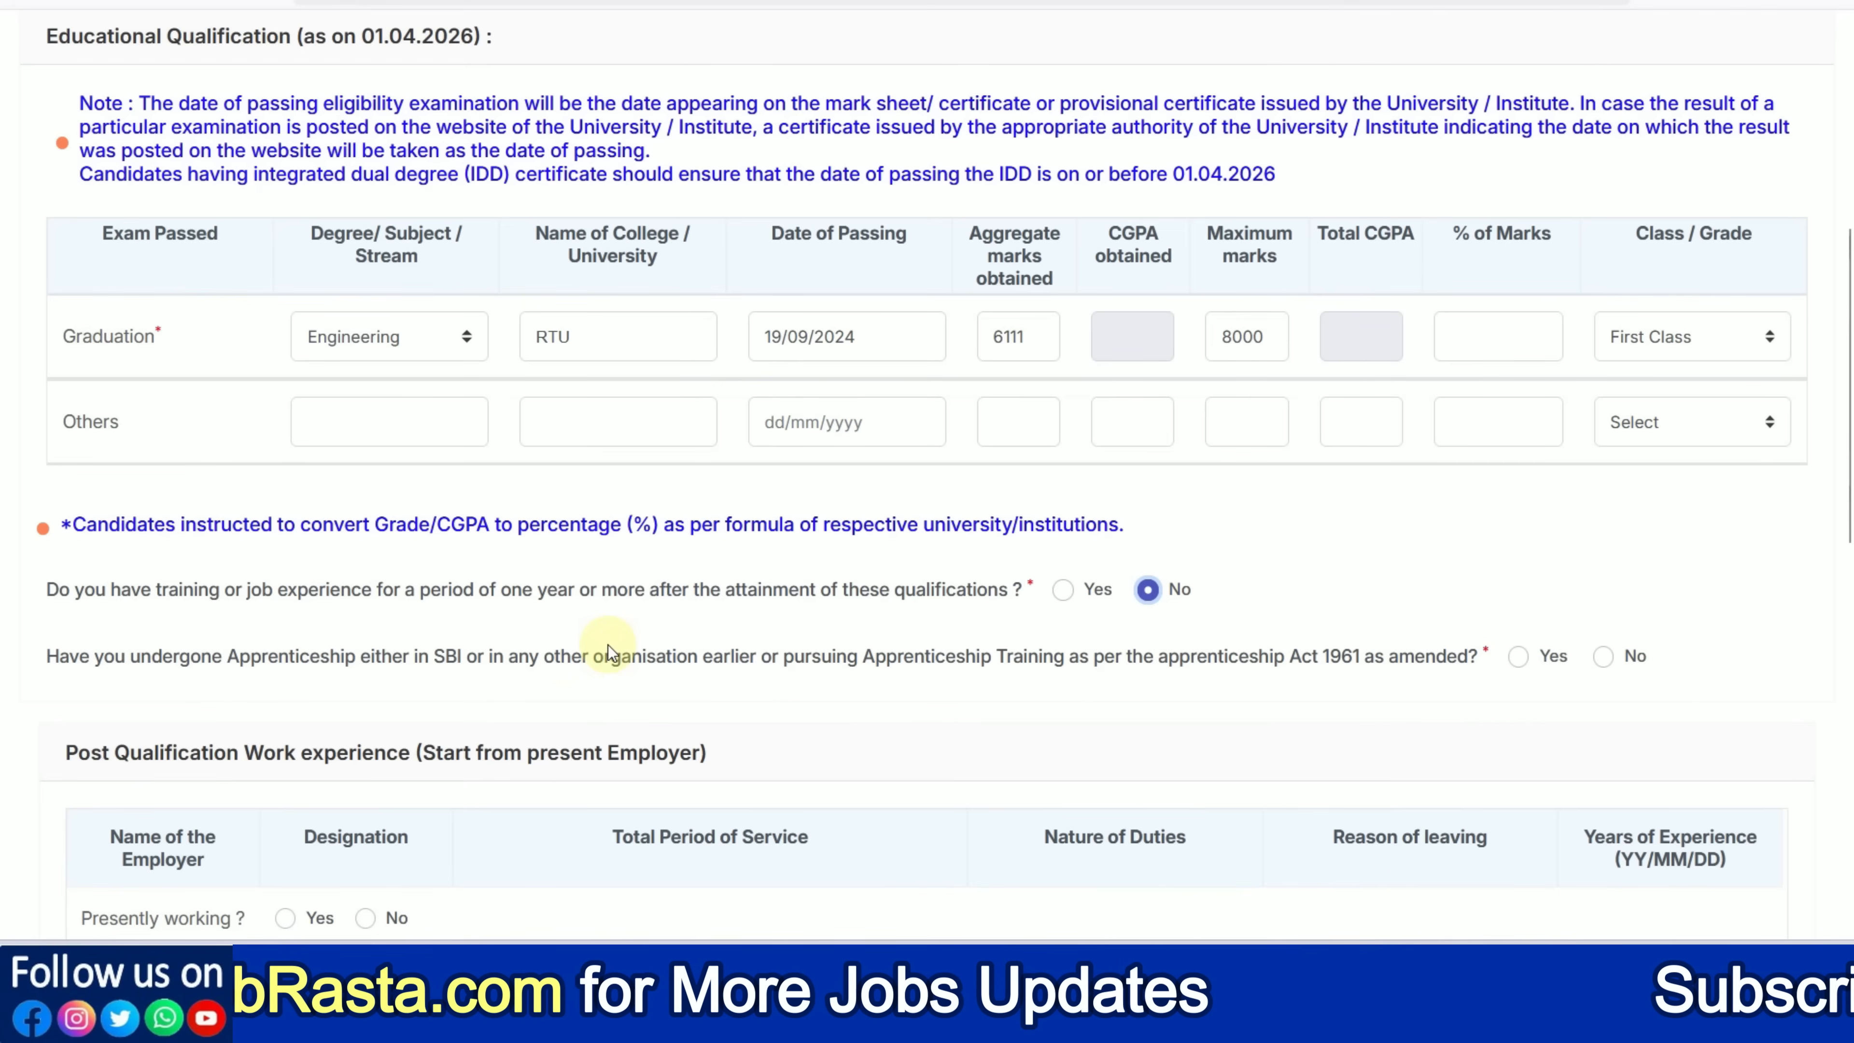
pyautogui.click(1602, 656)
pyautogui.scroll(-3, 1154, 687)
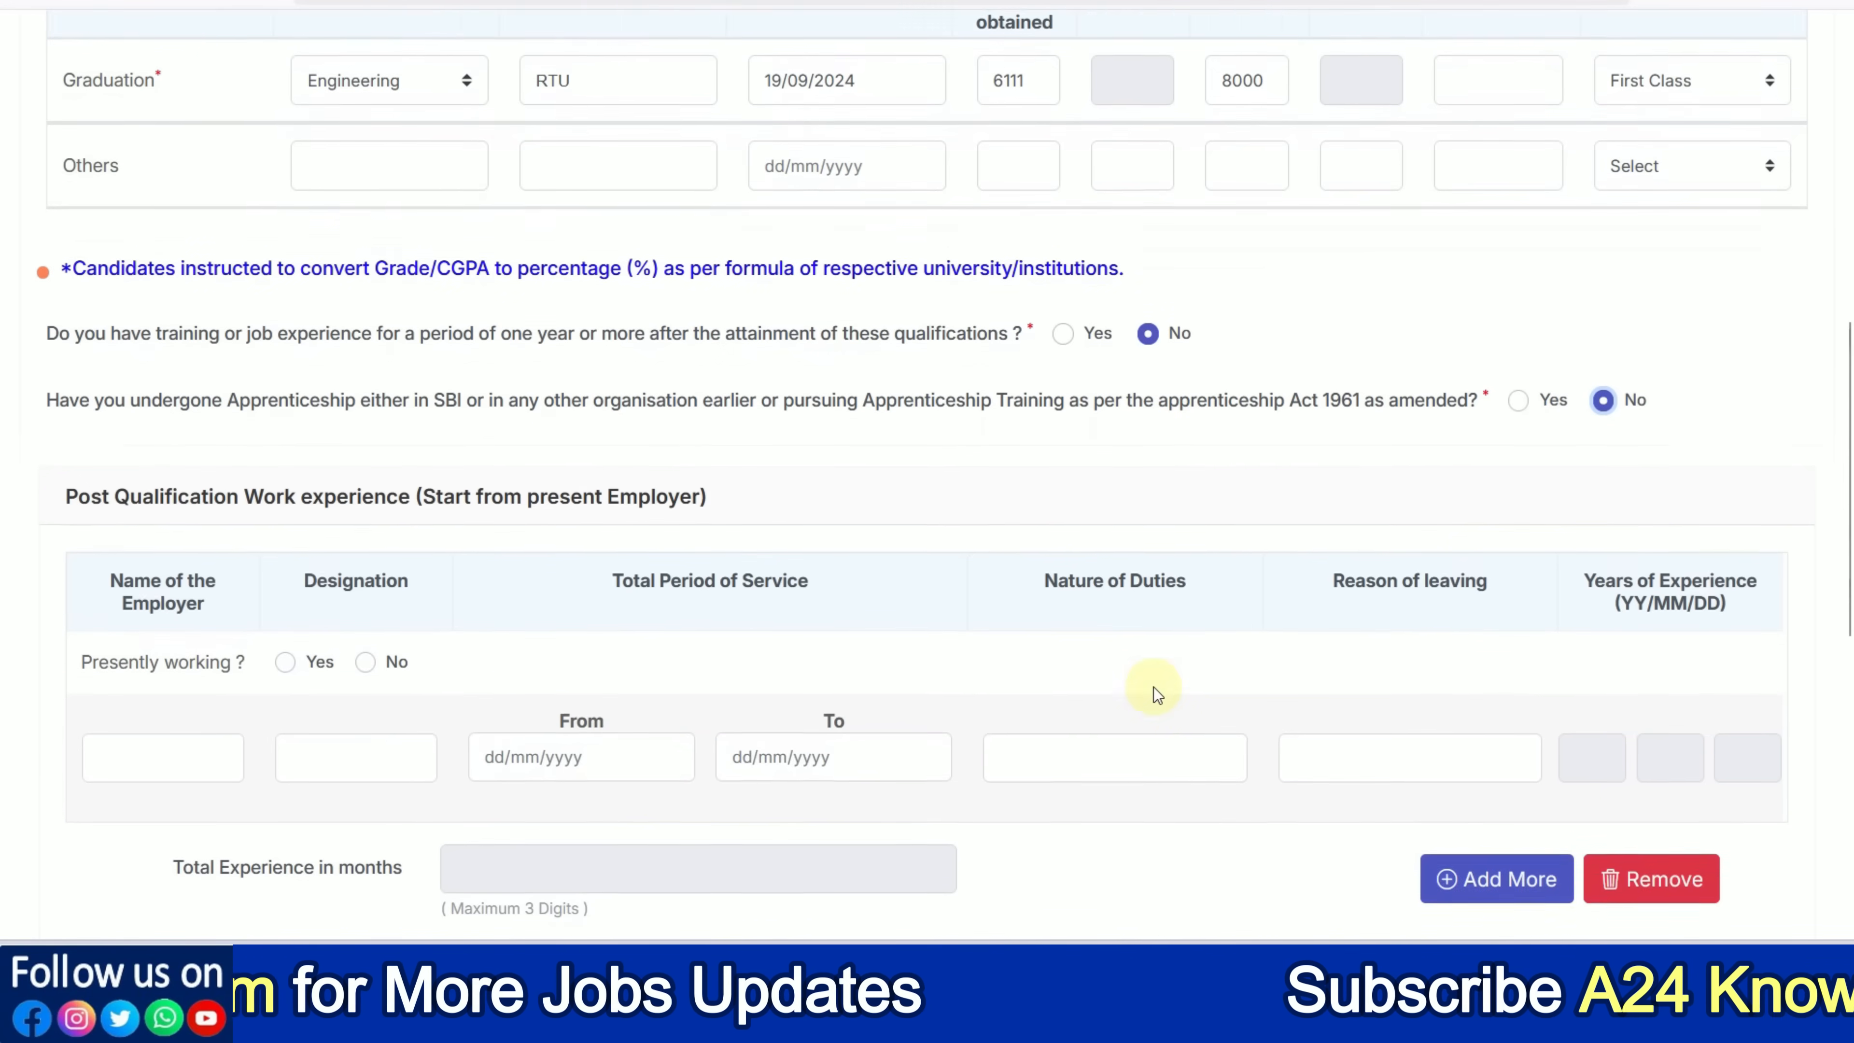
pyautogui.scroll(-2, 1153, 687)
pyautogui.click(366, 495)
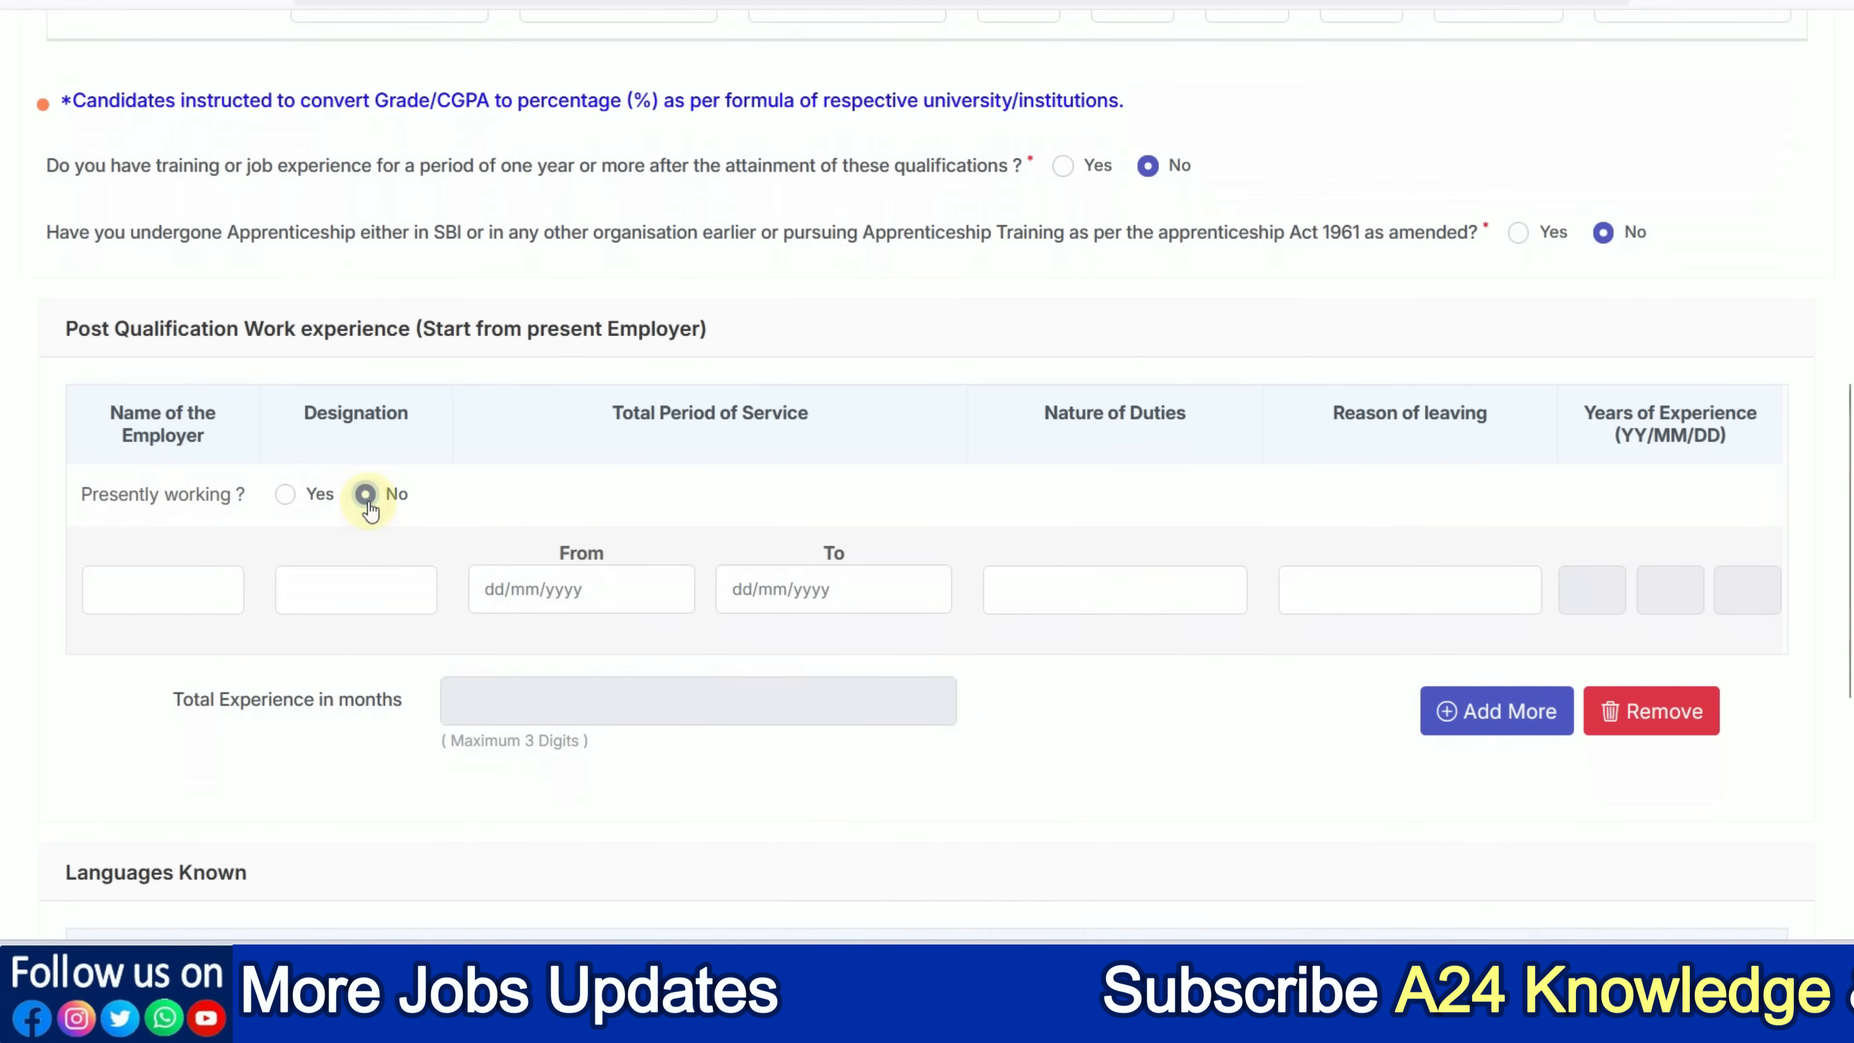
# Mark Hindi as a language the candidate can read, write and speak
pyautogui.scroll(-5, 515, 577)
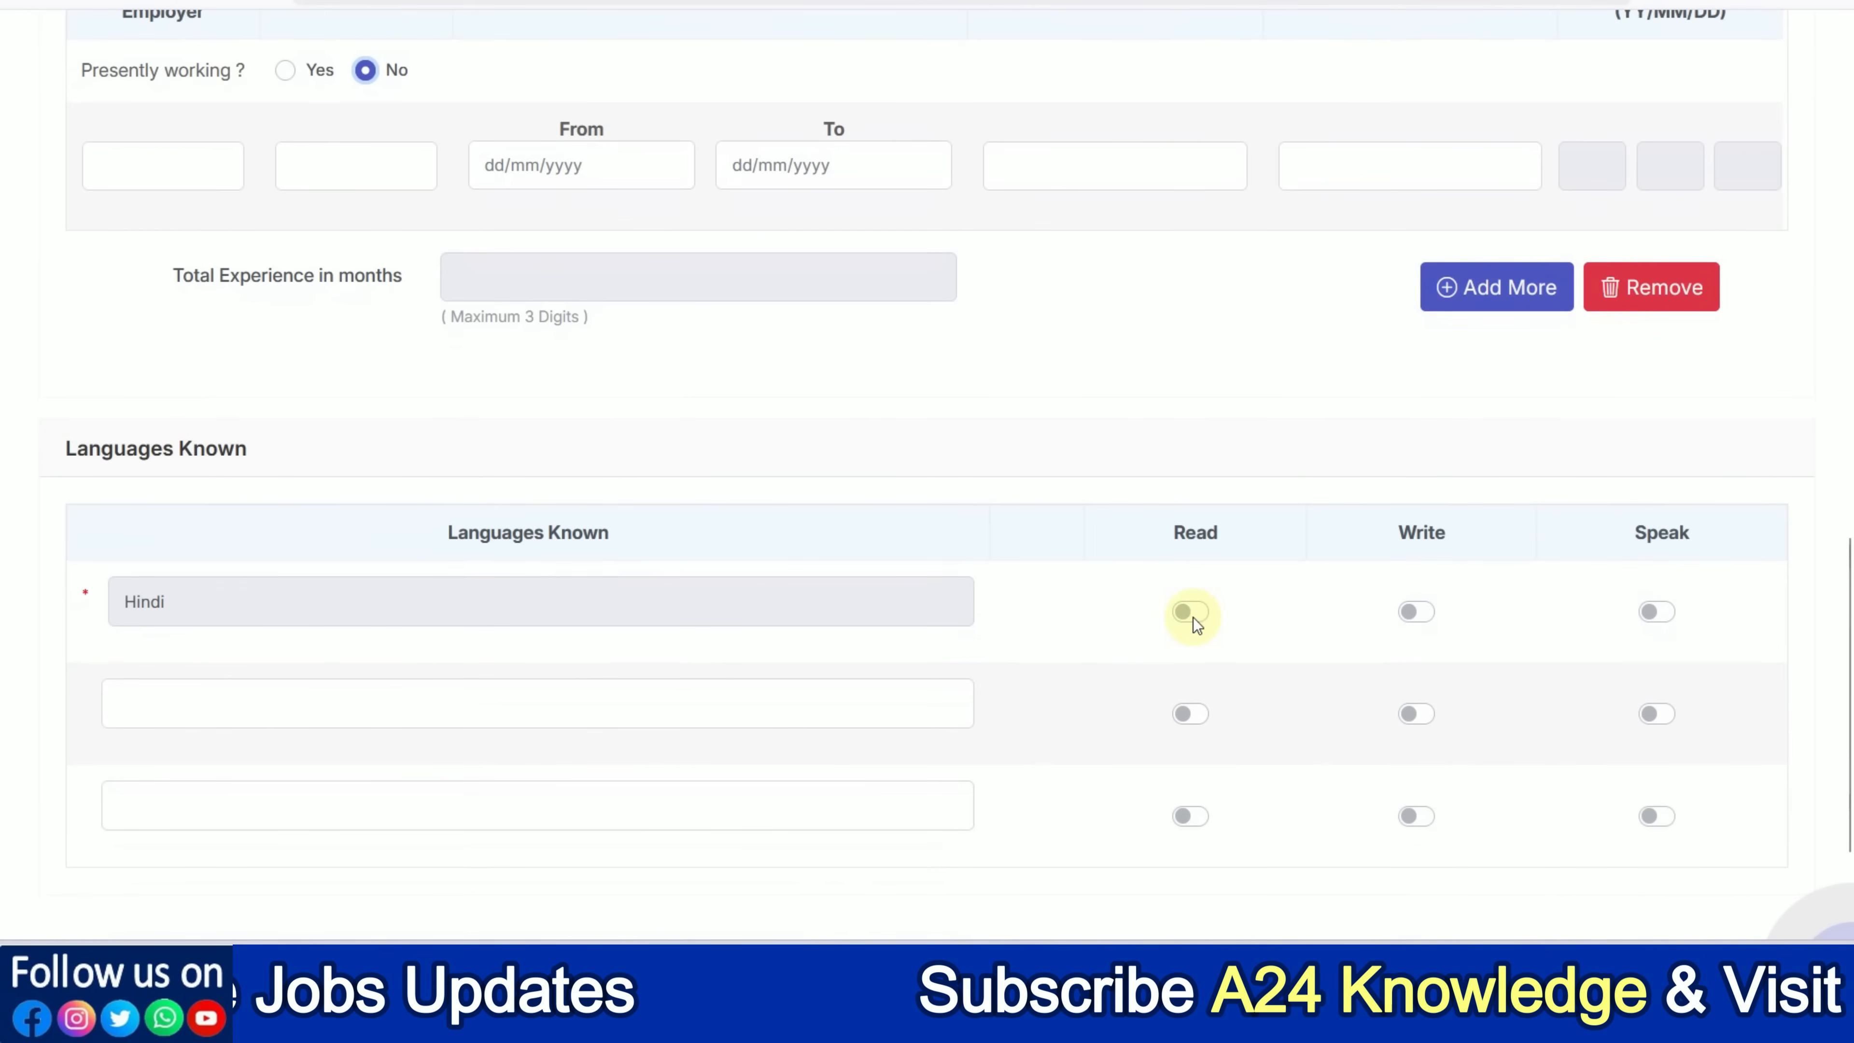
pyautogui.click(1193, 617)
pyautogui.click(1421, 617)
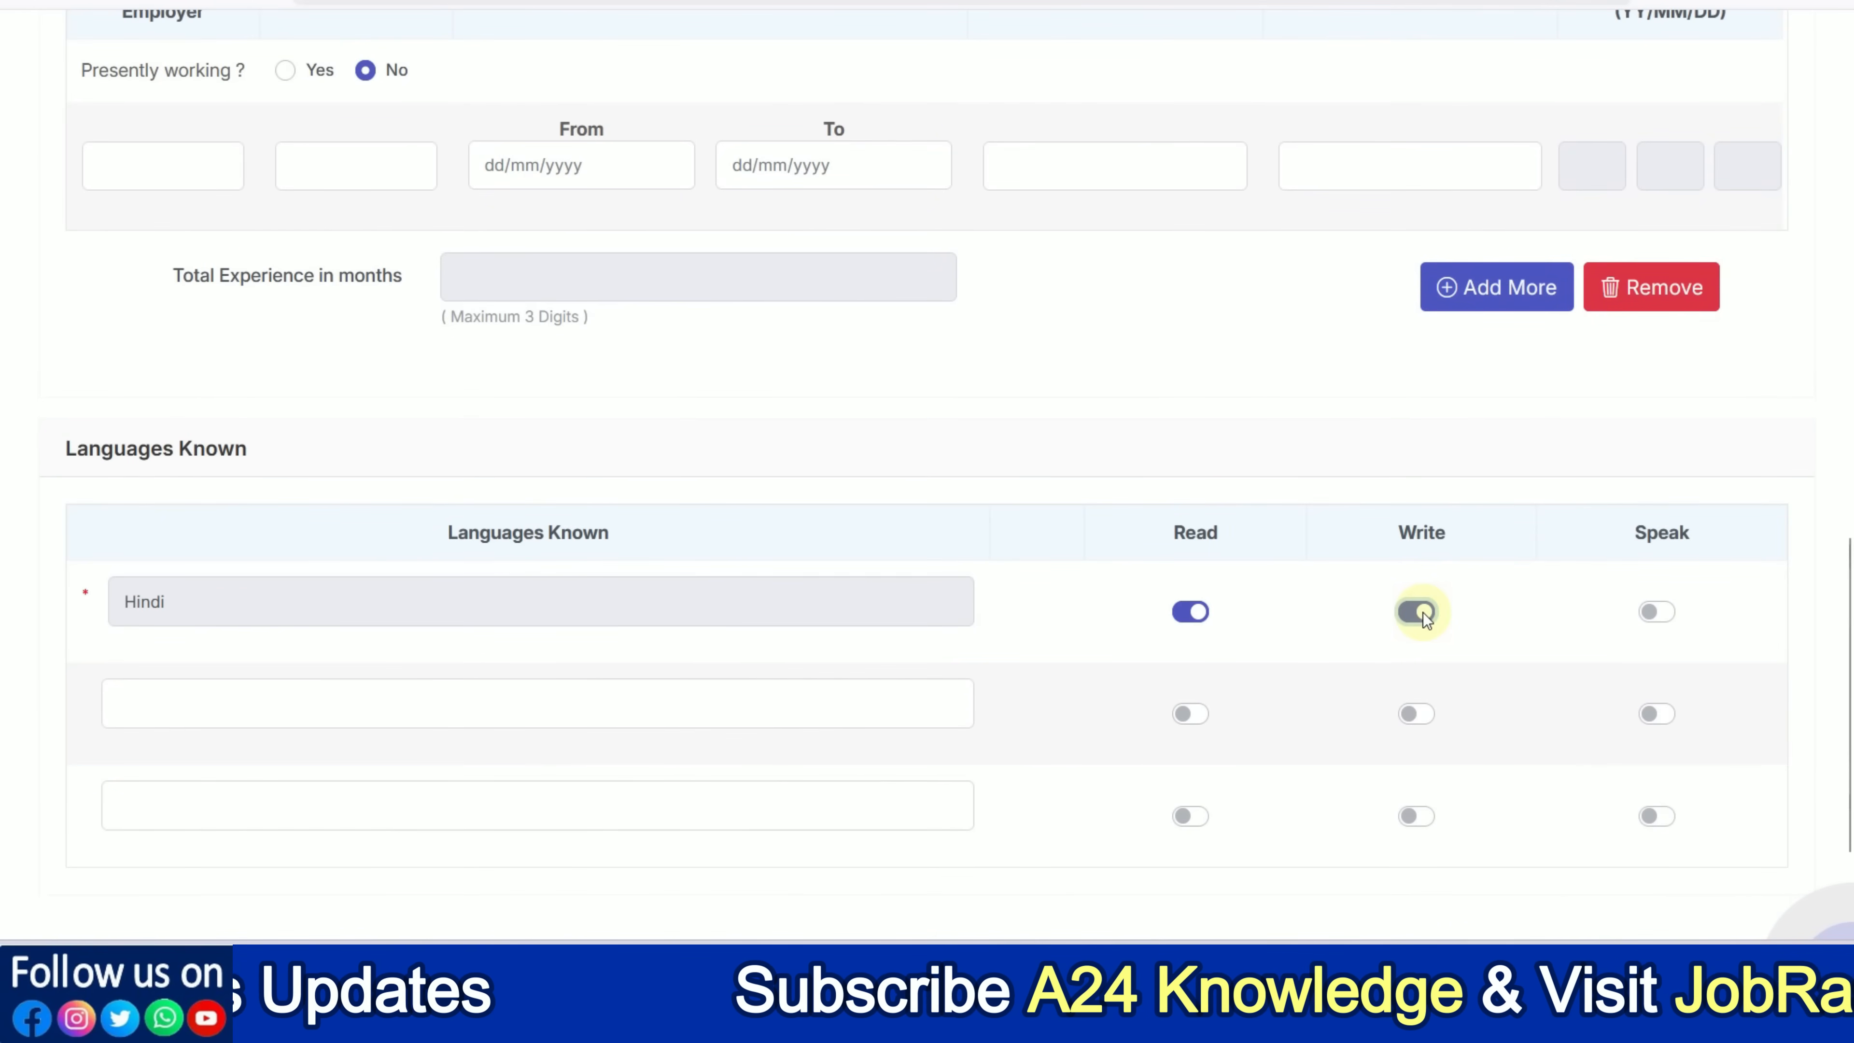
pyautogui.click(1653, 612)
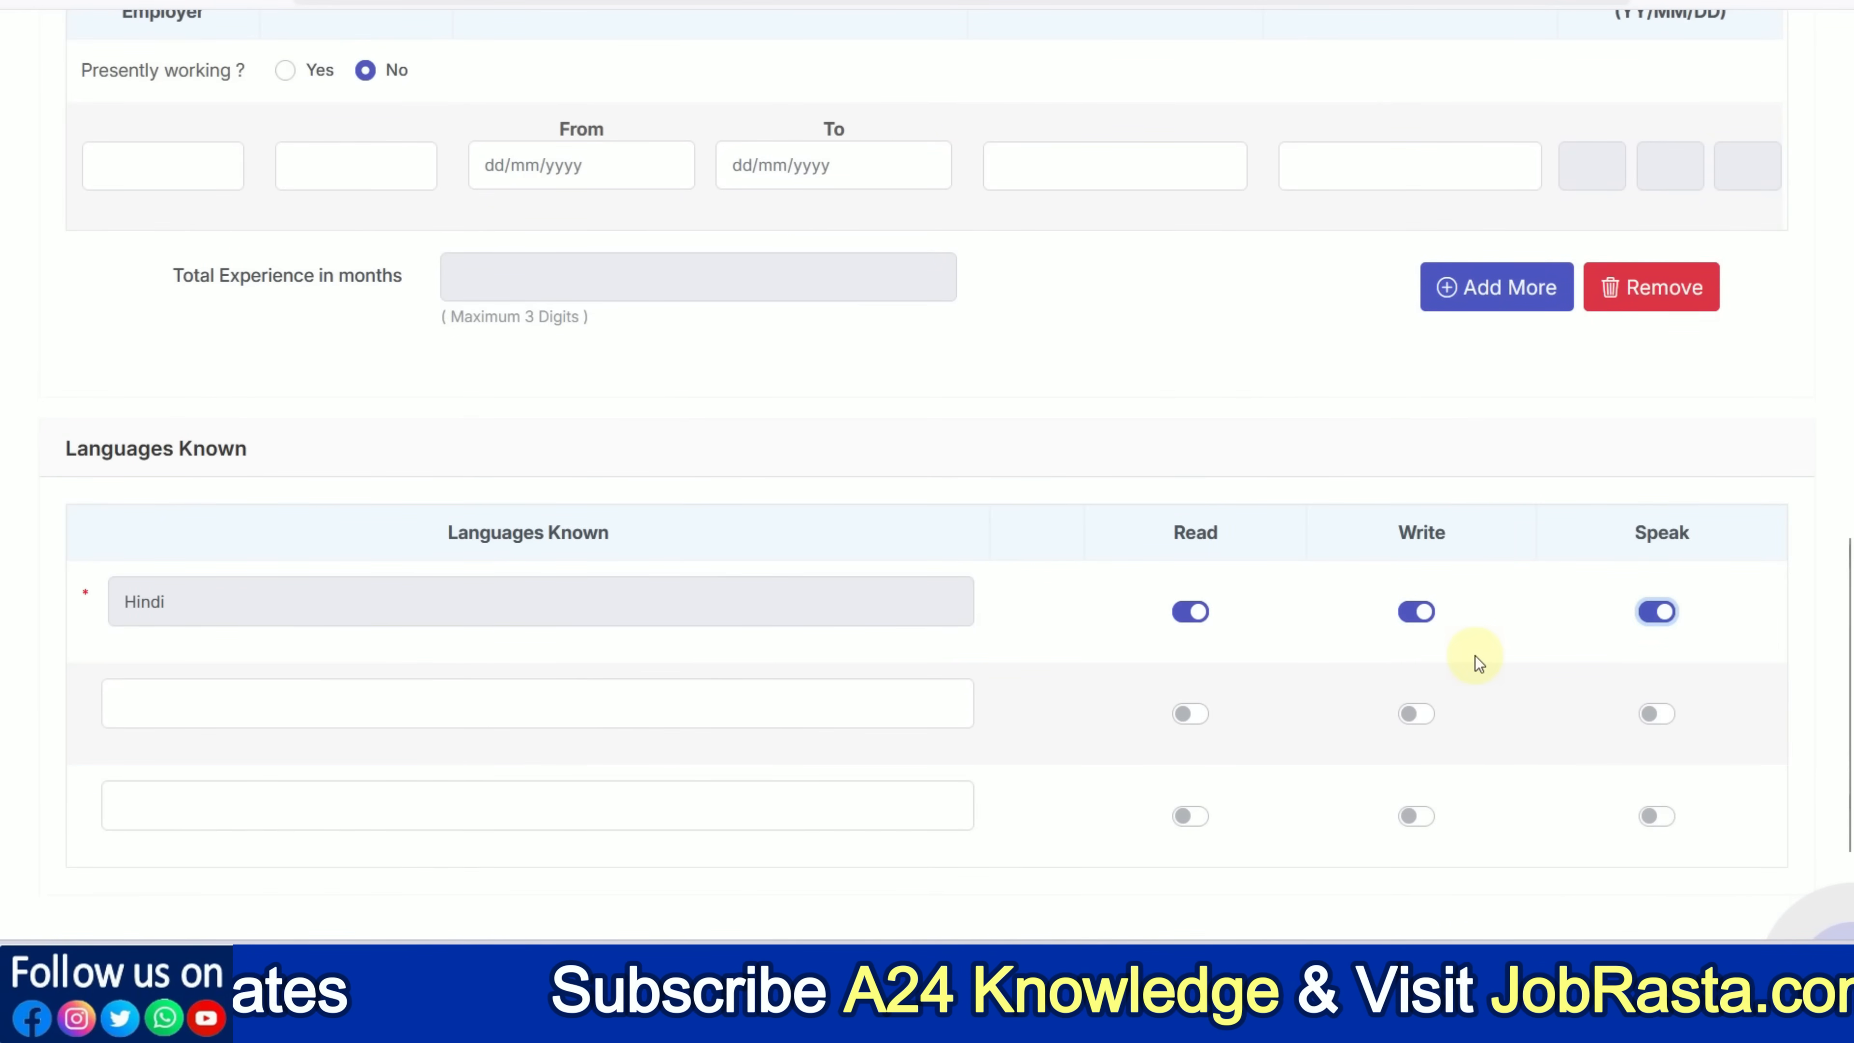
pyautogui.scroll(-2, 290, 700)
pyautogui.click(223, 560)
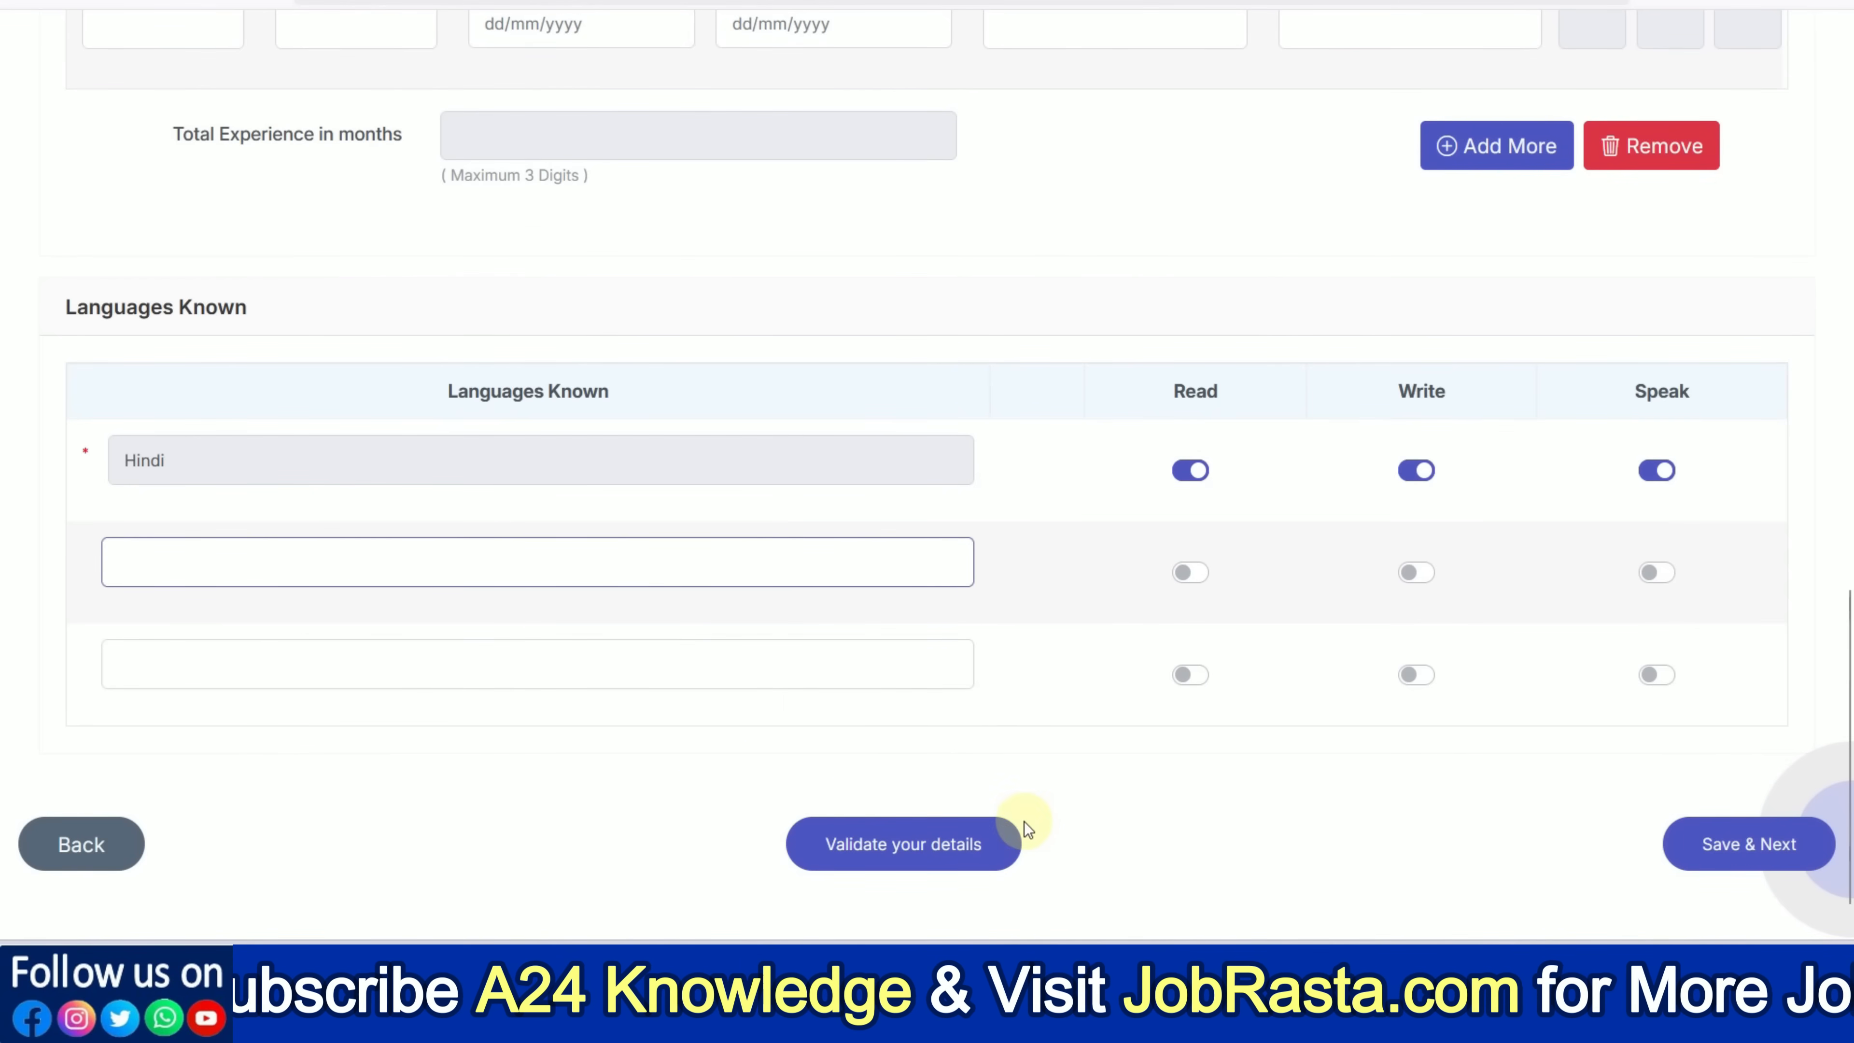
# Save the form, agree to the declaration, and confirm Complete Registration in the dialog
pyautogui.click(1783, 846)
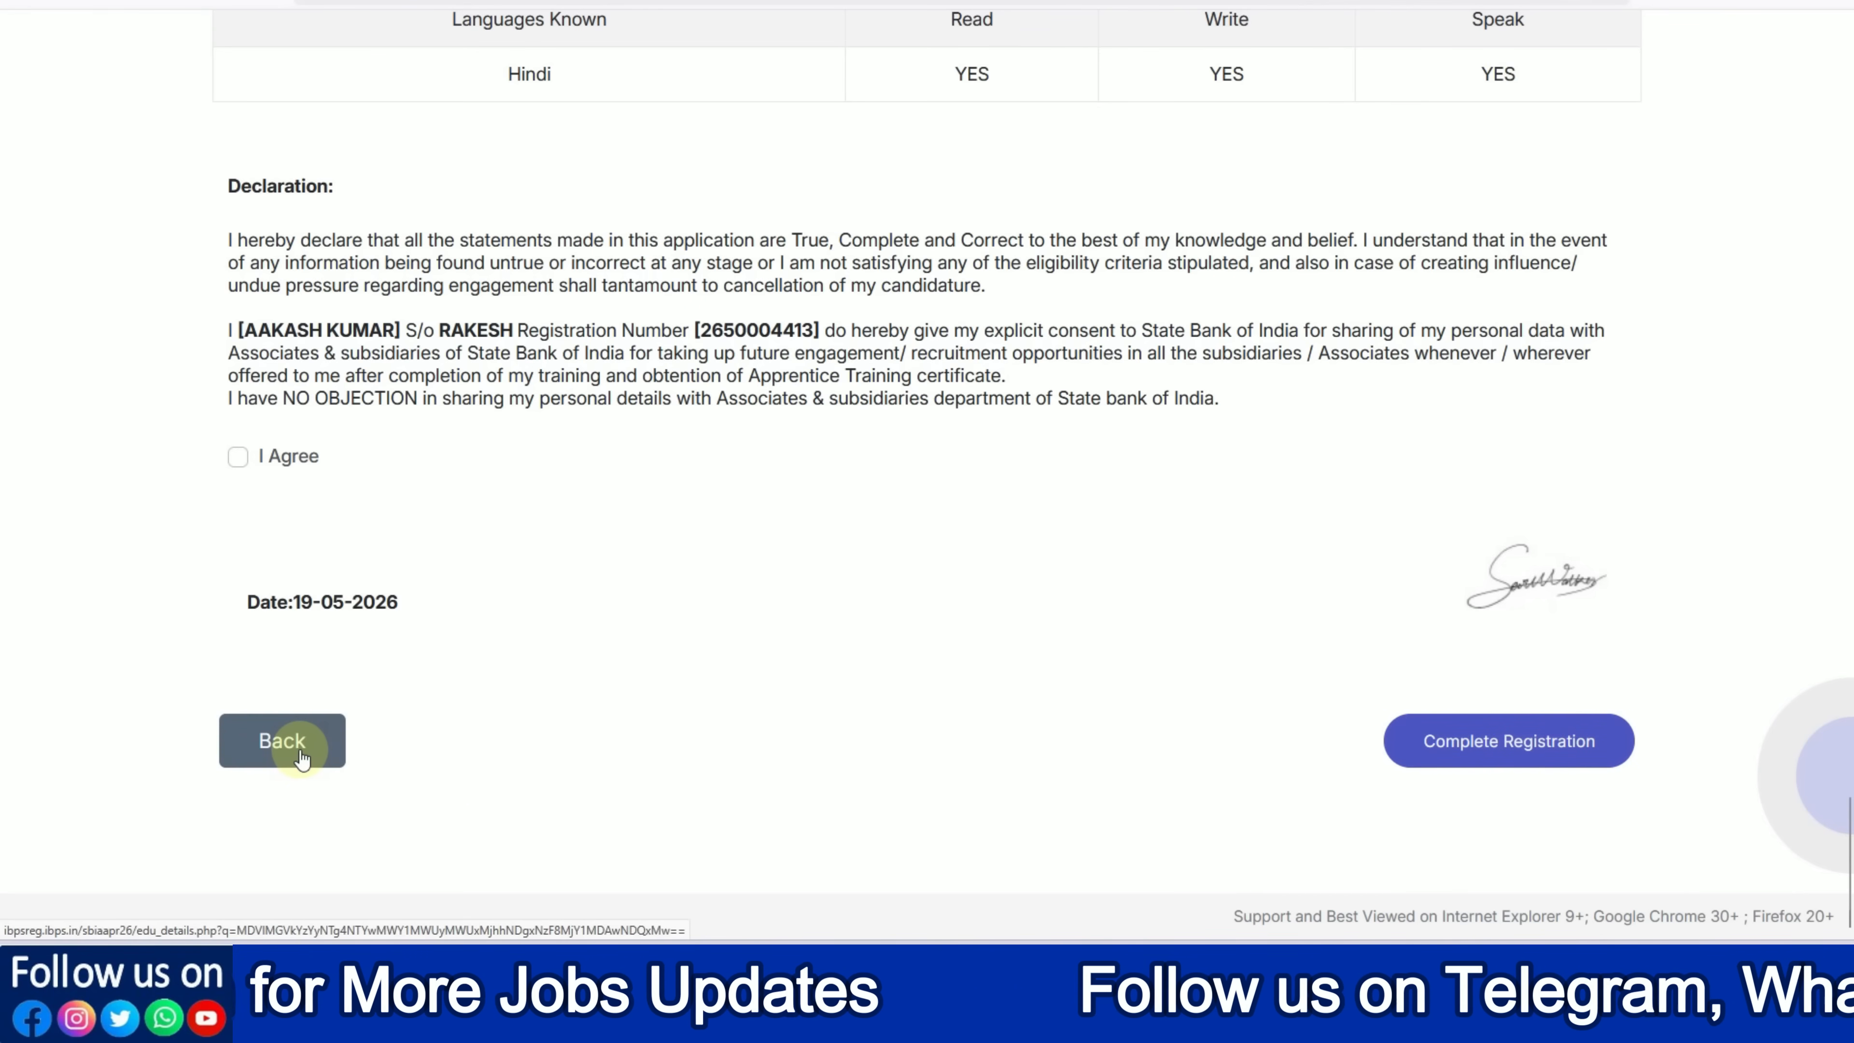
pyautogui.click(237, 457)
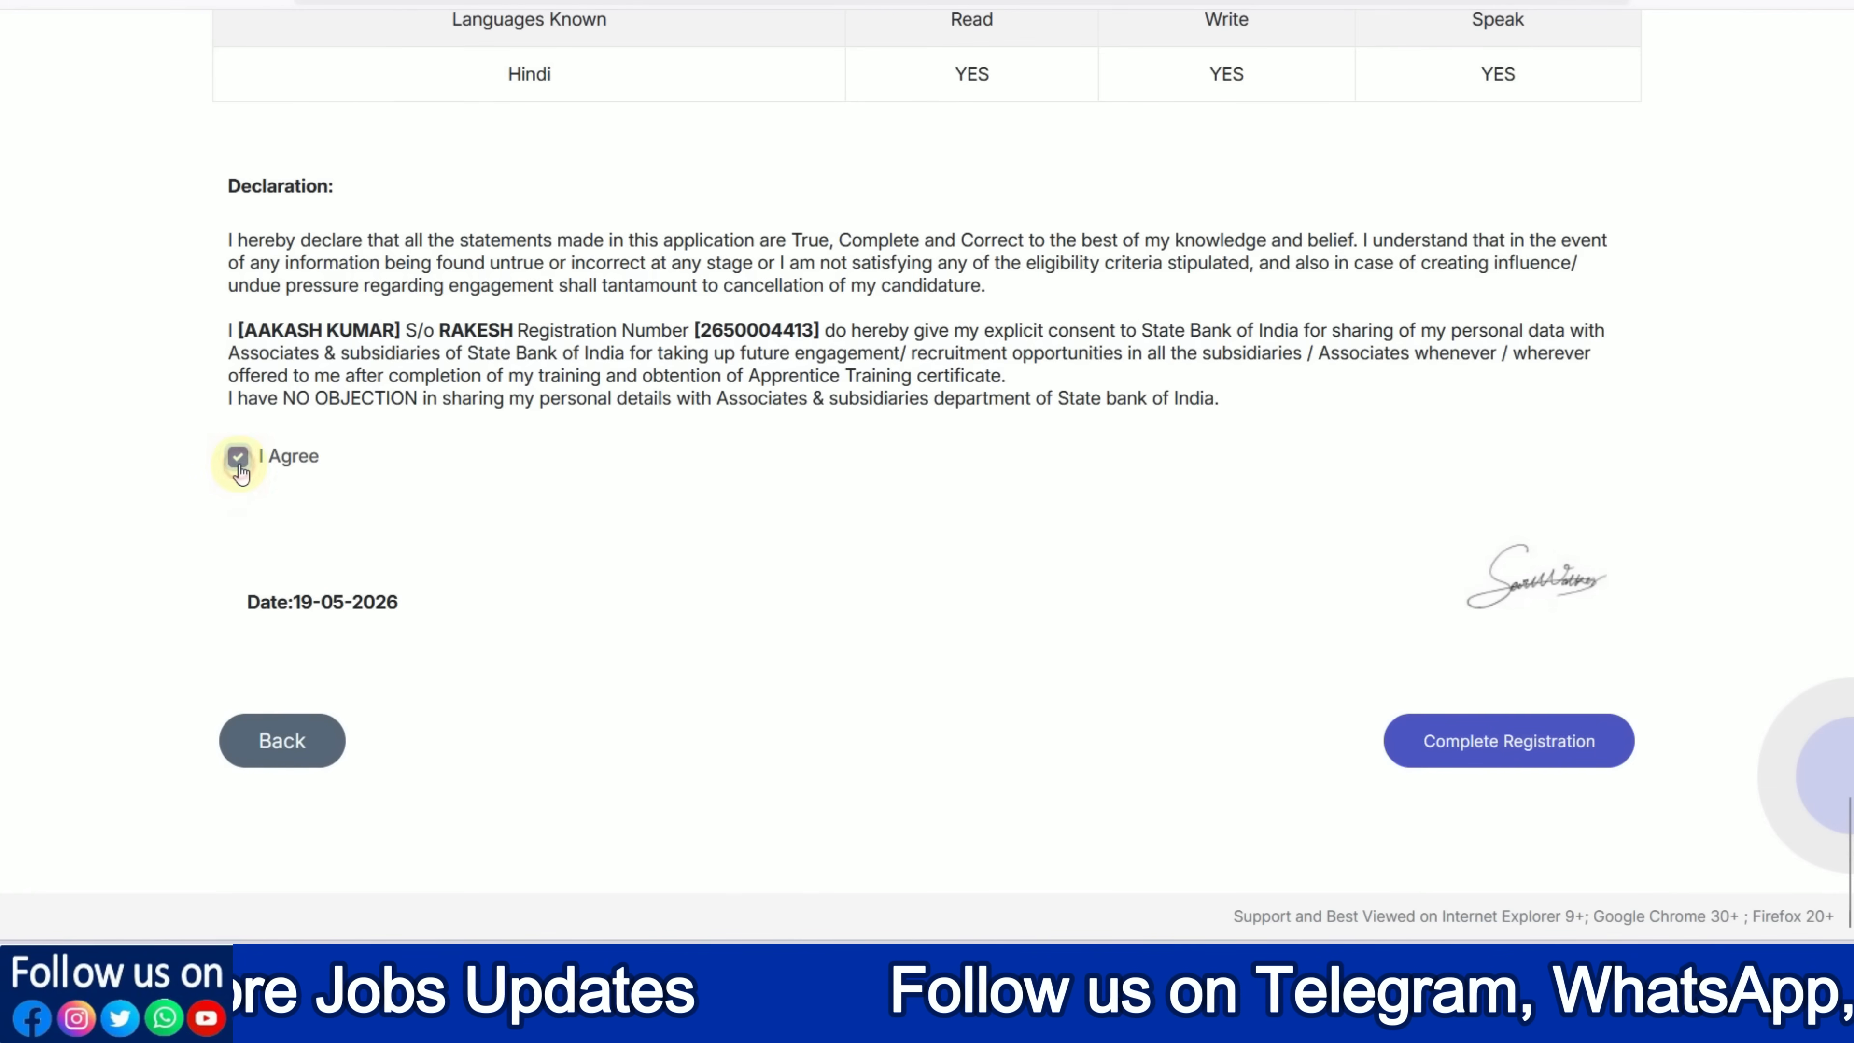
pyautogui.click(1524, 759)
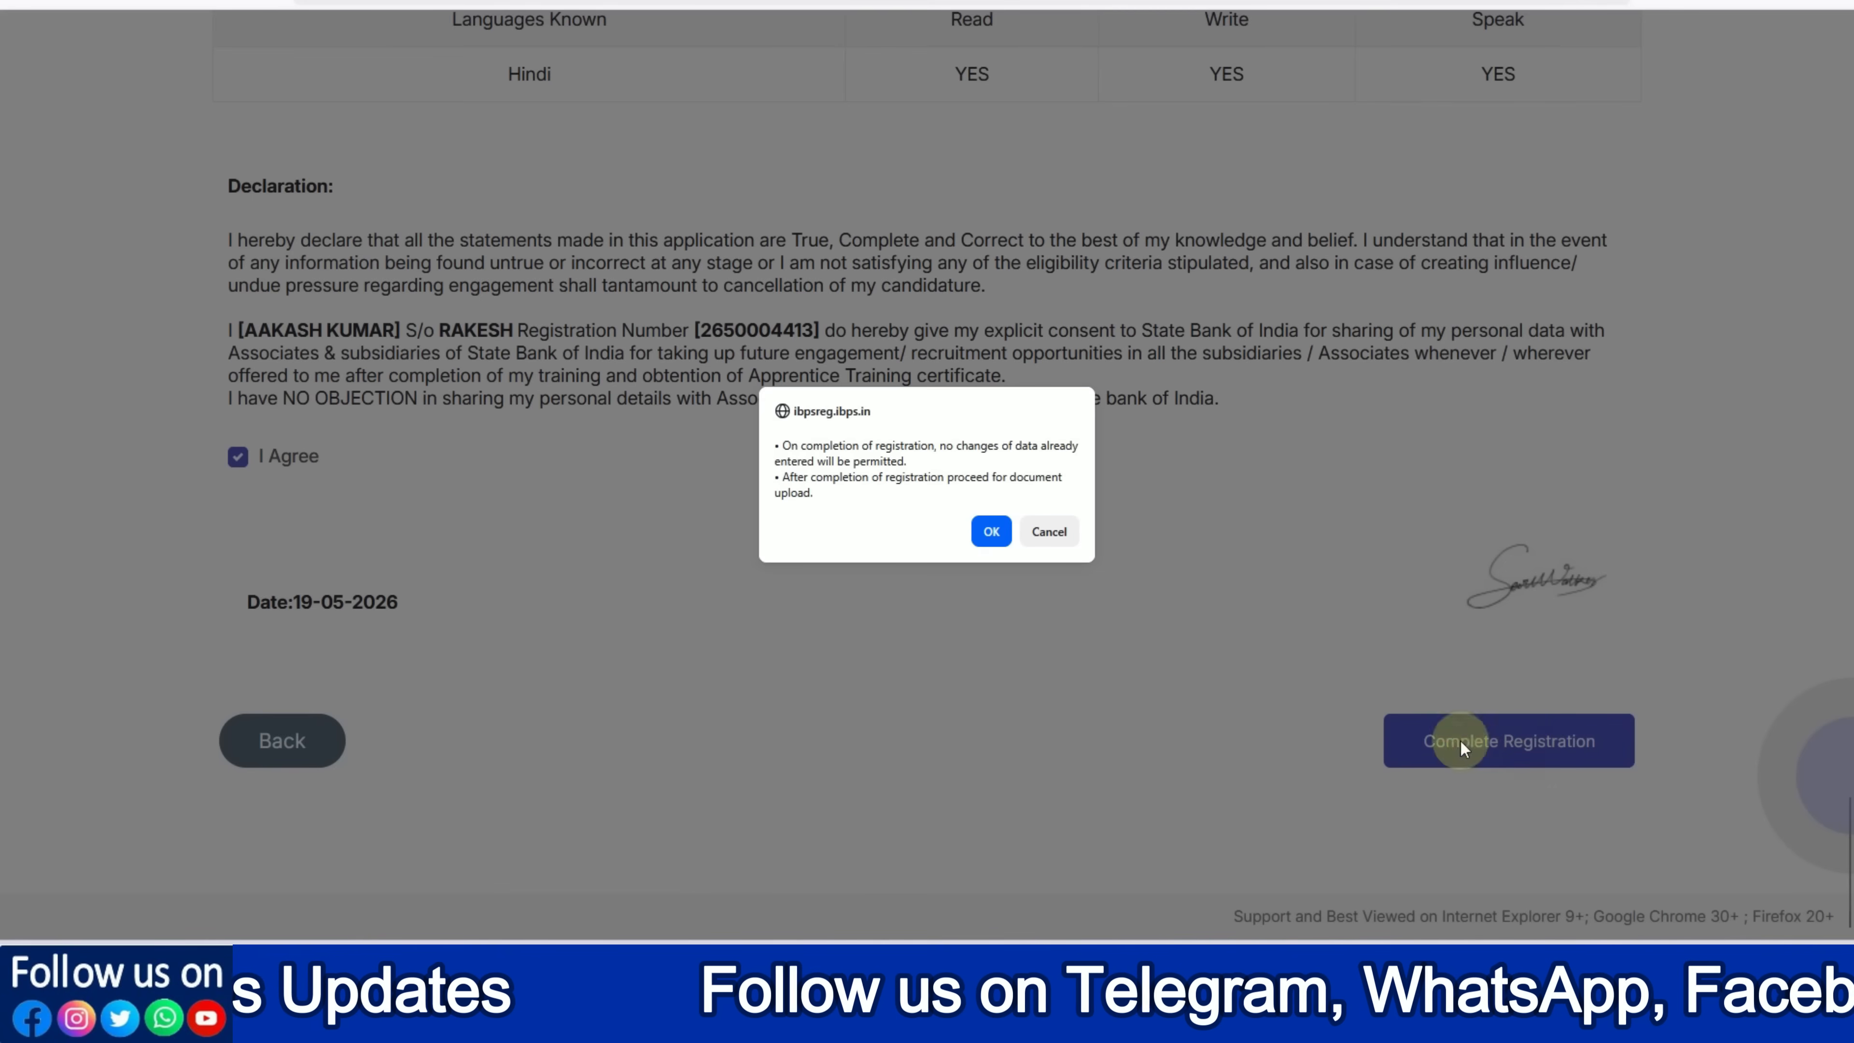
pyautogui.click(985, 535)
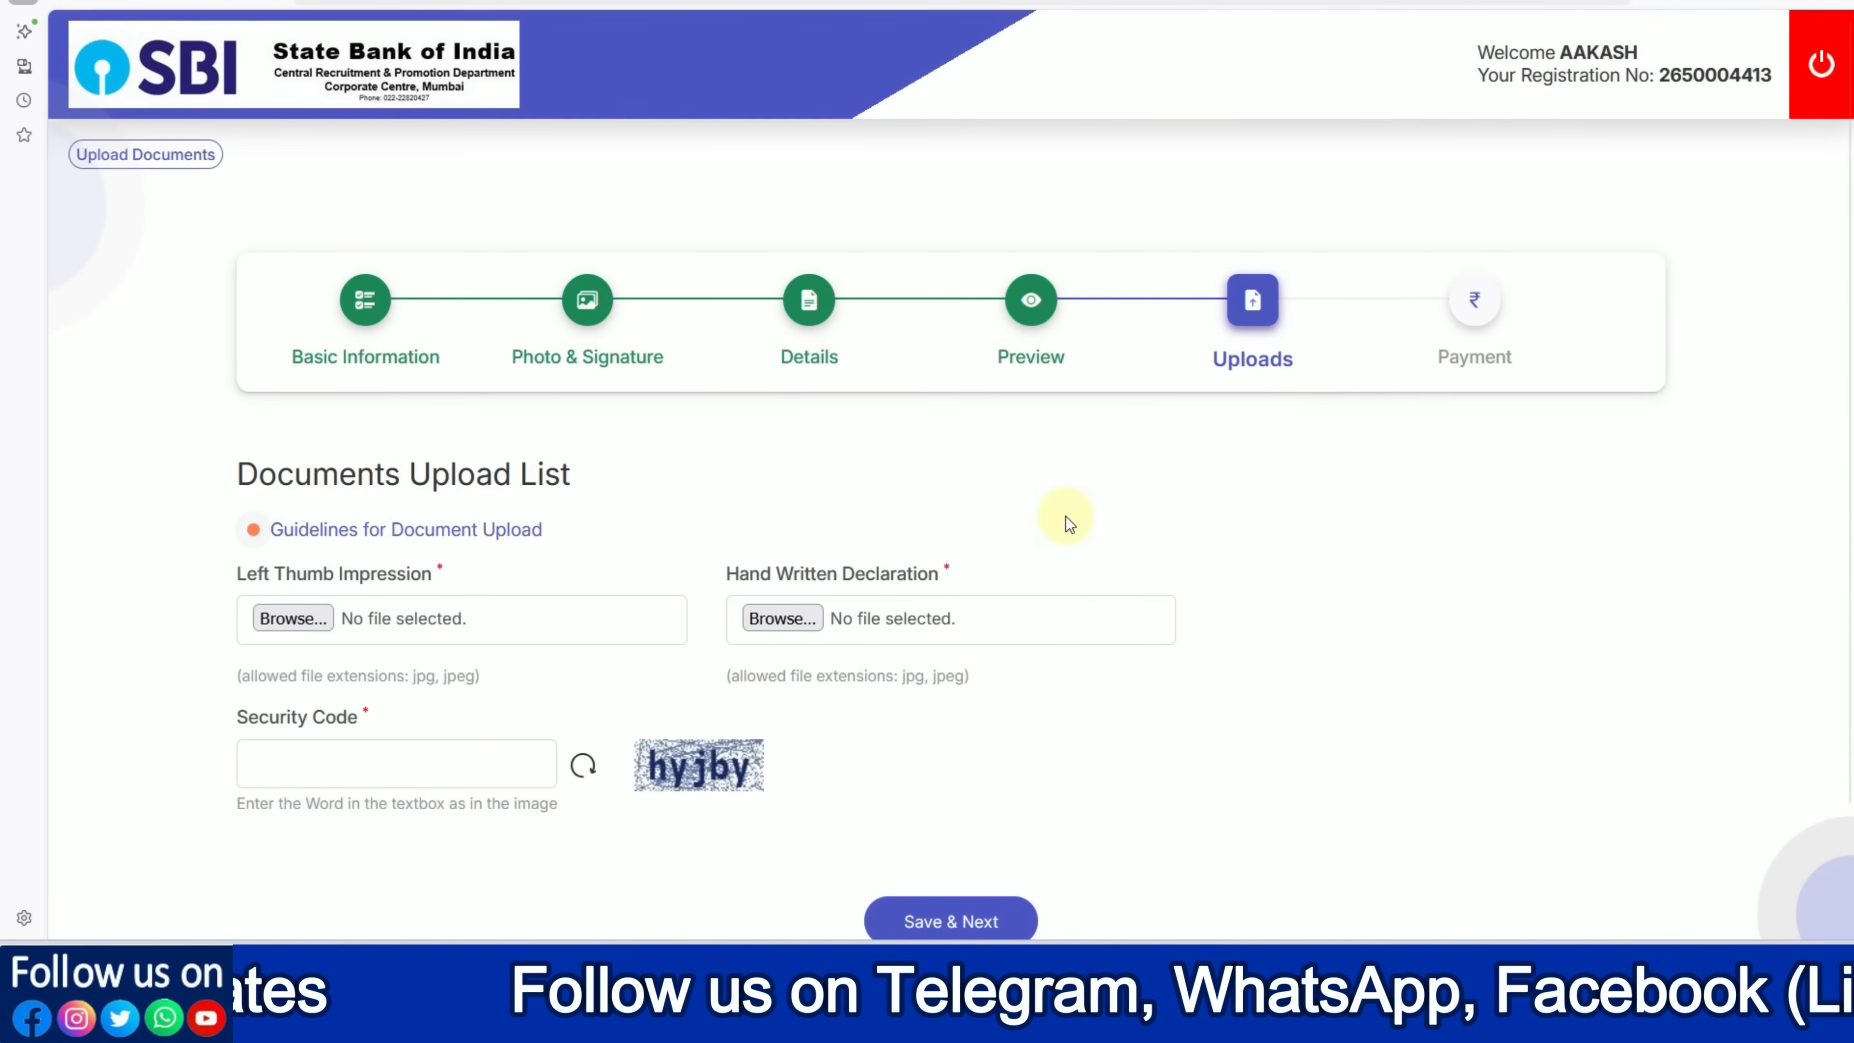
# Upload LEFT1.jpg as the left thumb impression, accept its preview, and view the Guidelines for Document Upload
pyautogui.click(321, 619)
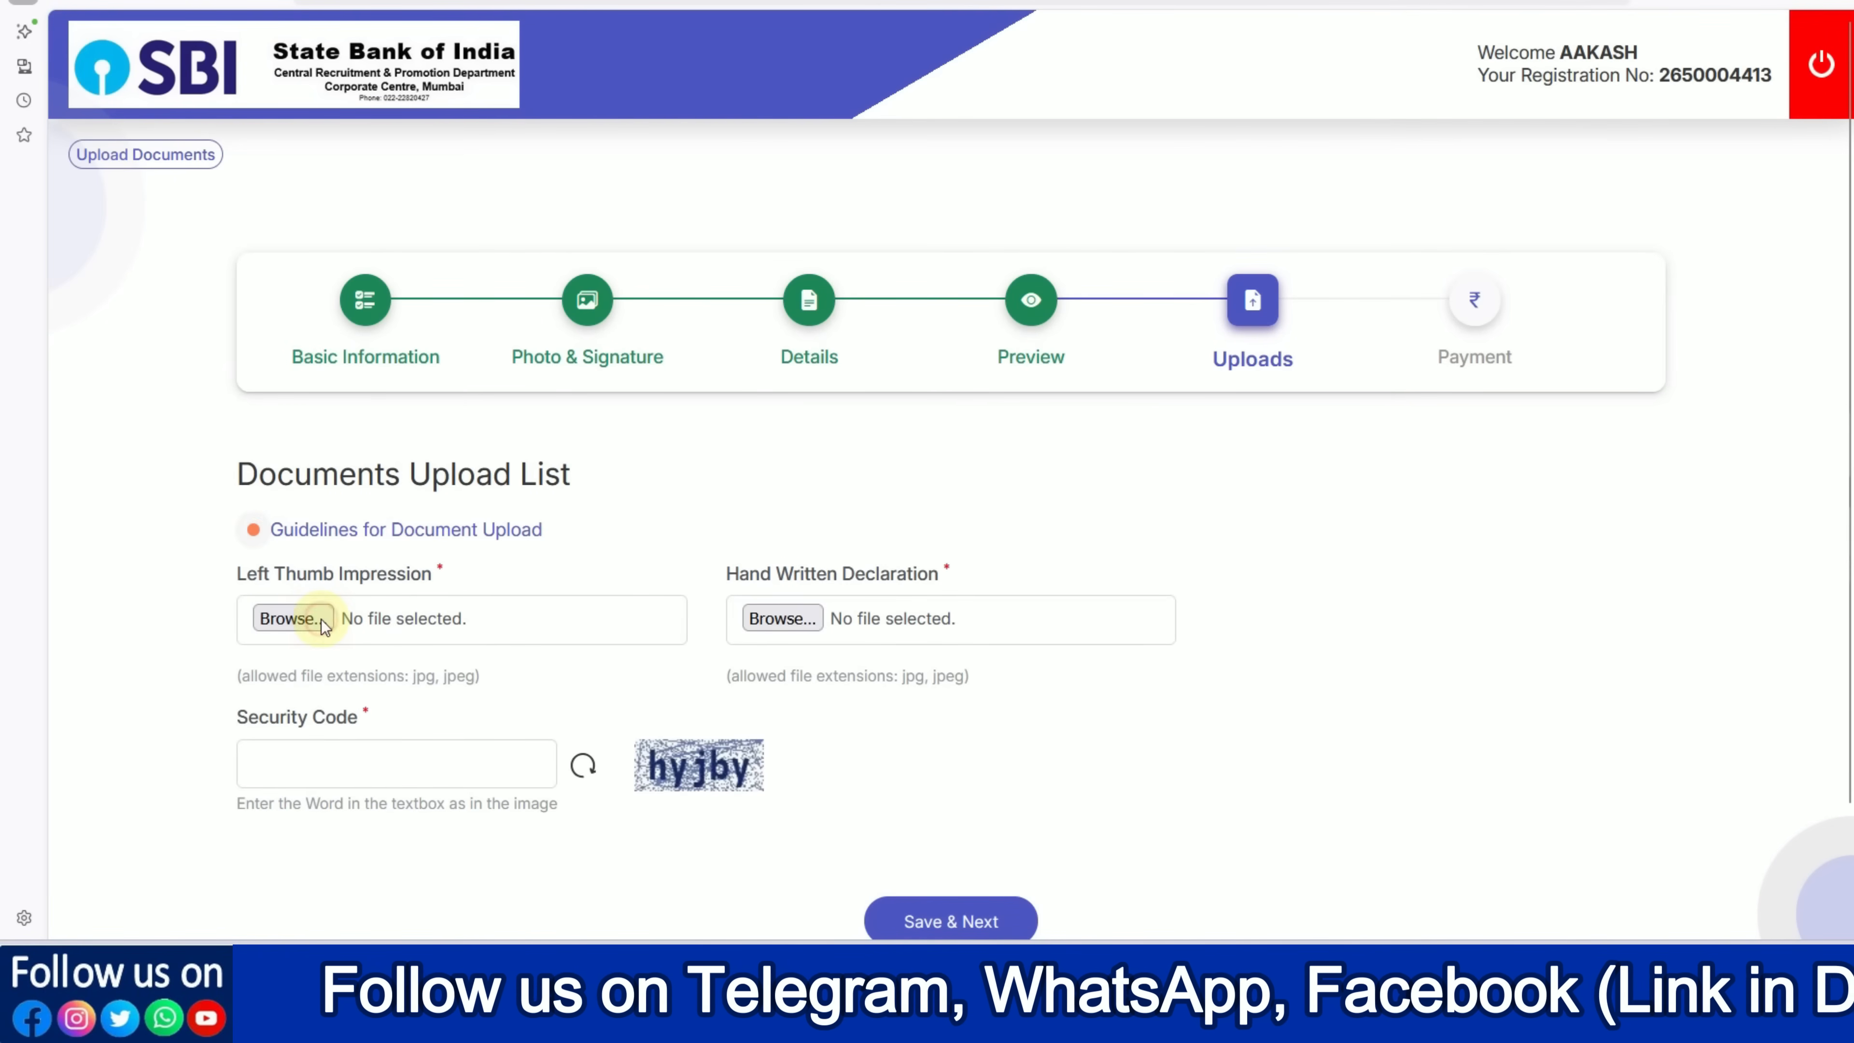
pyautogui.doubleClick(434, 121)
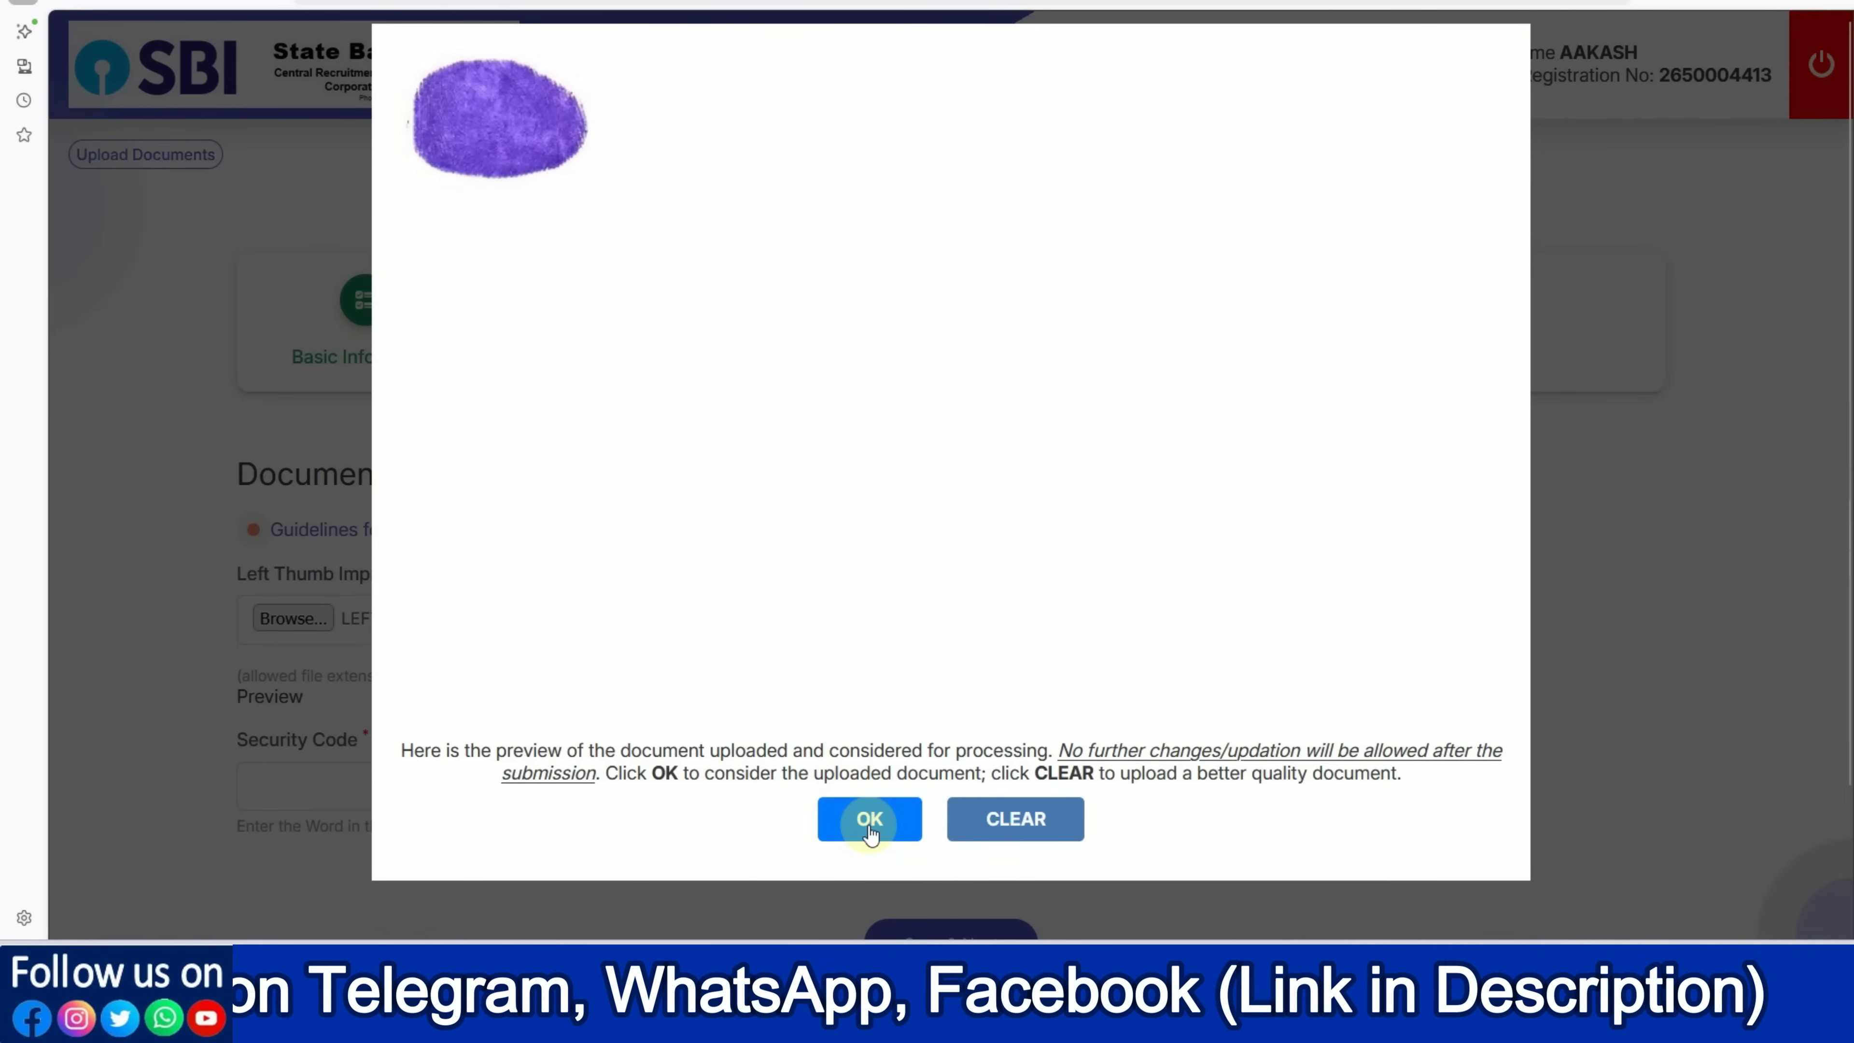
pyautogui.click(867, 818)
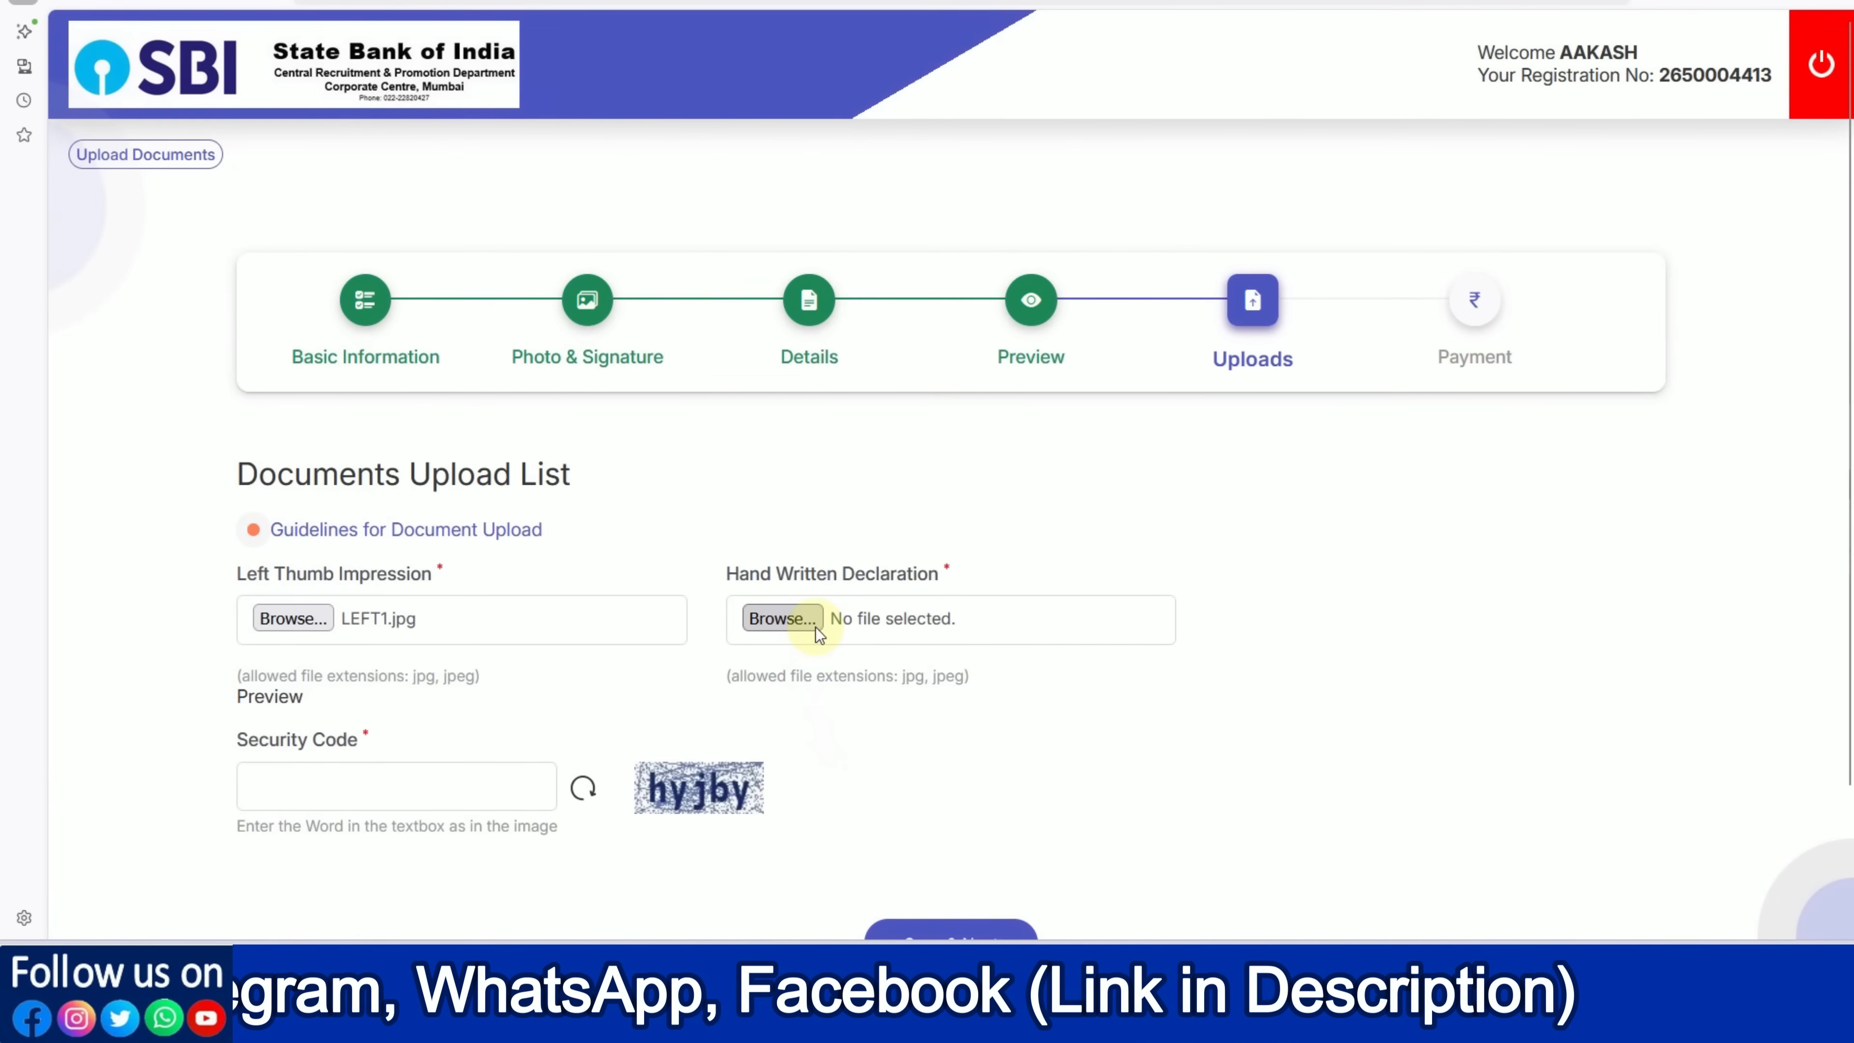
pyautogui.click(254, 529)
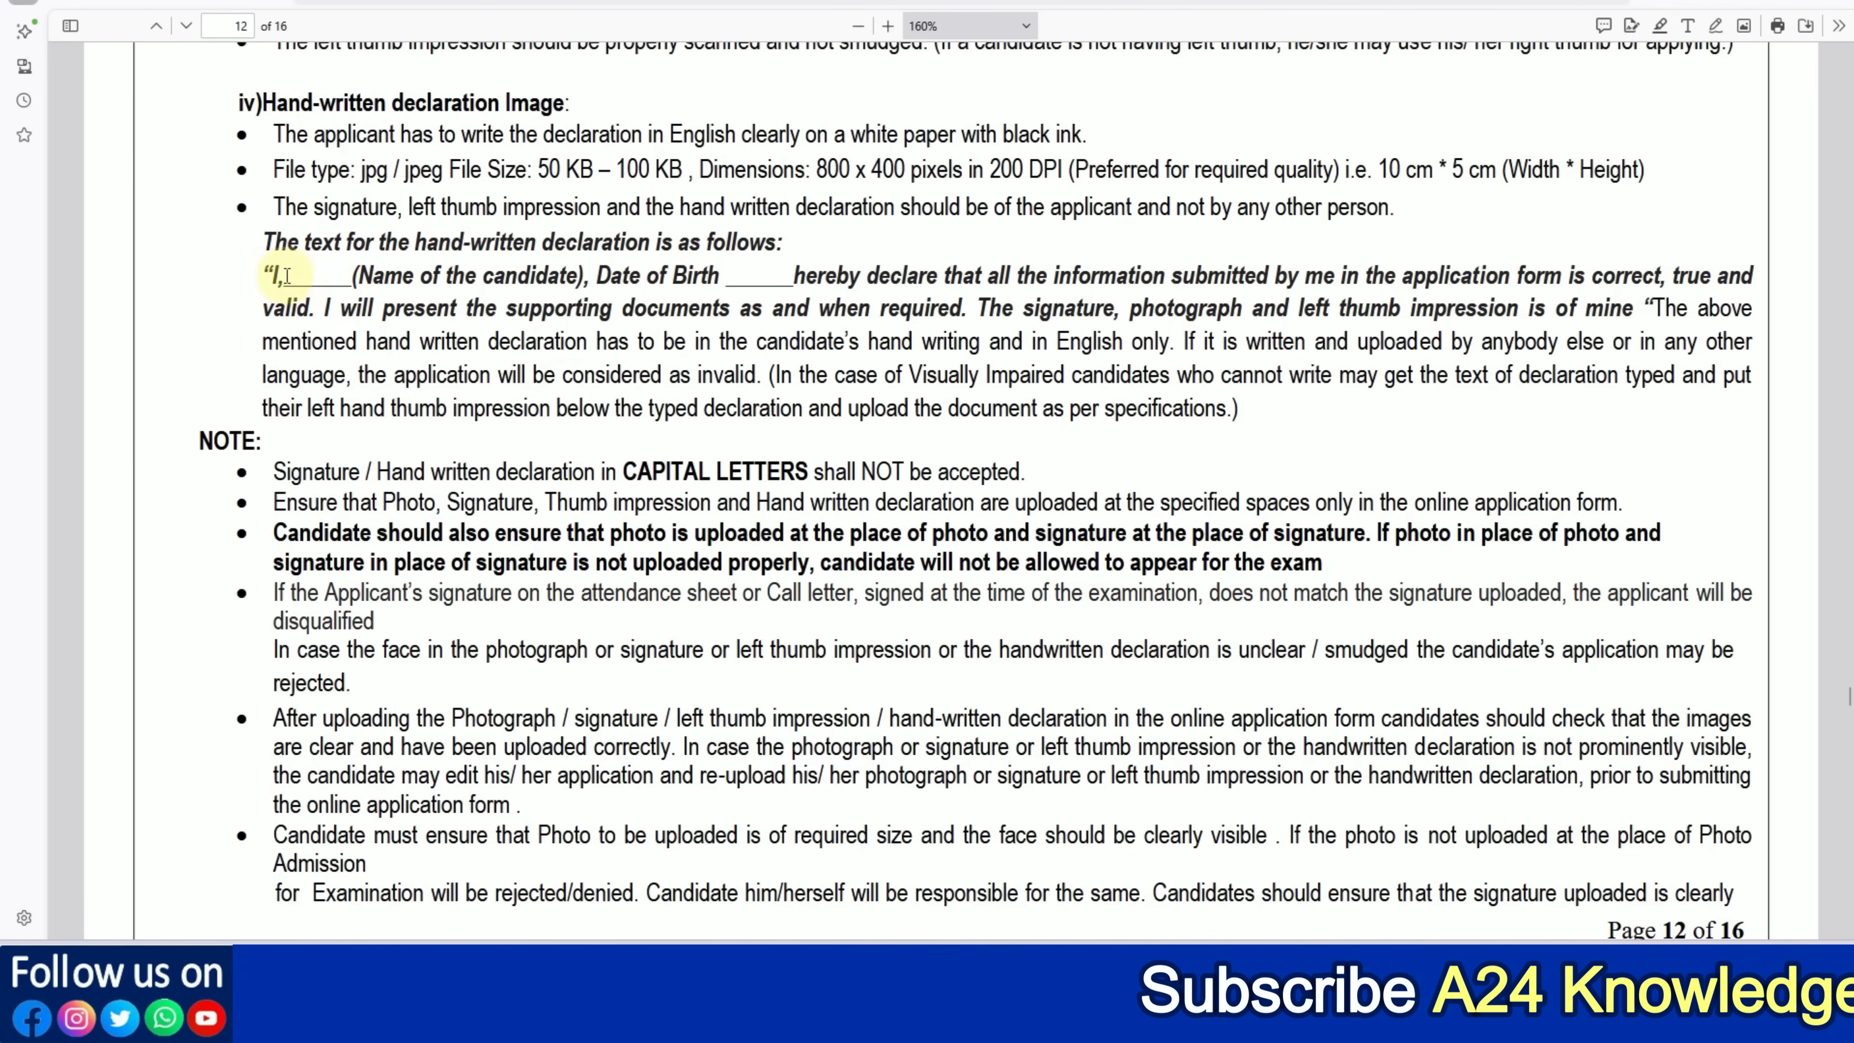
# Highlight the prescribed hand-written declaration wording in the notification PDF, then clear the selection
pyautogui.moveTo(272, 274); pyautogui.dragTo(1631, 321)
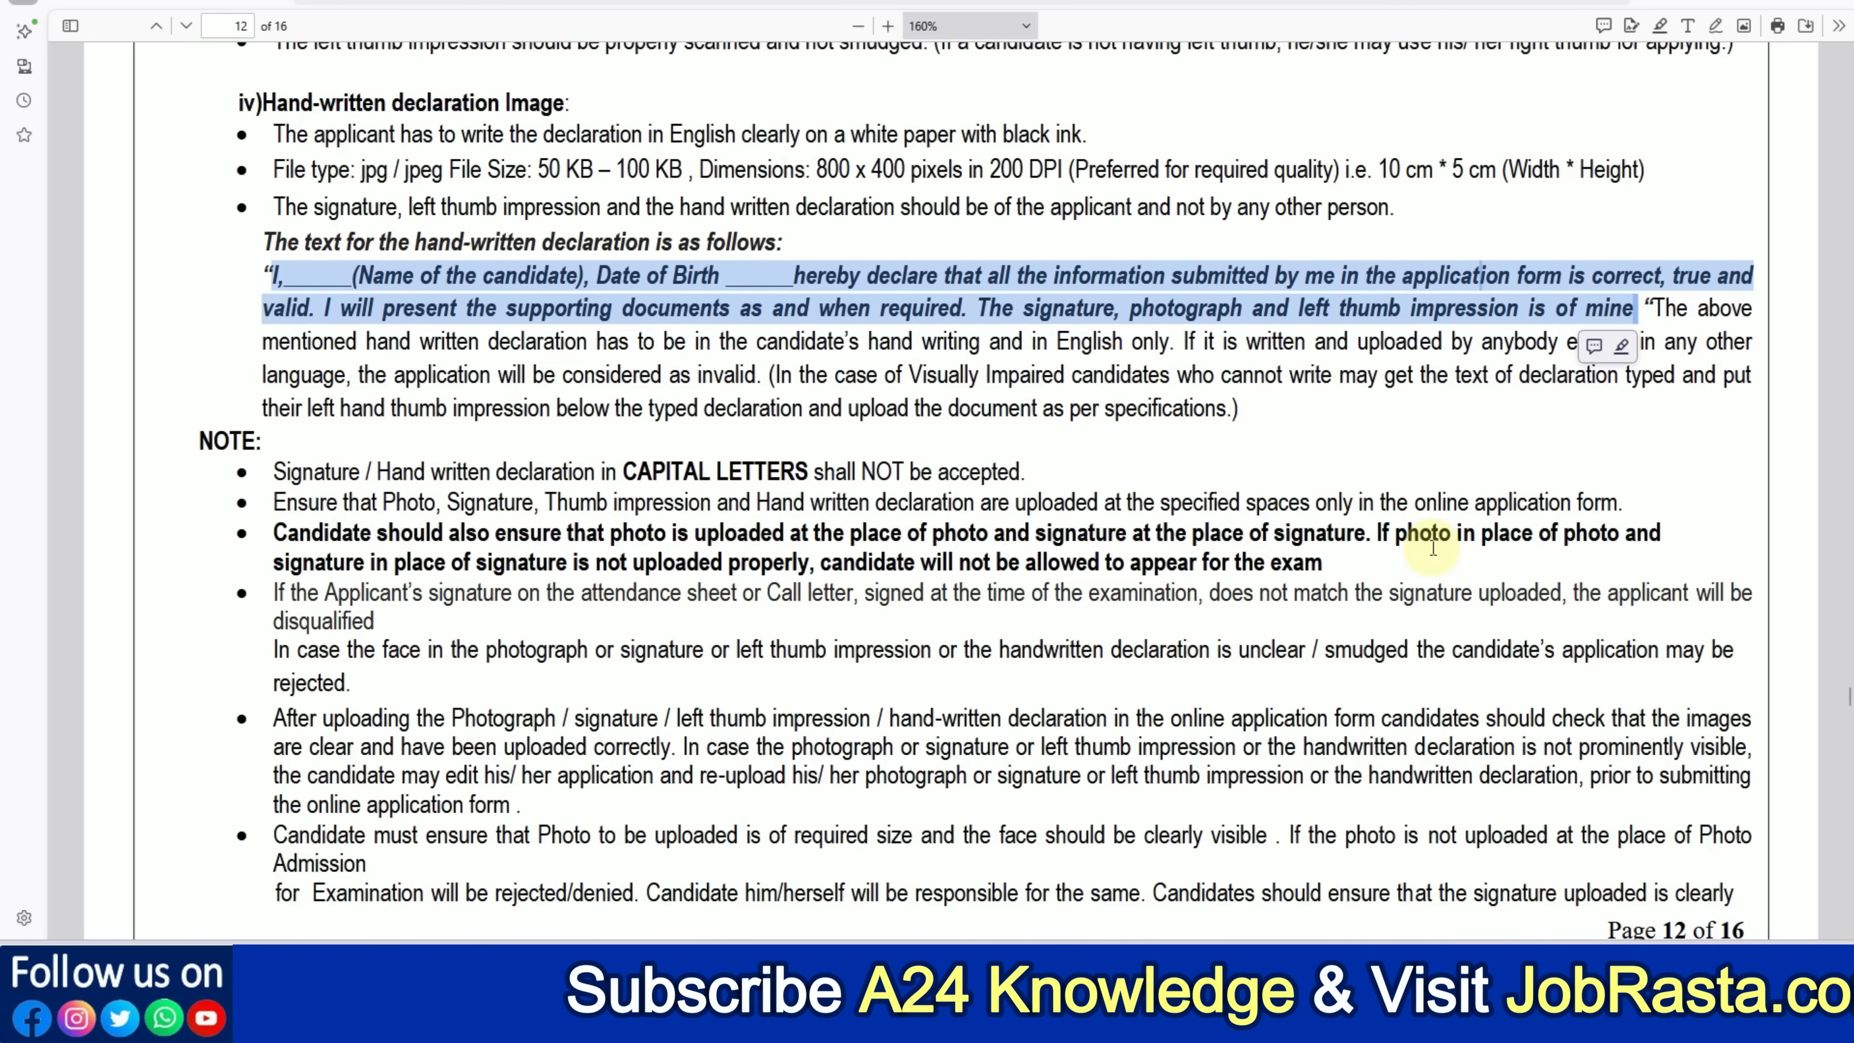
pyautogui.click(23, 3)
pyautogui.click(525, 379)
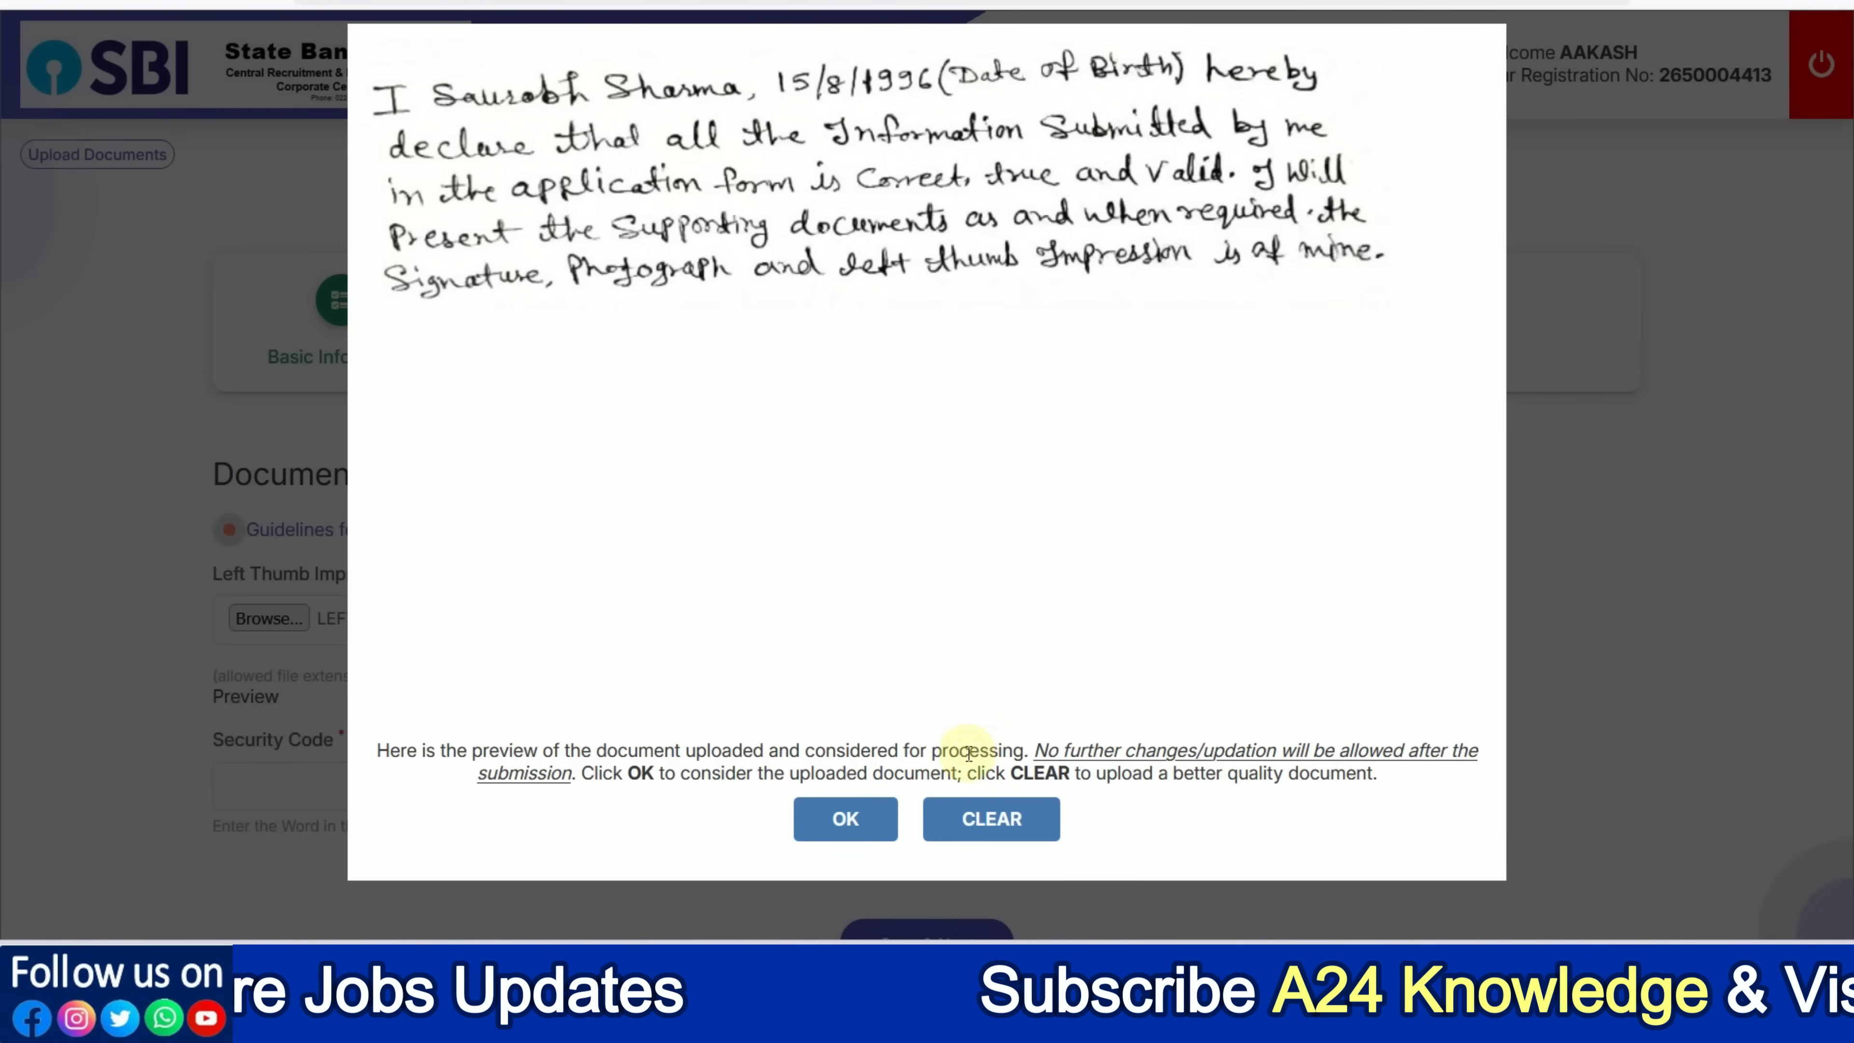
# Accept the hand-written declaration preview, enter the displayed security code, and save the uploads
pyautogui.click(847, 817)
pyautogui.scroll(-2, 801, 666)
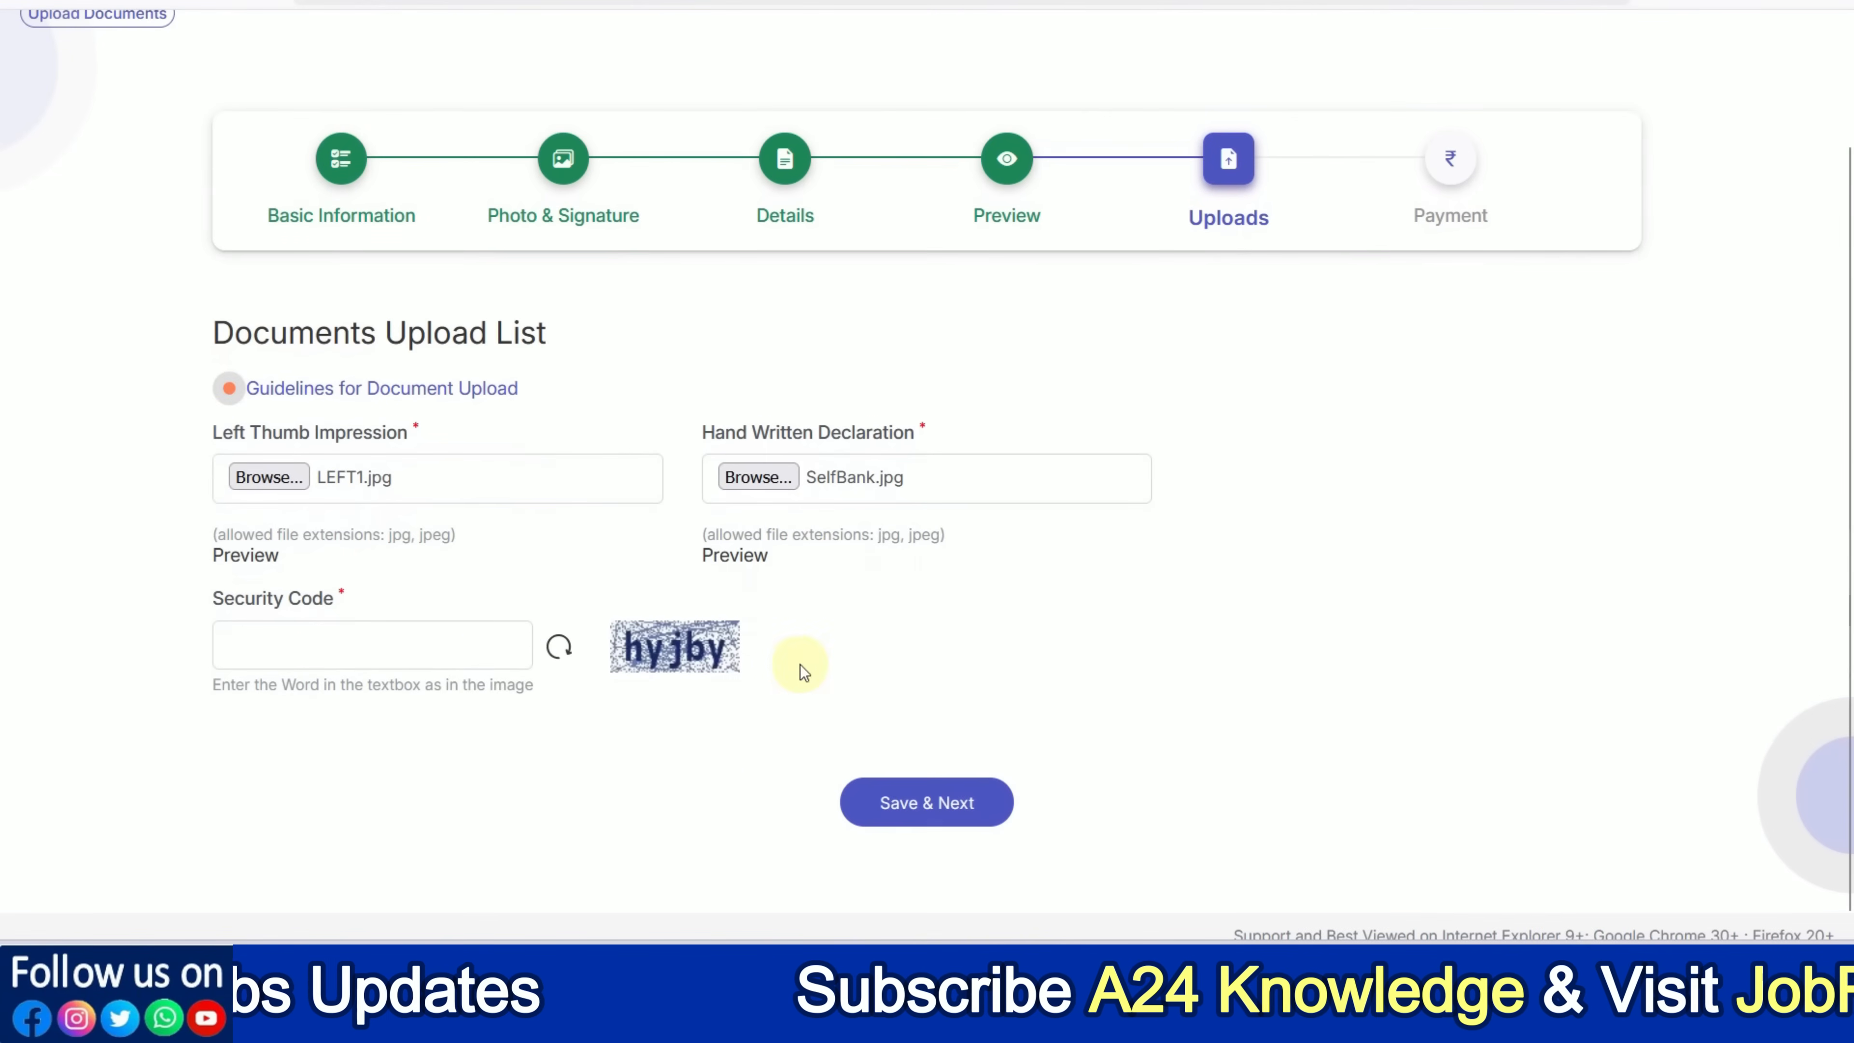
pyautogui.click(430, 647)
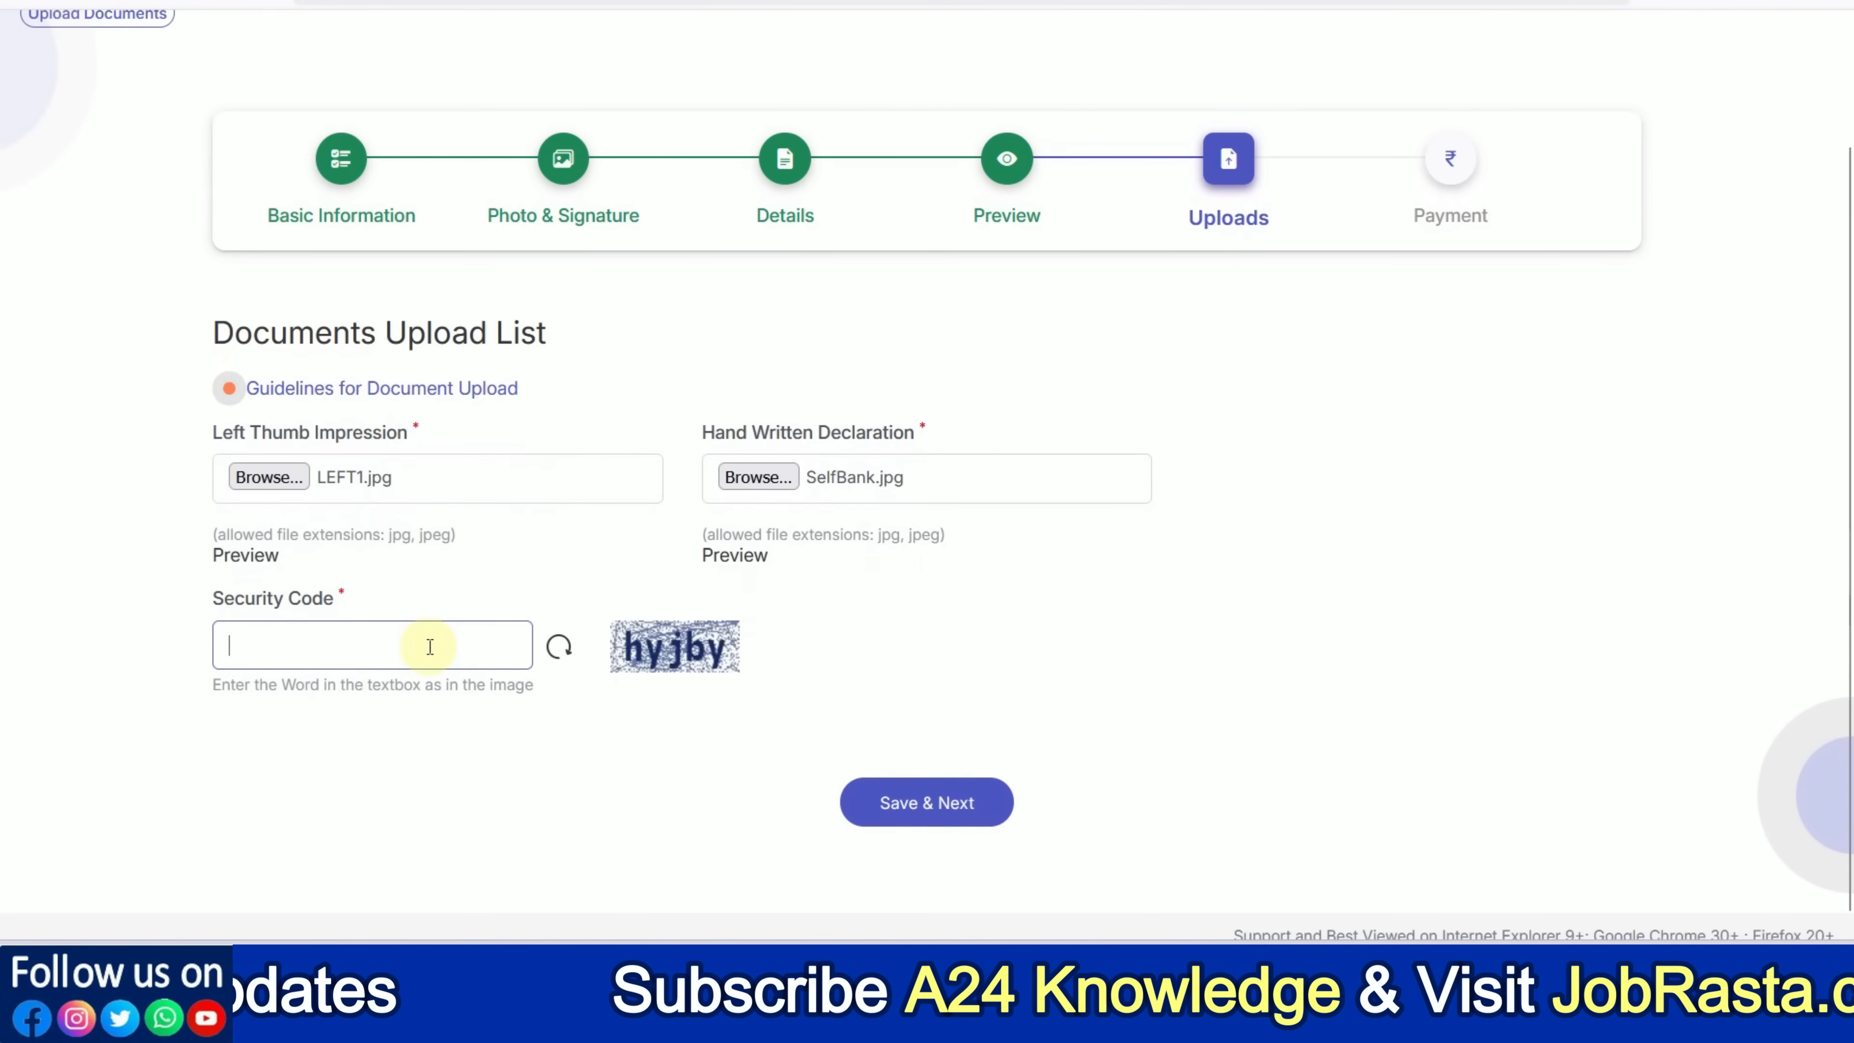
pyautogui.write('hyjby')
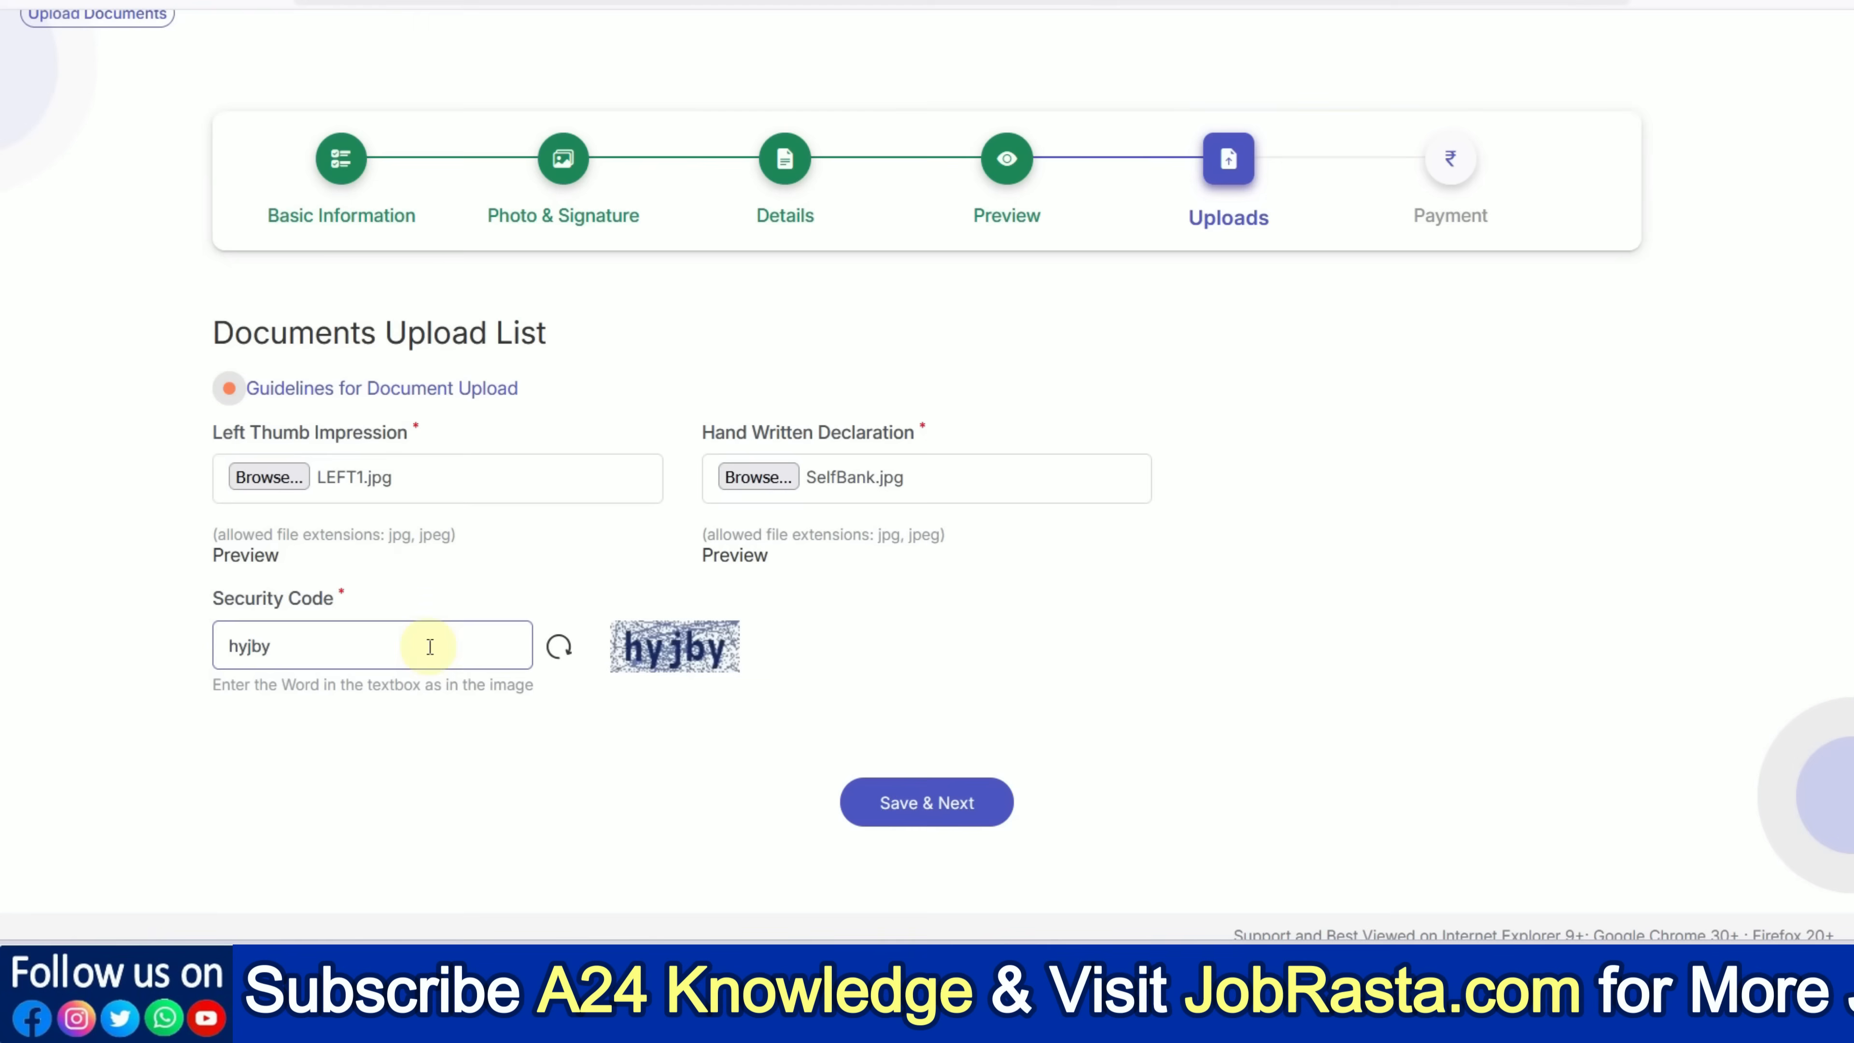
pyautogui.click(913, 814)
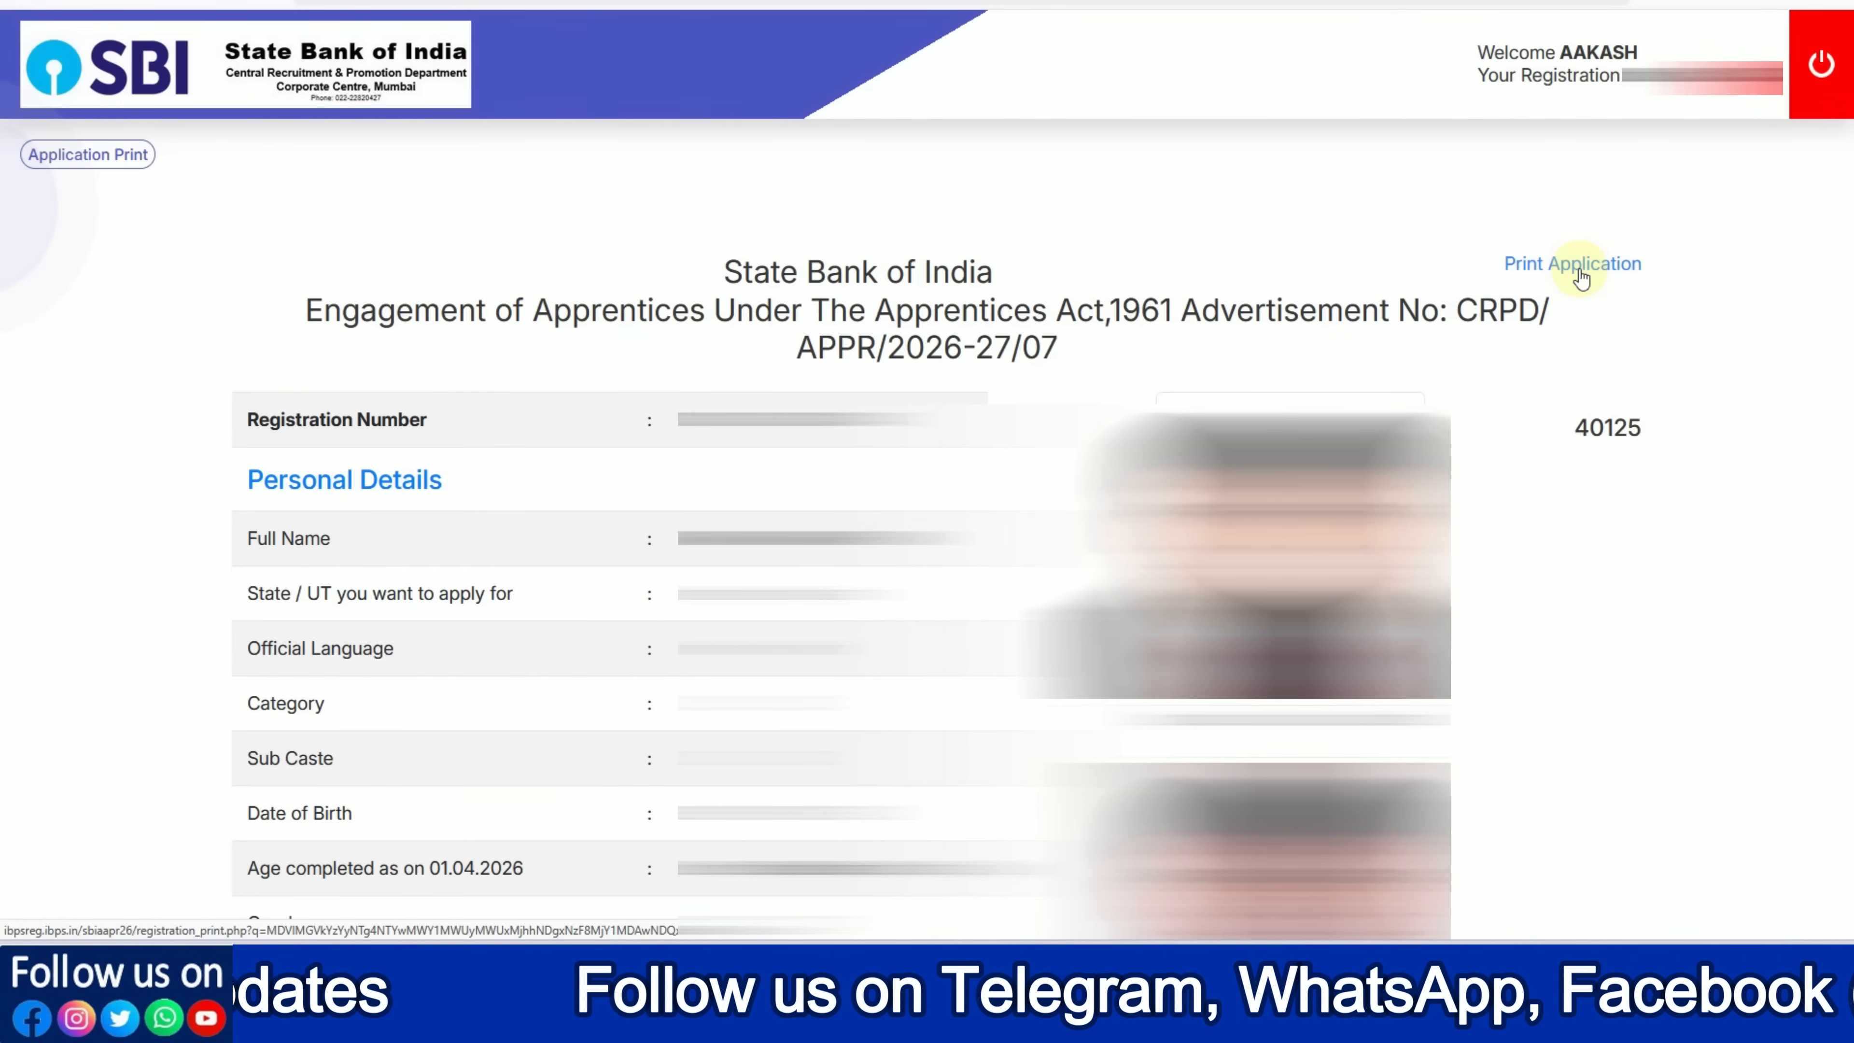
# Open the printable version of the SBI Apprentice application
pyautogui.click(1580, 277)
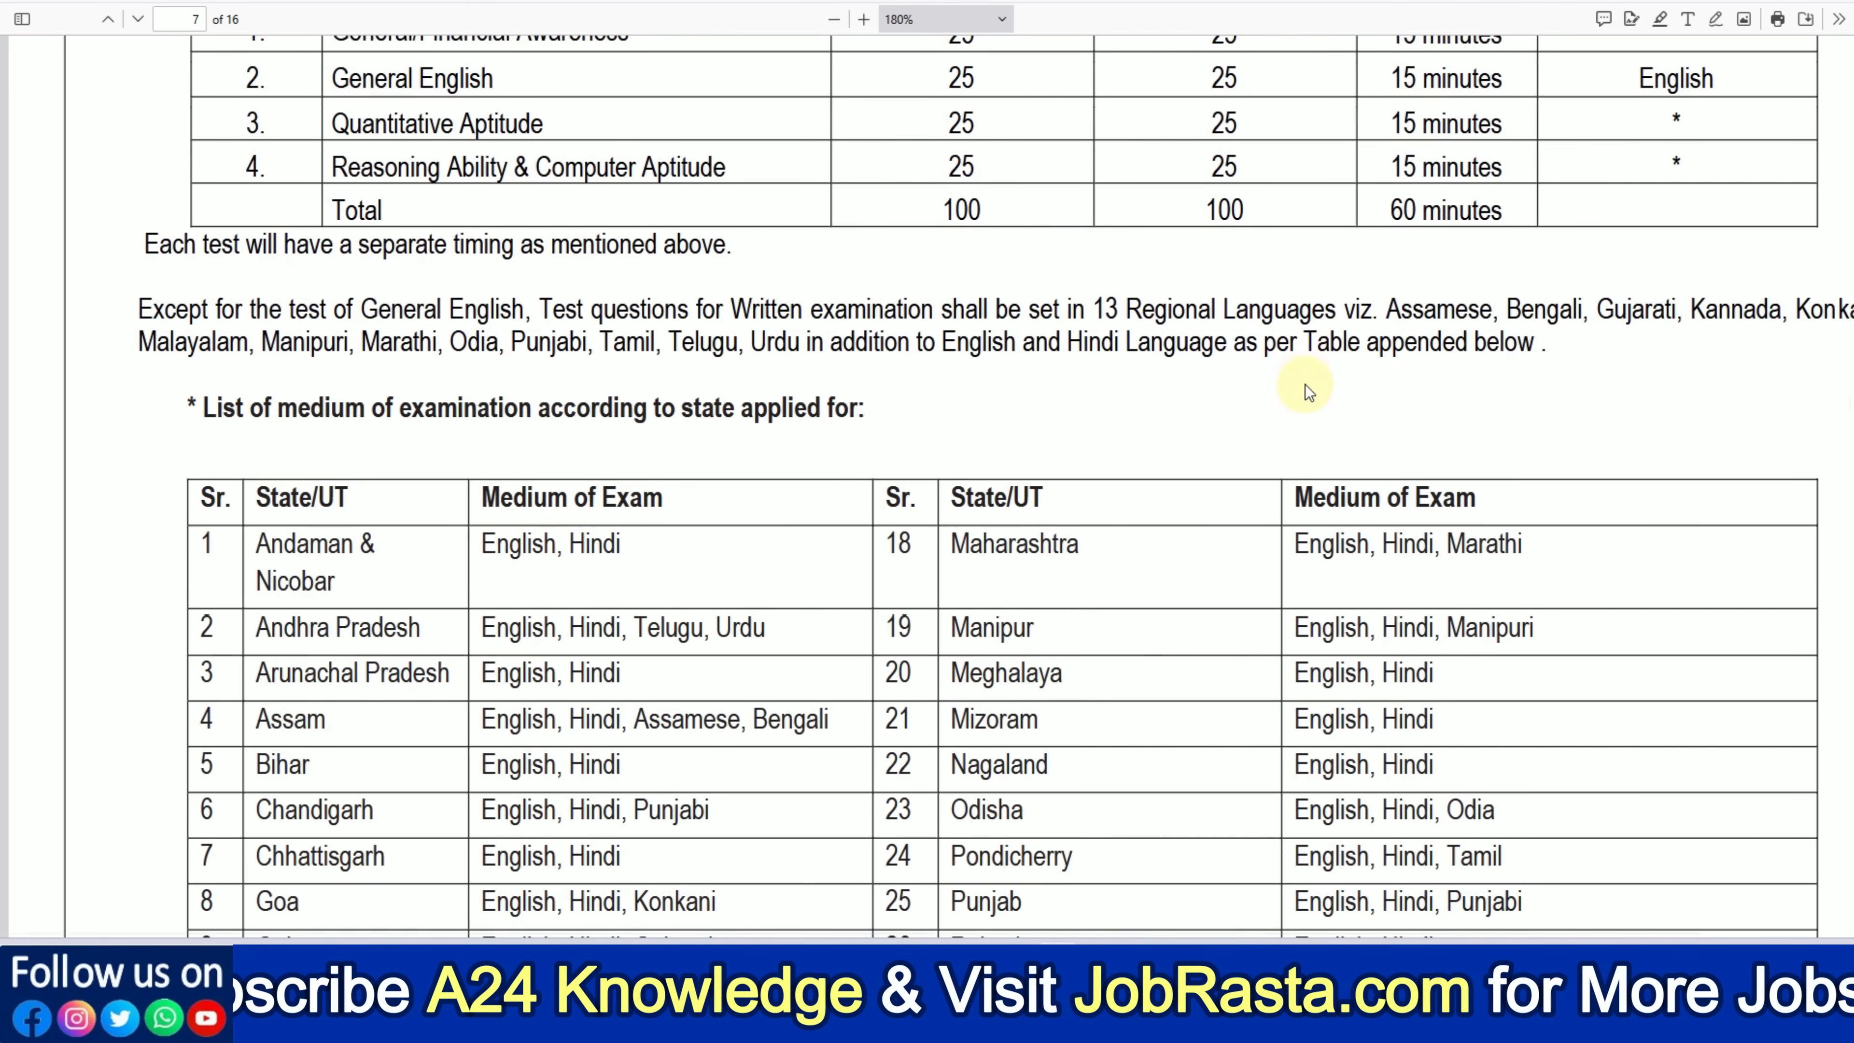
# Scroll the notification PDF from the page 7 exam-medium table to the page 8 exam-centre list
pyautogui.scroll(-7, 1847, 423)
pyautogui.scroll(-9, 1847, 423)
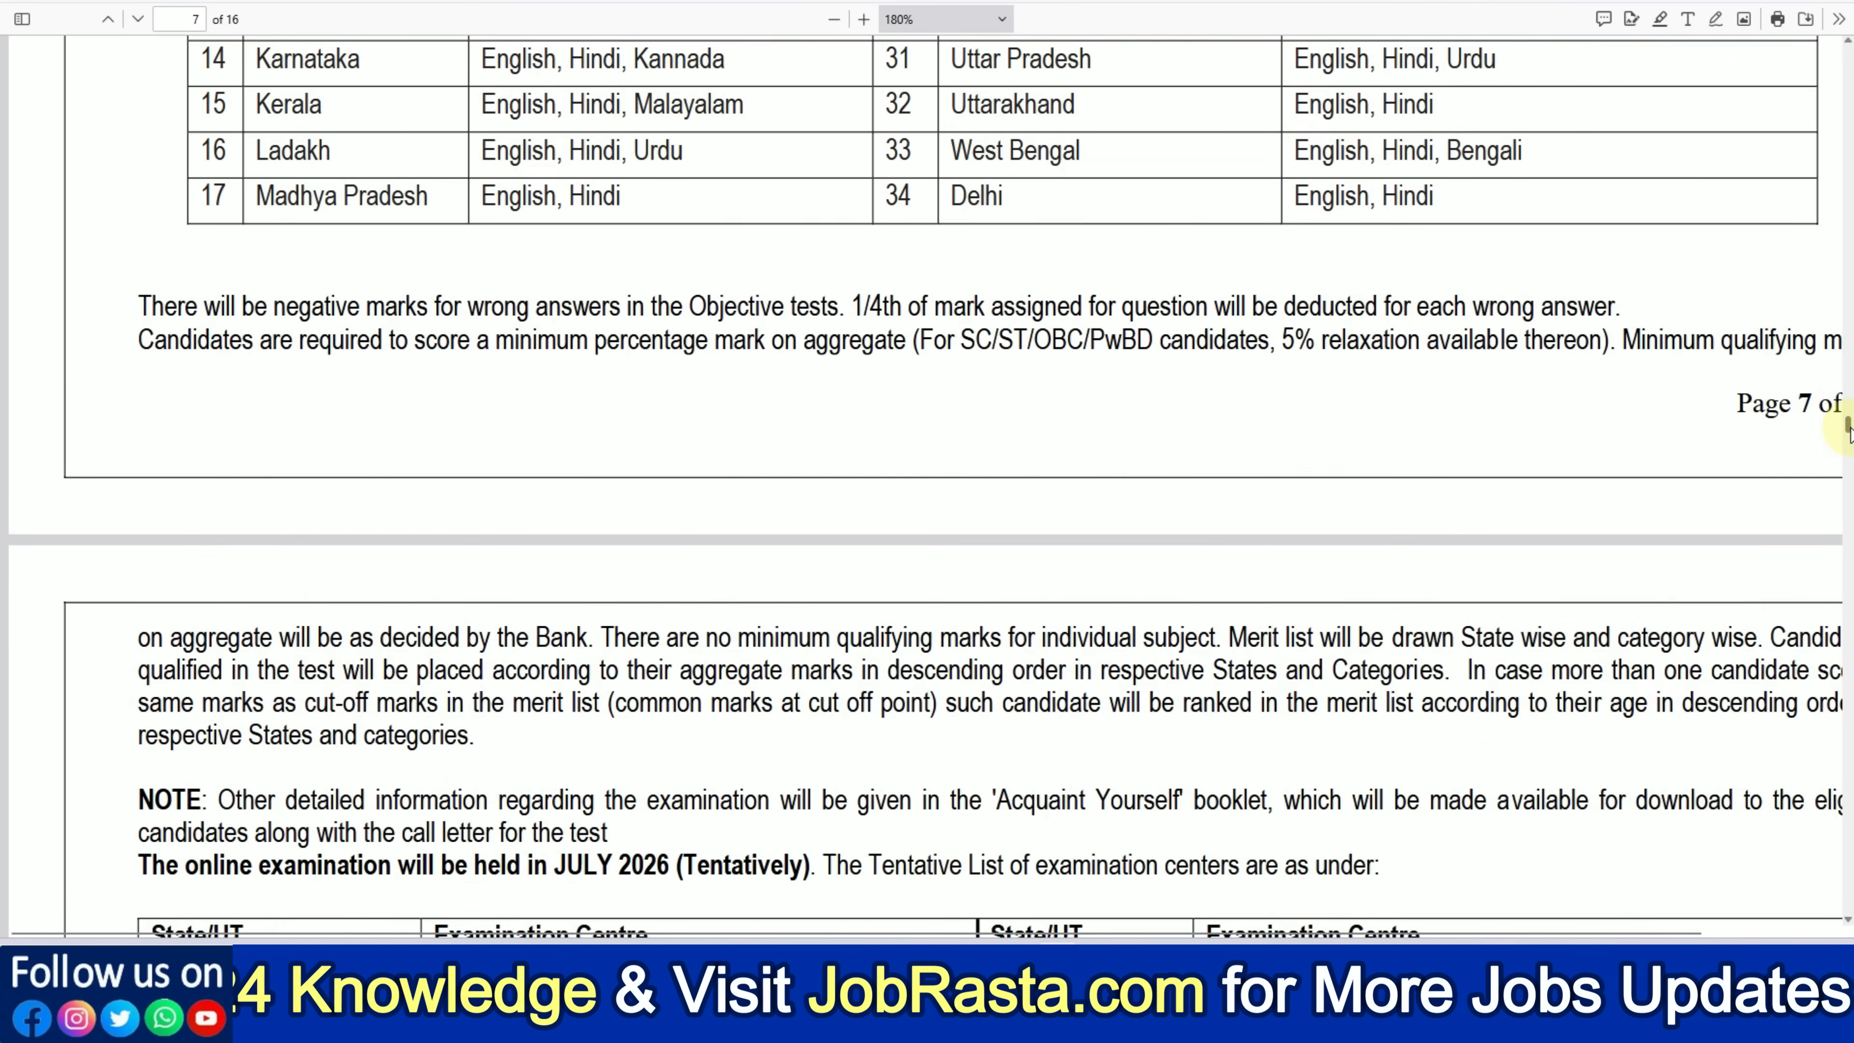
pyautogui.scroll(-7, 1846, 435)
pyautogui.scroll(-12, 1847, 439)
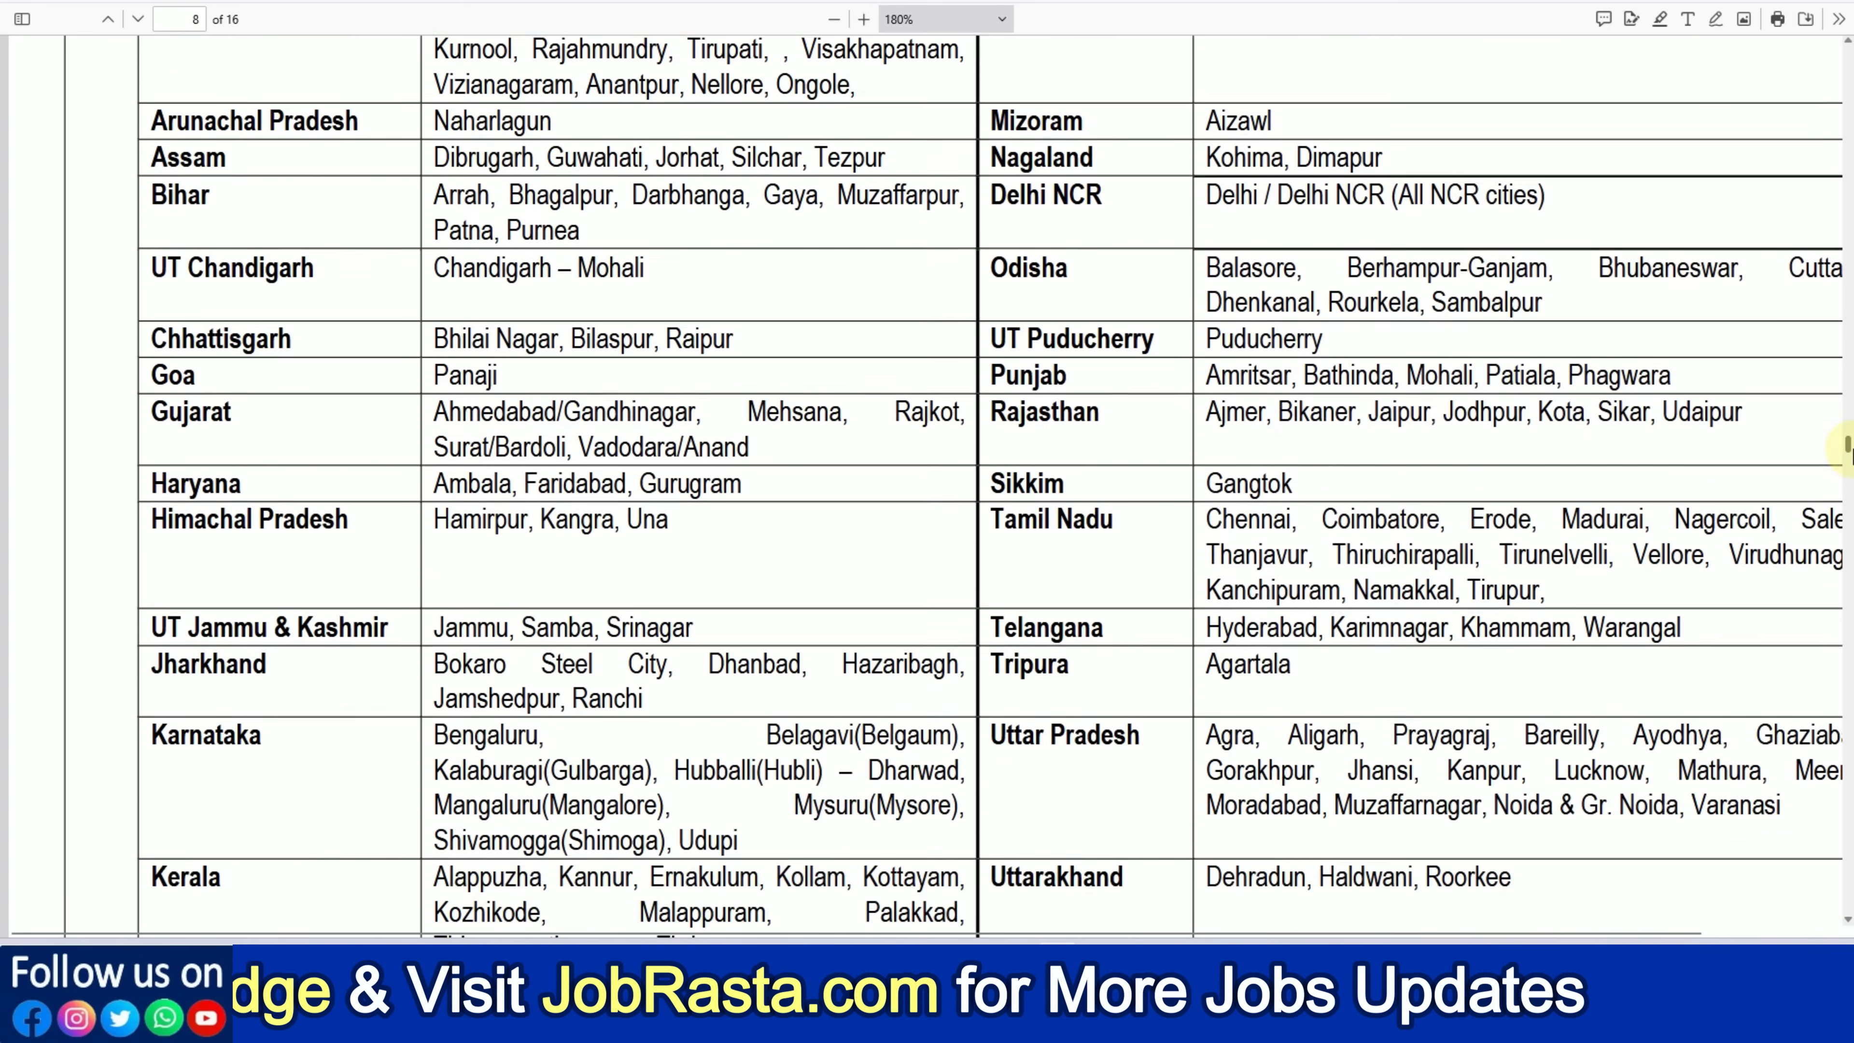
pyautogui.scroll(-1, 1846, 456)
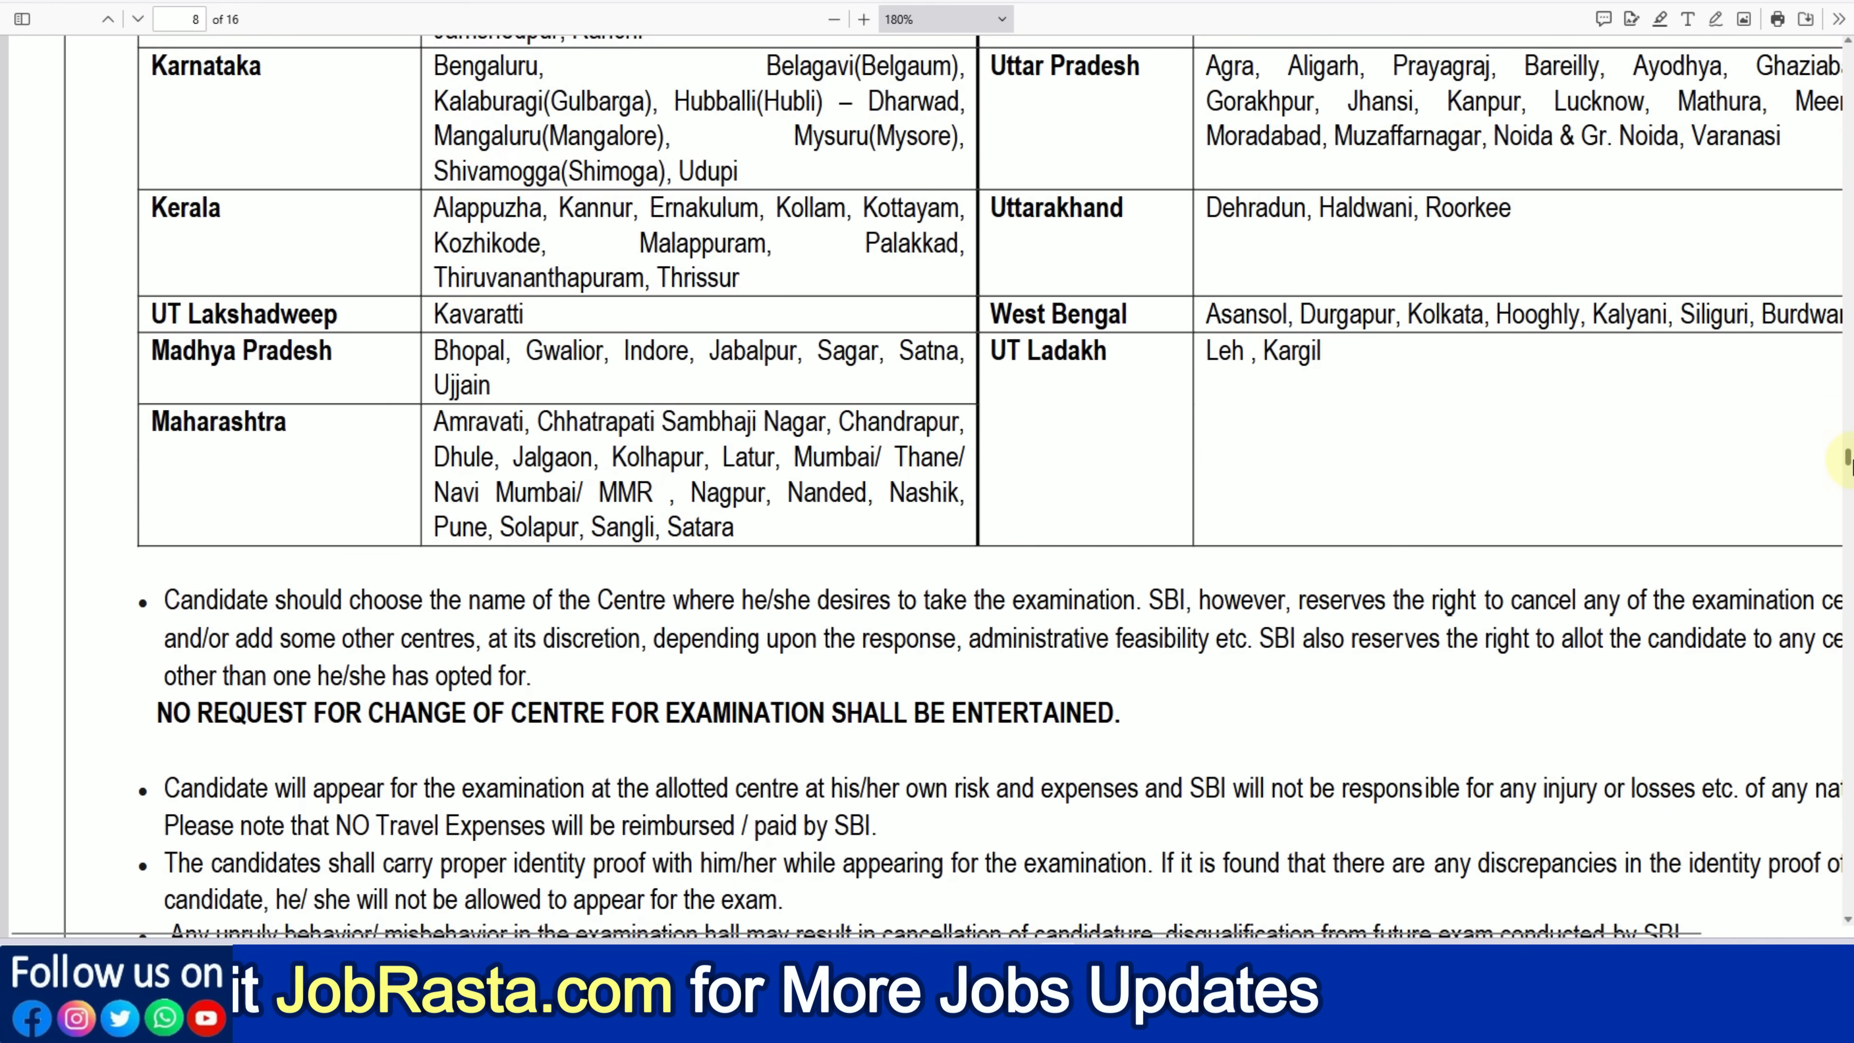